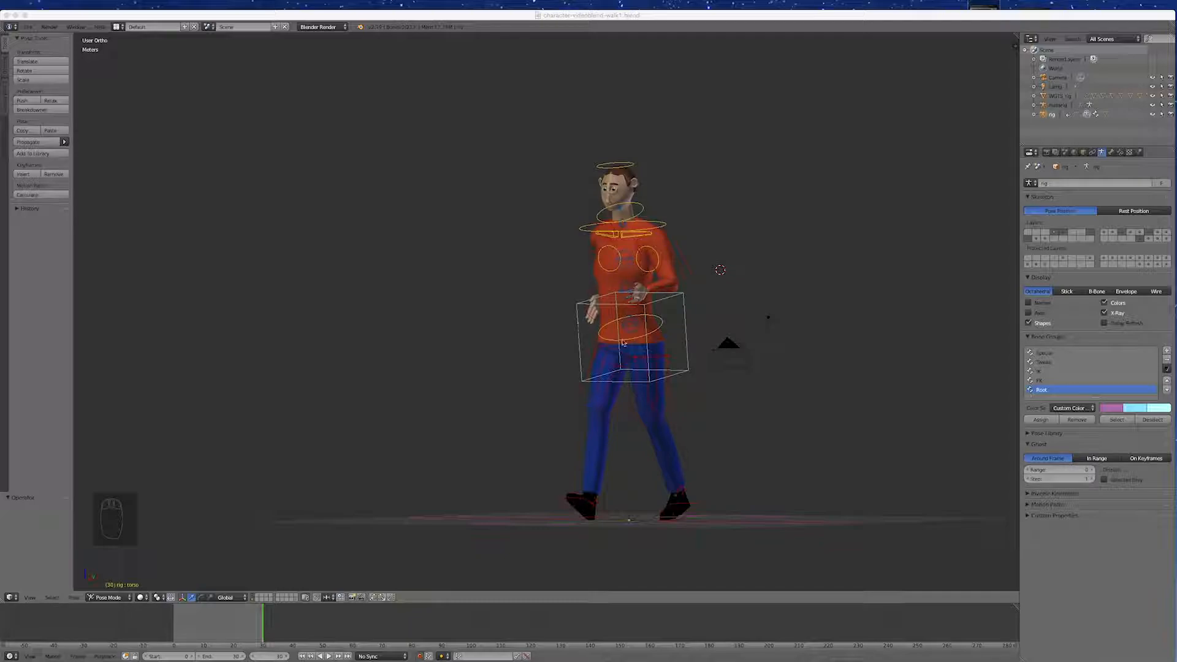
# Step: Select the character's body mesh and display its modifiers
pyautogui.rightClick(597, 461)
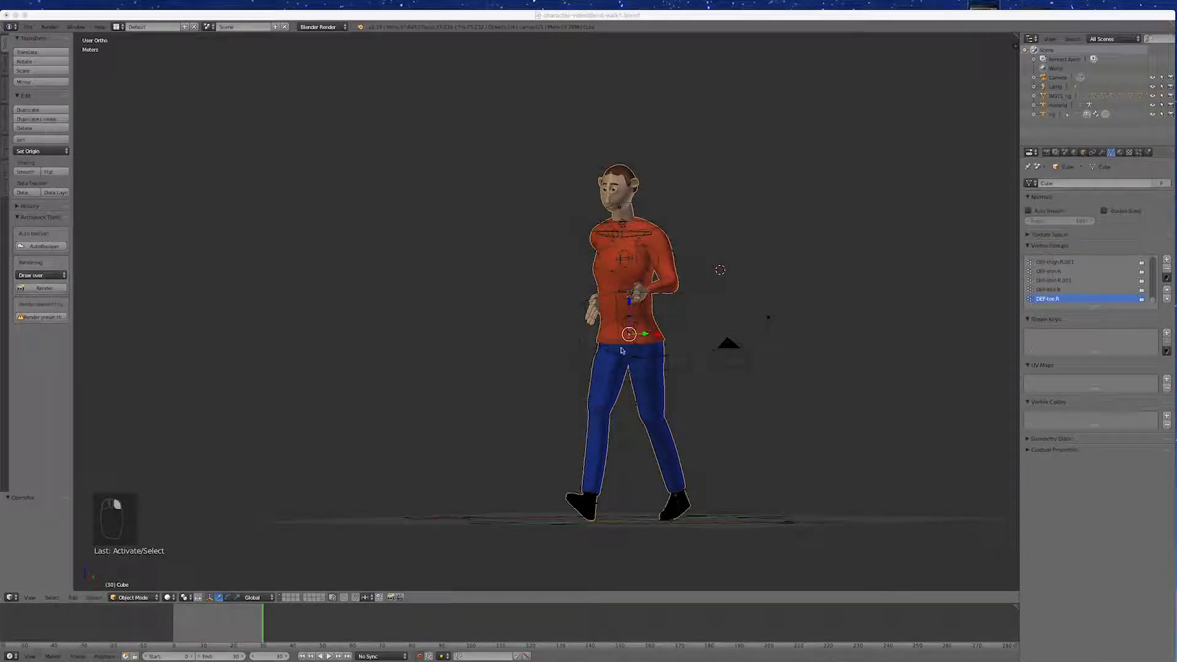
pyautogui.scroll(3, 620, 354)
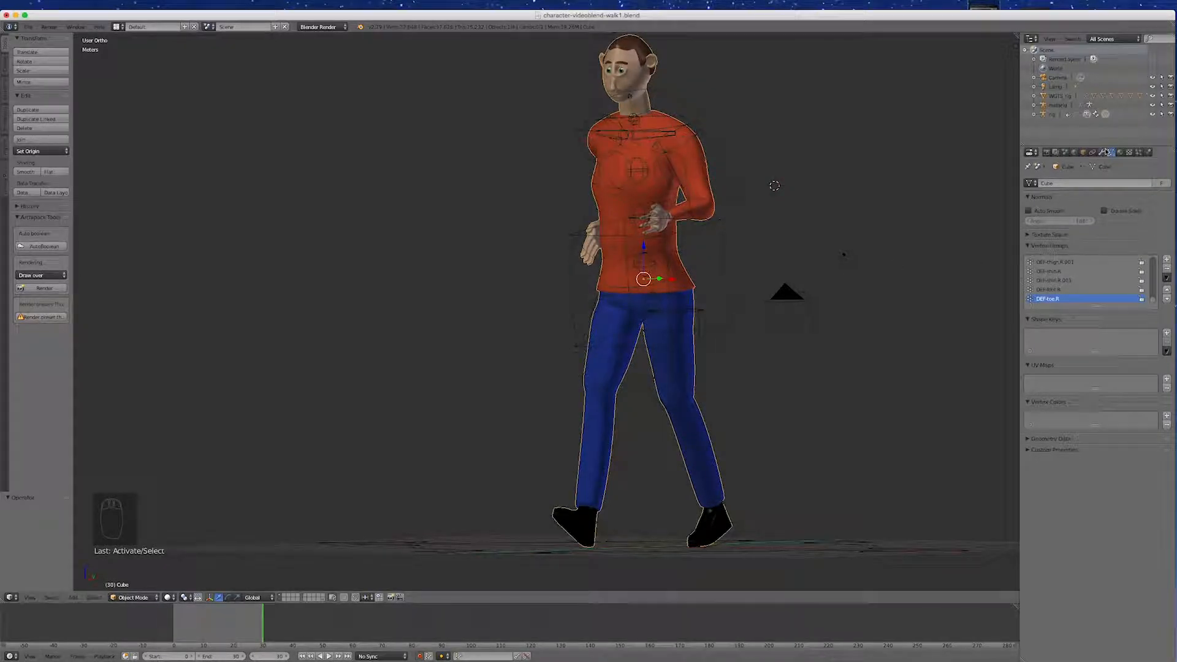
pyautogui.click(1102, 153)
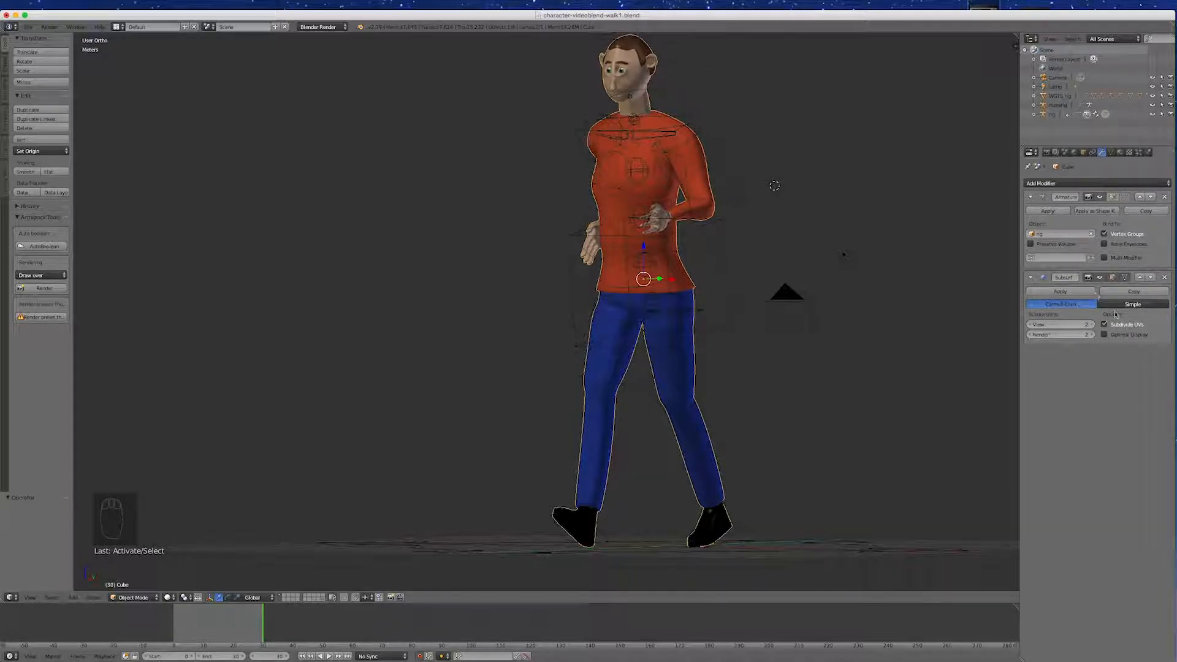
# Step: Try the Subsurf modifier above the Armature modifier, and restore the order with Armature first
pyautogui.click(1140, 277)
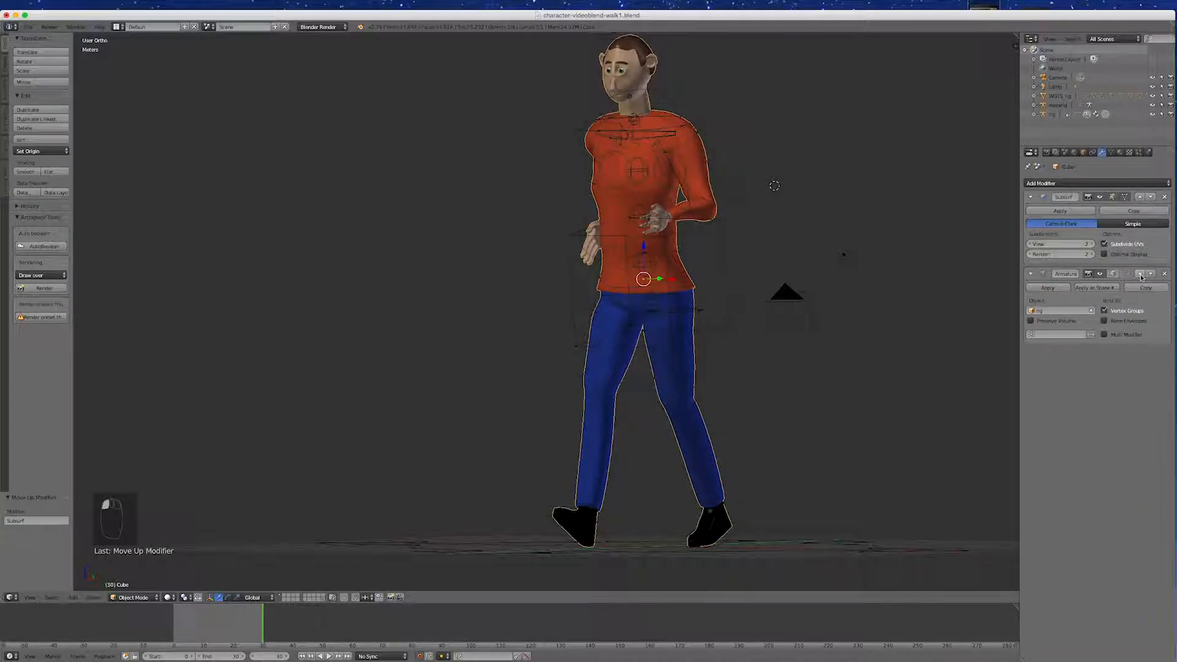
pyautogui.click(1140, 274)
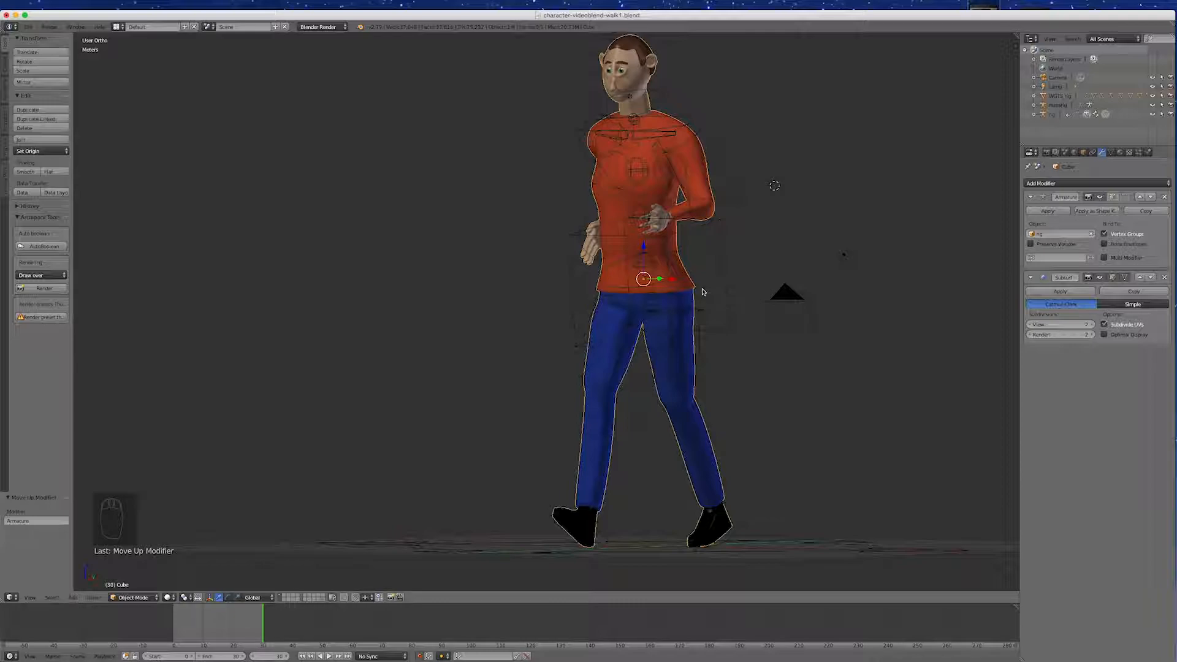
# Step: Enter Edit Mode on the body mesh, enable X Mirror editing, and deselect all vertices
pyautogui.press('Tab')
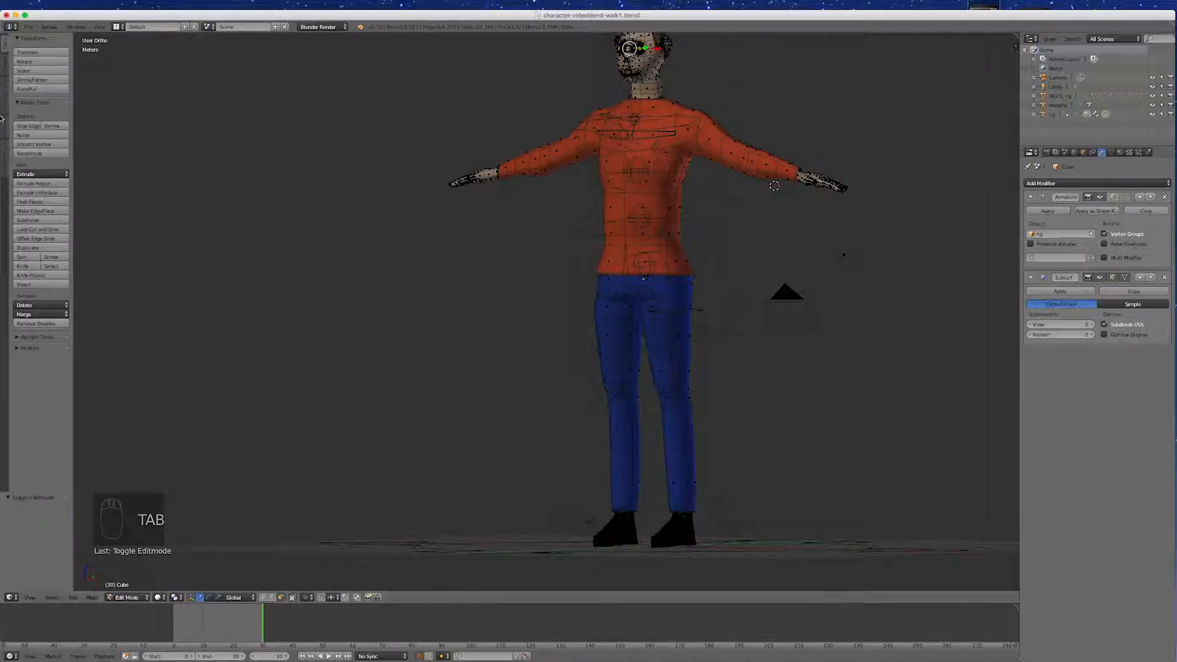
pyautogui.click(6, 129)
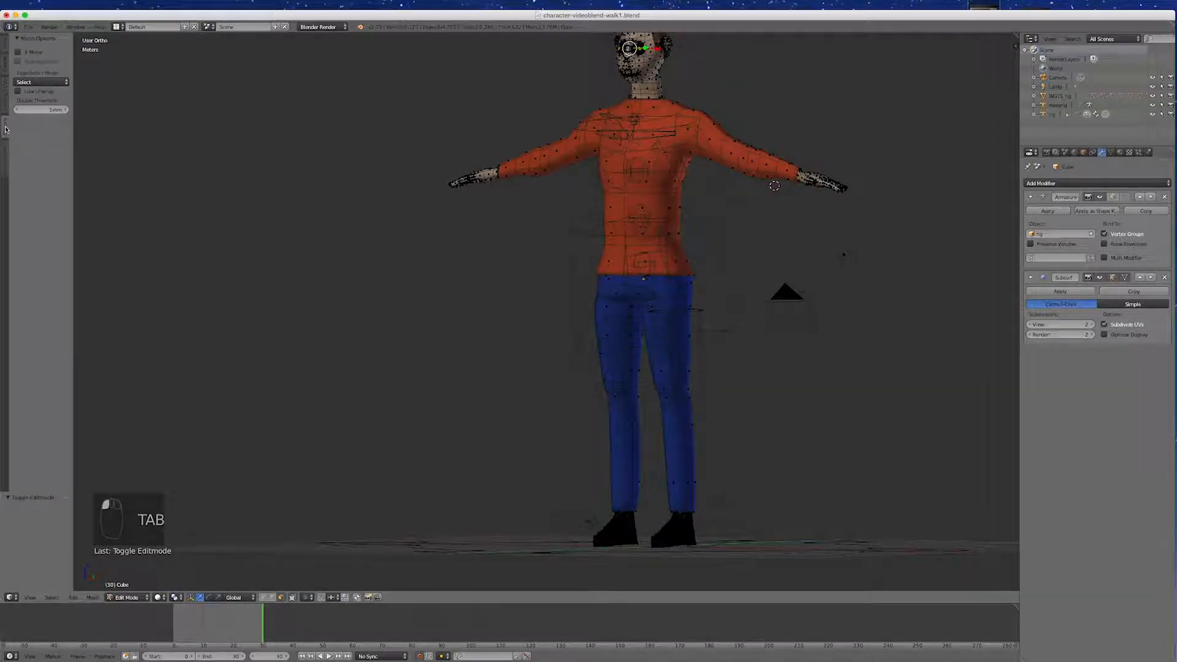
pyautogui.click(17, 52)
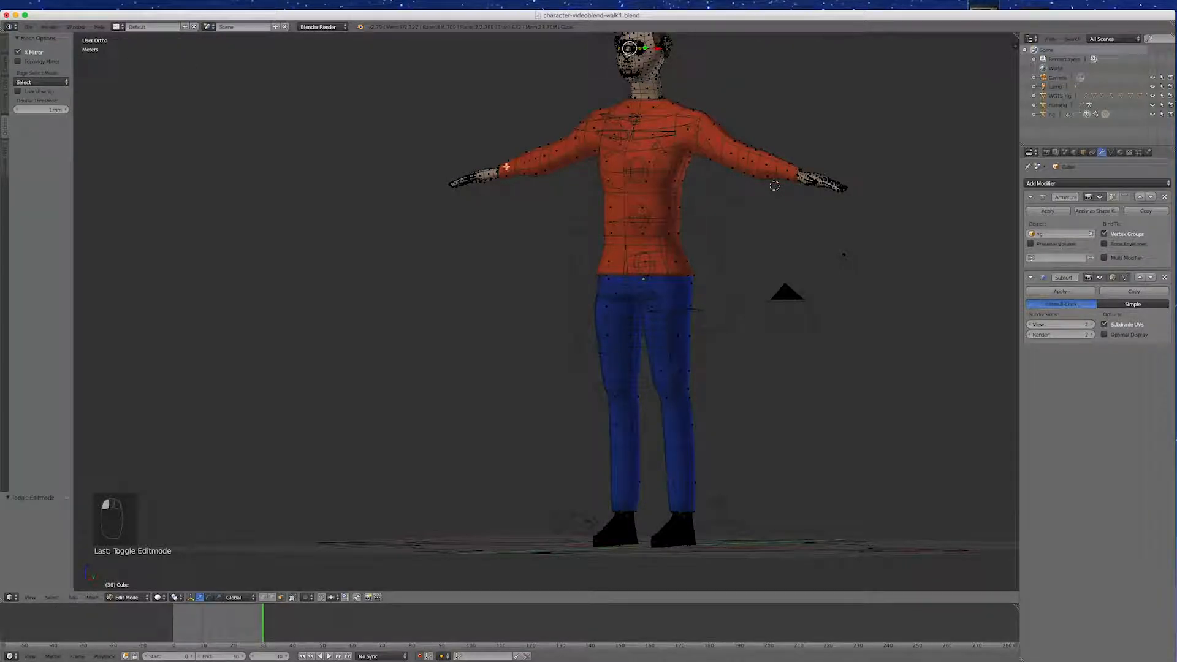
pyautogui.moveTo(842, 413); pyautogui.dragTo(847, 427, button='middle')
pyautogui.press('a')
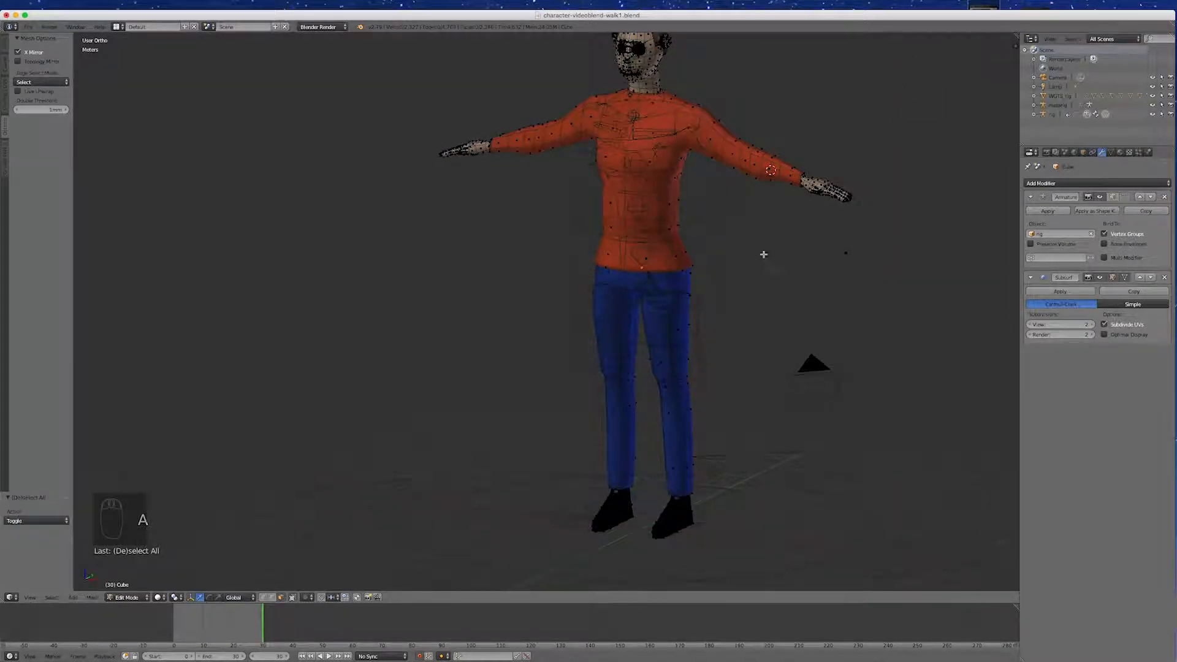
# Step: Select the face loop across the hand just behind the fingers and scale it along the Y axis
pyautogui.scroll(-3, 827, 192)
pyautogui.scroll(3, 827, 192)
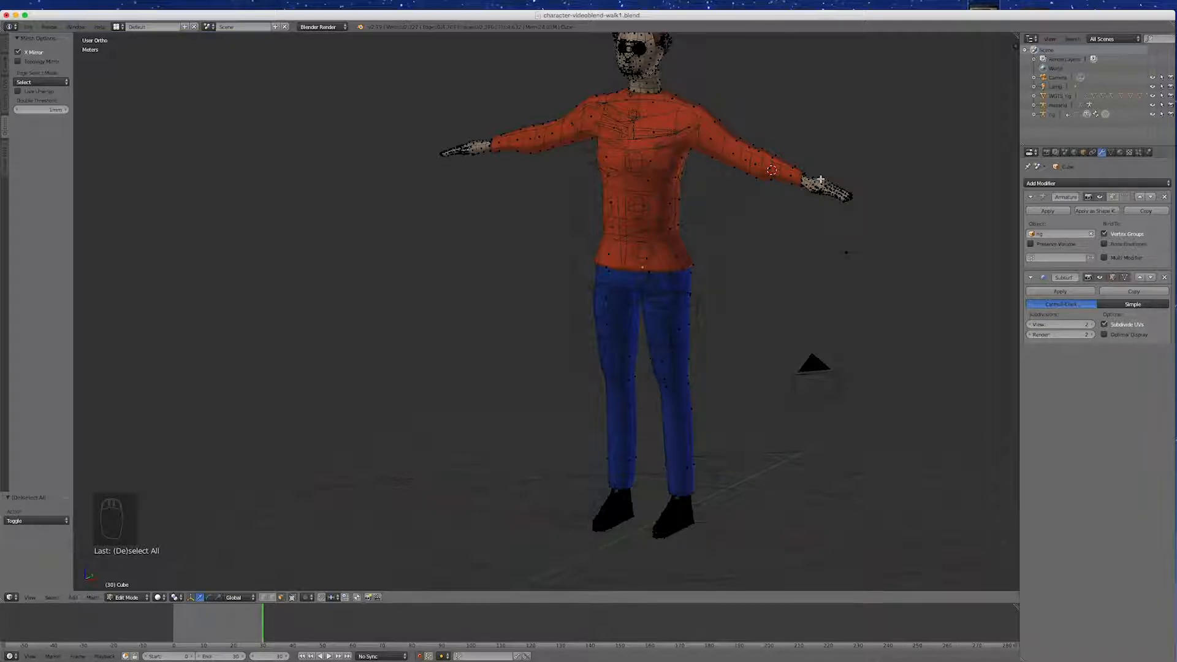
pyautogui.scroll(8, 820, 179)
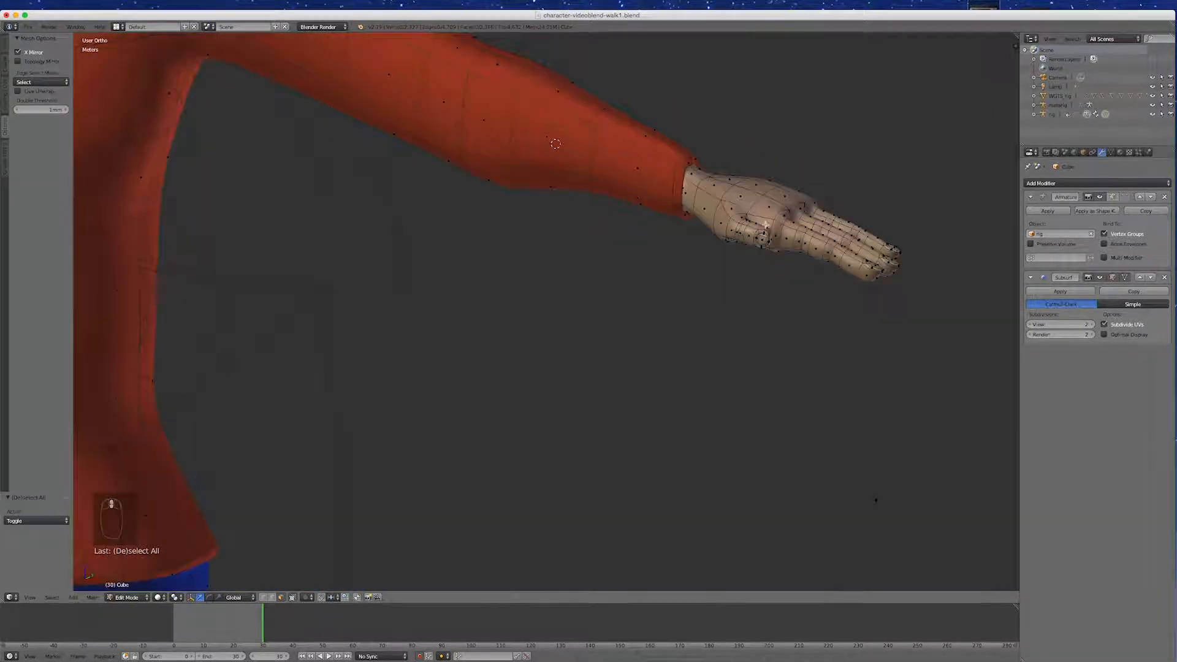
pyautogui.scroll(4, 767, 225)
pyautogui.moveTo(773, 266); pyautogui.dragTo(607, 270, button='middle')
pyautogui.scroll(3, 607, 270)
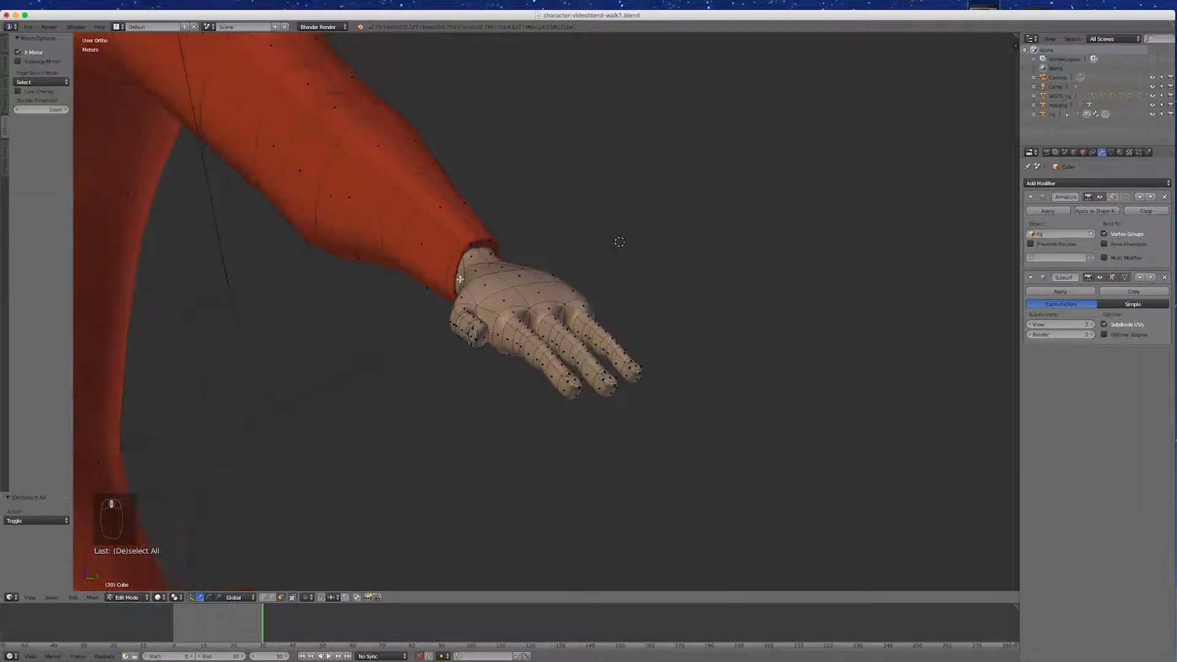
pyautogui.keyDown('alt'); pyautogui.rightClick(514, 301); pyautogui.keyUp('alt')
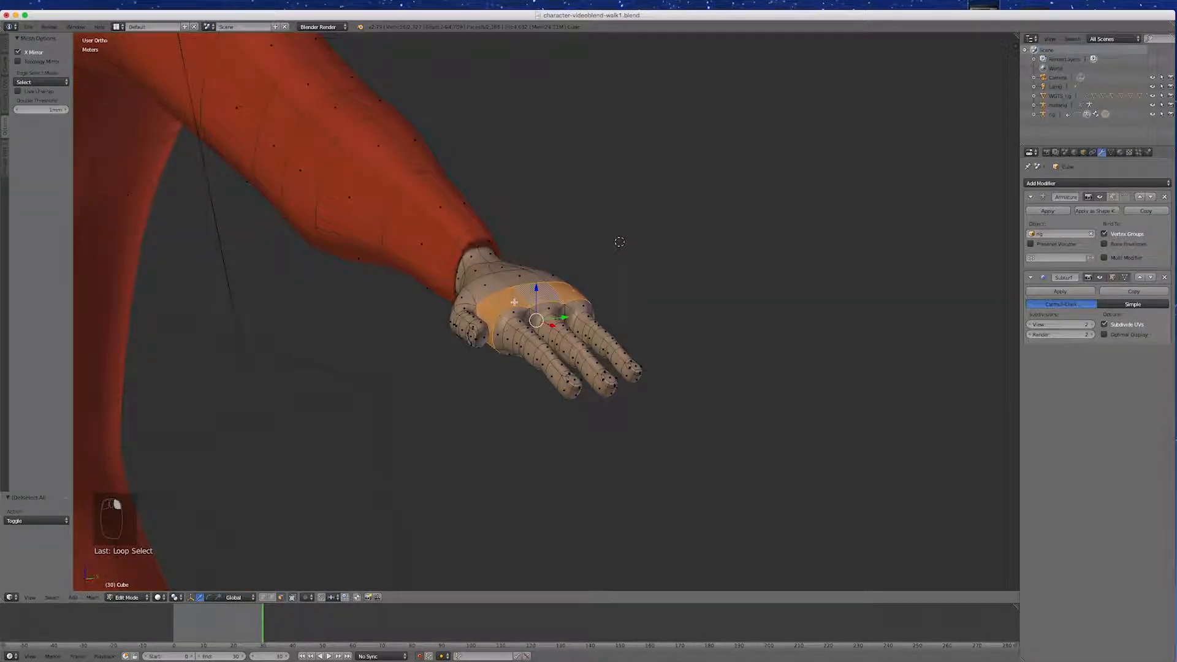
pyautogui.moveTo(616, 315); pyautogui.dragTo(571, 368, button='middle')
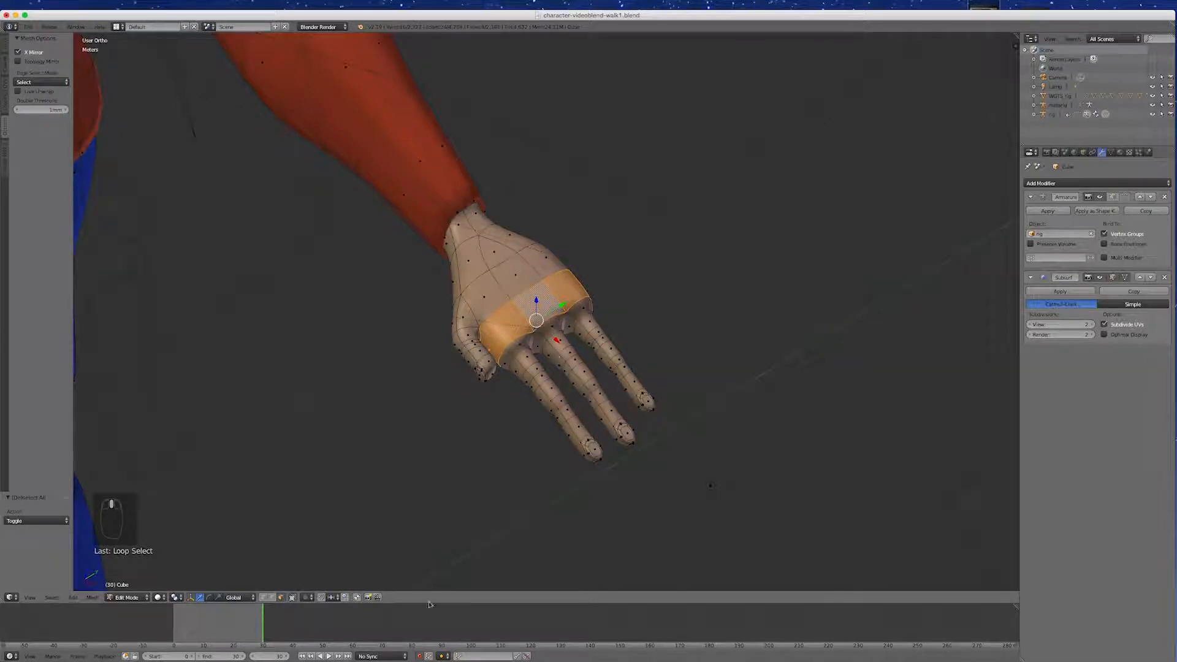
pyautogui.click(218, 597)
pyautogui.moveTo(562, 302); pyautogui.dragTo(561, 310)
pyautogui.moveTo(562, 310); pyautogui.dragTo(579, 322, button='middle')
pyautogui.moveTo(579, 322); pyautogui.dragTo(581, 322)
# Step: Select the adjoining part of the hand at the finger bases and scale it along Y
pyautogui.rightClick(523, 339)
pyautogui.rightClick(529, 340)
pyautogui.moveTo(557, 345)
pyautogui.mouseDown()
pyautogui.moveTo(529, 343)
pyautogui.moveTo(583, 339)
pyautogui.moveTo(570, 341)
pyautogui.mouseUp()
# Step: Select the face on the palm's underside near the finger bases and move it slightly up along Z
pyautogui.rightClick(561, 335)
pyautogui.moveTo(756, 476); pyautogui.dragTo(803, 386, button='middle')
pyautogui.rightClick(561, 375)
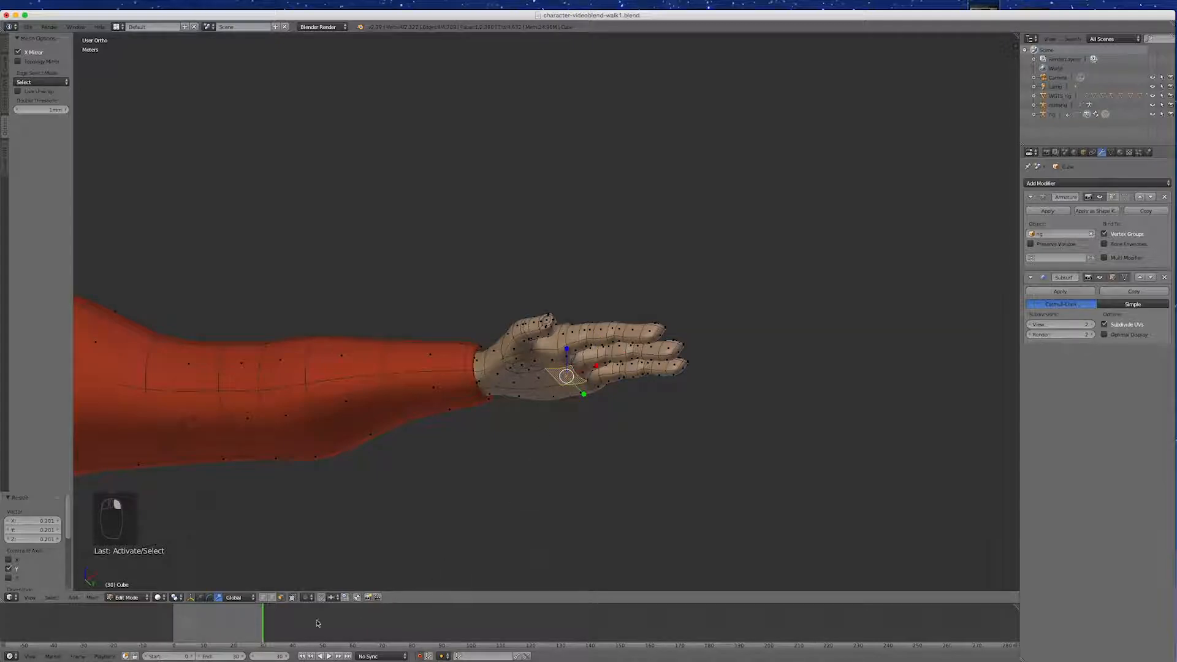
pyautogui.click(200, 597)
pyautogui.moveTo(723, 409); pyautogui.dragTo(325, 565, button='middle')
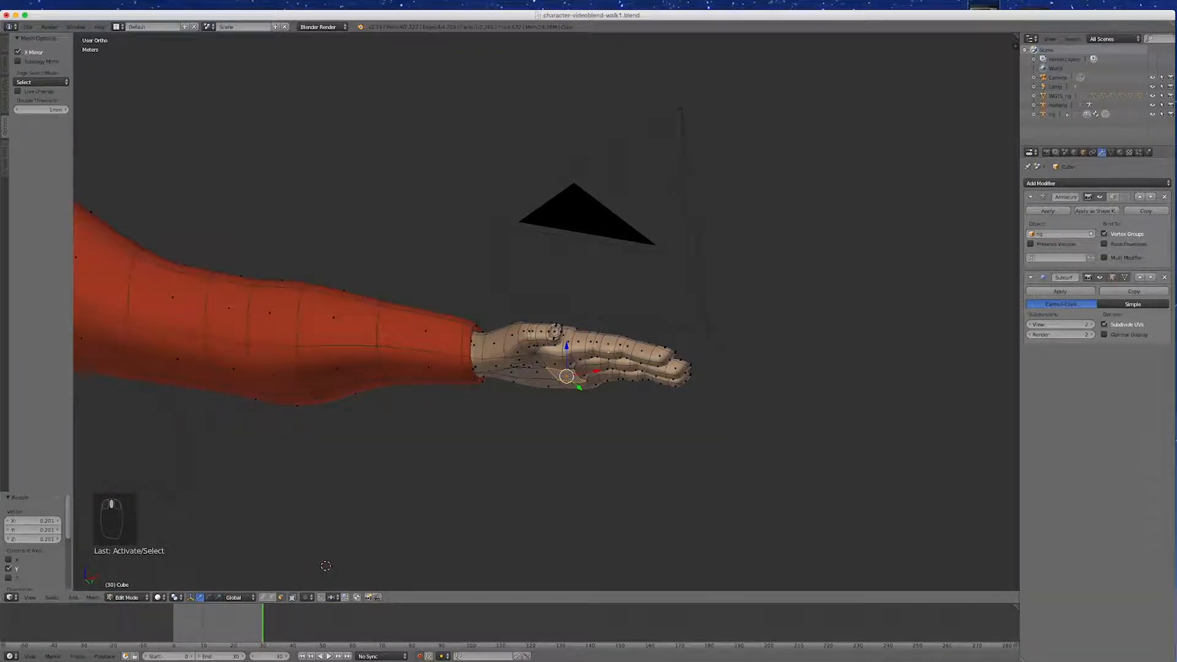
pyautogui.moveTo(565, 345); pyautogui.dragTo(565, 334)
pyautogui.moveTo(655, 397); pyautogui.dragTo(682, 503, button='middle')
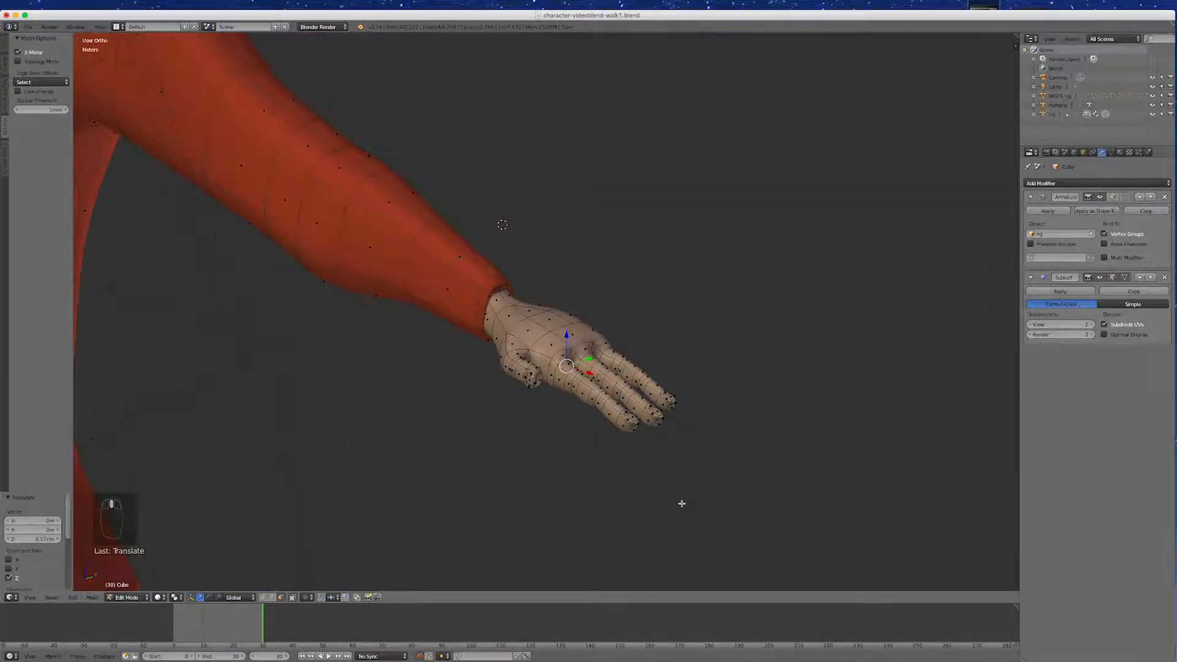
# Step: Select the end faces of the three fingertips together
pyautogui.scroll(2, 524, 364)
pyautogui.click(572, 427)
pyautogui.moveTo(609, 468); pyautogui.dragTo(663, 474, button='middle')
pyautogui.rightClick(716, 488)
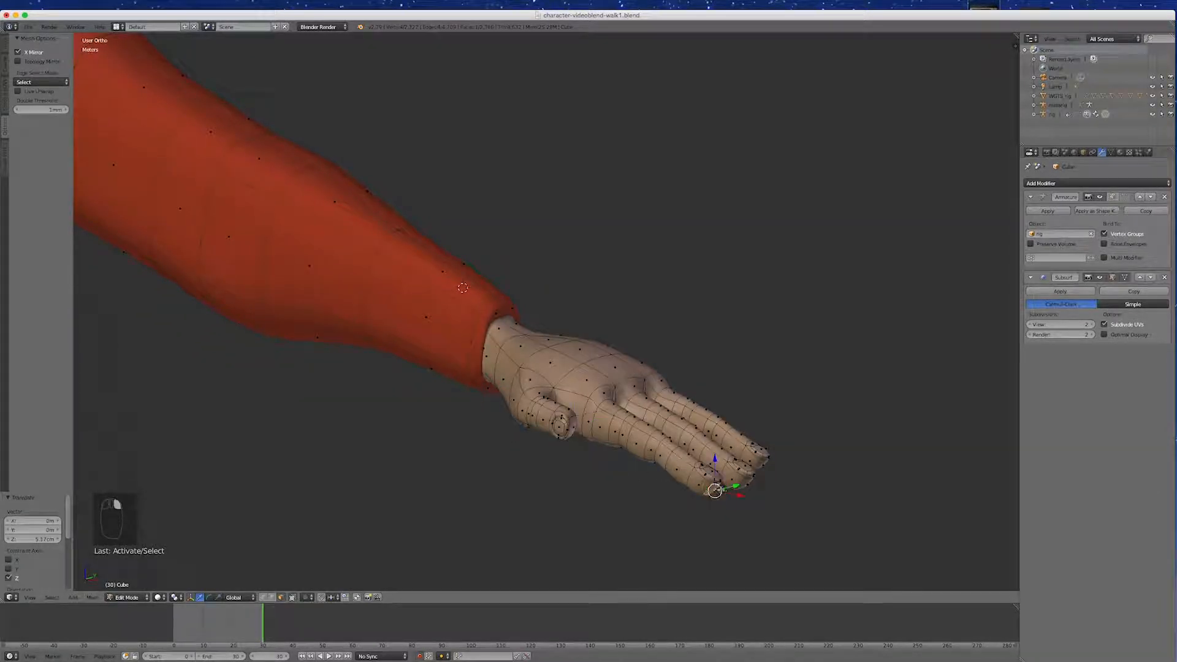
pyautogui.keyDown('shift'); pyautogui.rightClick(750, 480); pyautogui.keyUp('shift')
pyautogui.keyDown('shift'); pyautogui.rightClick(761, 463); pyautogui.keyUp('shift')
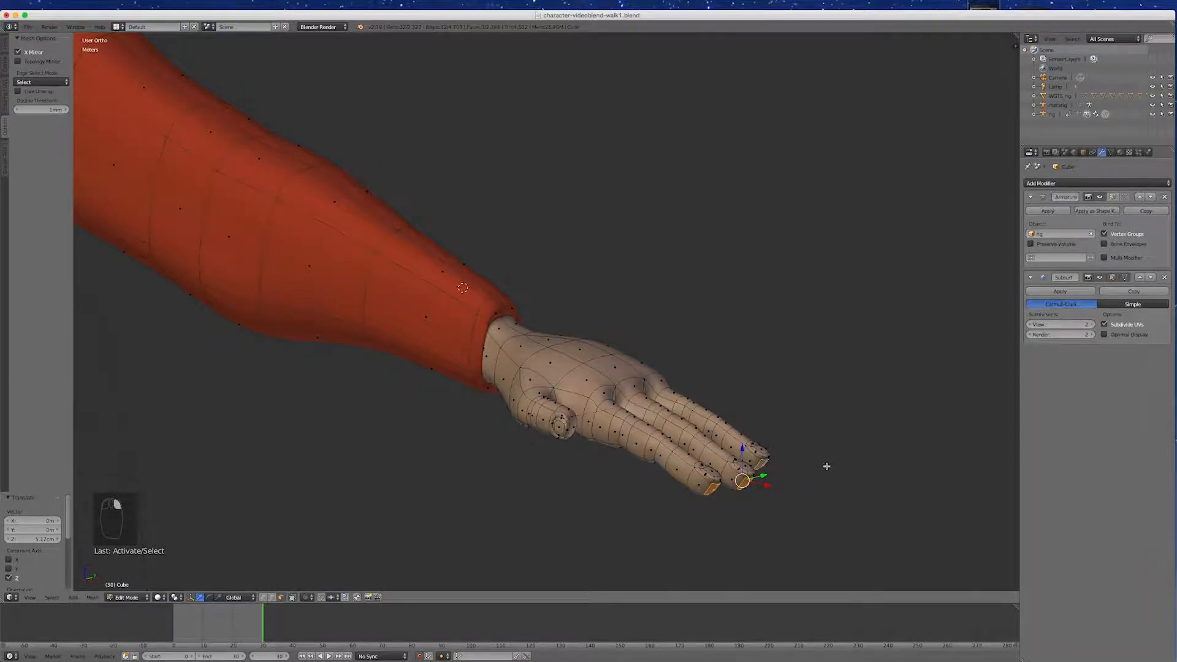
# Step: In front view, grow the fingertip selection eight times toward the knuckles
pyautogui.press('KP_1')
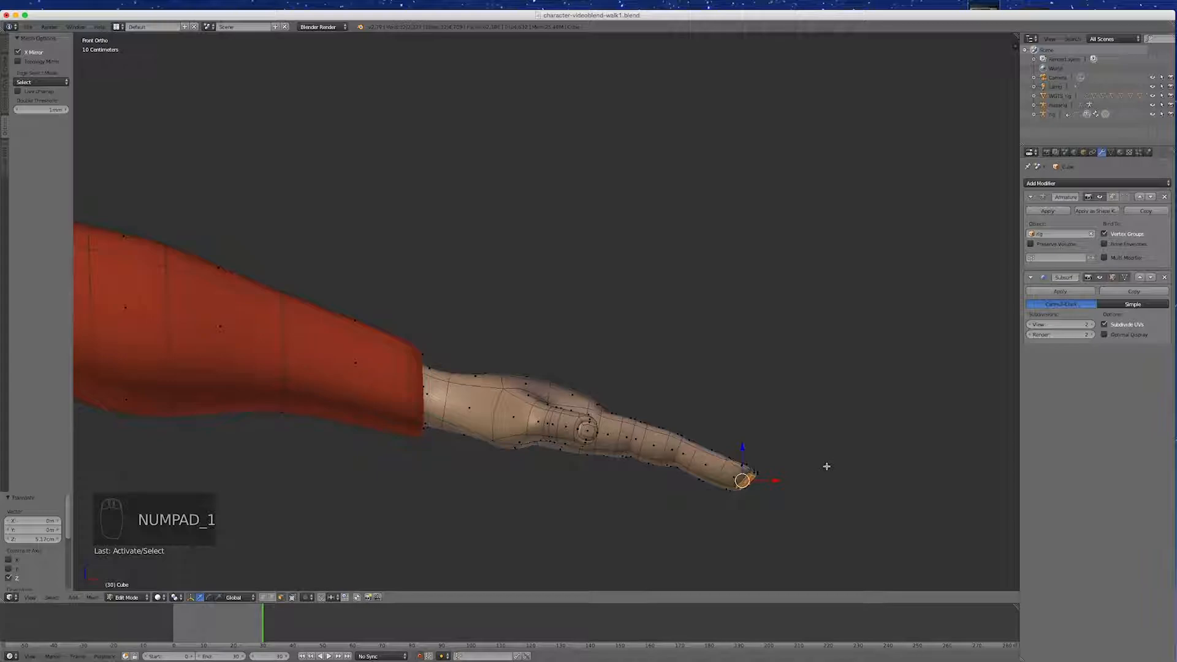
pyautogui.press('ctrl+KP_Add')
pyautogui.press('ctrl+KP_Add')
pyautogui.press('ctrl+KP_Add')
pyautogui.press('ctrl+KP_Add')
pyautogui.press('ctrl+KP_Add')
pyautogui.press('ctrl+KP_Add')
pyautogui.press('ctrl+KP_Add')
pyautogui.press('ctrl+KP_Add')
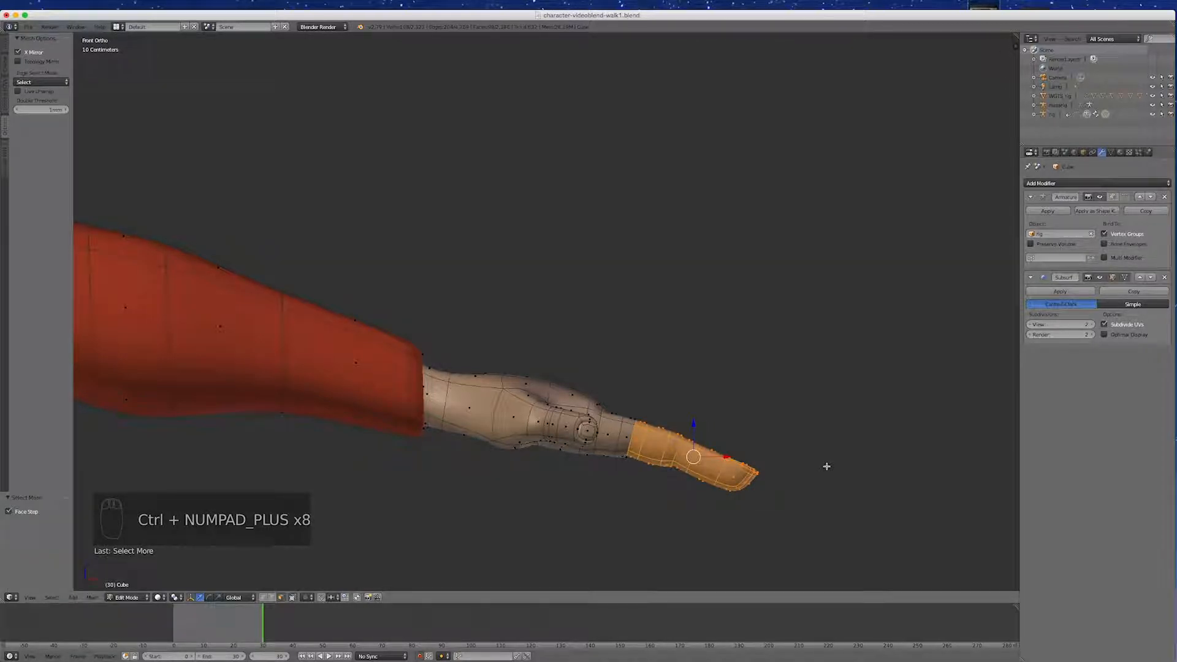
# Step: Set the pivot to the 3D cursor placed at the first finger joint and rotate the selected fingers downward about 14.5°
pyautogui.click(631, 438)
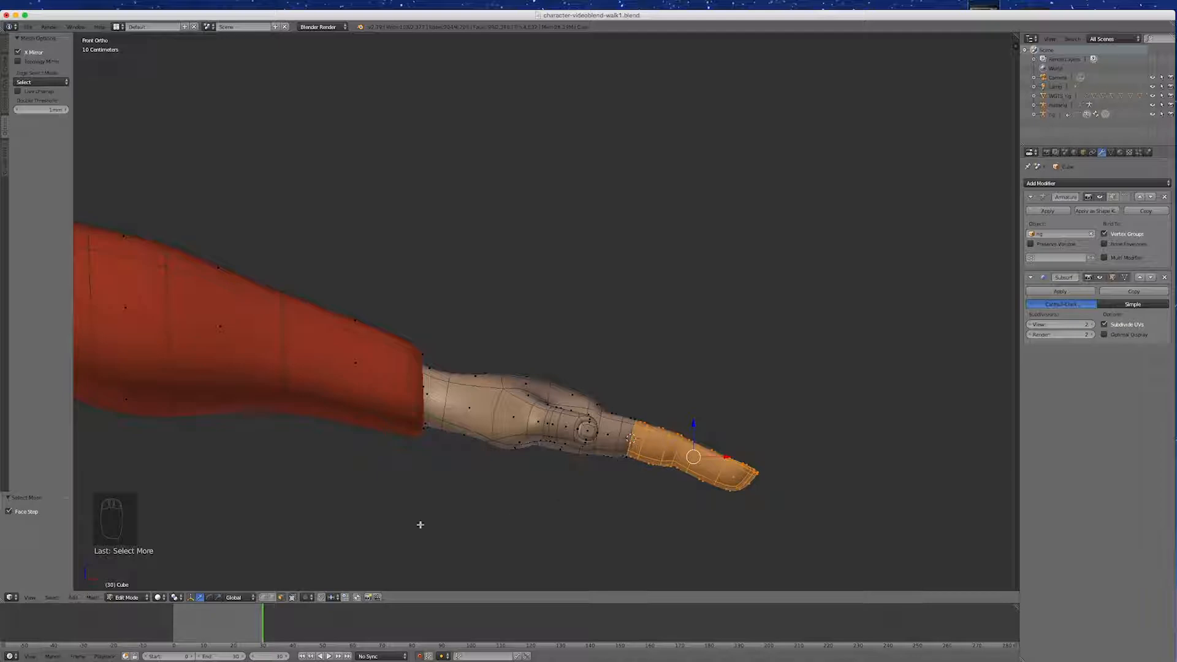
pyautogui.click(178, 599)
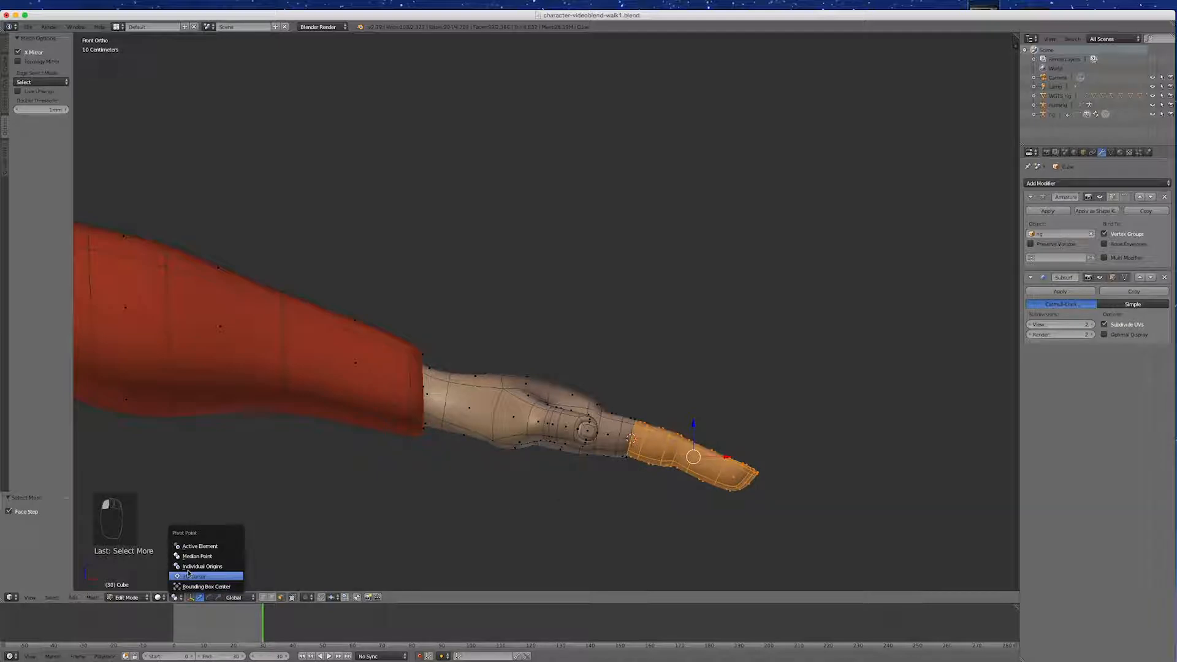
pyautogui.click(203, 573)
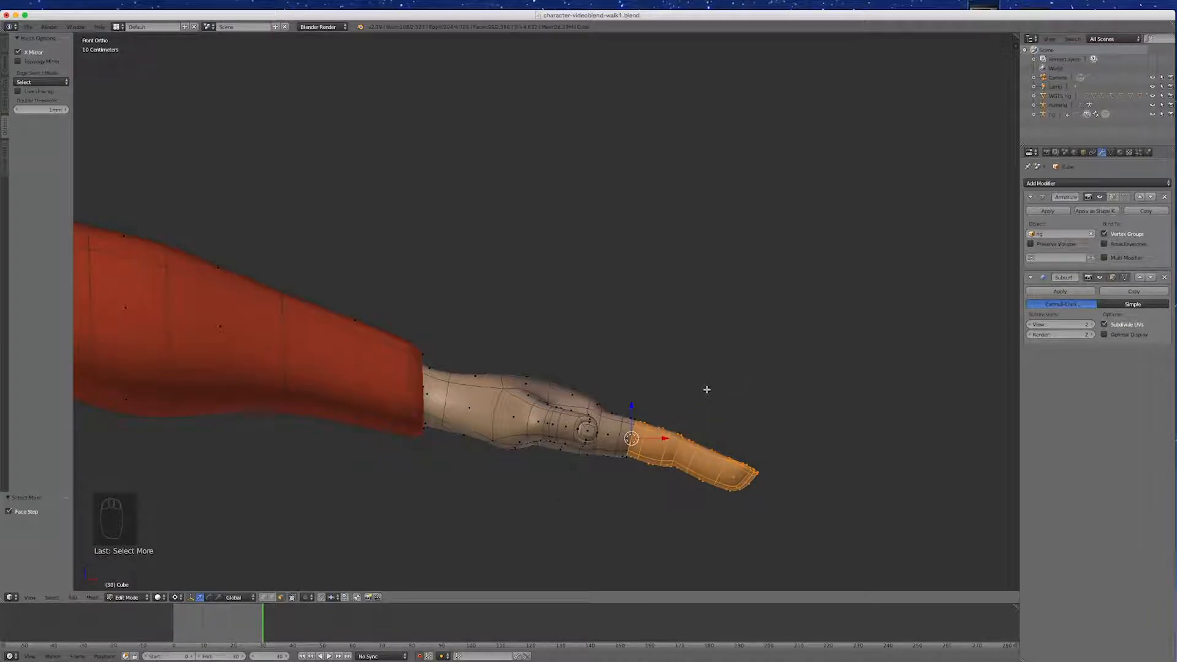
pyautogui.press('r')
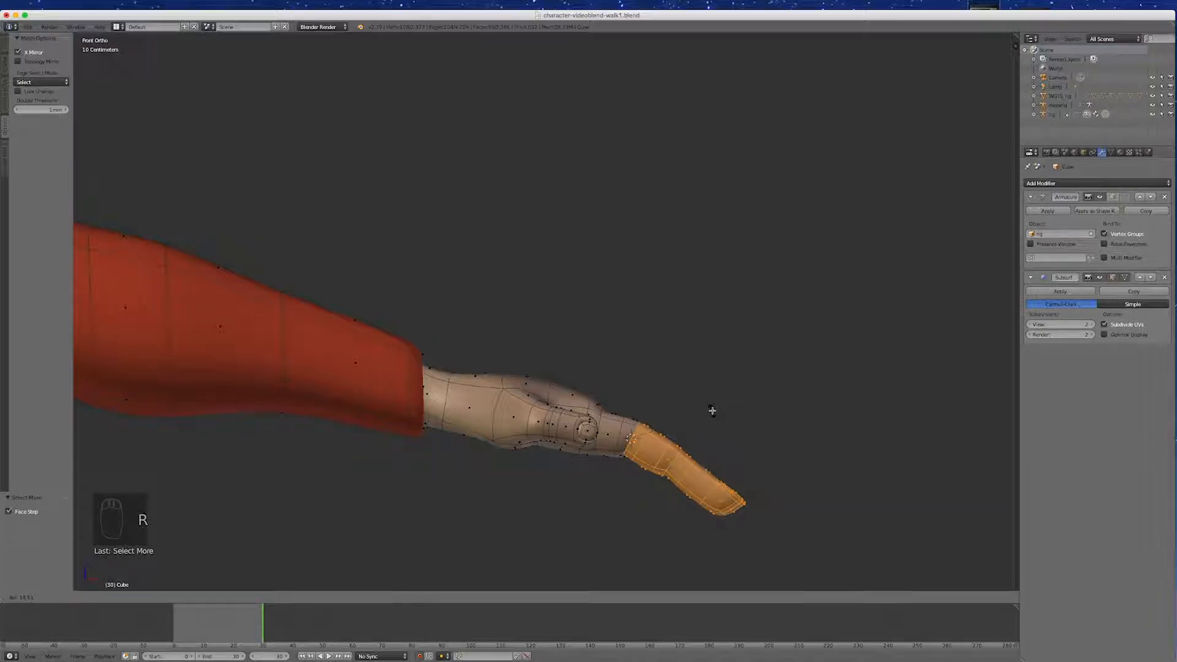
pyautogui.click(712, 411)
pyautogui.scroll(-6, 825, 457)
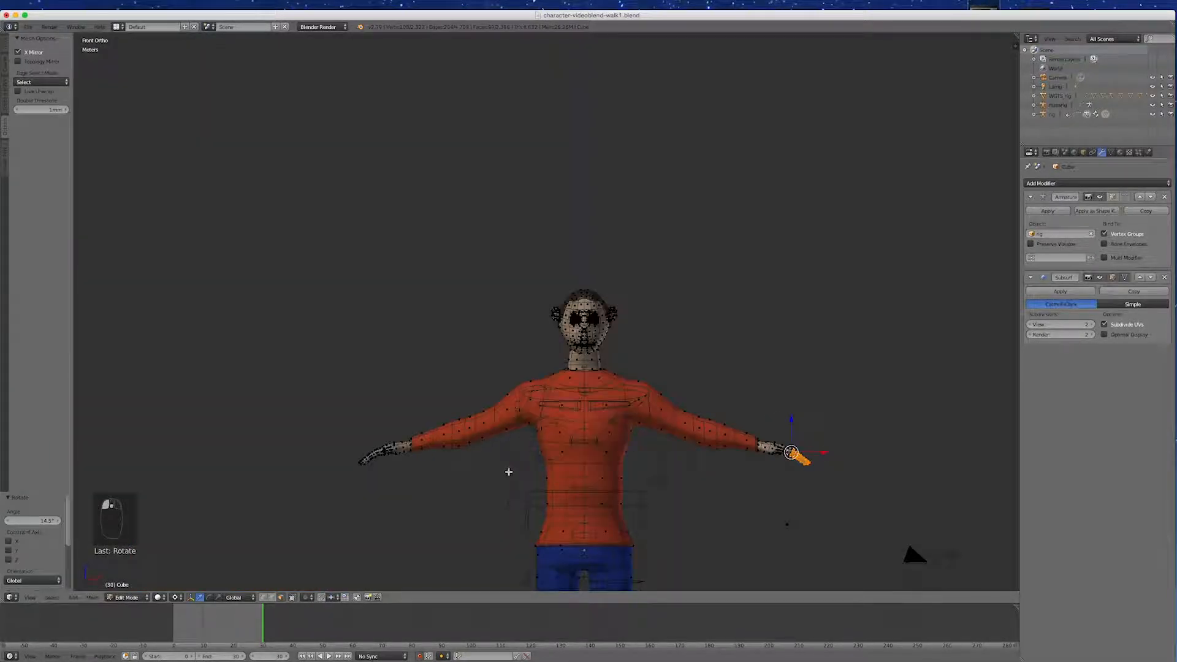
pyautogui.scroll(8, 349, 462)
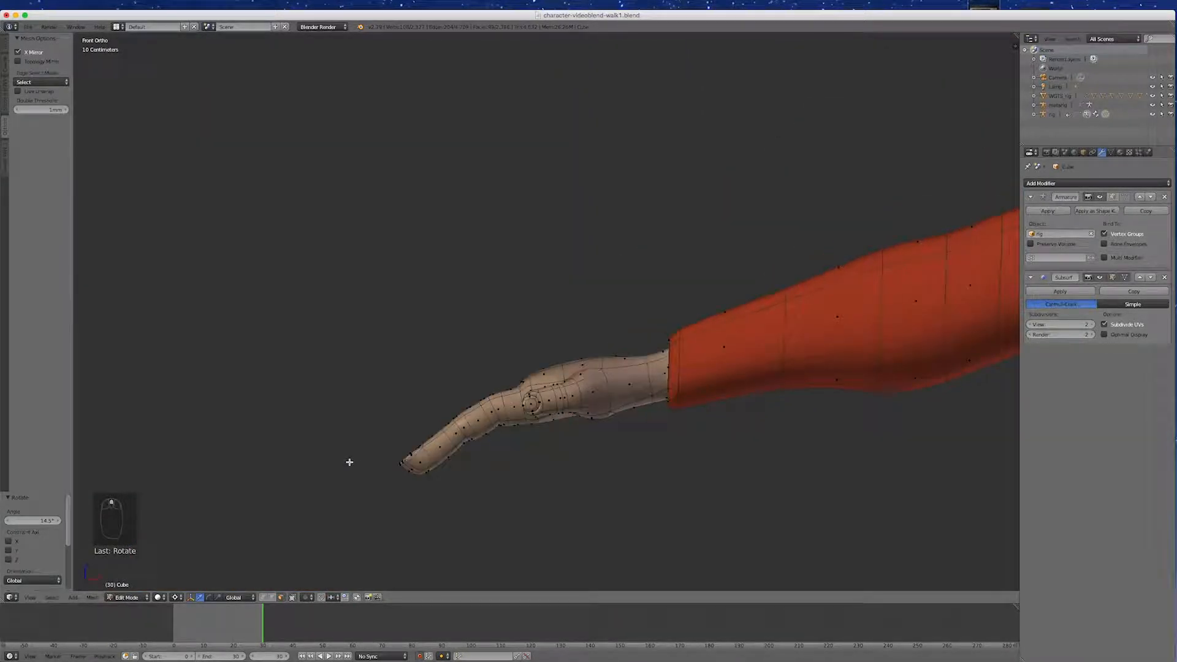
pyautogui.scroll(-8, 349, 463)
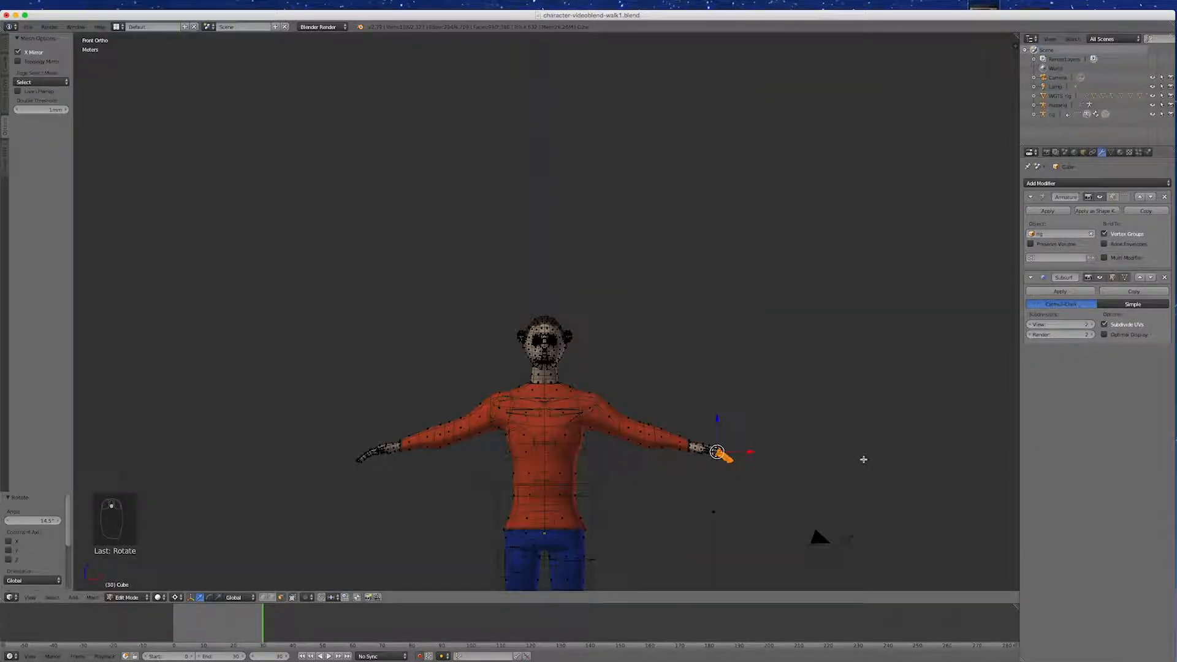
# Step: Rotate the selected fingers about 5° further downward around the same joint
pyautogui.press('r')
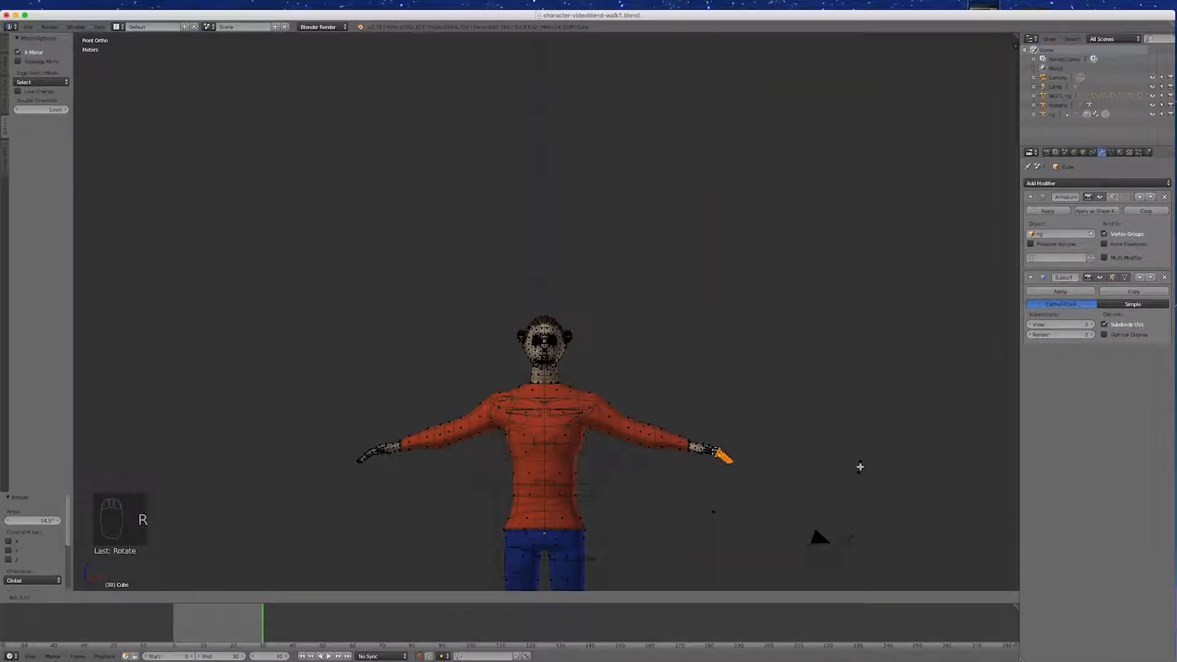
pyautogui.click(855, 472)
pyautogui.scroll(8, 680, 416)
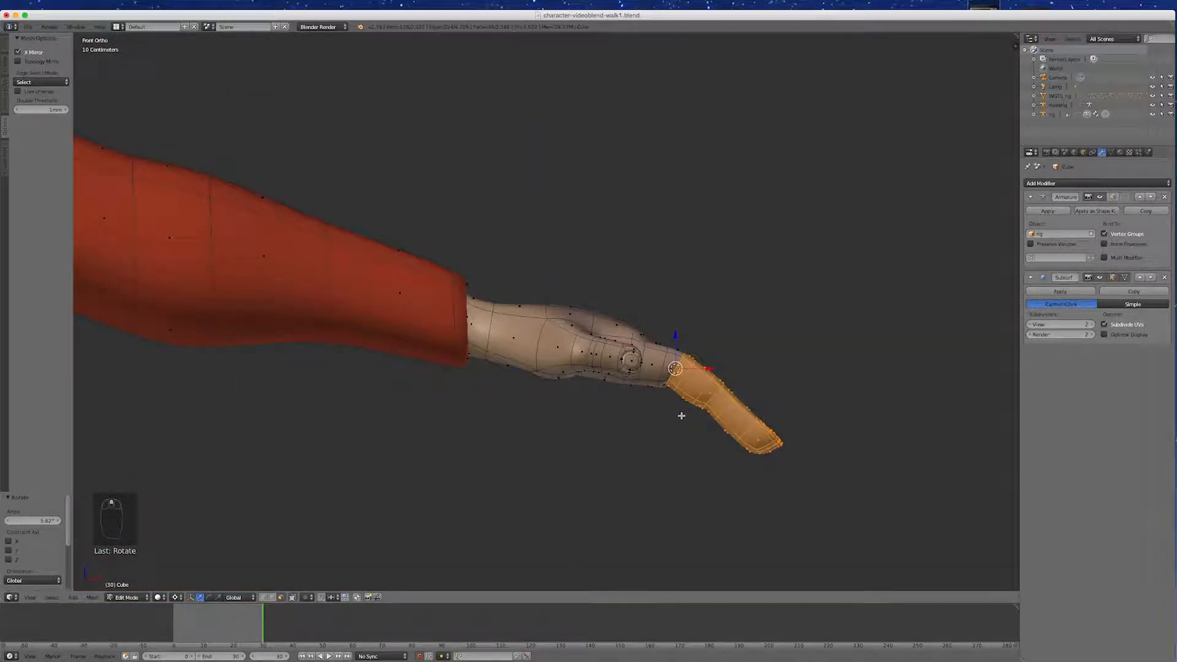
# Step: Shrink the selection three times, place the 3D cursor at the next finger joint, and rotate the finger ends downward about 12°
pyautogui.press('ctrl+KP_Subtract')
pyautogui.press('ctrl+KP_Subtract')
pyautogui.press('ctrl+KP_Subtract')
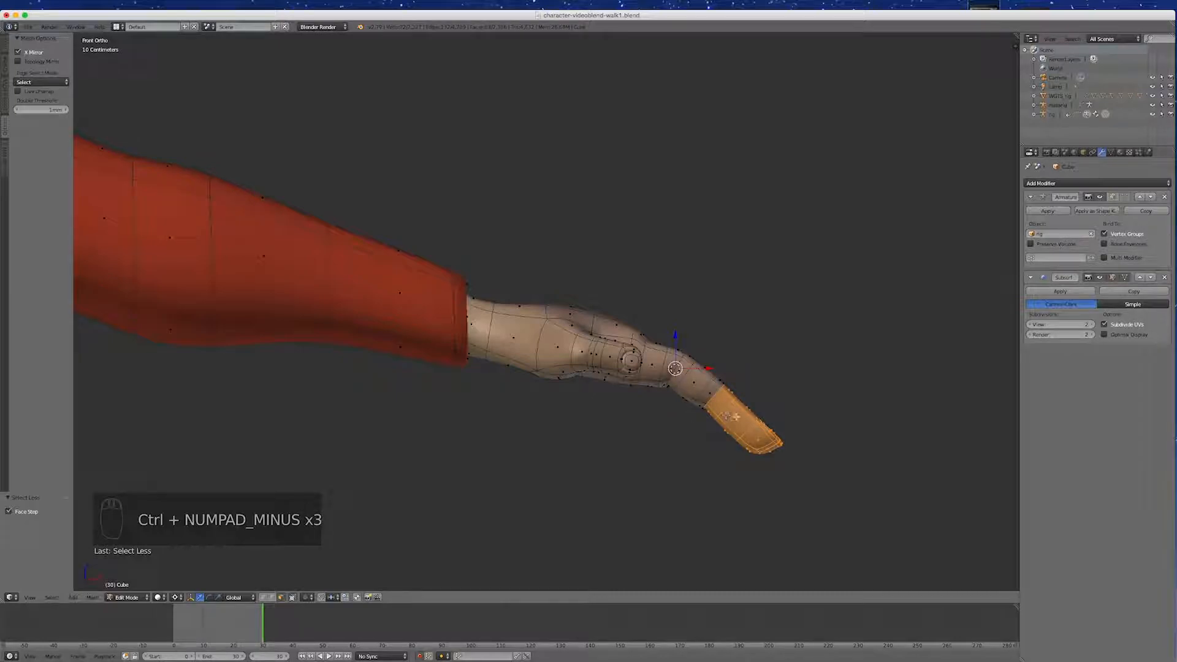
pyautogui.click(715, 397)
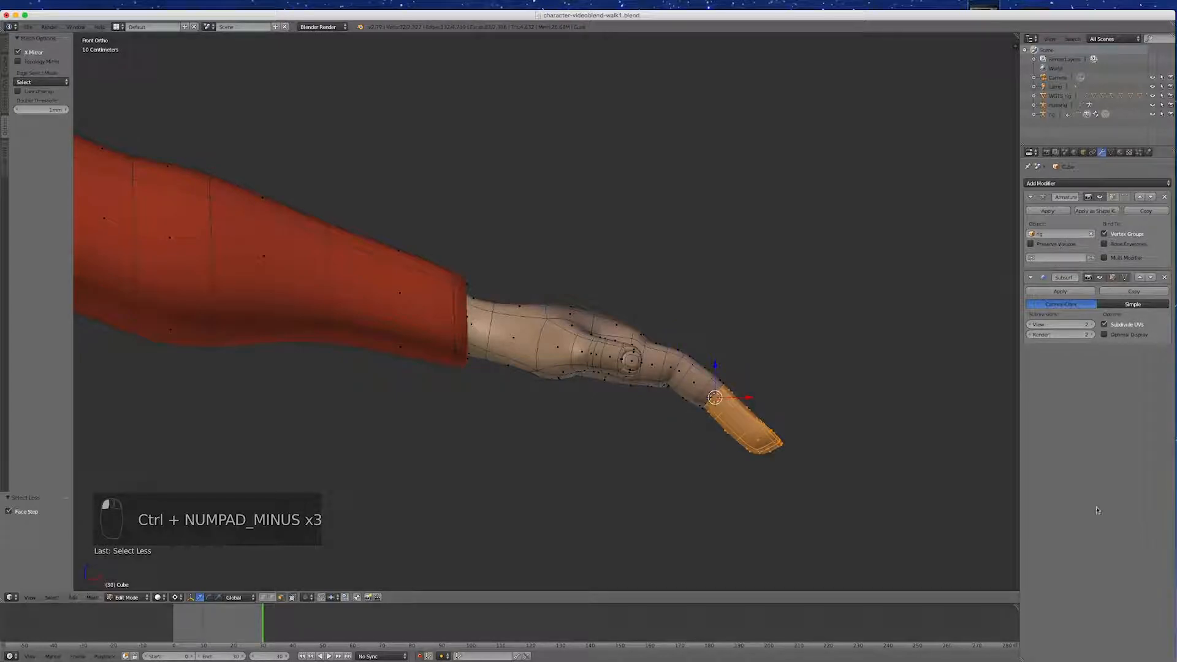
pyautogui.press('r')
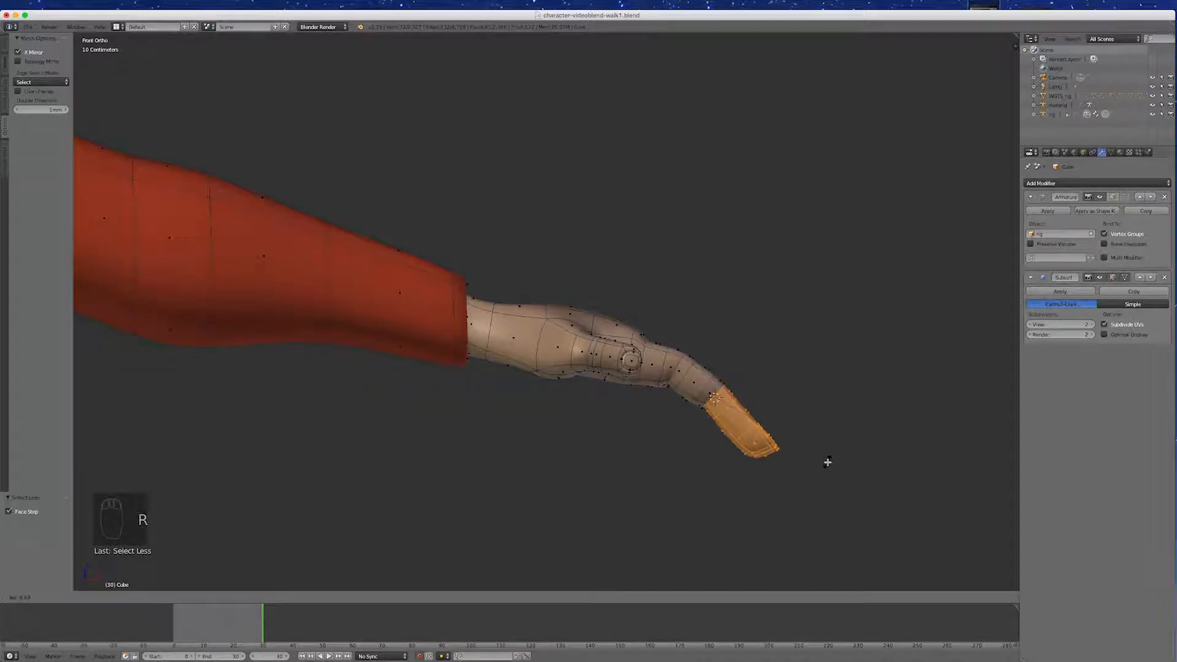
pyautogui.click(814, 469)
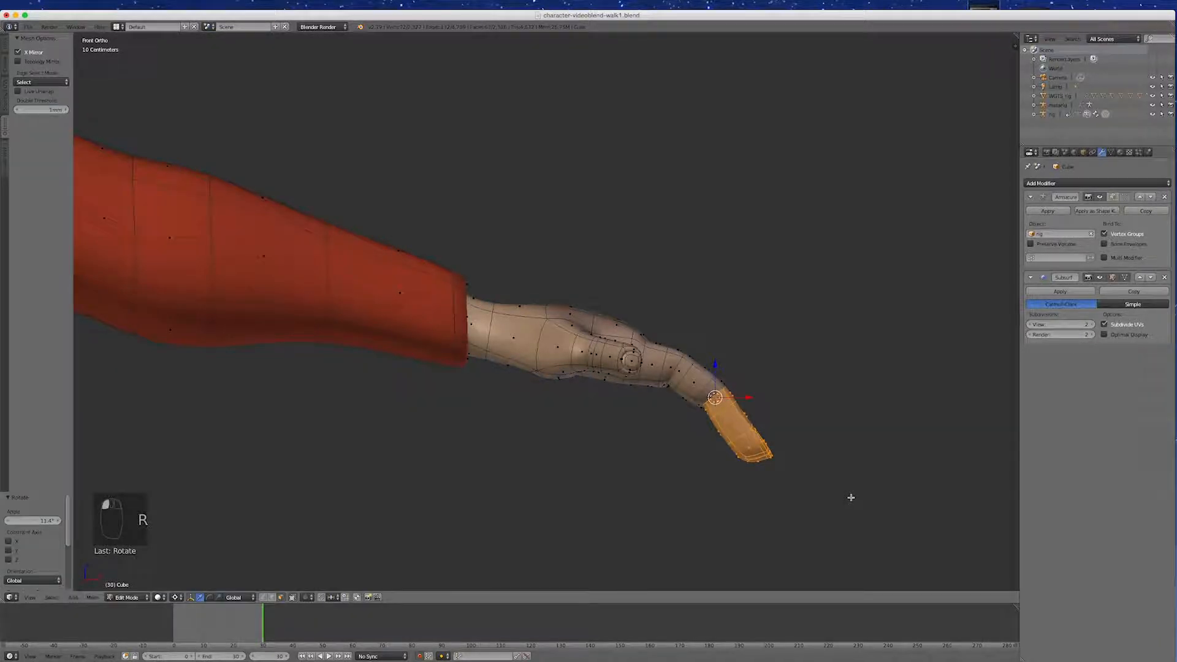
pyautogui.moveTo(849, 497); pyautogui.dragTo(805, 505, button='middle')
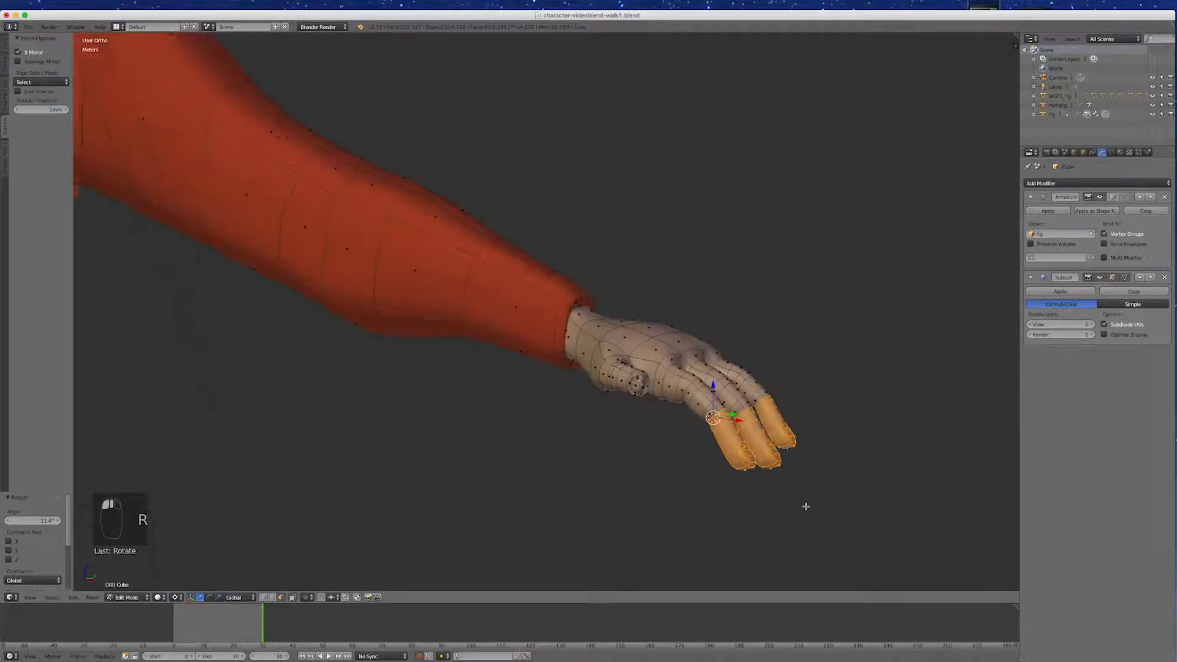
# Step: Select the thumb tip, grow the selection four times, and in front view rotate the thumb downward about 17° around its base
pyautogui.rightClick(648, 385)
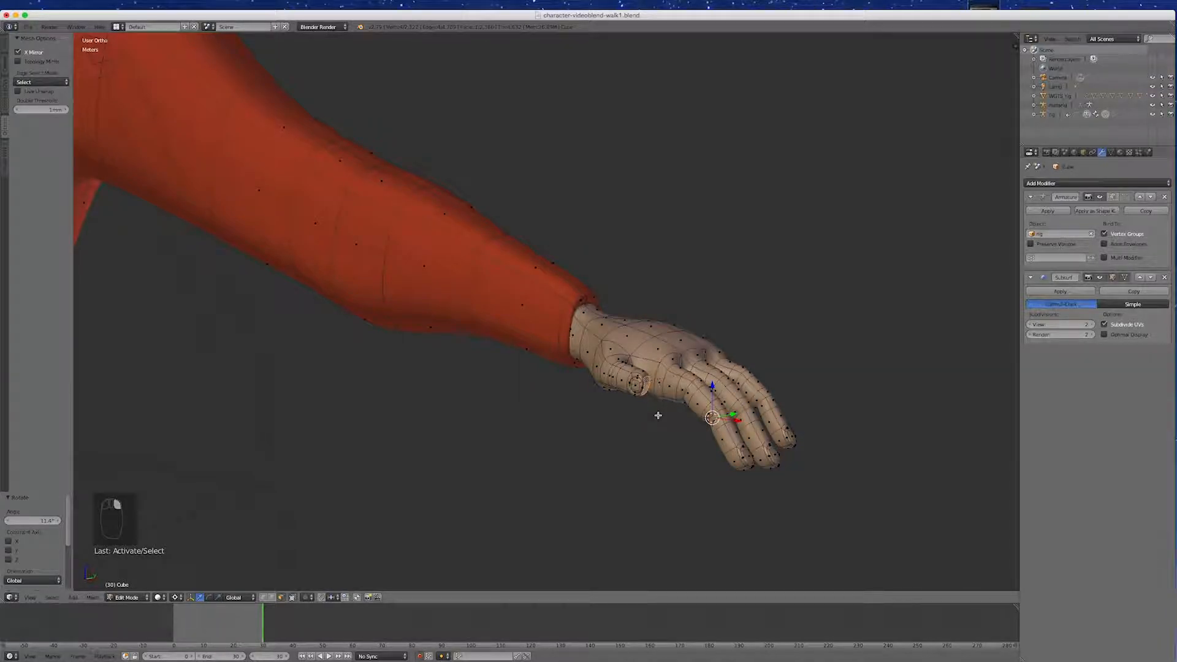
pyautogui.press('ctrl+KP_Add')
pyautogui.press('ctrl+KP_Add')
pyautogui.press('ctrl+KP_Add')
pyautogui.press('ctrl+KP_Add')
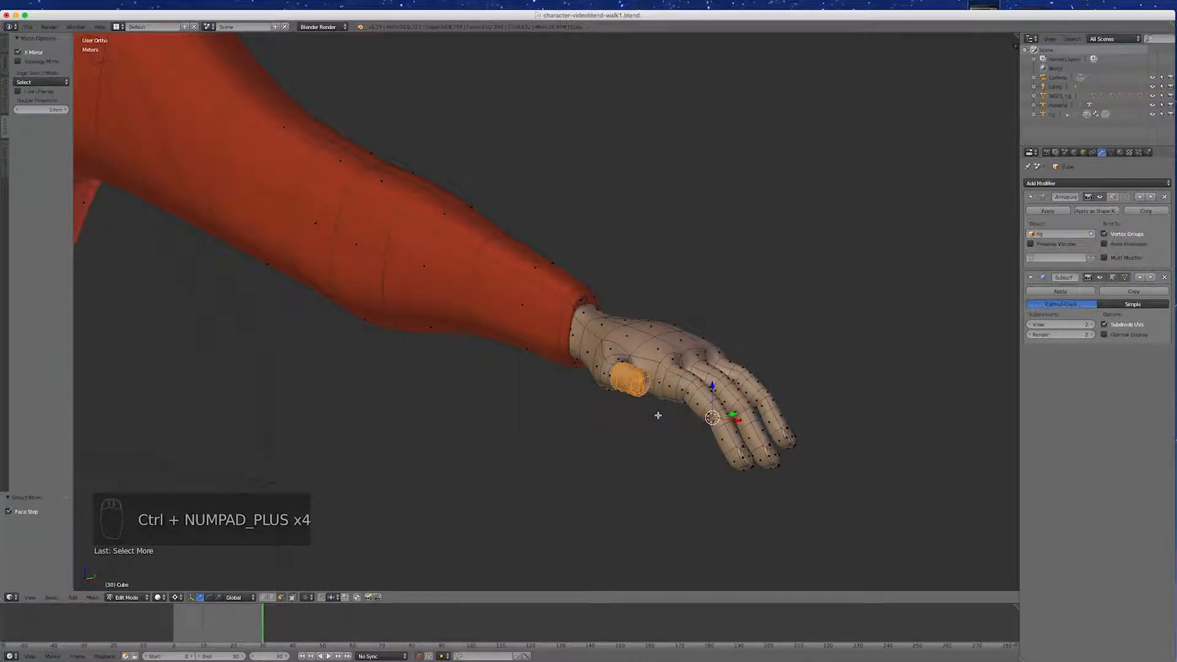
pyautogui.press('KP_1')
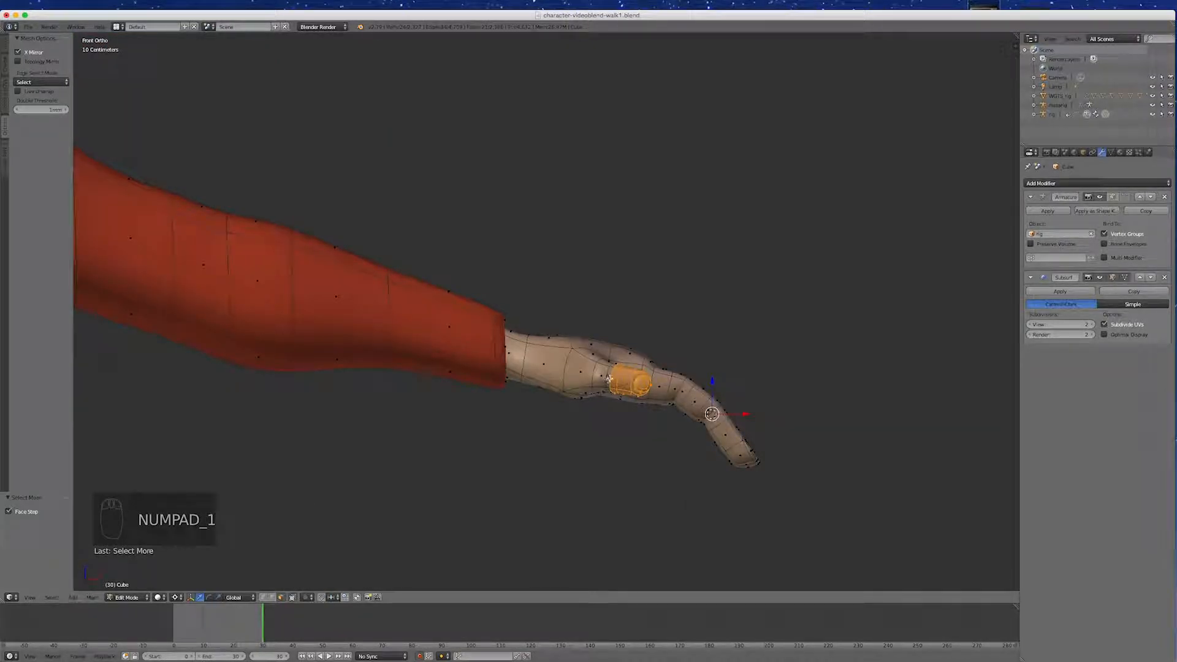
pyautogui.press('r')
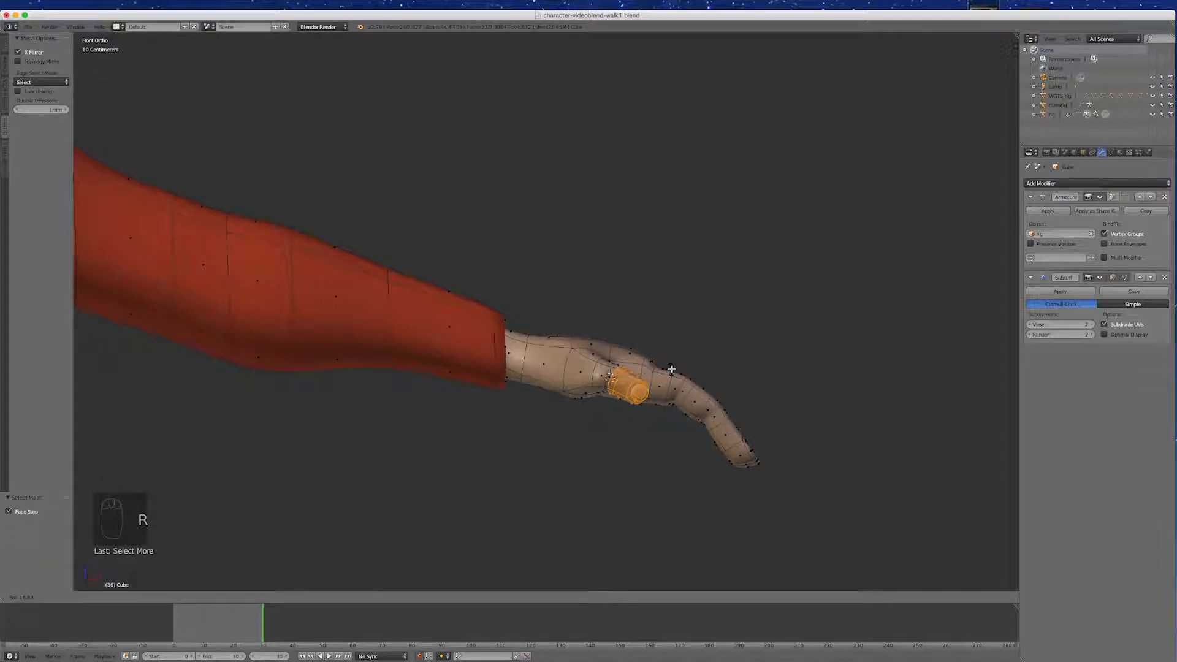
pyautogui.click(672, 369)
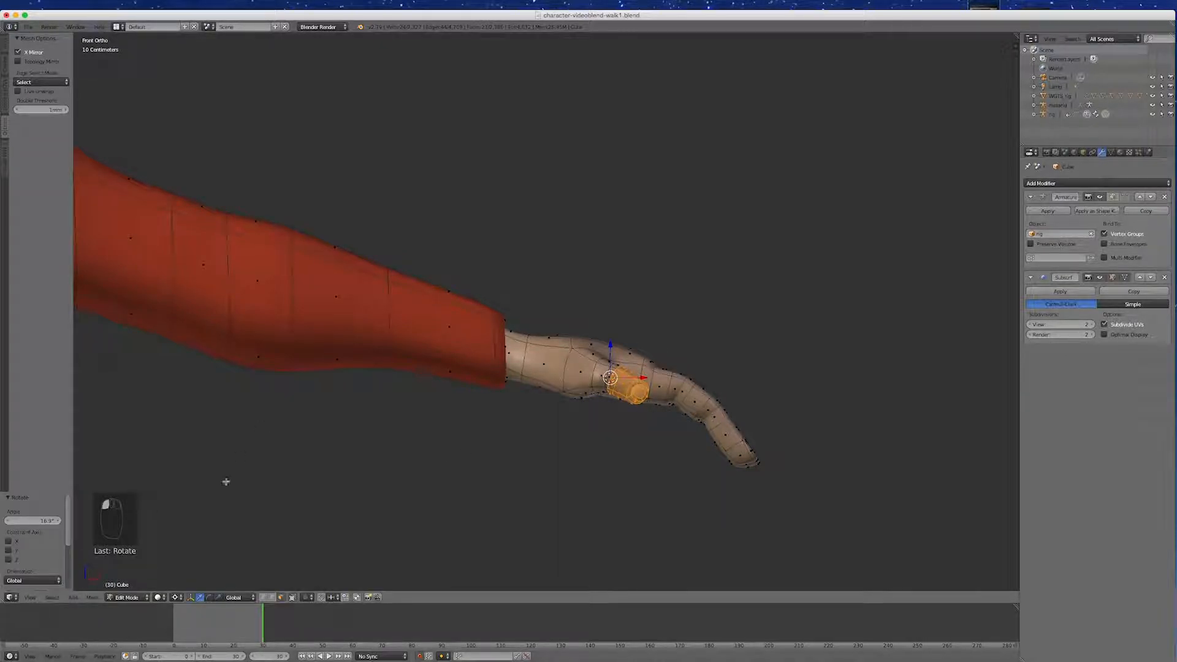
# Step: Set the pivot to Individual Origins, select the two faces on the nose bridge between the eyes, and push them back along Y
pyautogui.click(179, 598)
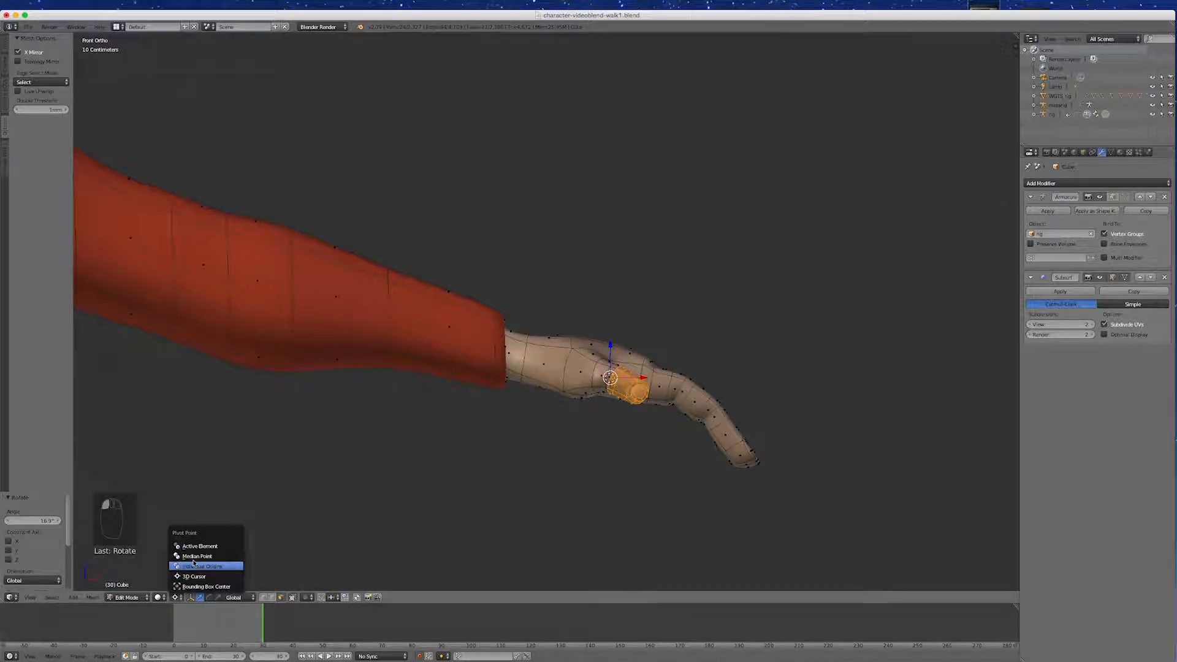
pyautogui.click(194, 564)
pyautogui.scroll(-7, 533, 433)
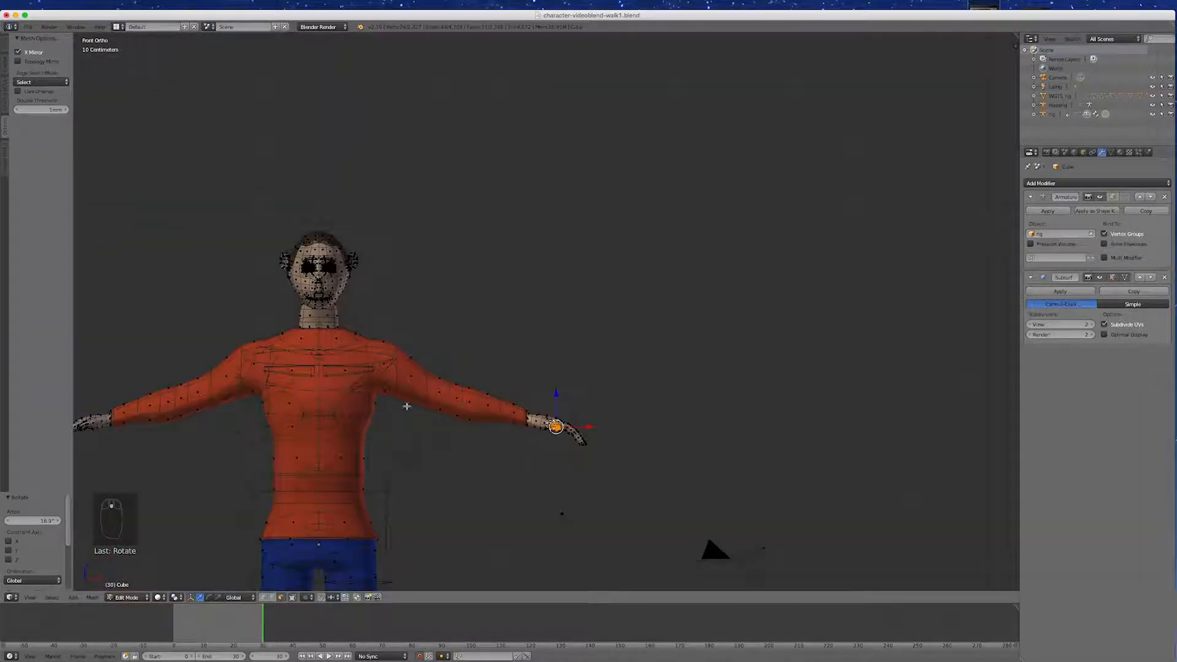
pyautogui.scroll(2, 398, 320)
pyautogui.moveTo(399, 321); pyautogui.dragTo(433, 334, button='middle')
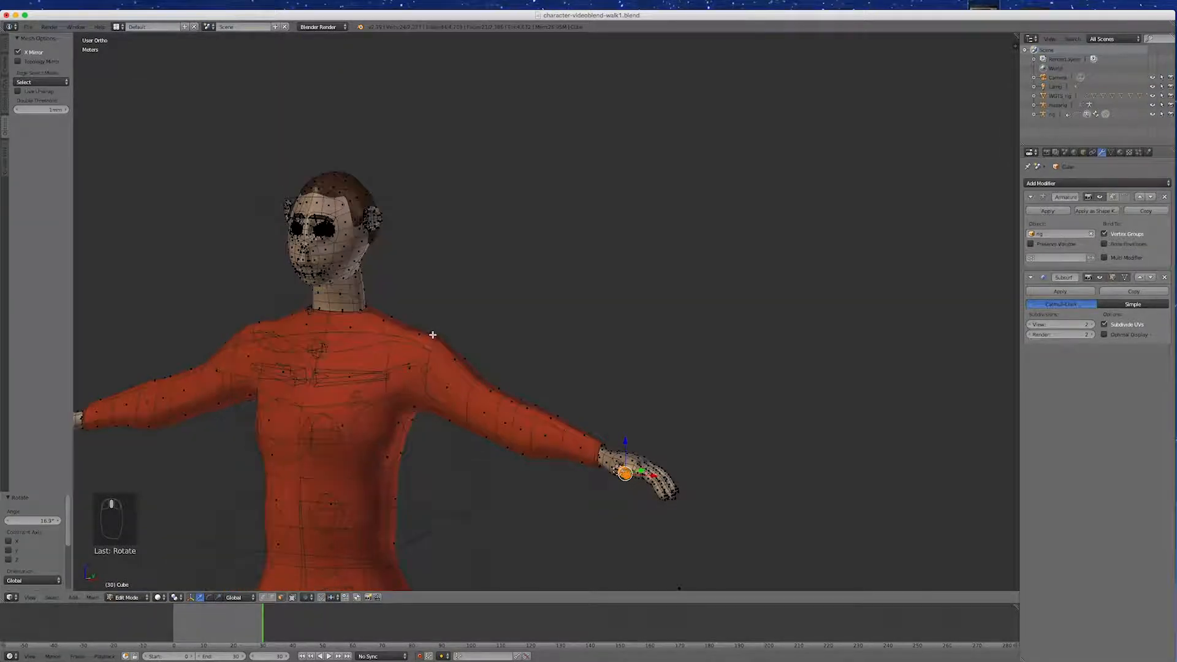
pyautogui.scroll(6, 314, 224)
pyautogui.rightClick(329, 218)
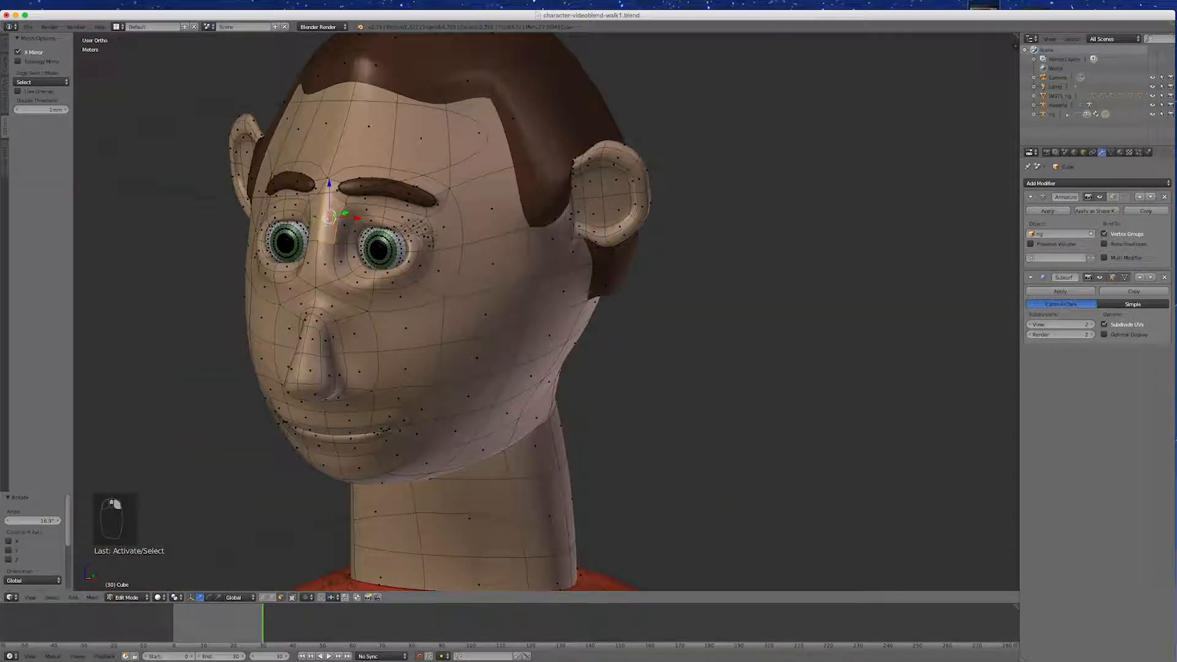
pyautogui.keyDown('shift'); pyautogui.rightClick(323, 258); pyautogui.keyUp('shift')
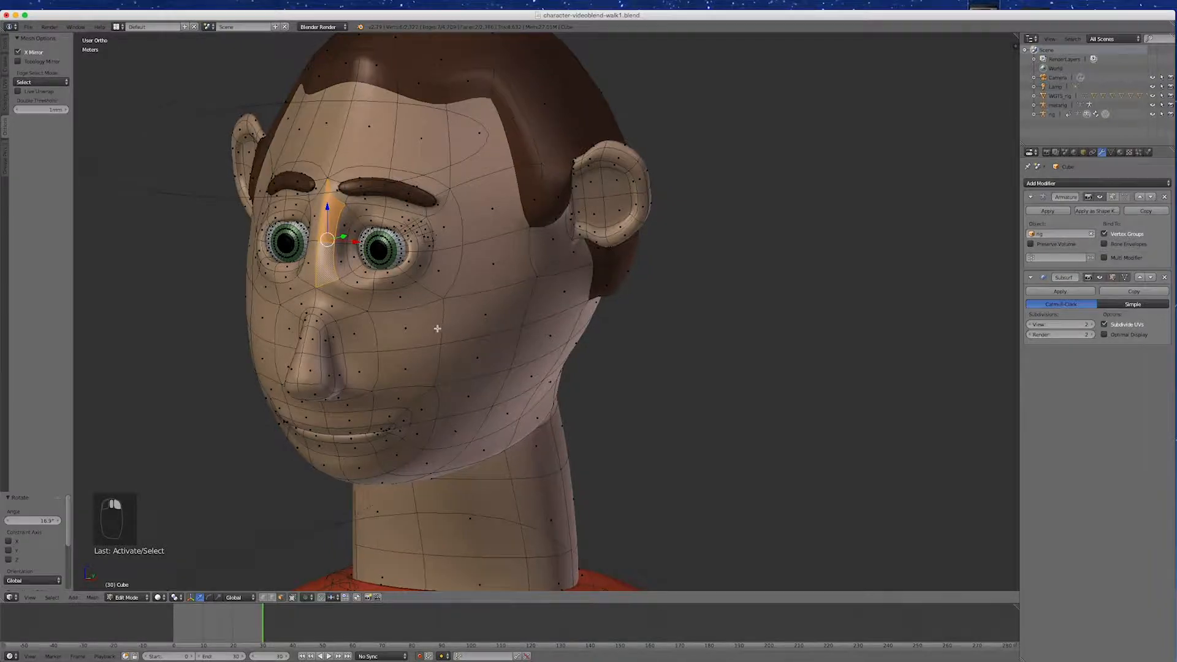
pyautogui.moveTo(442, 328); pyautogui.dragTo(407, 340, button='middle')
pyautogui.moveTo(358, 234); pyautogui.dragTo(377, 228)
pyautogui.moveTo(403, 305); pyautogui.dragTo(454, 239, button='middle')
pyautogui.scroll(4, 313, 180)
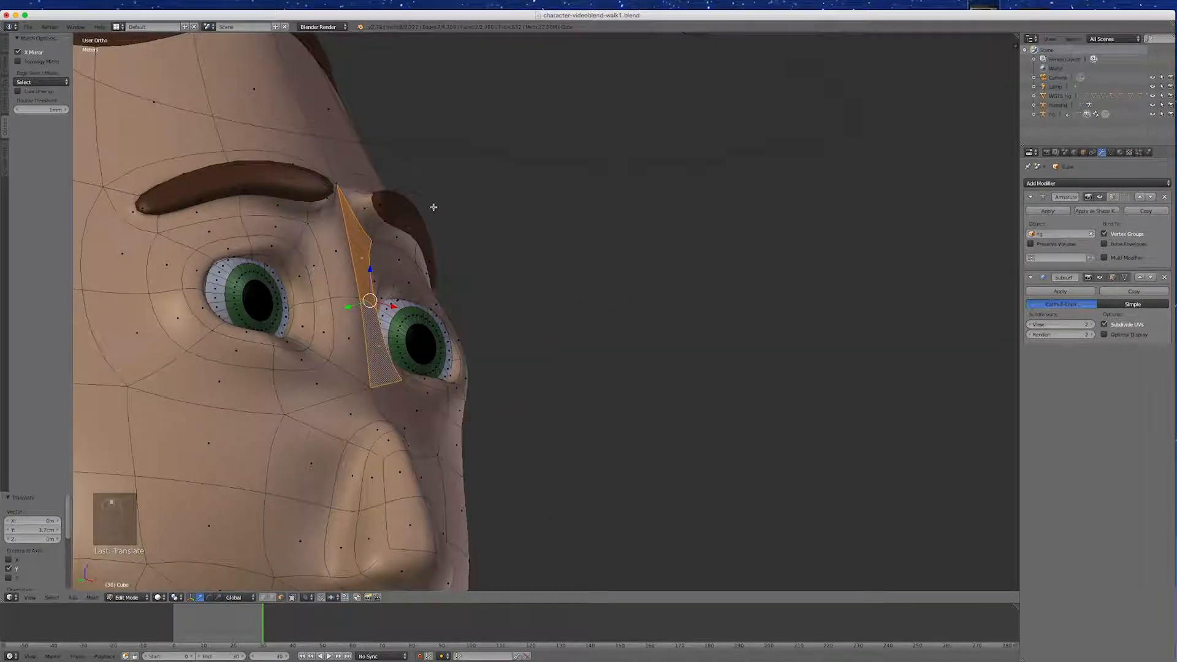
# Step: Select the face at the inner end of the eyebrow and push it back along Y
pyautogui.rightClick(384, 205)
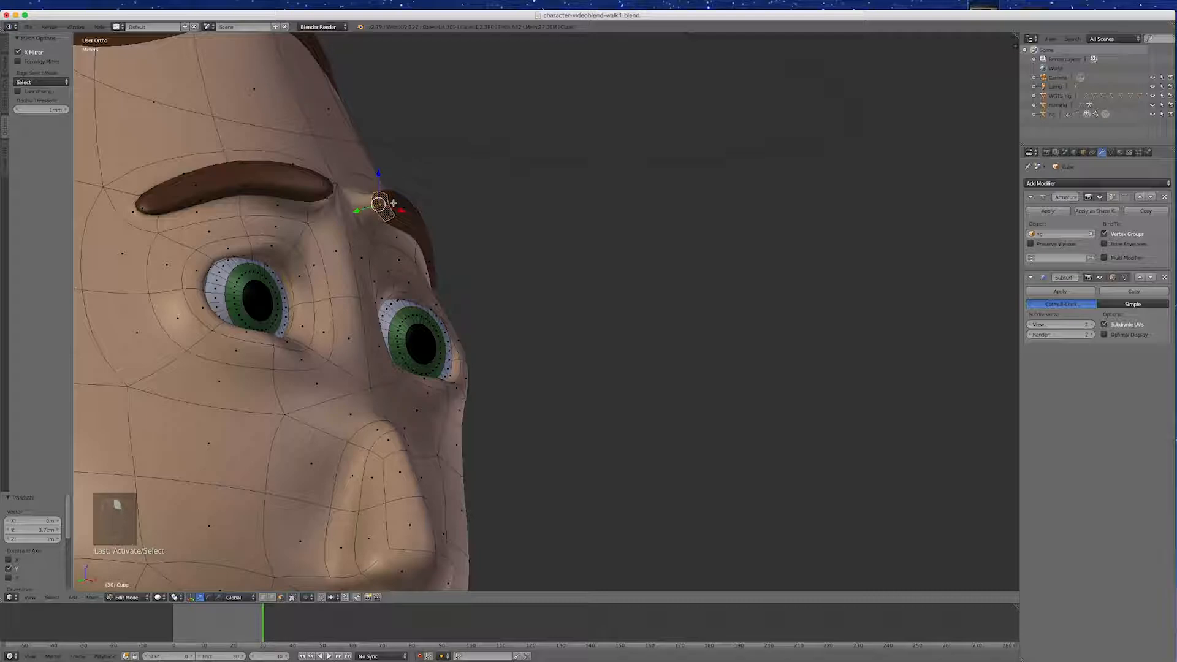
pyautogui.moveTo(452, 223); pyautogui.dragTo(395, 169, button='middle')
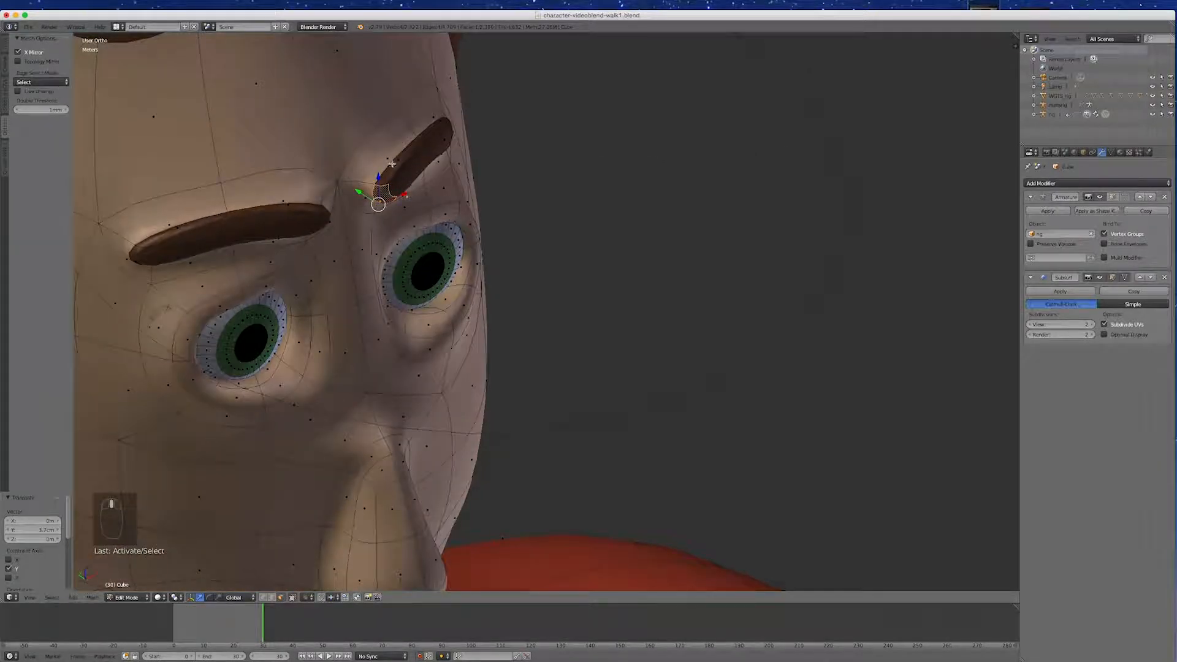
pyautogui.moveTo(372, 190); pyautogui.dragTo(341, 175)
pyautogui.moveTo(344, 407); pyautogui.dragTo(225, 384, button='middle')
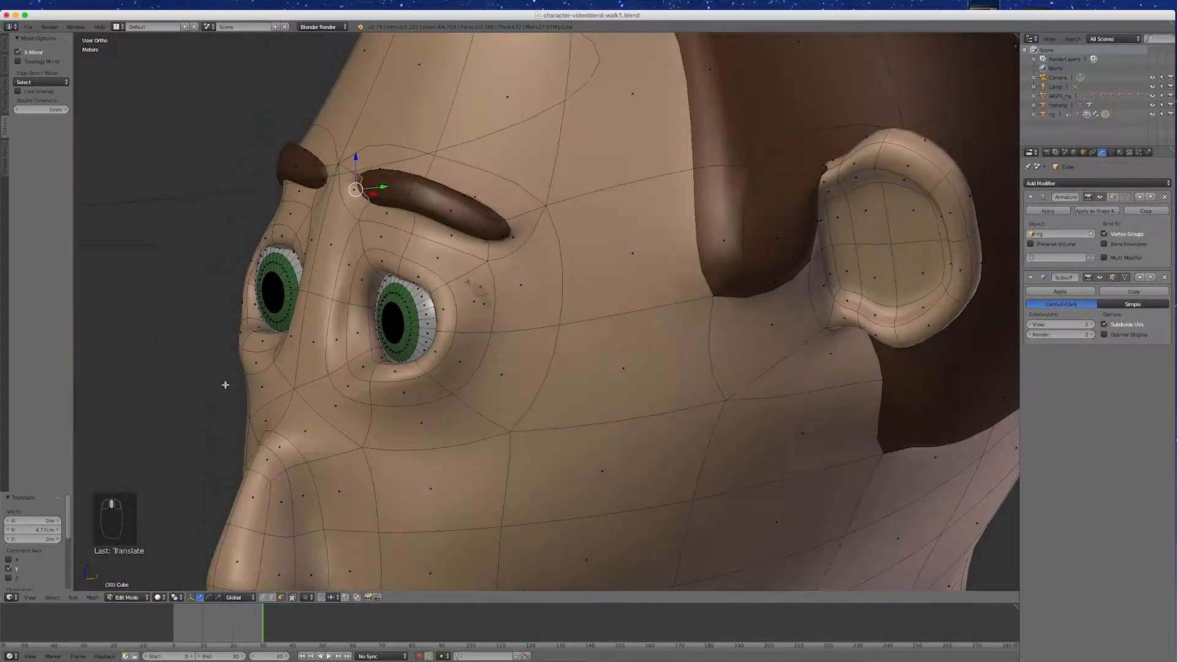
# Step: Select the face at the outer corner of the eye, shift it about 5.9 mm along X, and raise it slightly along Z
pyautogui.scroll(-4, 228, 383)
pyautogui.moveTo(288, 408); pyautogui.dragTo(372, 429, button='middle')
pyautogui.rightClick(372, 329)
pyautogui.moveTo(407, 384); pyautogui.dragTo(358, 381, button='middle')
pyautogui.click(390, 337)
pyautogui.moveTo(392, 347); pyautogui.dragTo(396, 342)
pyautogui.moveTo(429, 343); pyautogui.dragTo(463, 306, button='middle')
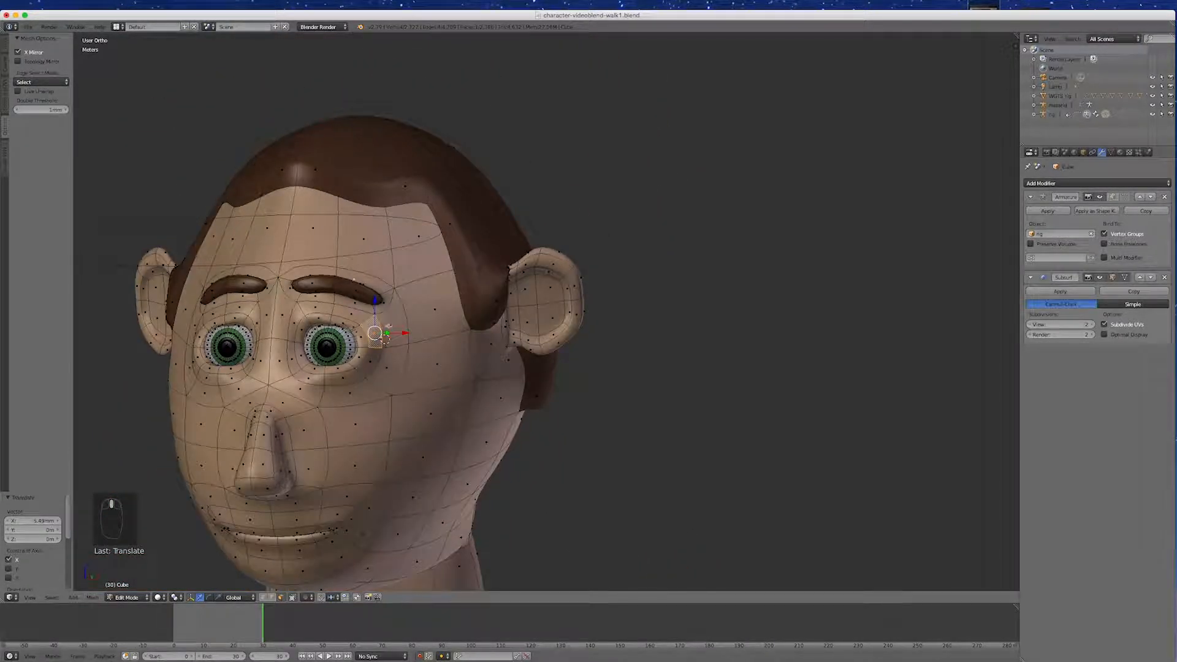
pyautogui.moveTo(377, 300); pyautogui.dragTo(377, 296)
pyautogui.scroll(-8, 377, 344)
pyautogui.scroll(5, 377, 412)
# Step: Leave Edit Mode and save the project as the next incremental version, character-videoblend-walk2.blend
pyautogui.press('Tab')
pyautogui.scroll(-5, 450, 405)
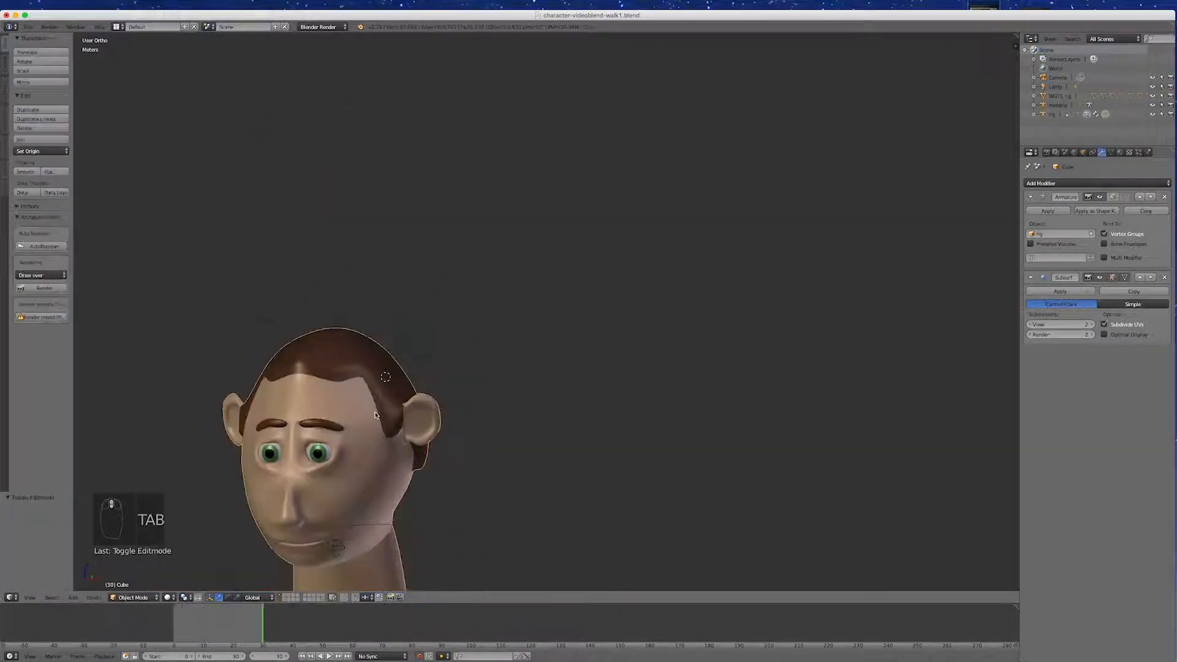
pyautogui.scroll(-4, 461, 413)
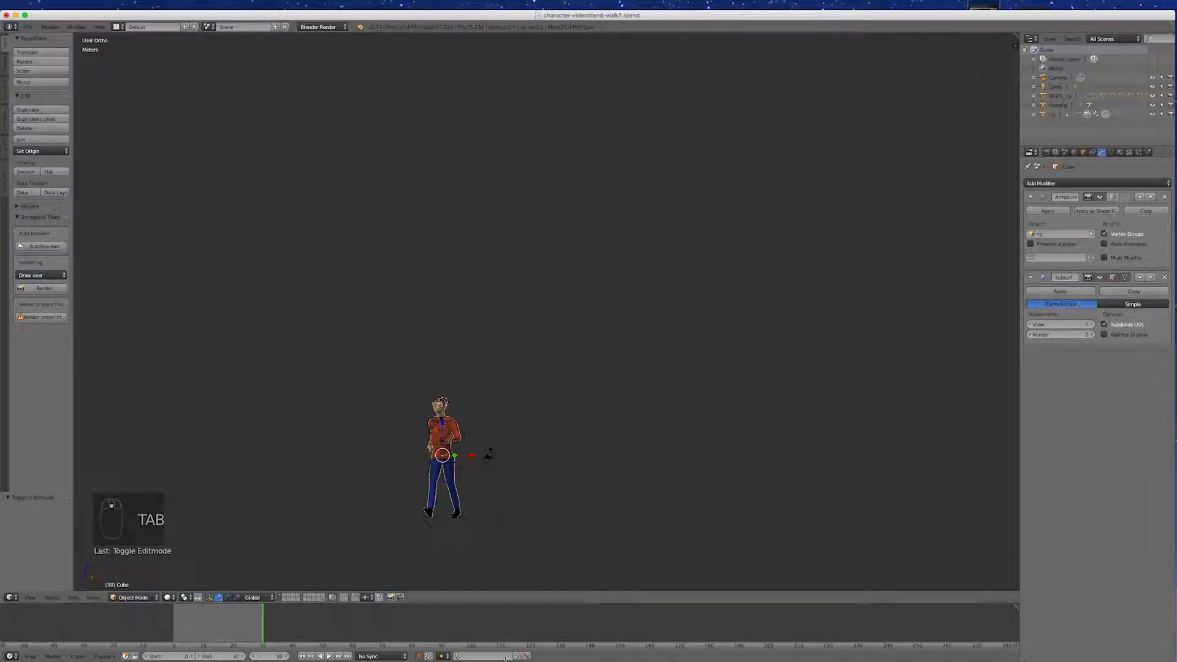
pyautogui.scroll(5, 423, 474)
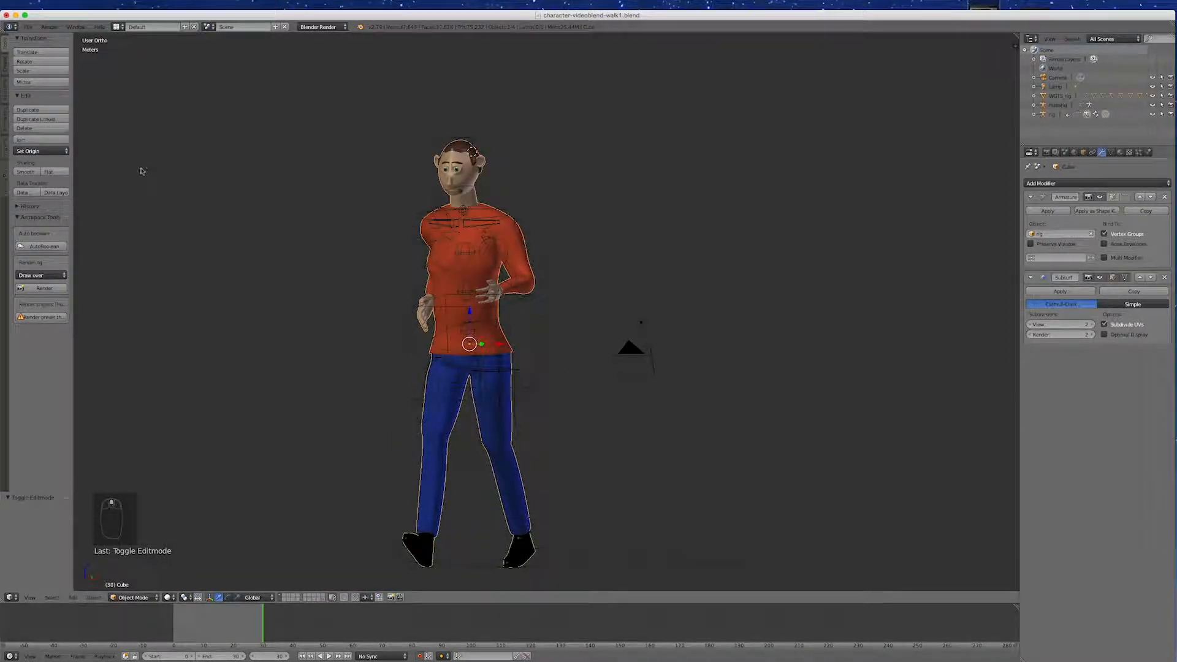
pyautogui.click(28, 27)
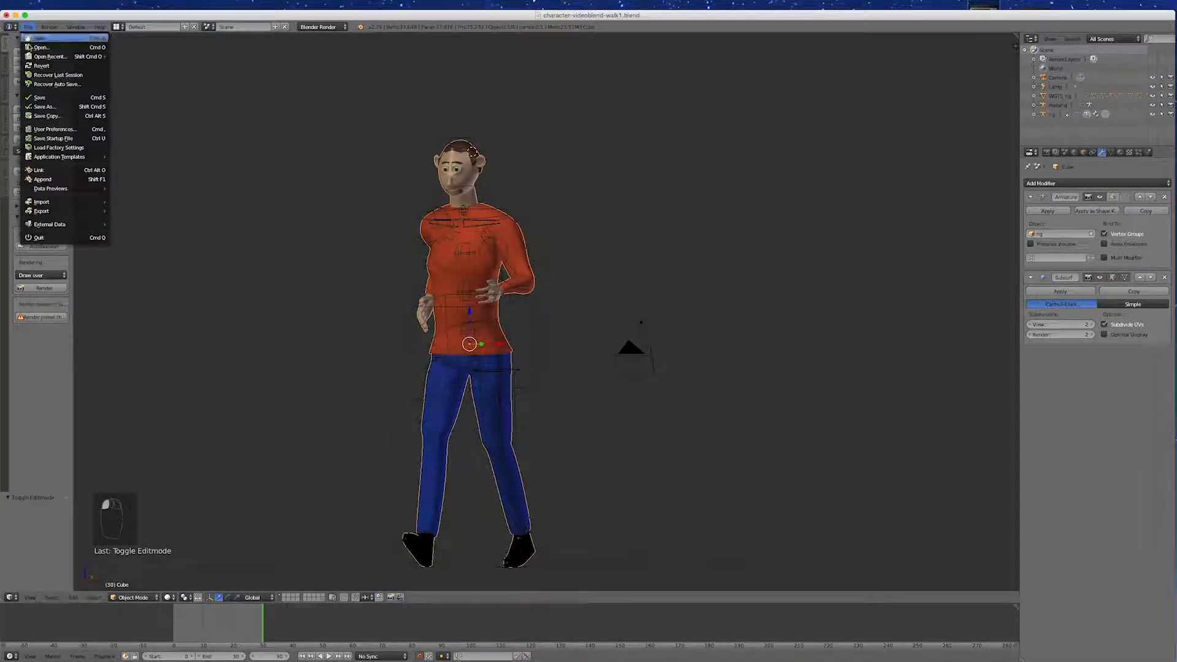
pyautogui.click(84, 105)
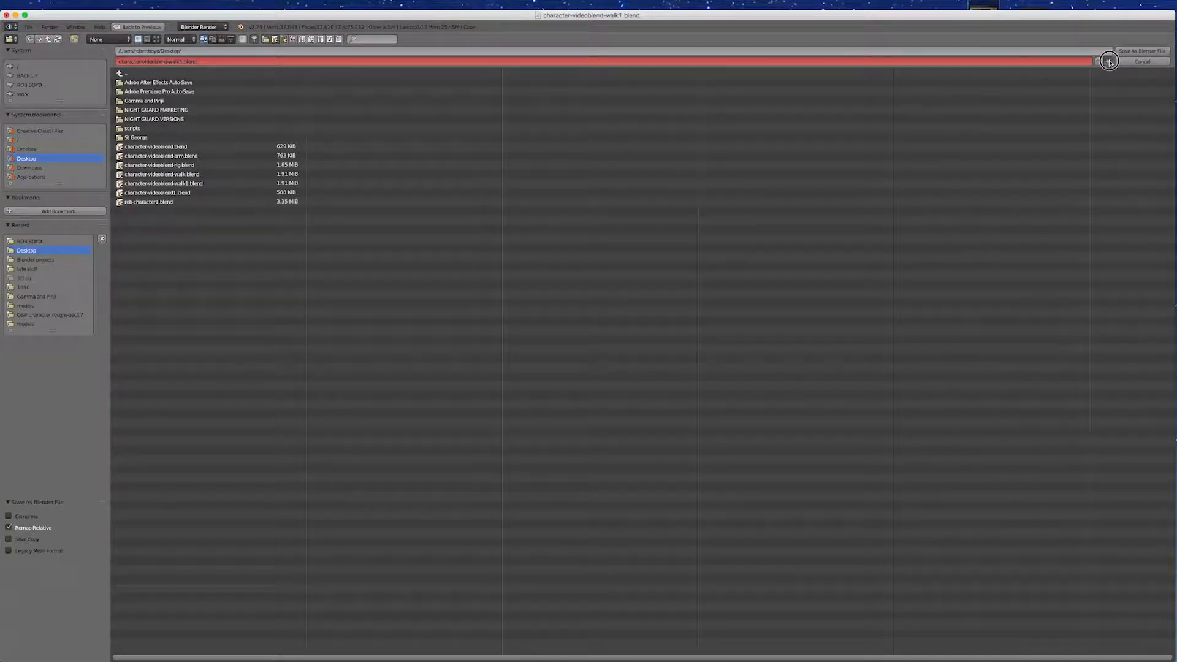
pyautogui.click(1107, 62)
pyautogui.click(1150, 52)
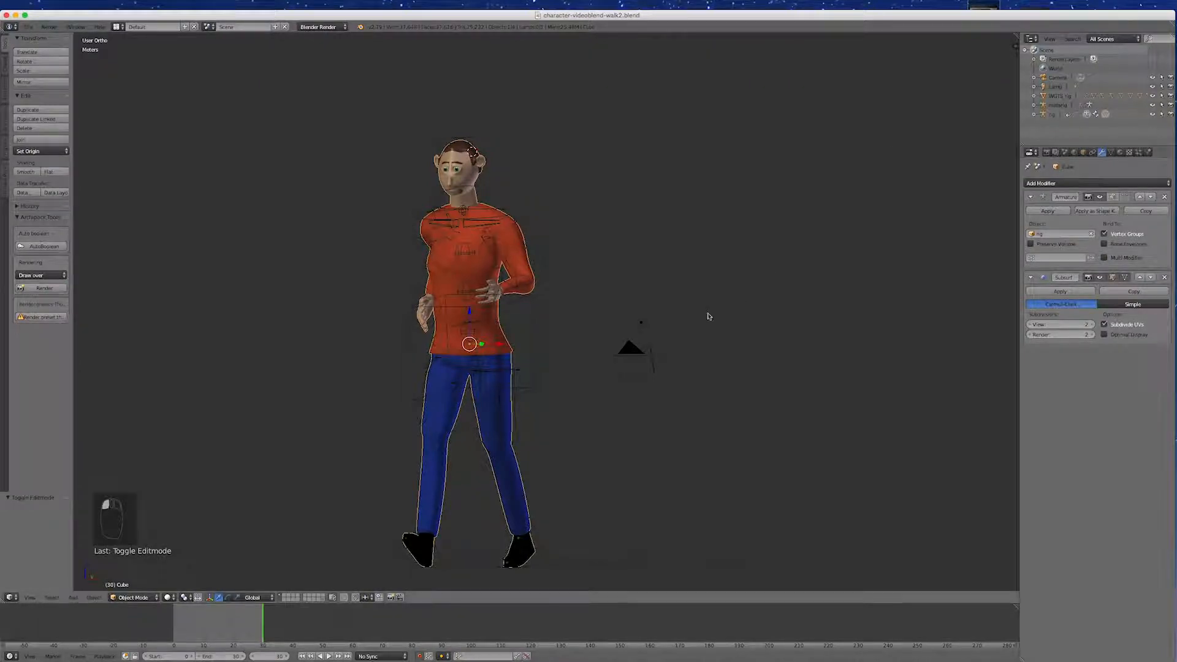
# Step: Jump the timeline to the start frame and switch to the Animation screen layout
pyautogui.scroll(-3, 630, 192)
pyautogui.scroll(2, 496, 185)
pyautogui.moveTo(497, 185); pyautogui.dragTo(672, 272, button='middle')
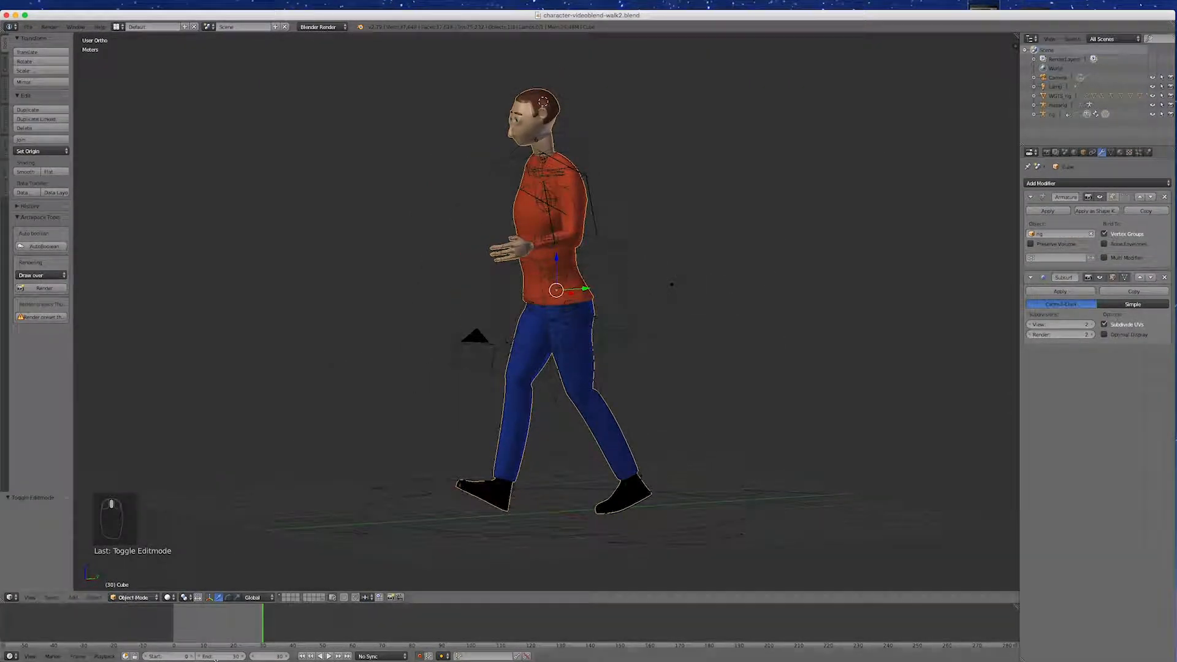
pyautogui.click(302, 656)
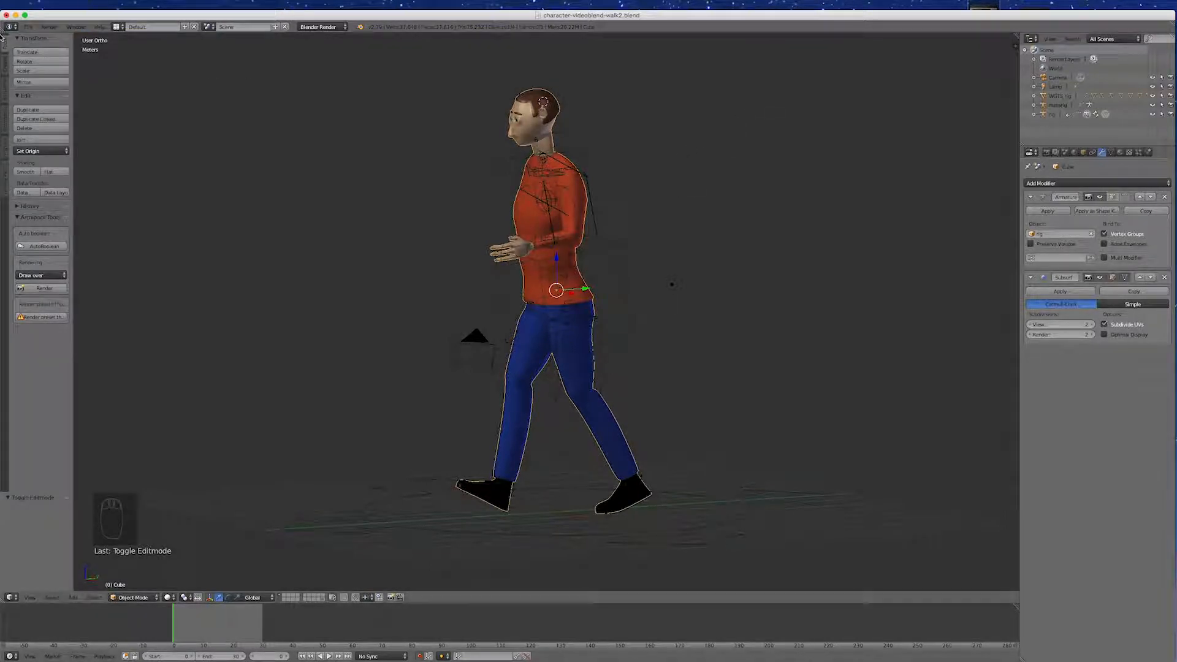
pyautogui.click(118, 27)
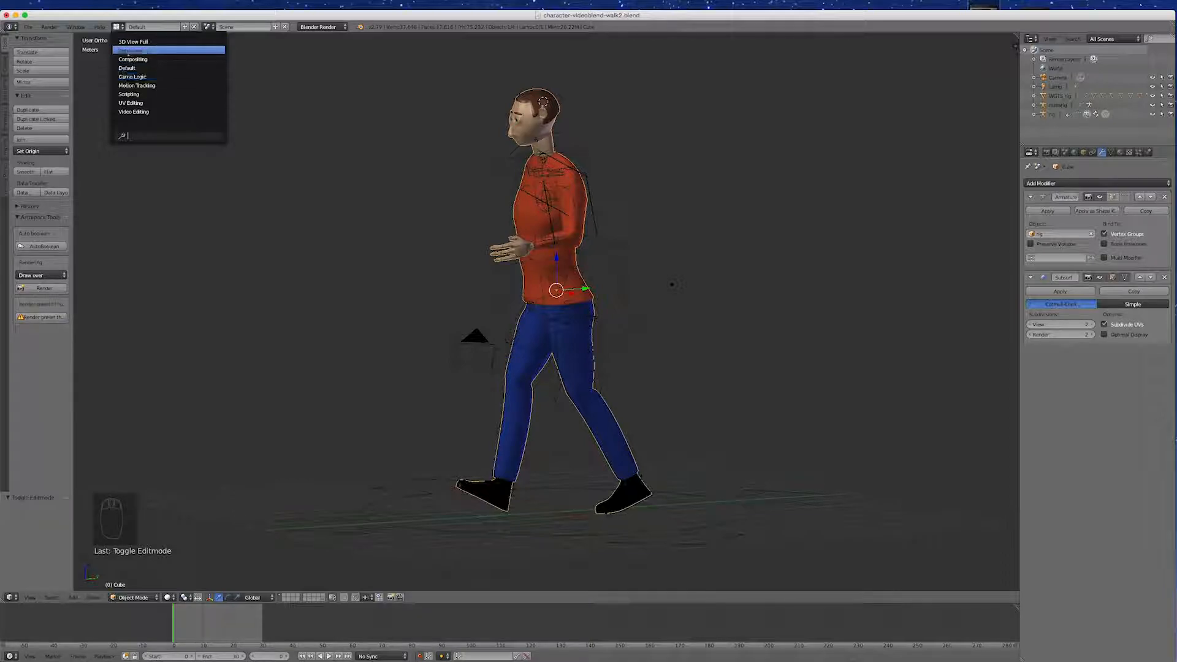
pyautogui.click(140, 51)
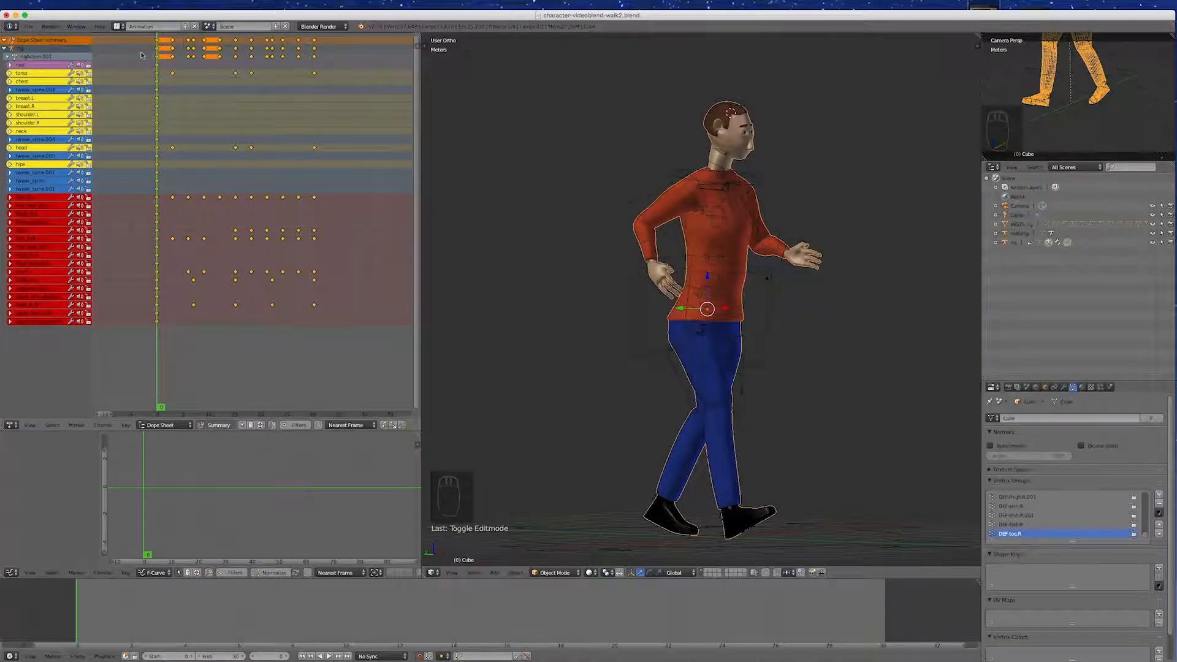
# Step: Frame the character in left side view, then play the walk animation and stop it
pyautogui.scroll(-2, 674, 382)
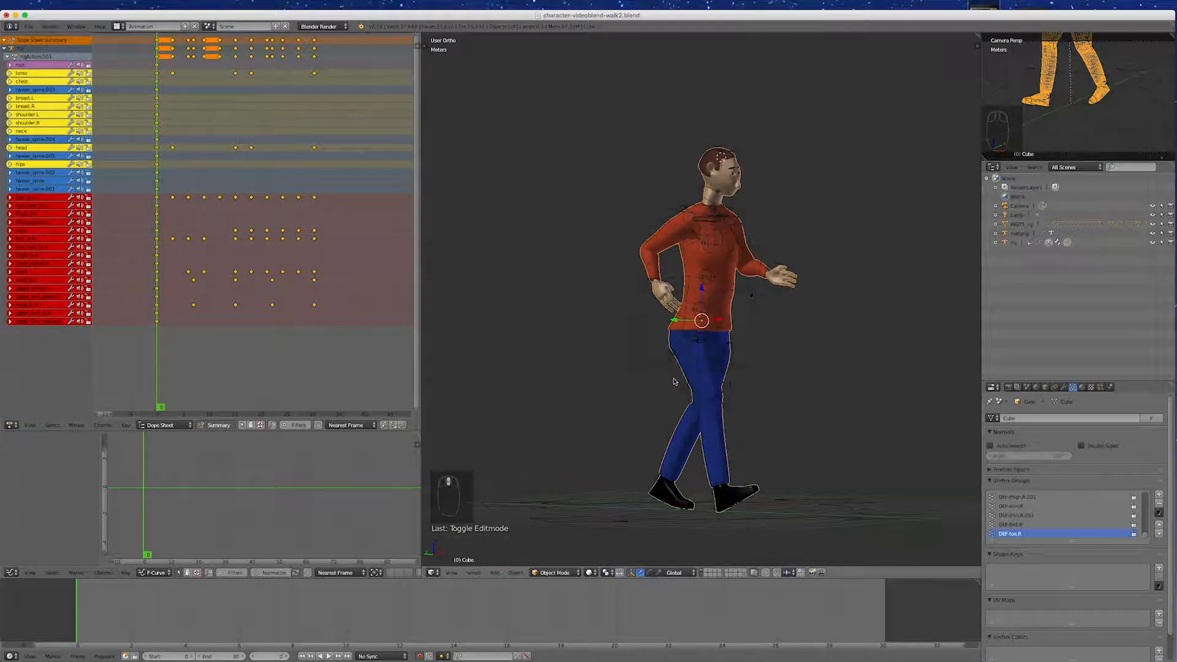
pyautogui.scroll(1, 755, 330)
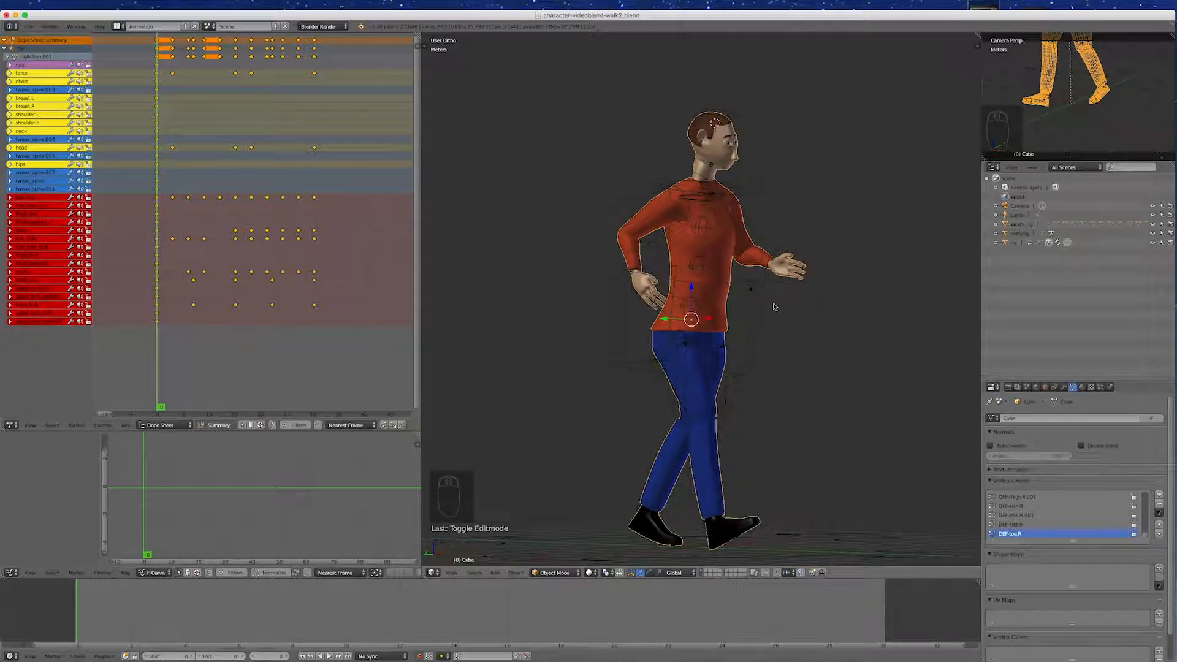
pyautogui.press('ctrl+KP_3')
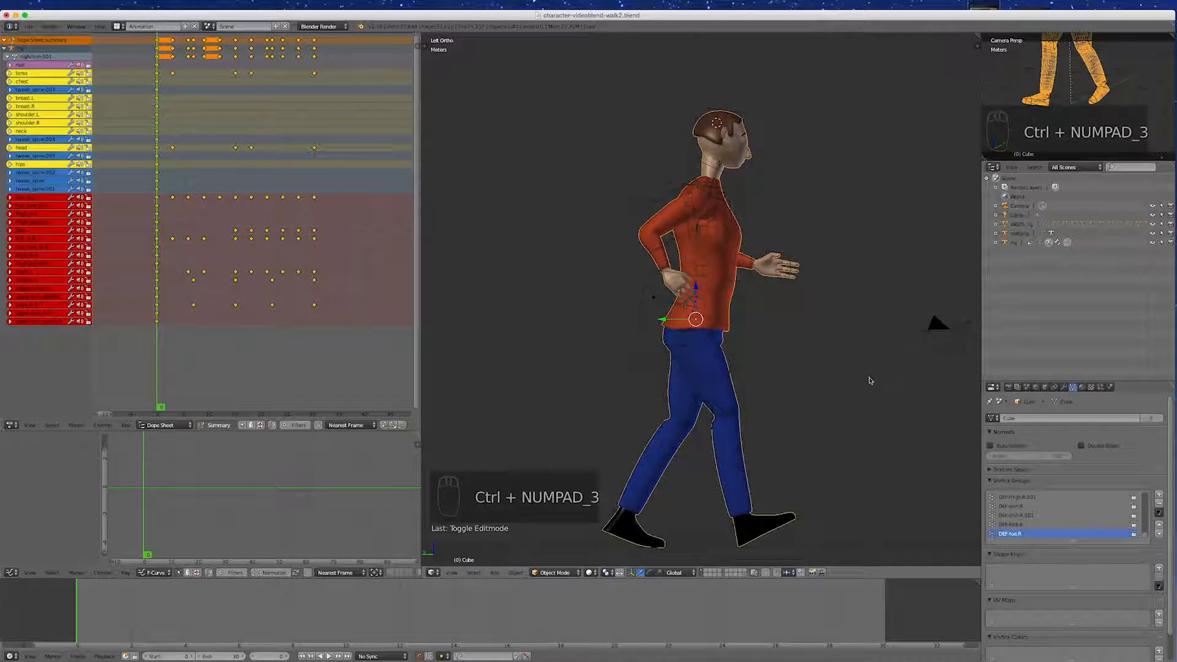
pyautogui.scroll(-2, 815, 383)
pyautogui.scroll(2, 747, 393)
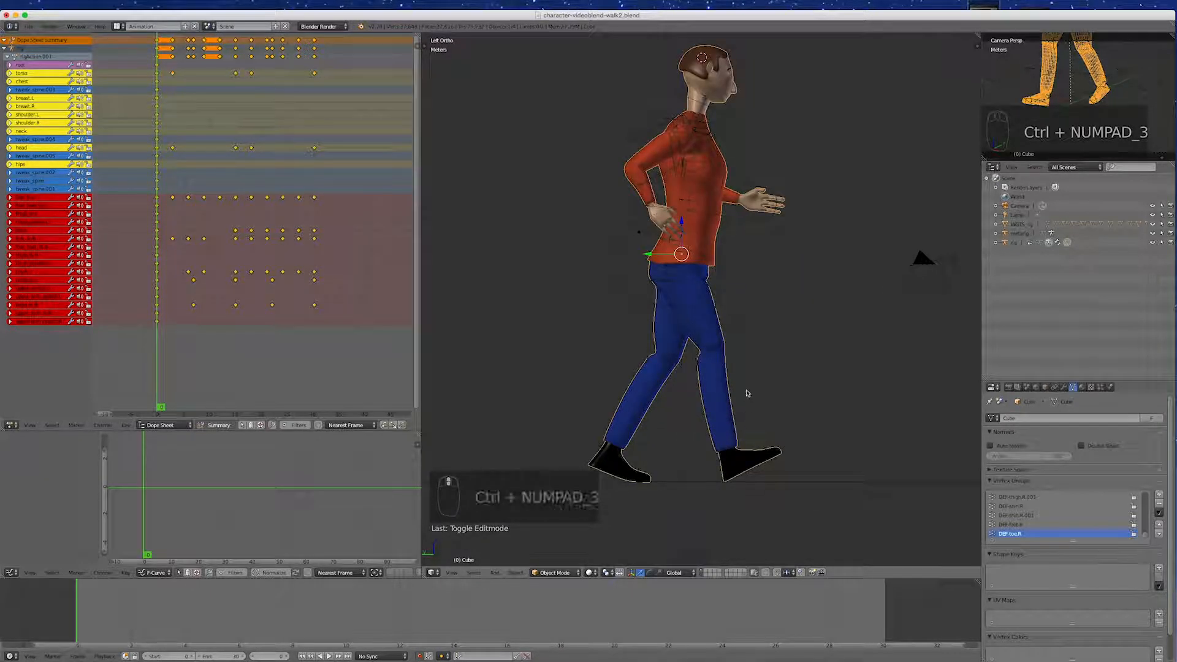
pyautogui.scroll(-1, 747, 367)
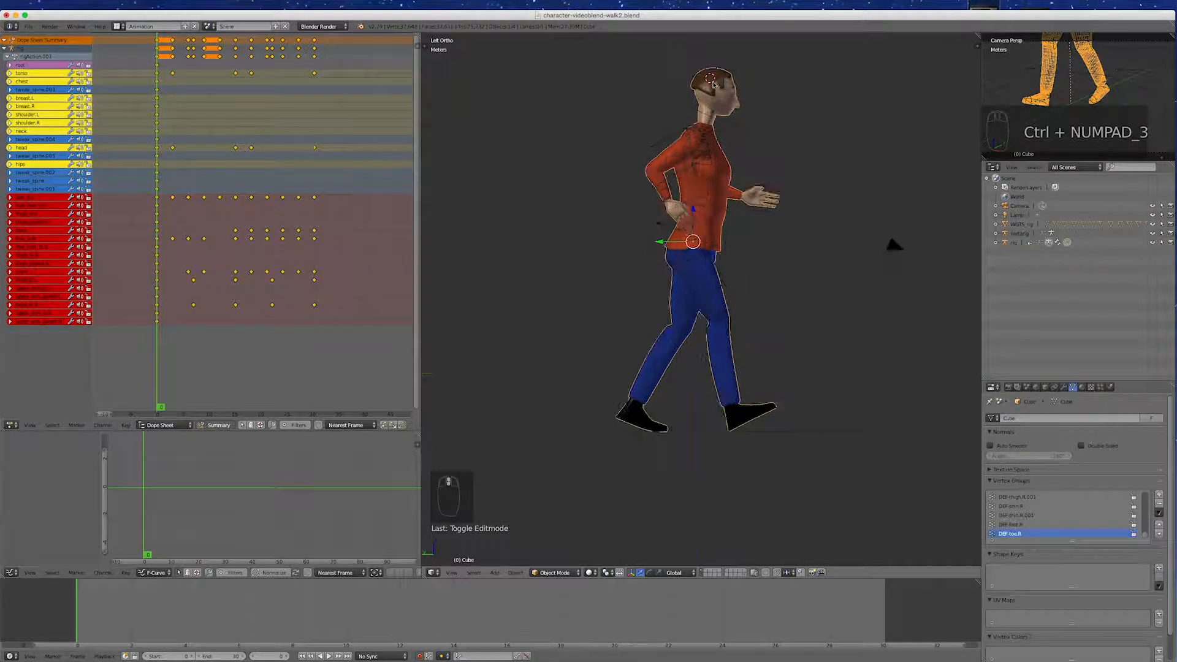
pyautogui.scroll(1, 714, 84)
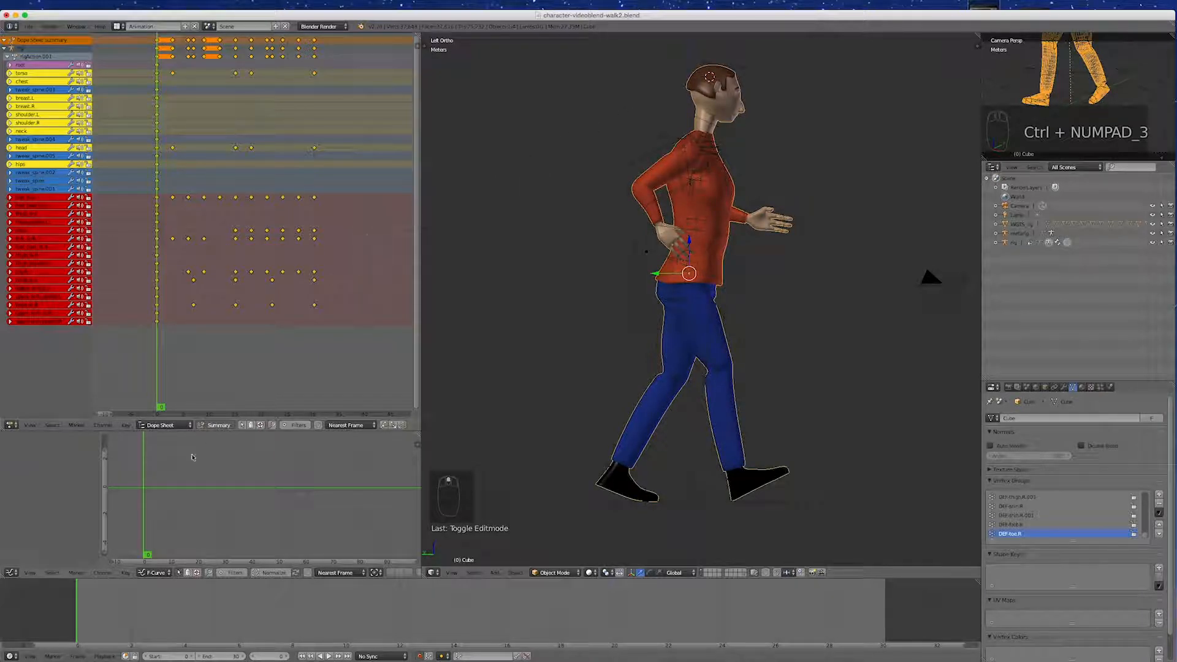
pyautogui.scroll(-2, 355, 354)
pyautogui.scroll(1, 354, 355)
pyautogui.scroll(1, 354, 355)
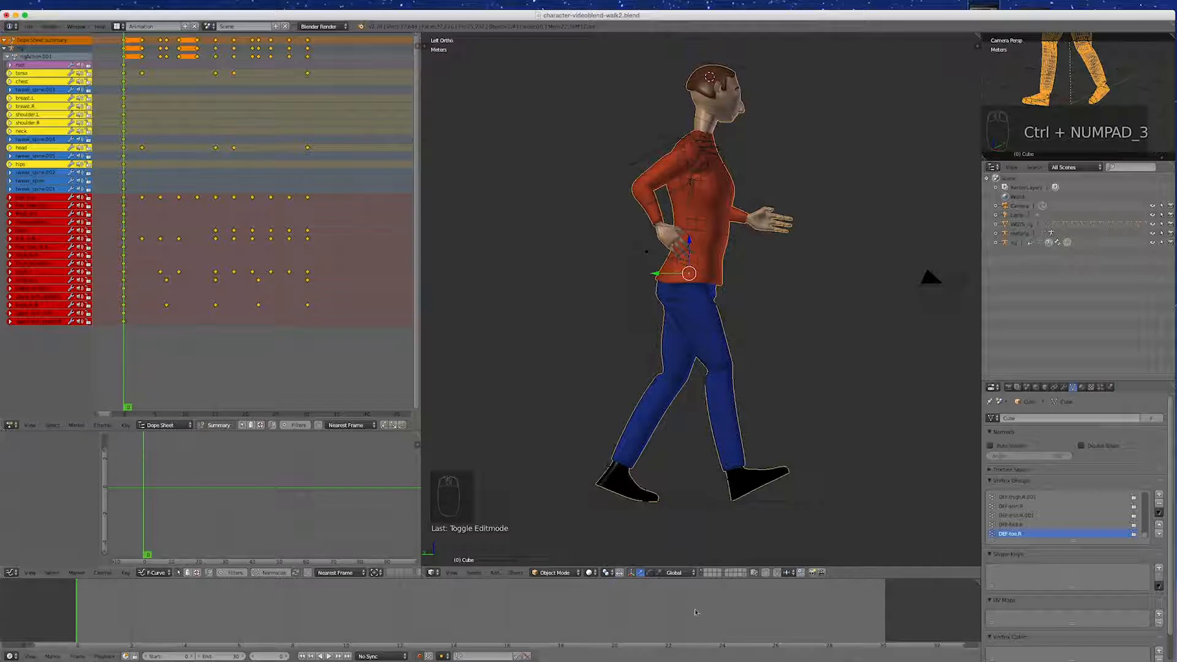
pyautogui.click(328, 656)
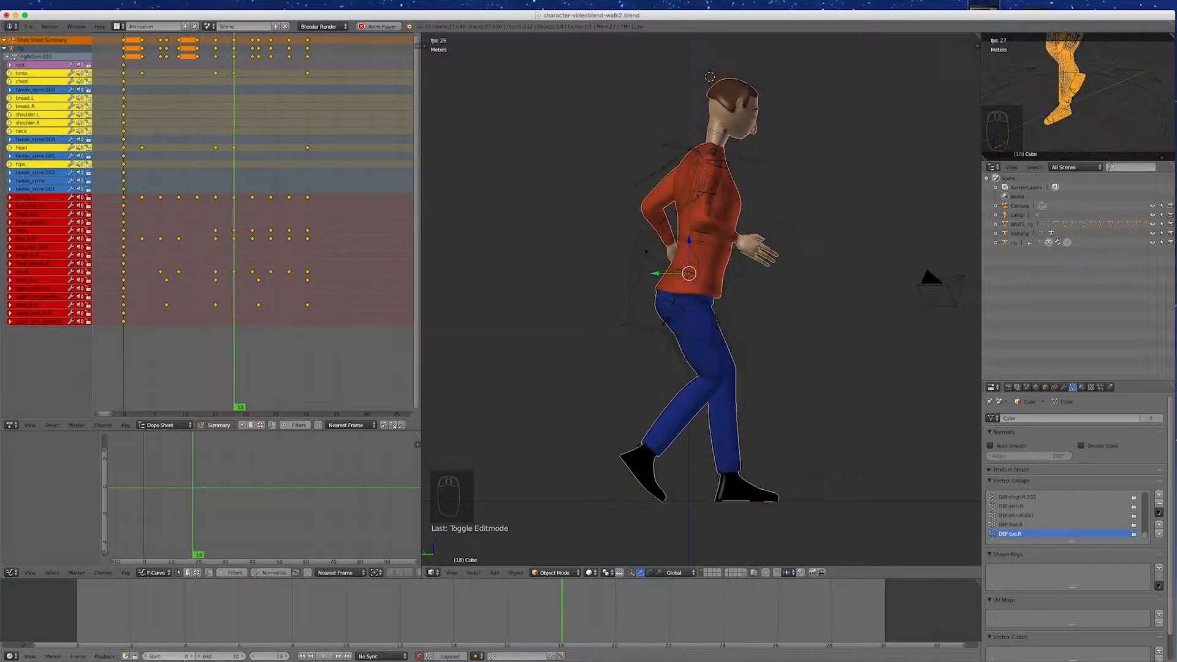
pyautogui.click(321, 656)
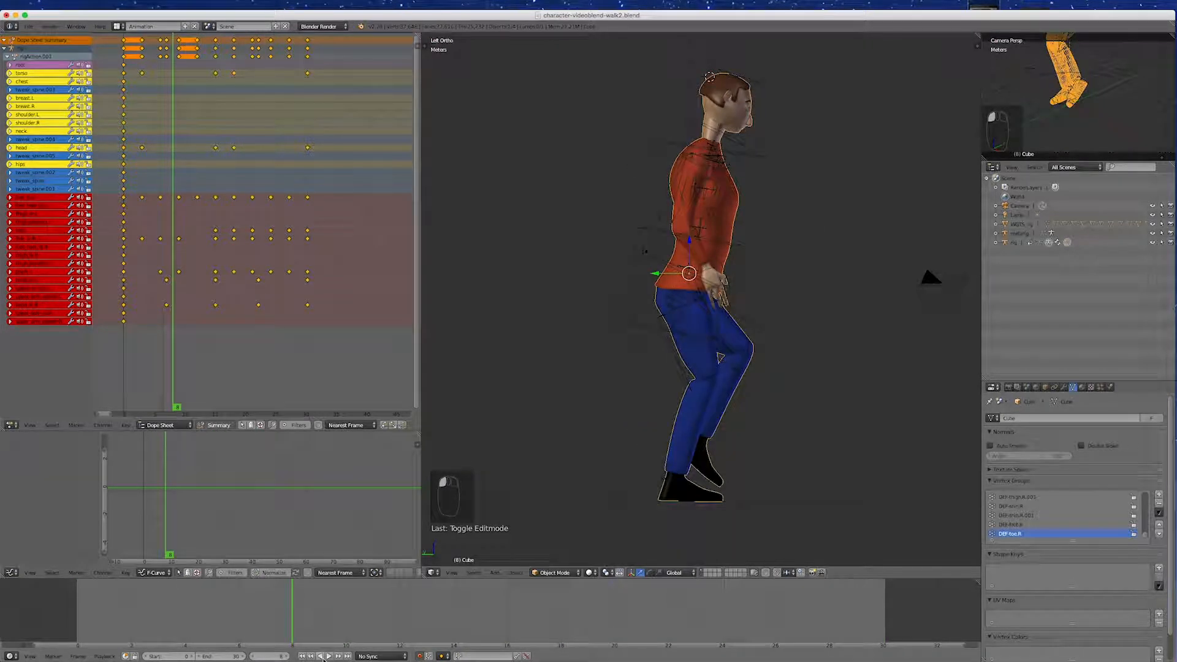
# Step: Set the animation's end frame to 29
pyautogui.click(199, 656)
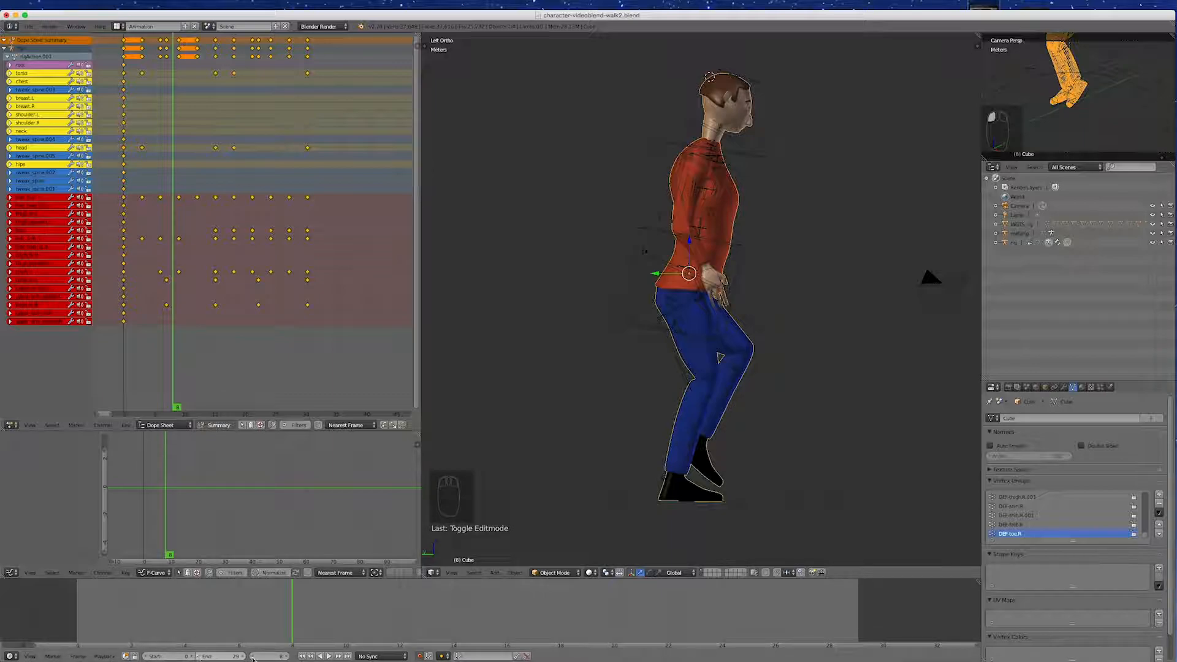
# Step: Play the walk animation over the shortened frame range and stop it
pyautogui.click(329, 657)
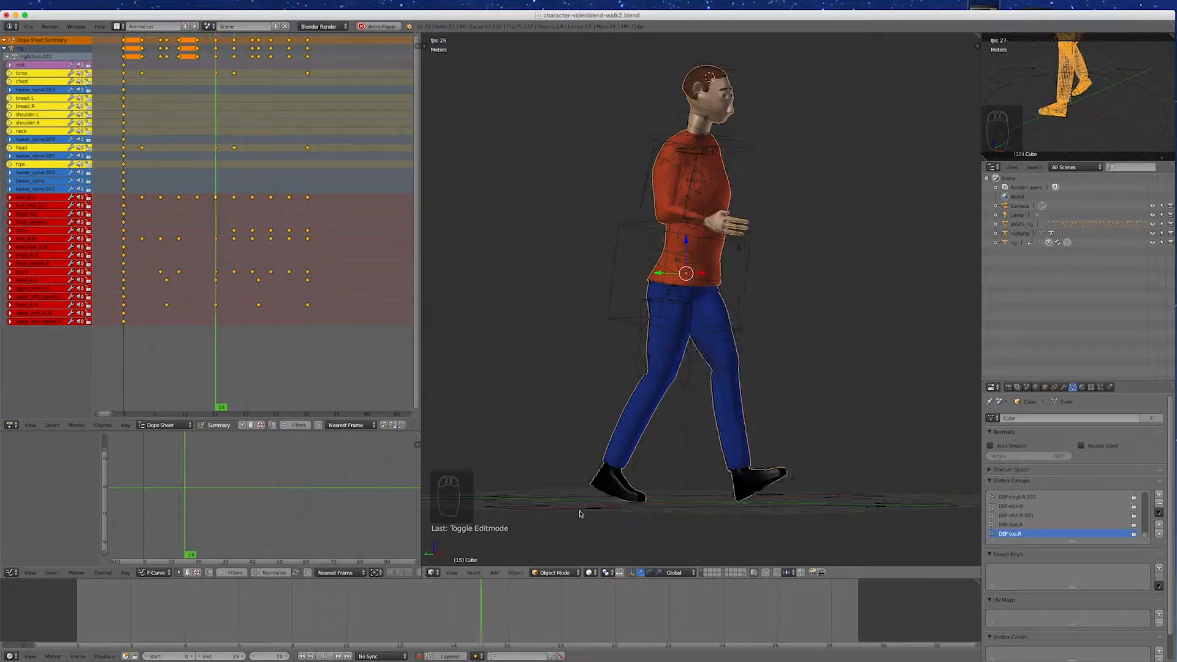
pyautogui.click(325, 657)
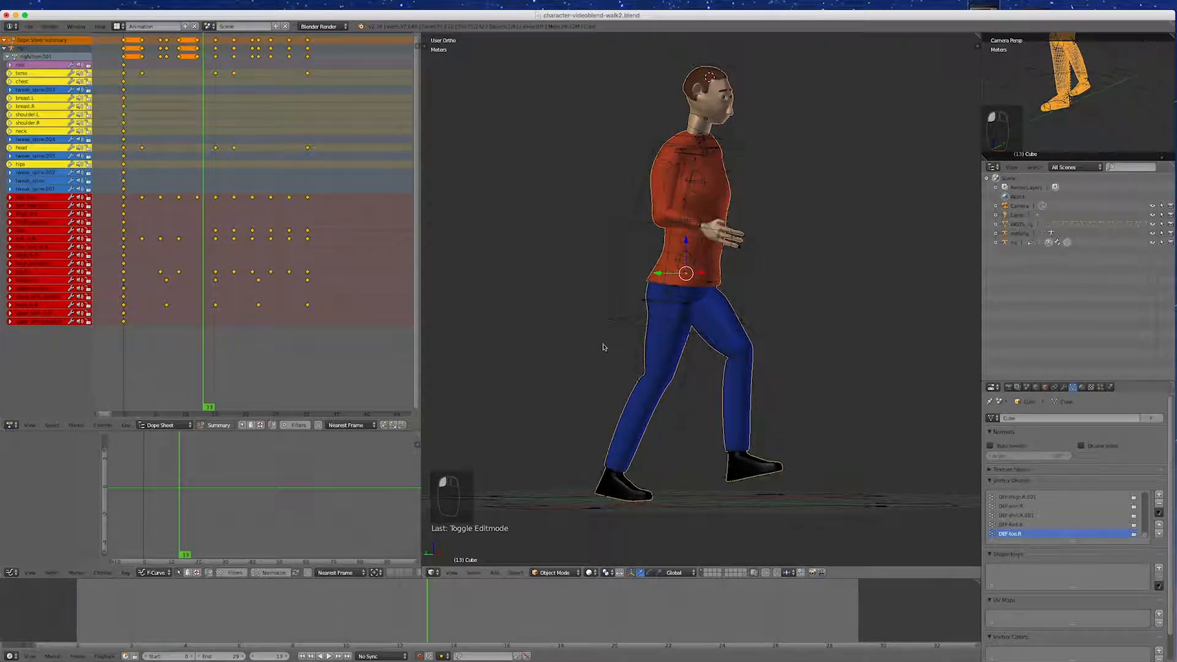
# Step: Select the rig's torso control and move its frame 3 keyframe to frame 6 in the Dope Sheet
pyautogui.rightClick(605, 300)
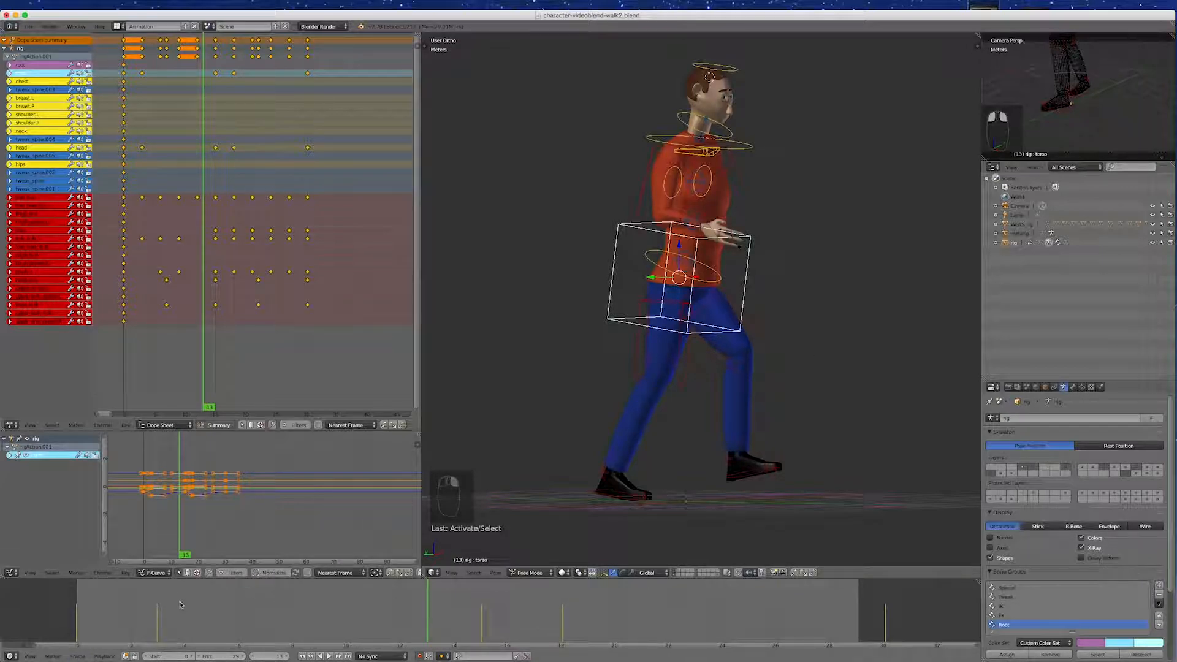
pyautogui.click(159, 626)
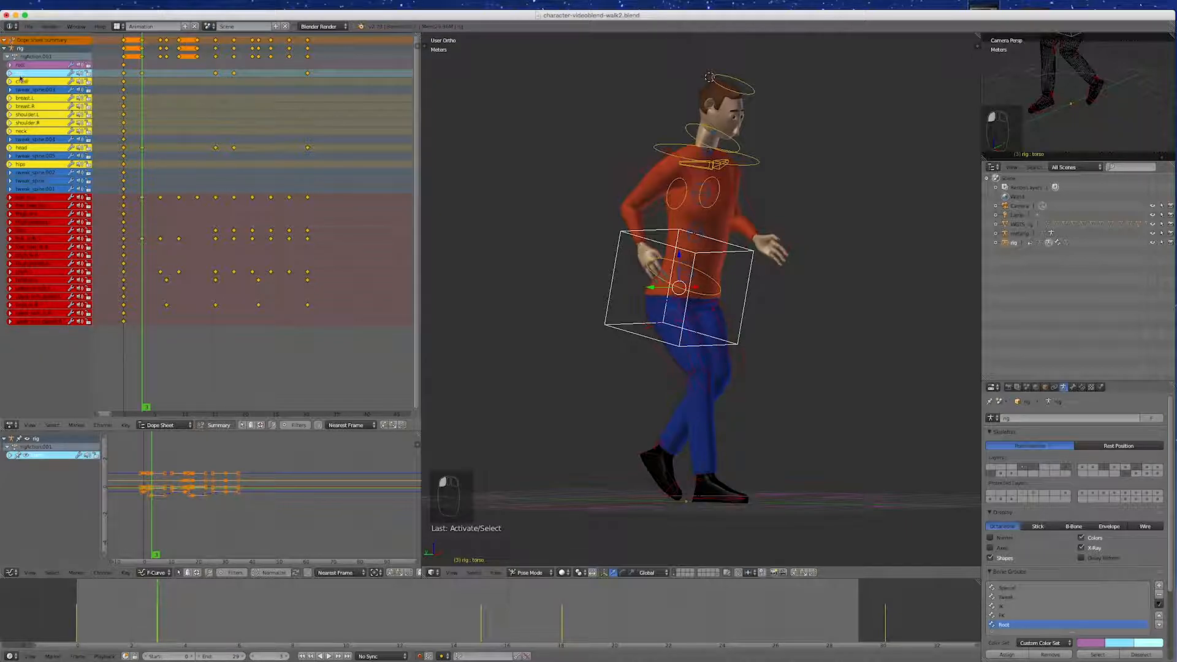
pyautogui.click(143, 73)
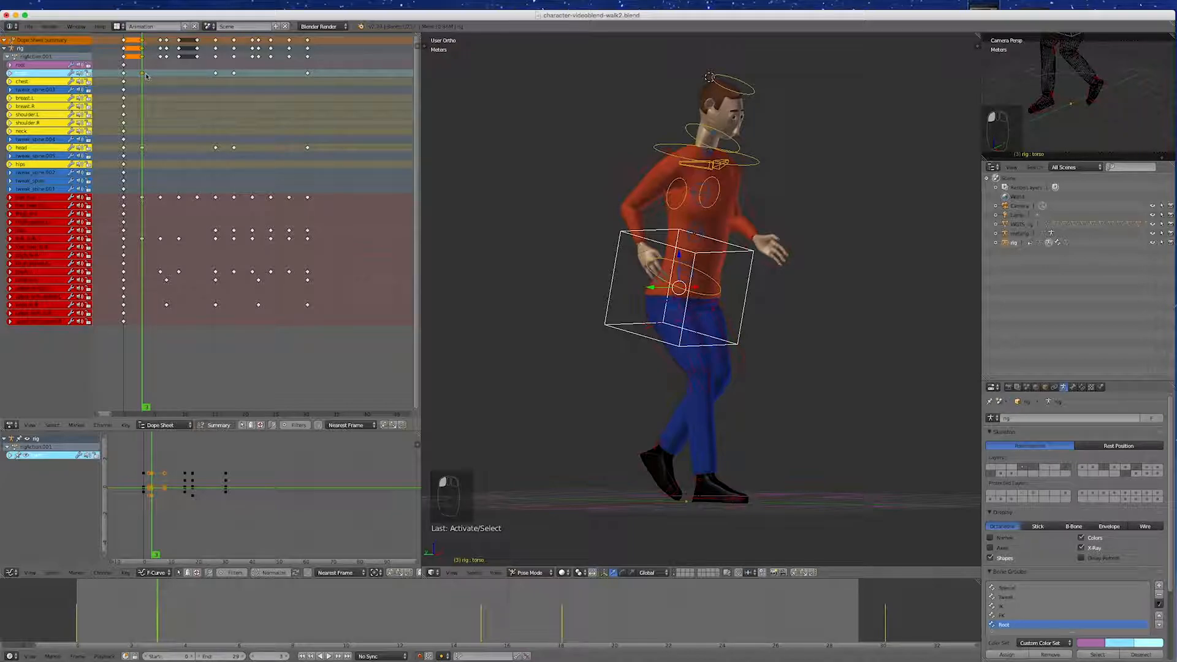
pyautogui.click(143, 73)
pyautogui.press('g')
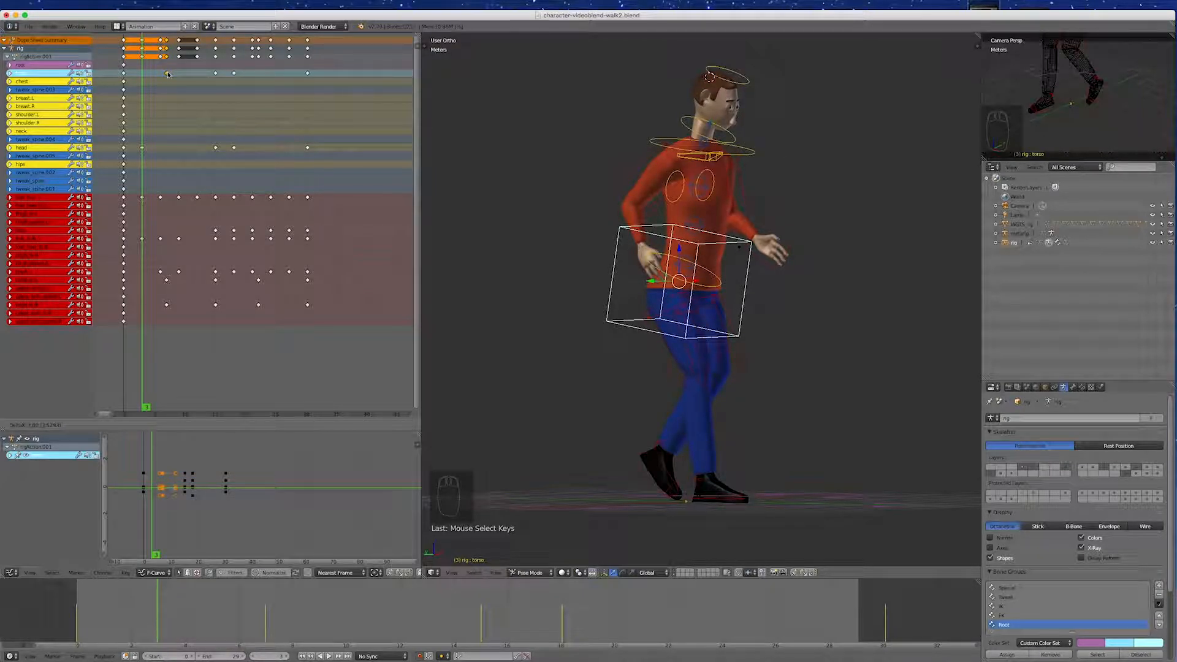
pyautogui.click(168, 74)
pyautogui.moveTo(147, 89); pyautogui.dragTo(167, 88)
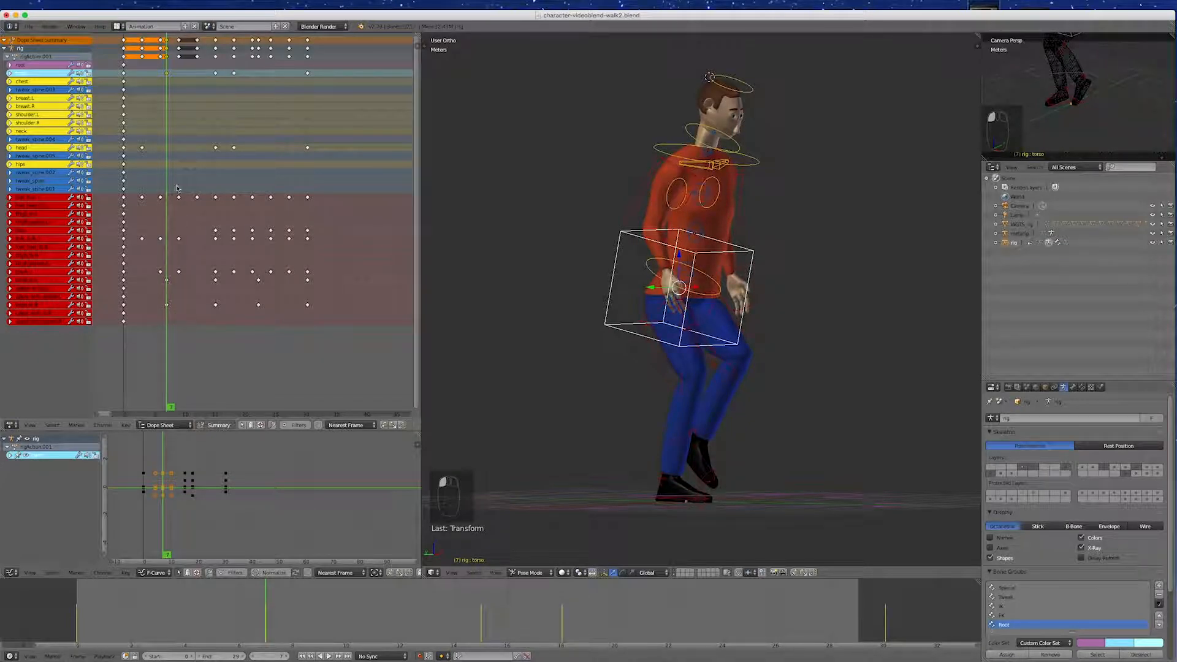
pyautogui.press('Left')
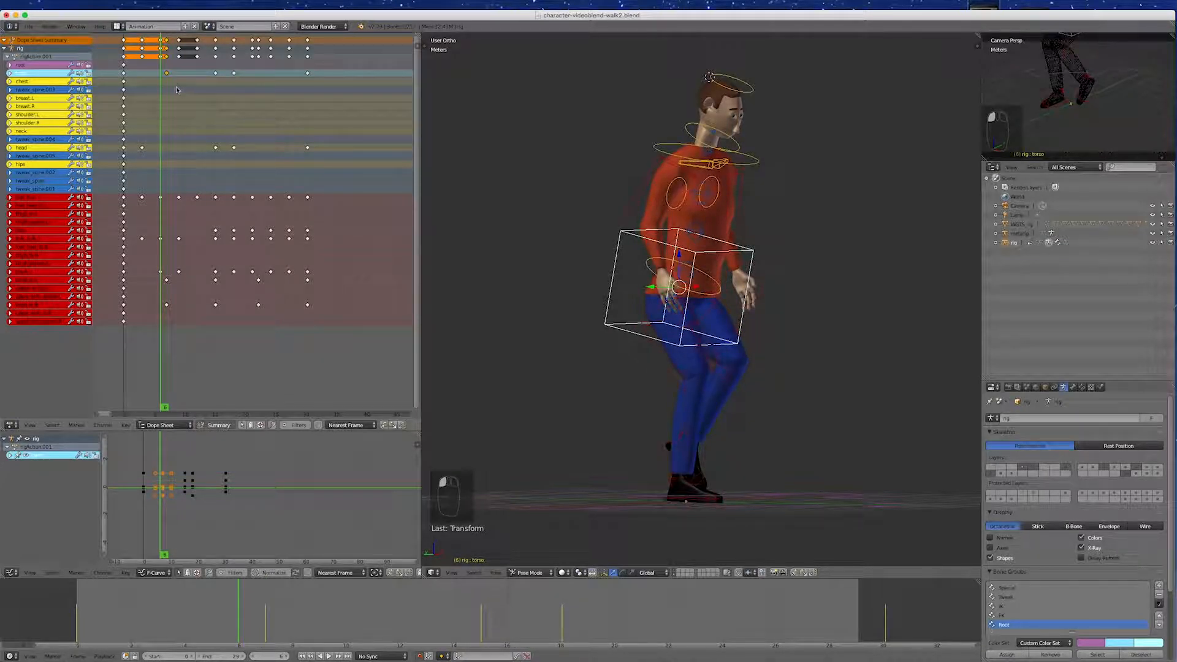
pyautogui.press('g')
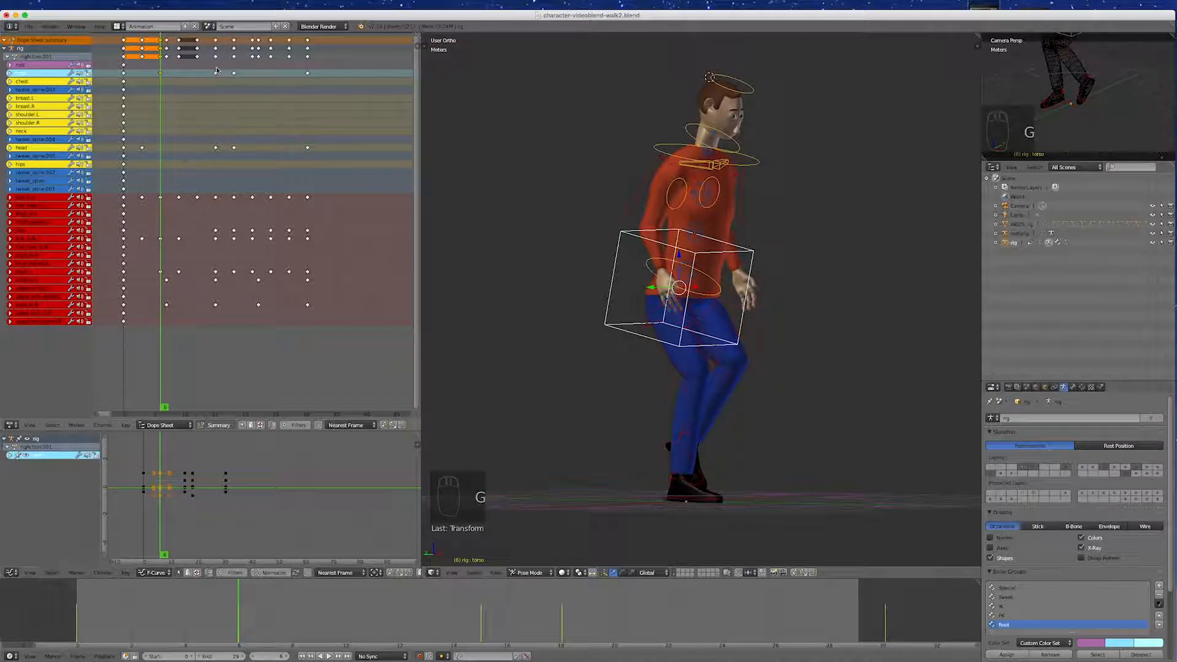
# Step: Move the torso keyframe at frame 18 to frame 21
pyautogui.click(234, 73)
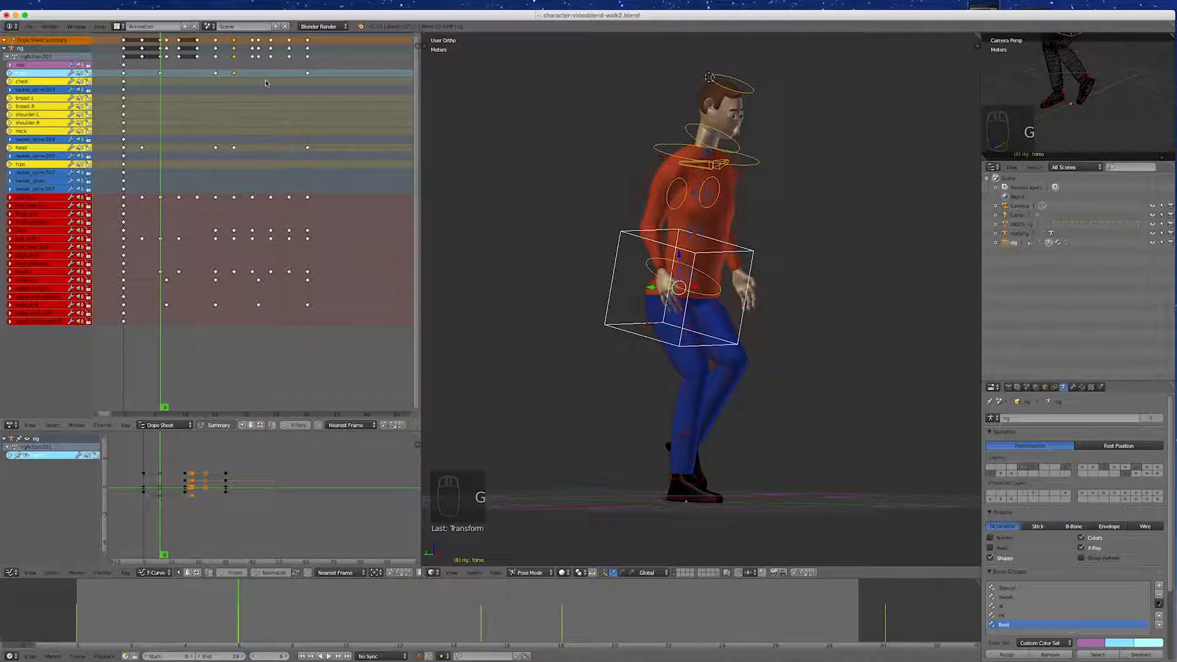
pyautogui.moveTo(265, 84); pyautogui.dragTo(252, 86)
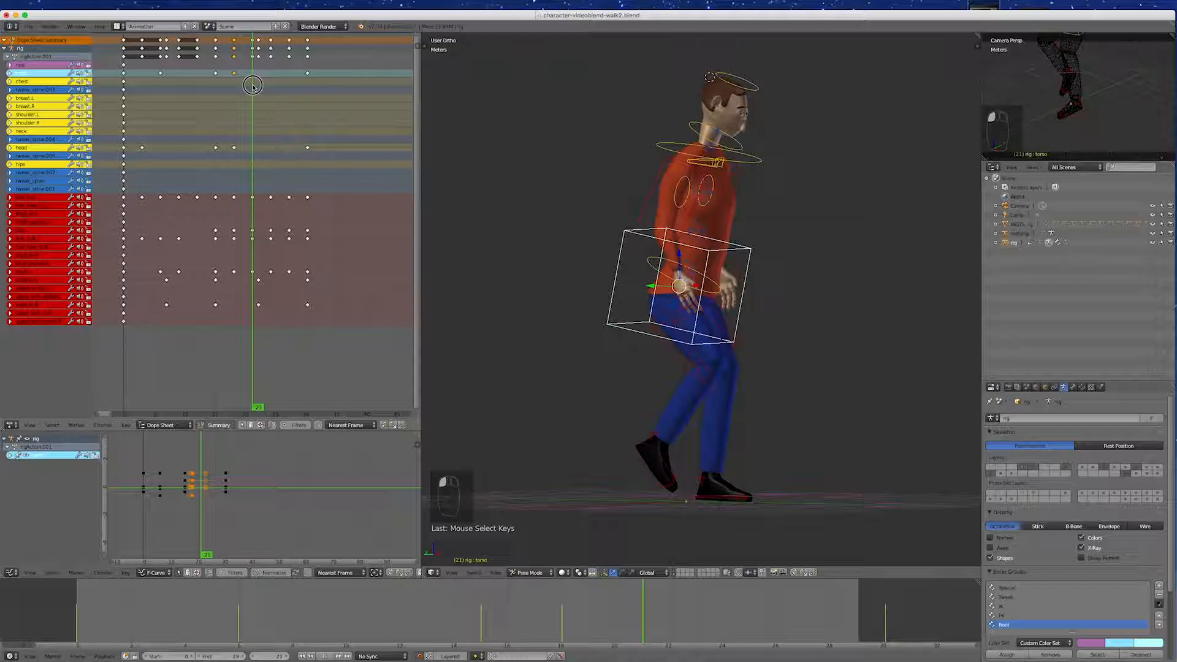
pyautogui.press('g')
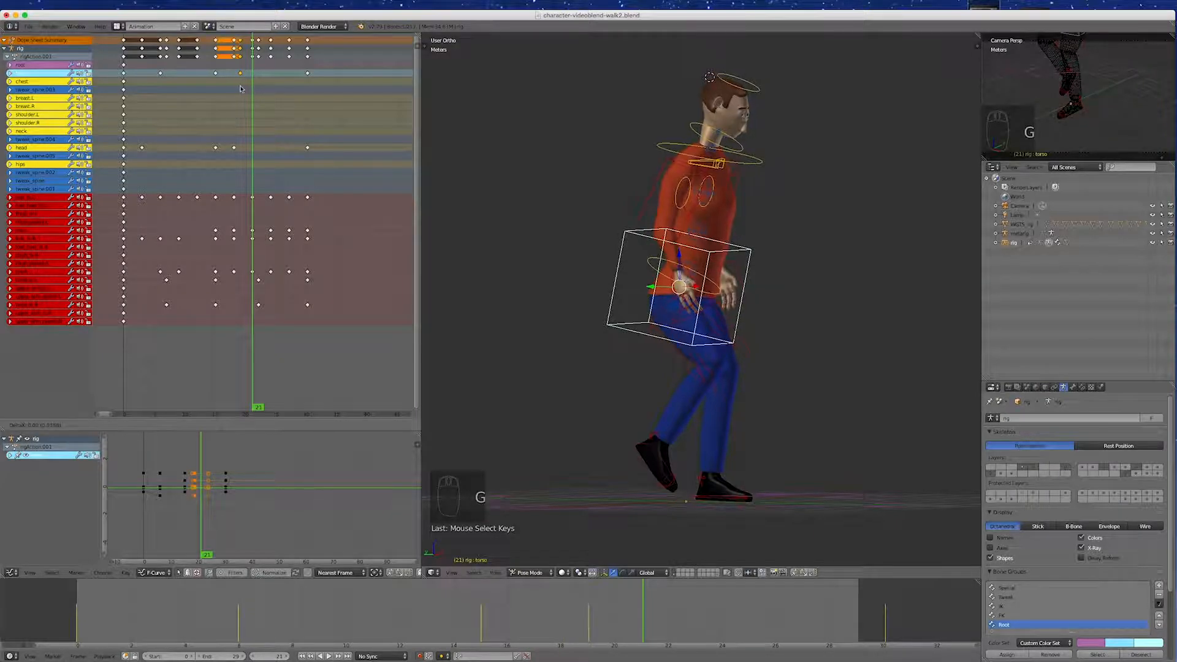
pyautogui.click(250, 86)
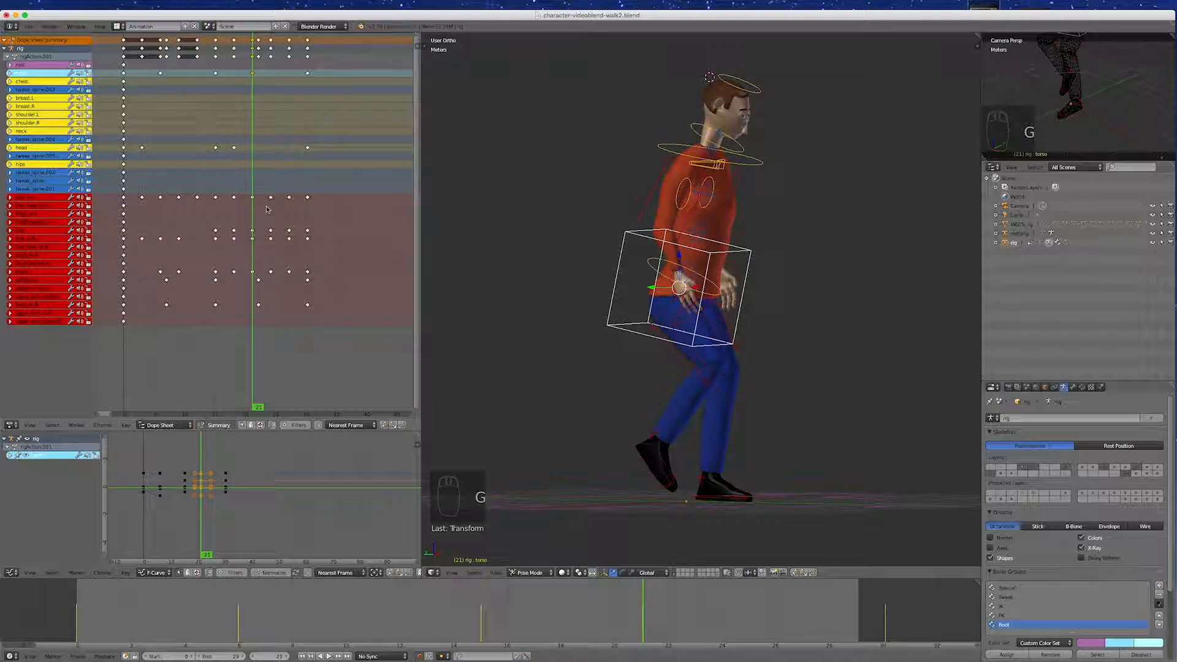
# Step: Retime the head keyframes to match the torso, moving frame 3 to frame 6 and frame 18 to frame 21
pyautogui.click(142, 148)
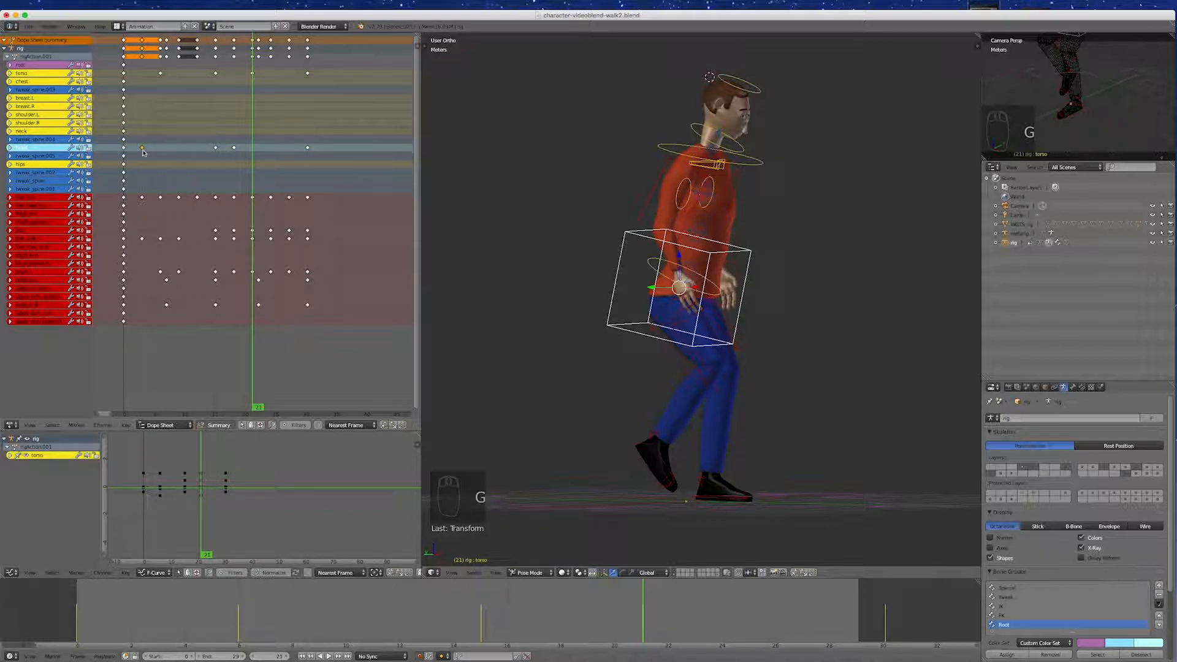
pyautogui.press('g')
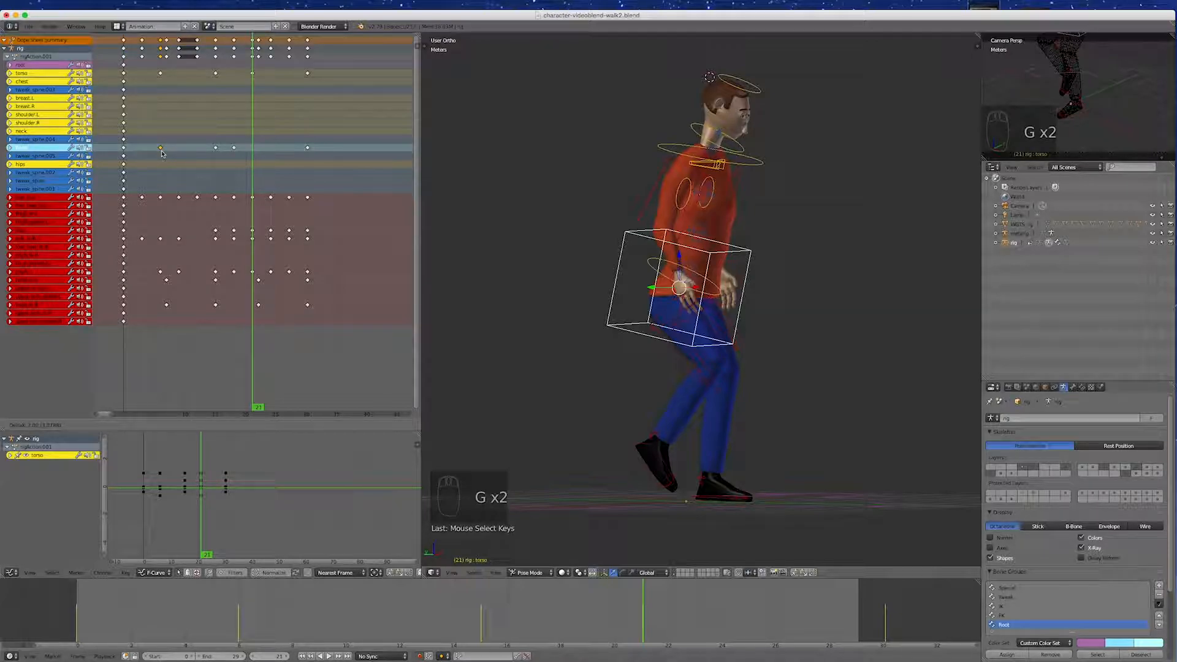
pyautogui.click(162, 154)
pyautogui.click(234, 148)
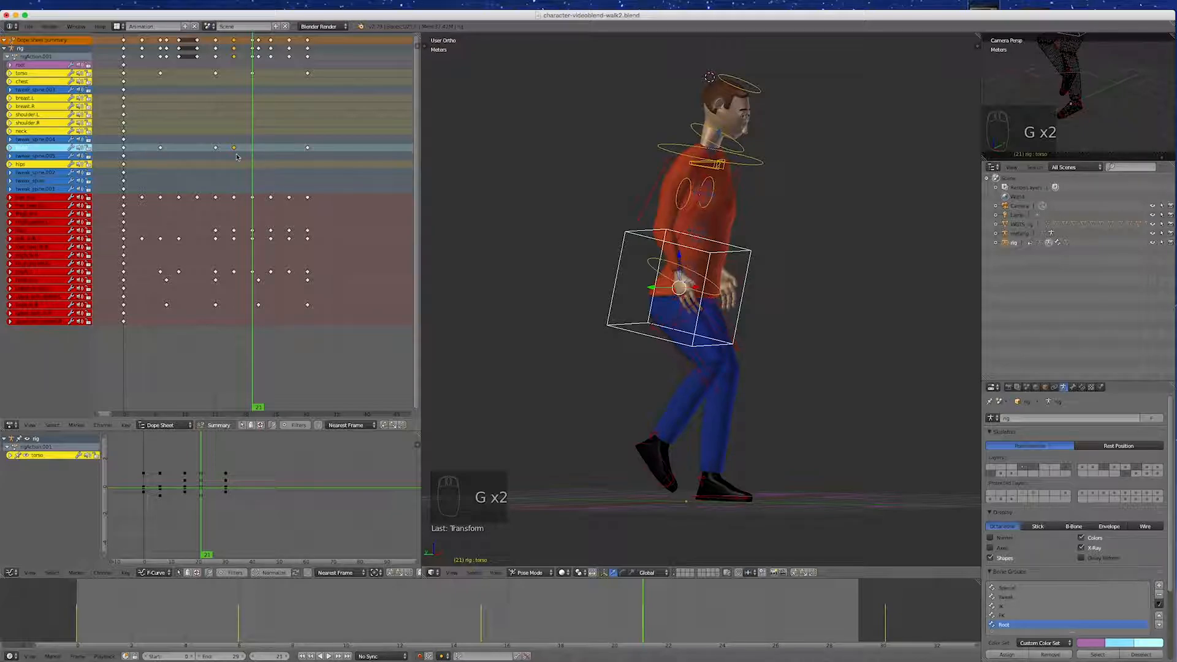
pyautogui.press('g')
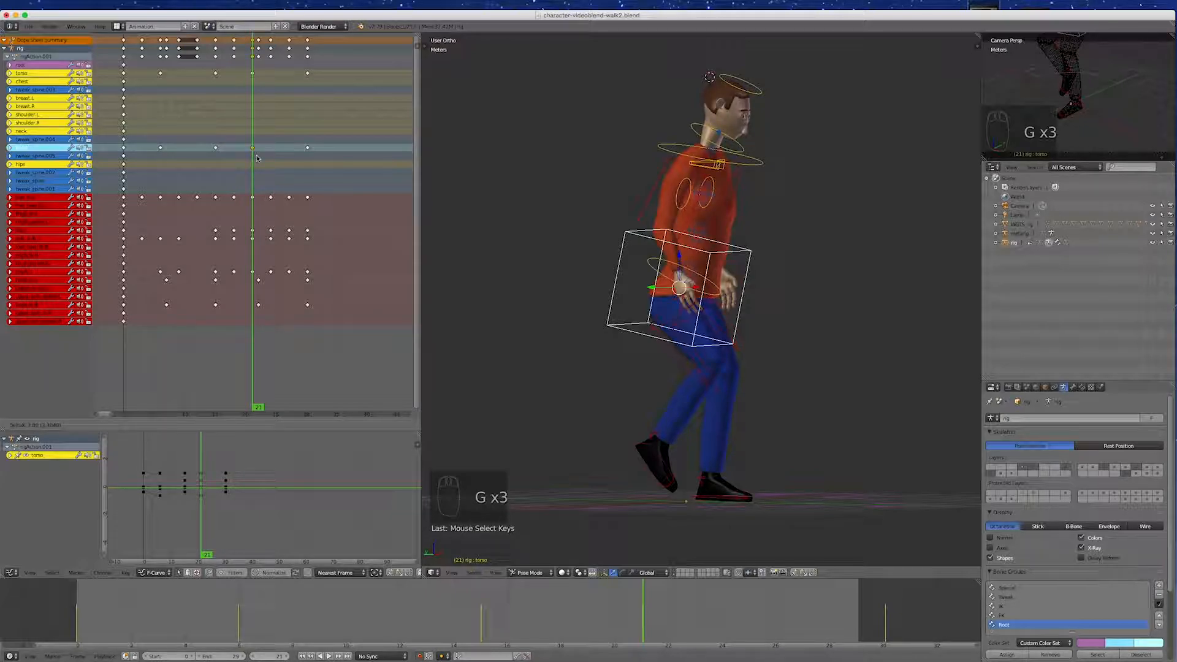
pyautogui.click(257, 158)
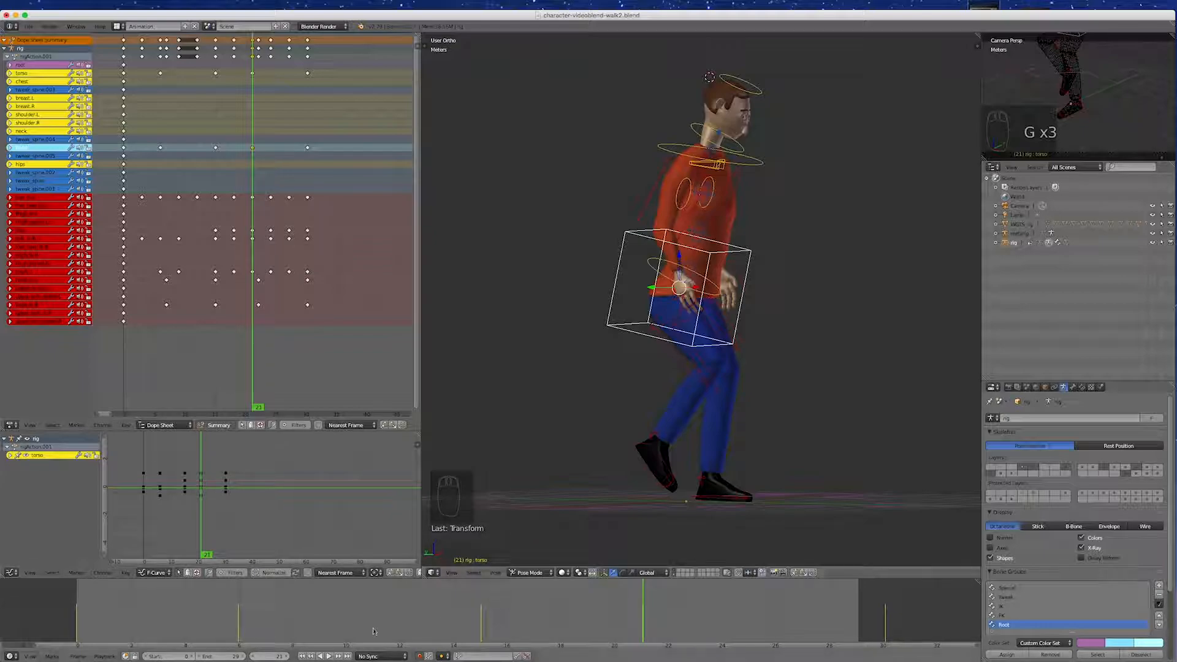
# Step: Play and stop the walk animation, and save the project with the timeline back at the start frame
pyautogui.click(329, 656)
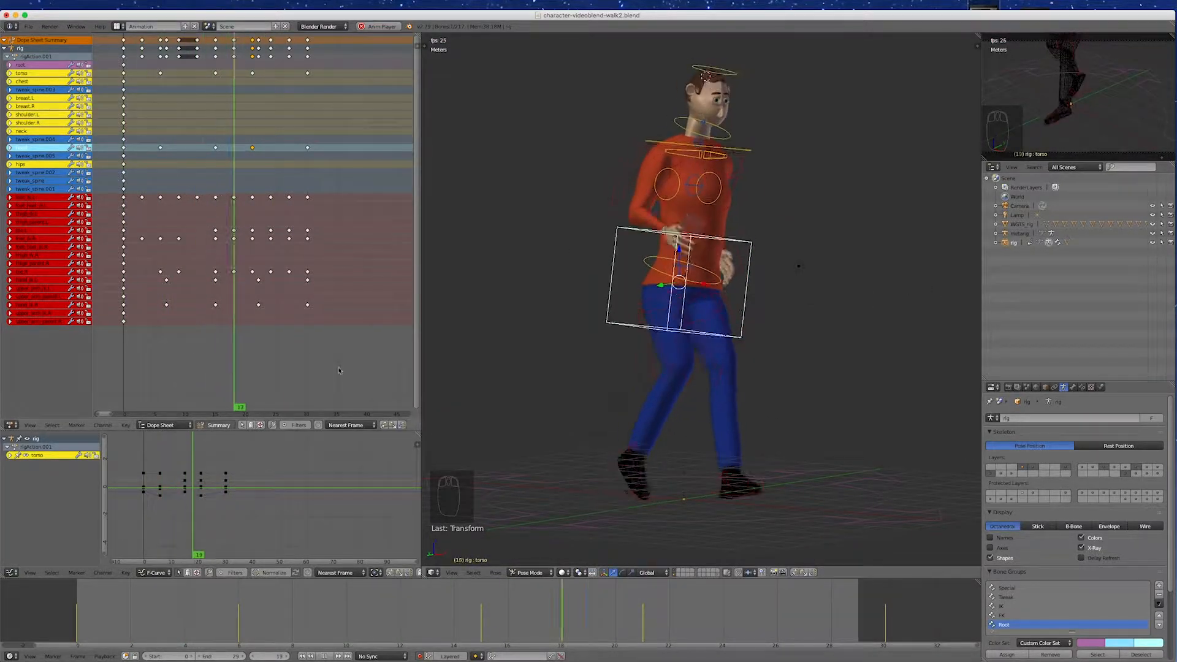
pyautogui.click(324, 656)
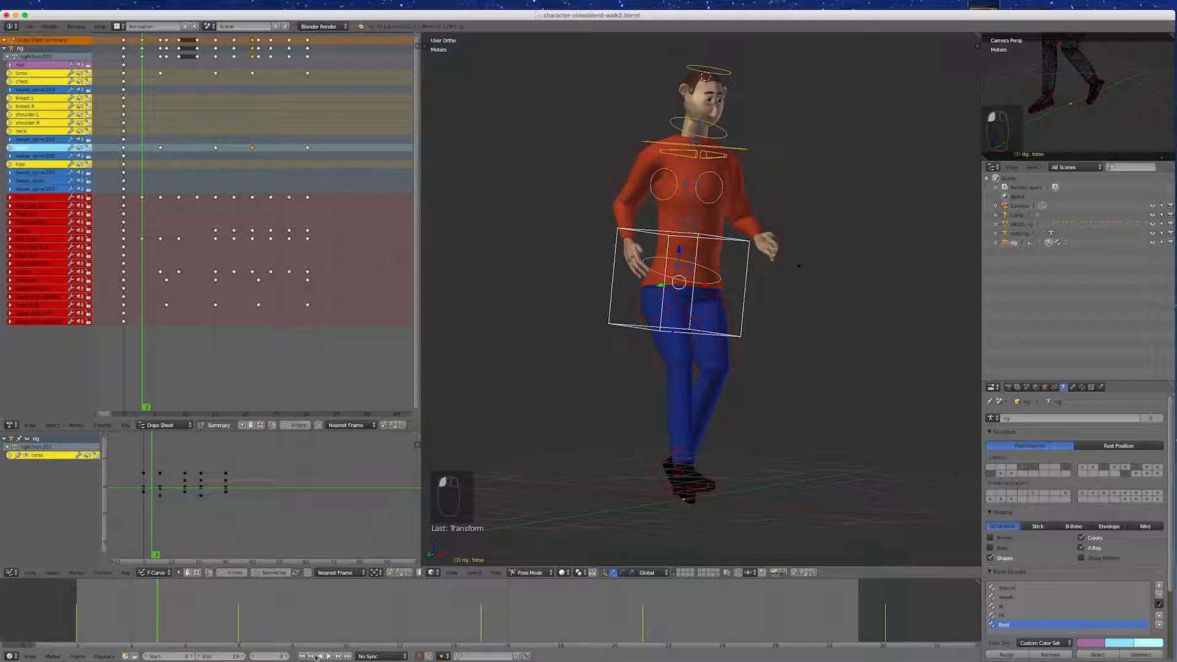
pyautogui.click(301, 656)
pyautogui.click(28, 26)
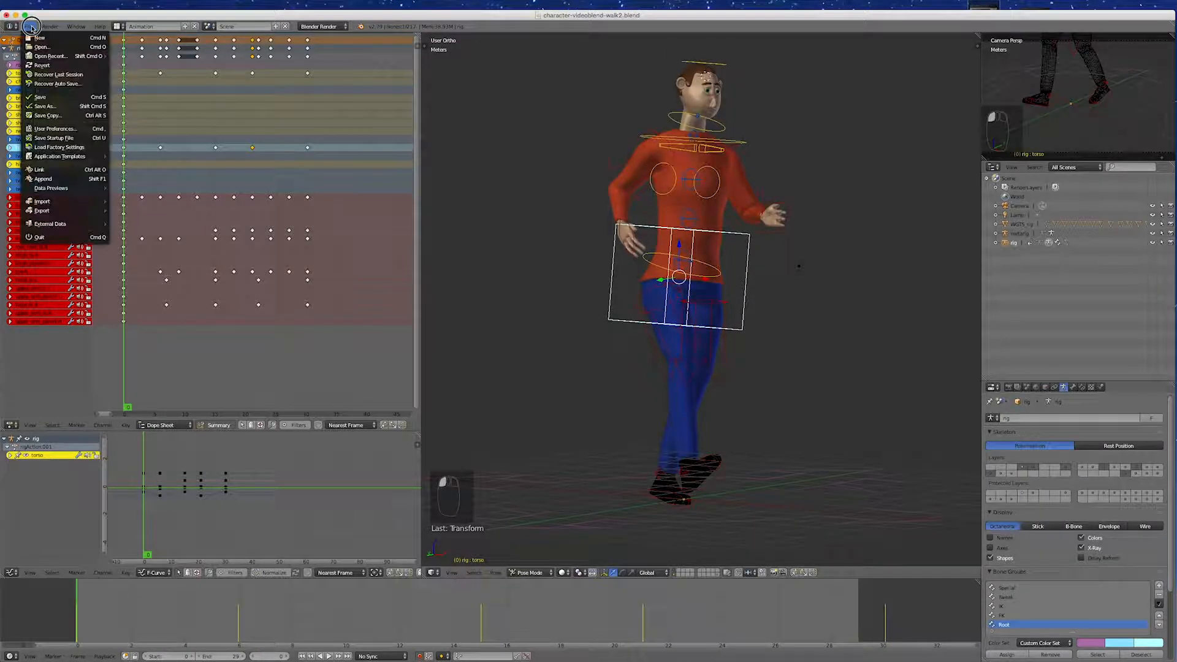
pyautogui.click(42, 97)
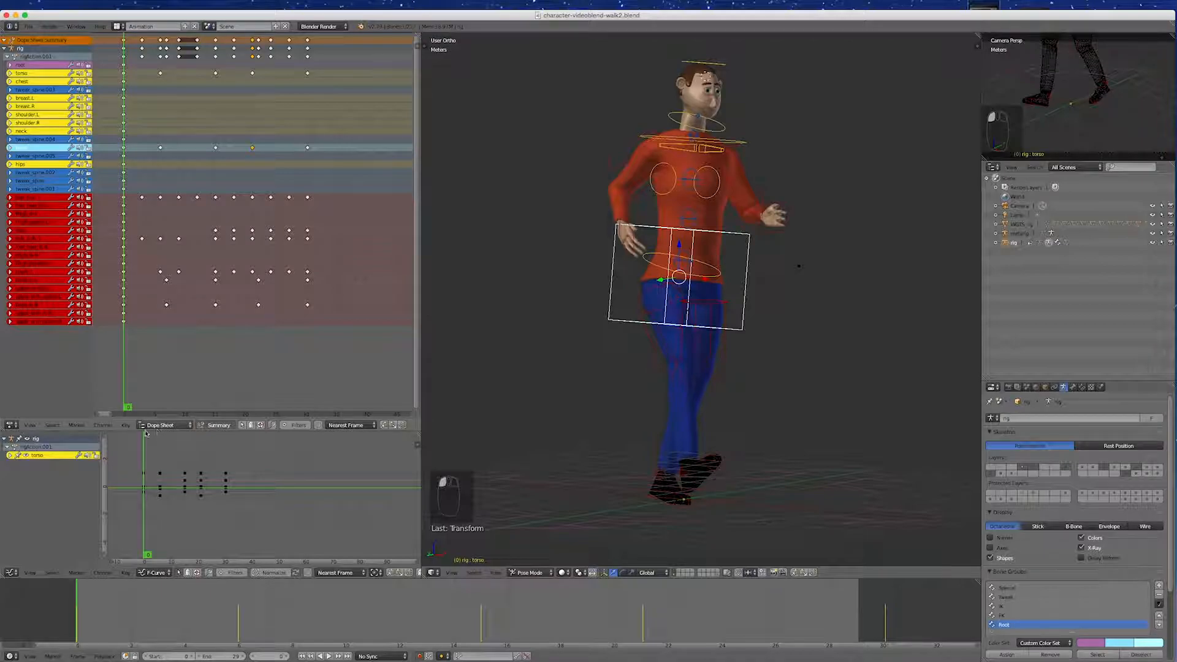
# Step: Switch the Dope Sheet to the Action Editor and rename the rig's action to walk
pyautogui.click(165, 425)
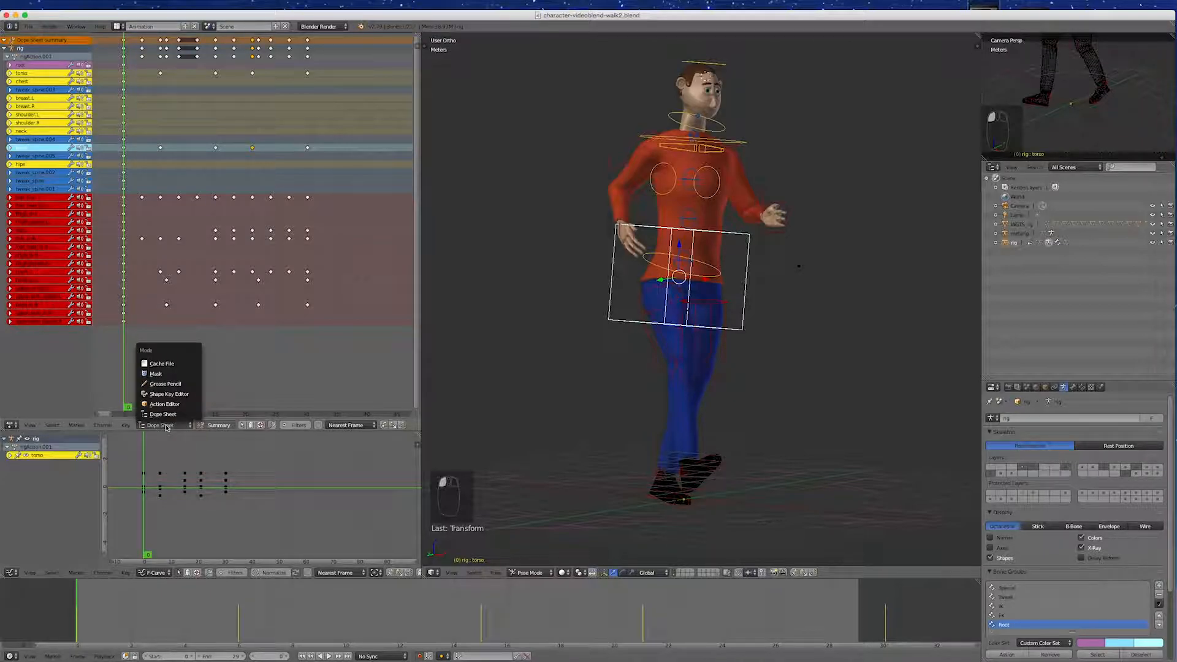
pyautogui.click(159, 405)
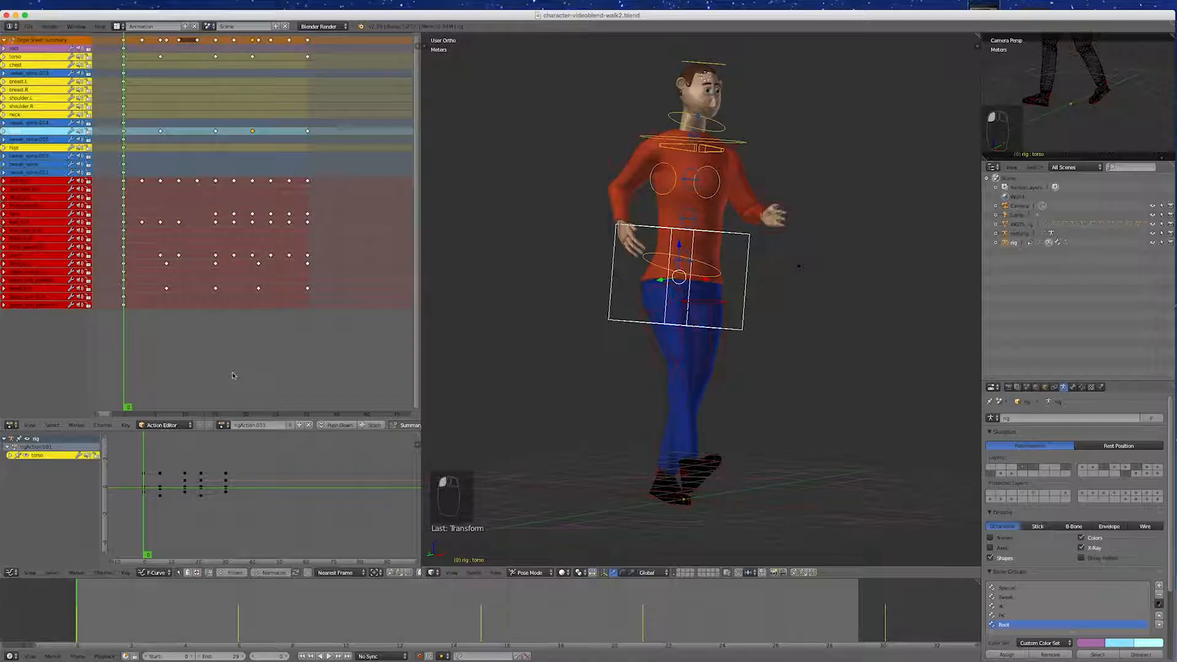
pyautogui.click(223, 426)
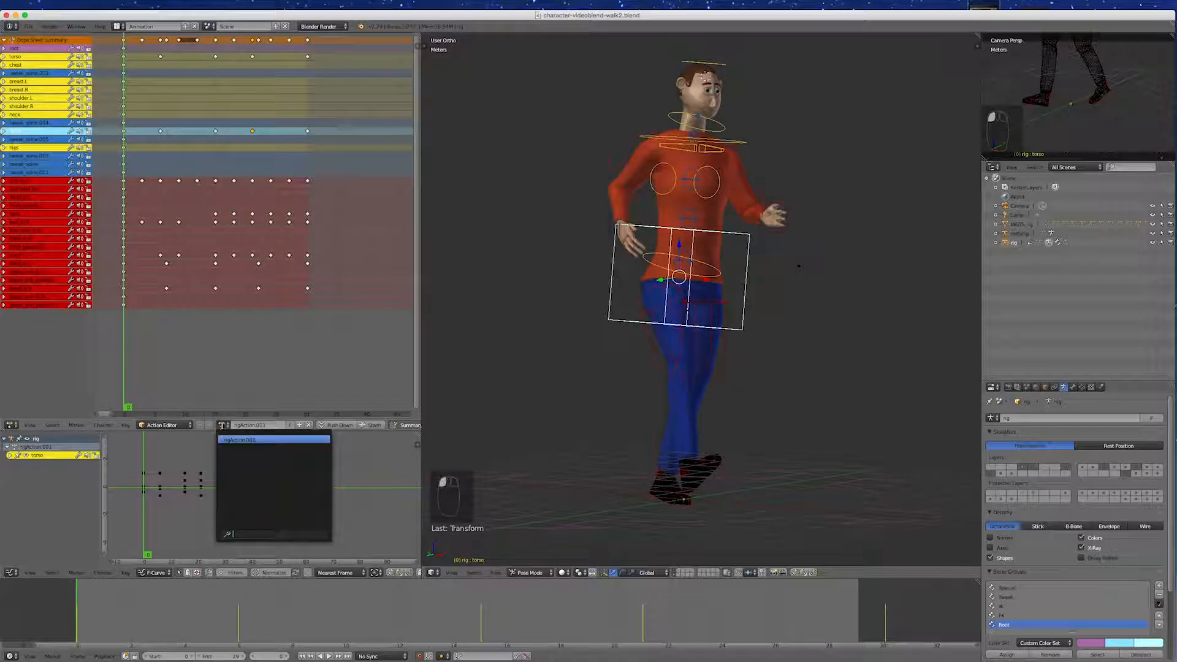
pyautogui.click(248, 439)
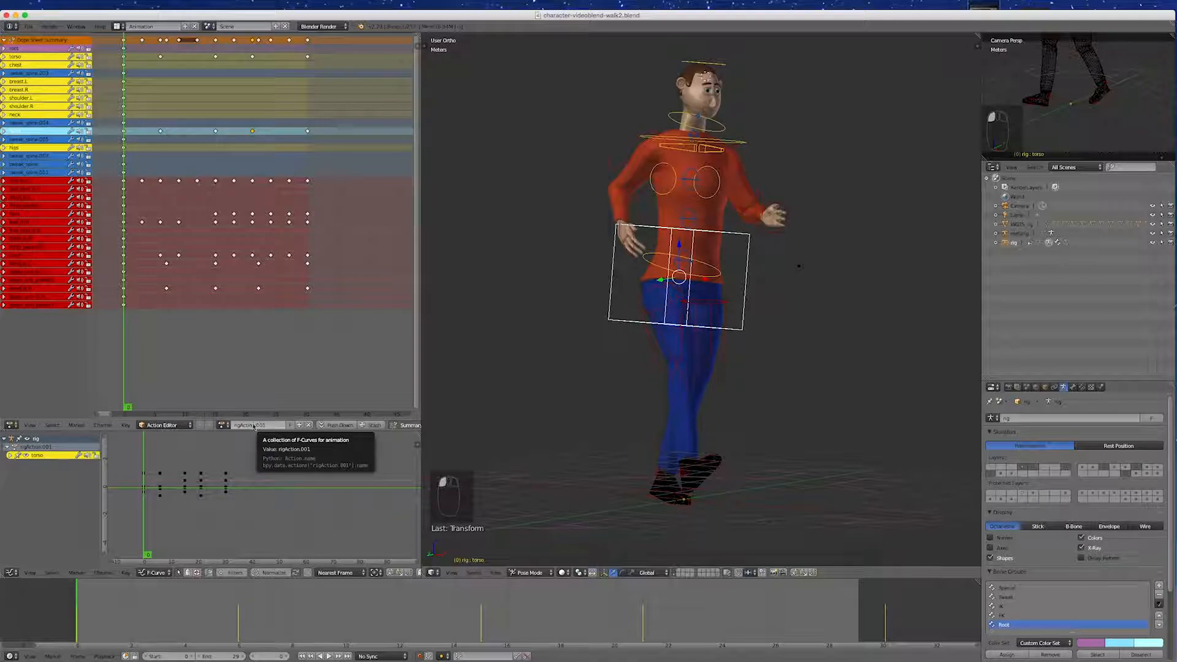
pyautogui.click(254, 426)
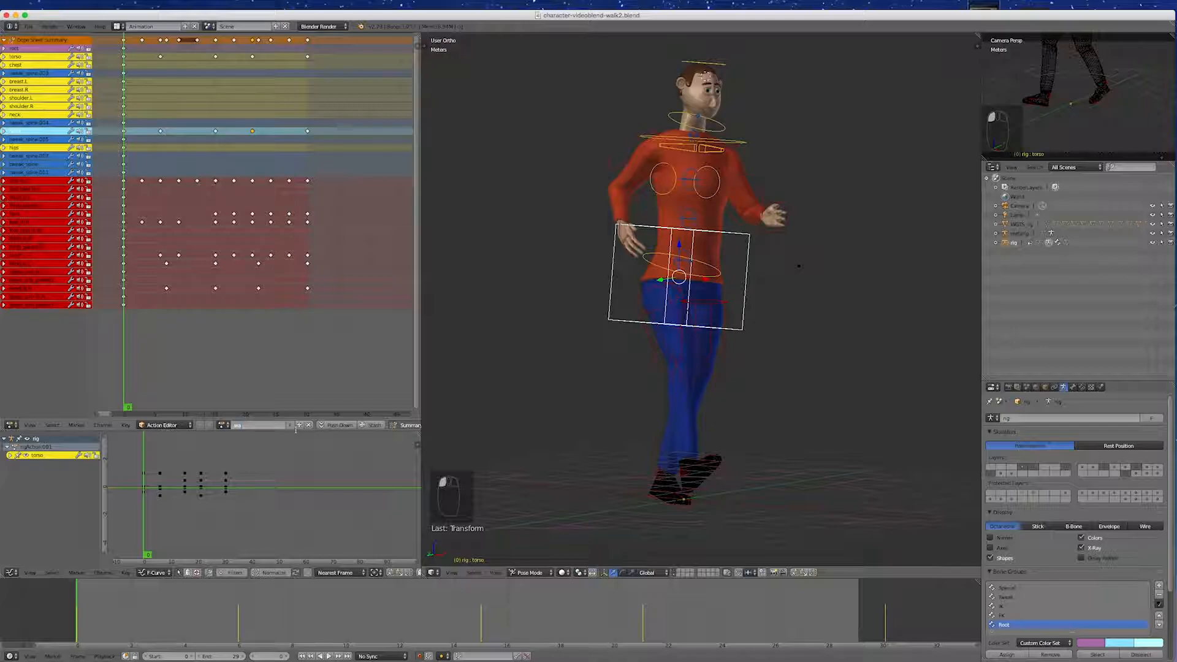
pyautogui.click(296, 429)
pyautogui.click(222, 425)
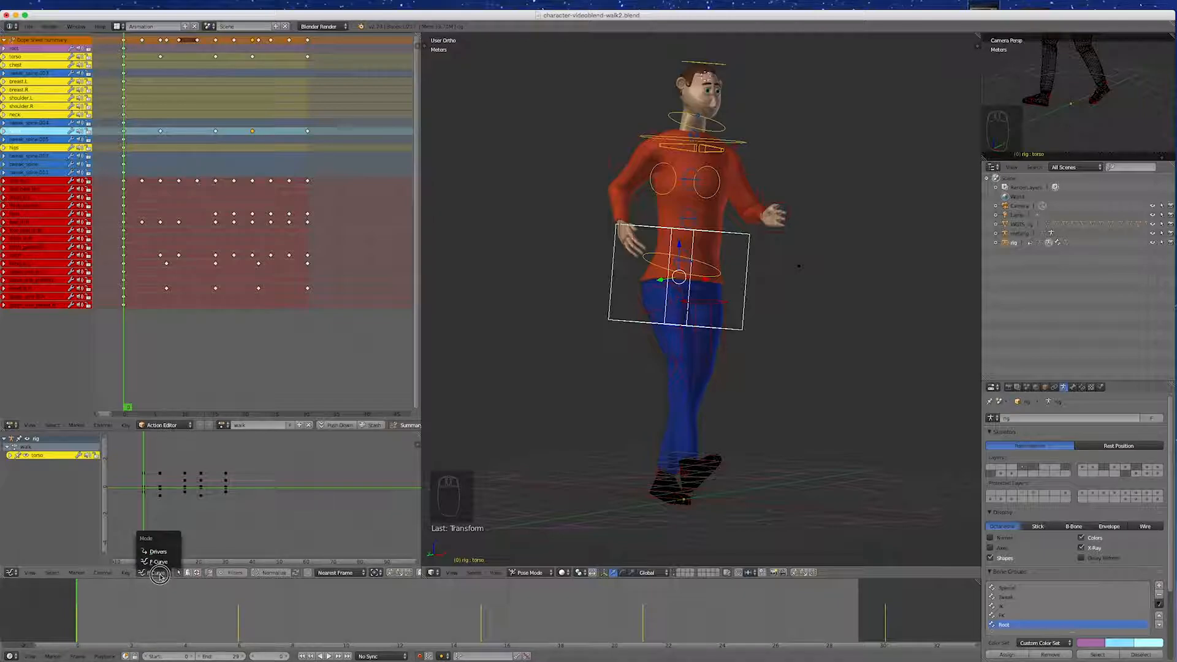
# Step: Change the Graph Editor area to the NLA Editor and enlarge it in height and width
pyautogui.click(11, 572)
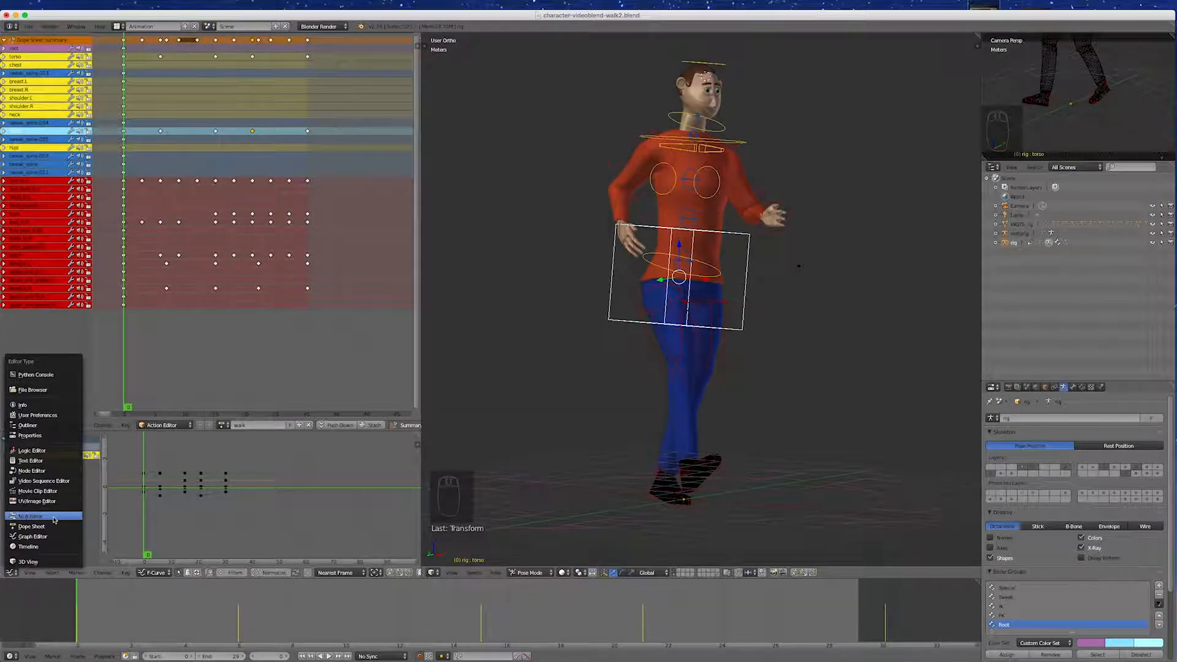
pyautogui.click(22, 519)
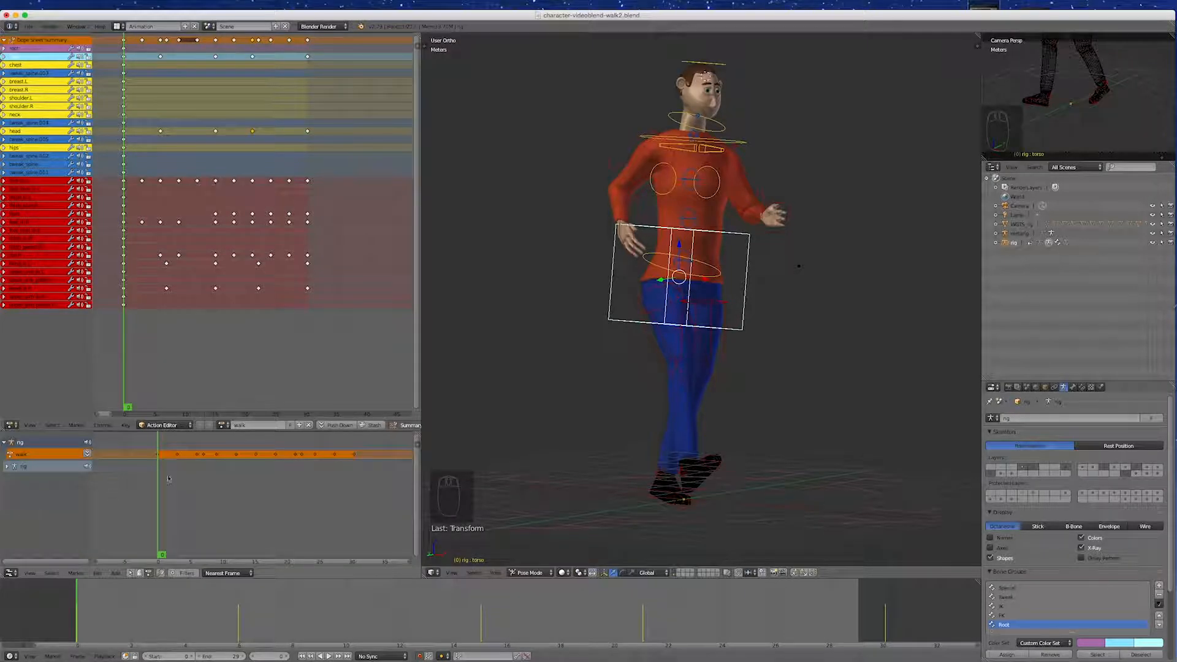
pyautogui.moveTo(341, 420); pyautogui.dragTo(348, 346)
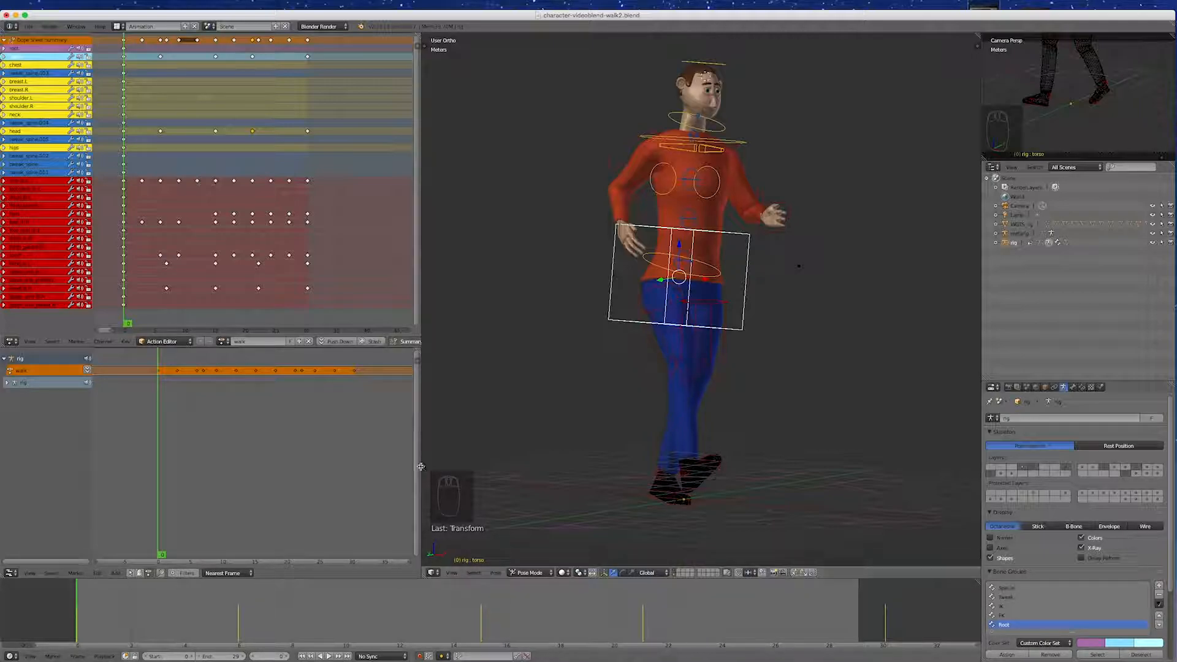
pyautogui.moveTo(421, 467); pyautogui.dragTo(518, 467)
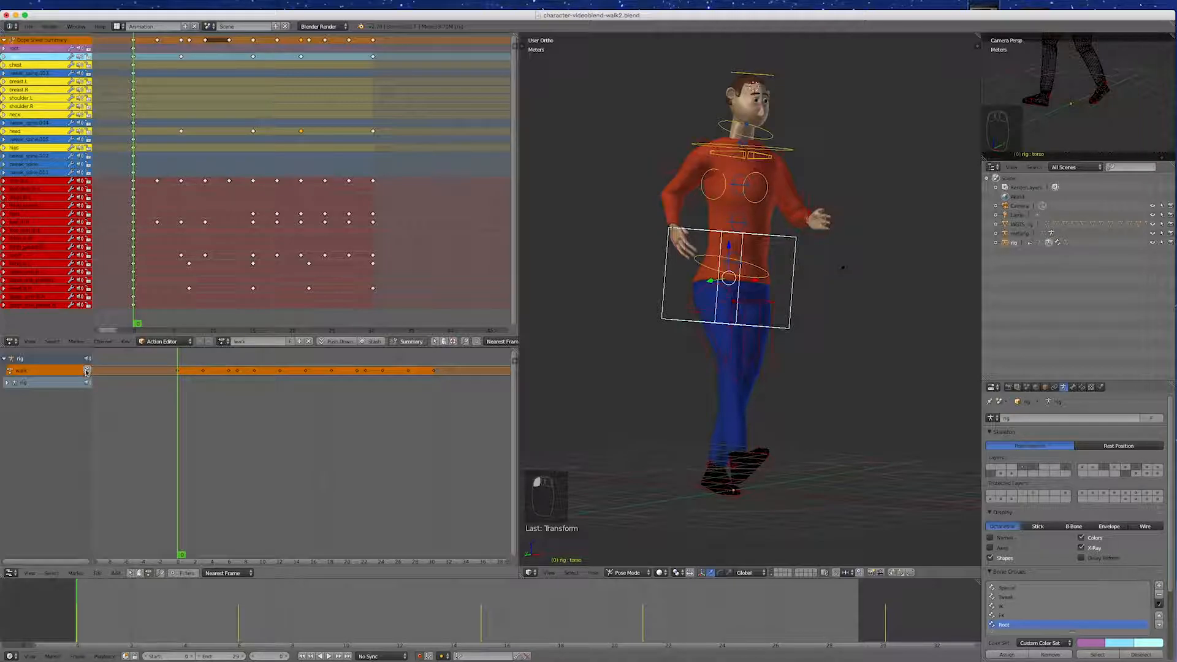
# Step: Push the walk action down onto an NLA track as a strip and widen the NLA Editor area
pyautogui.click(87, 371)
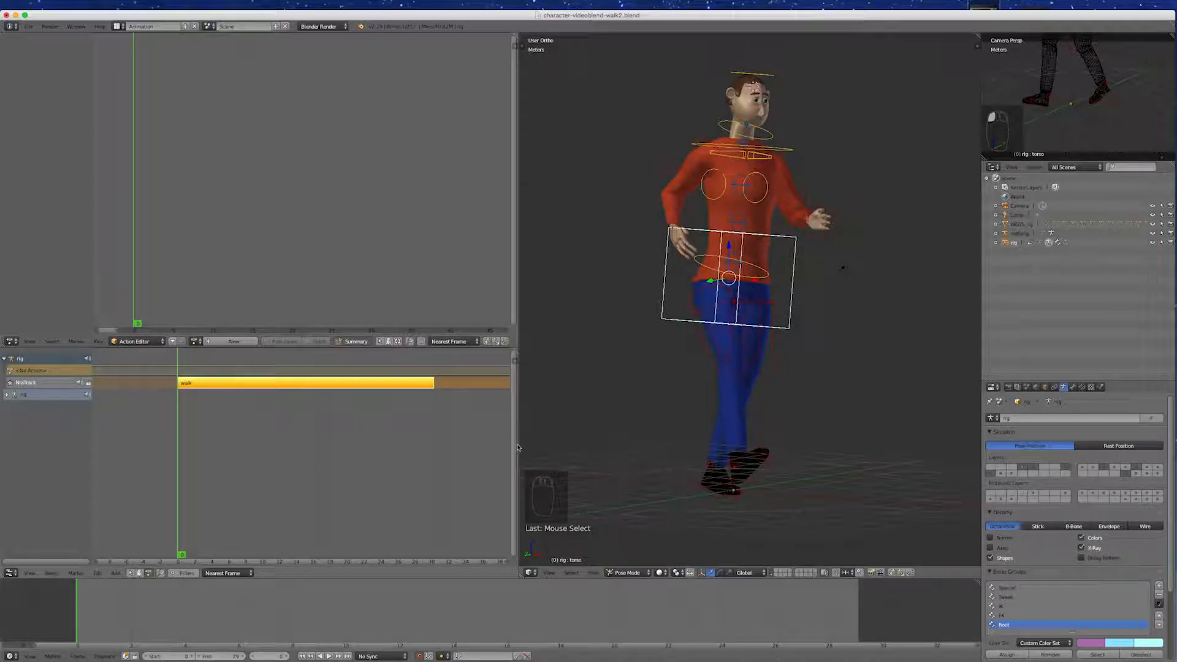
pyautogui.moveTo(517, 447); pyautogui.dragTo(595, 441)
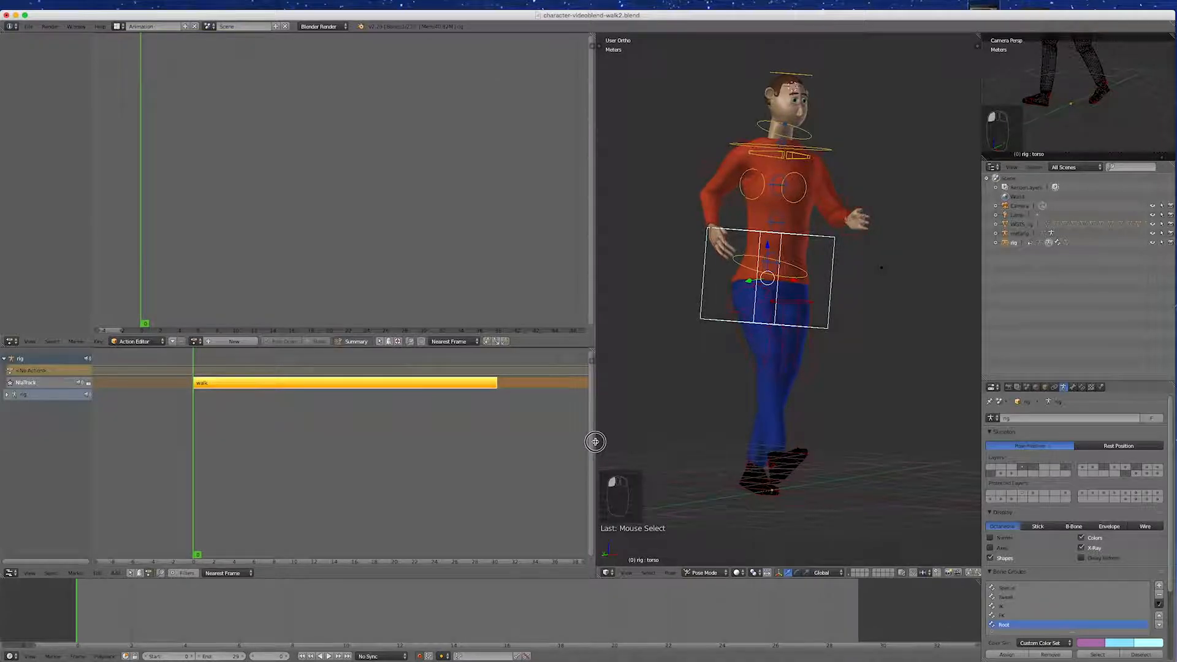
pyautogui.scroll(-4, 178, 423)
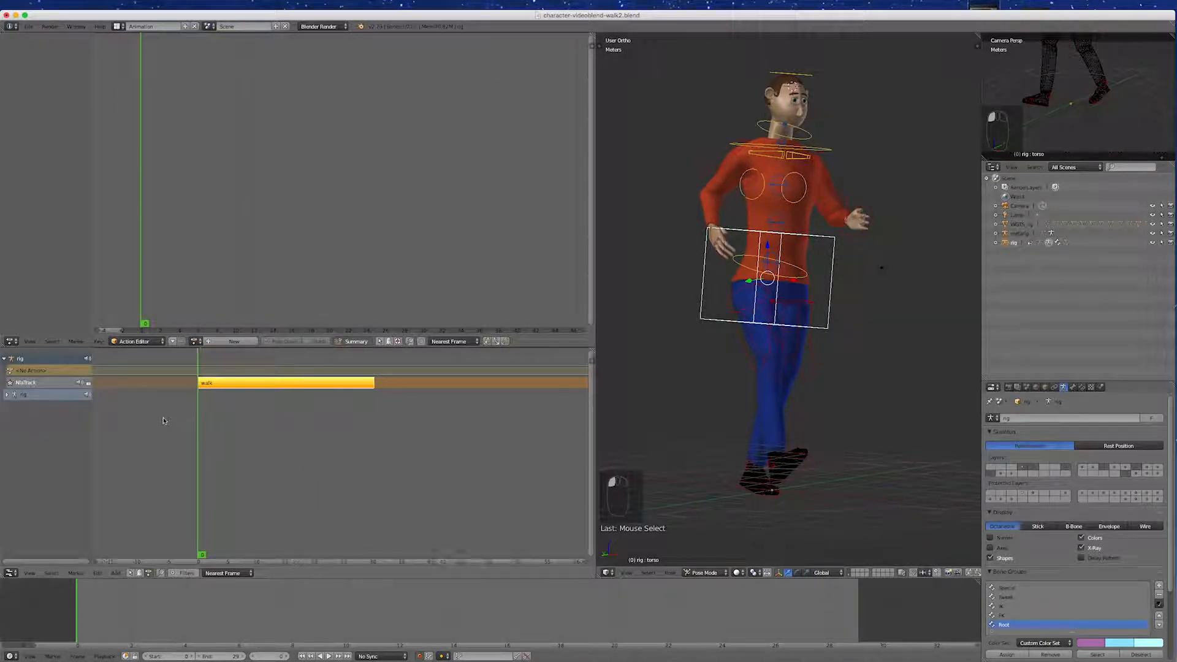
# Step: Show the walk strip's properties in the NLA Editor, widen the properties region, and make the editor taller
pyautogui.scroll(-3, 144, 421)
pyautogui.scroll(2, 430, 467)
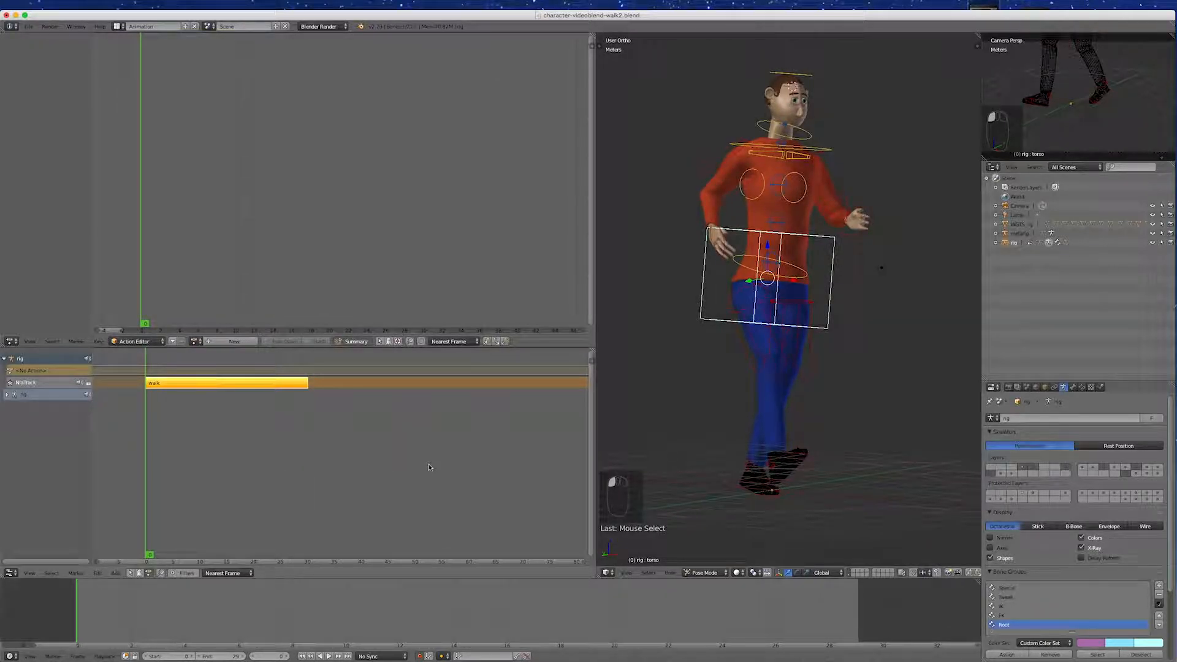
pyautogui.press('n')
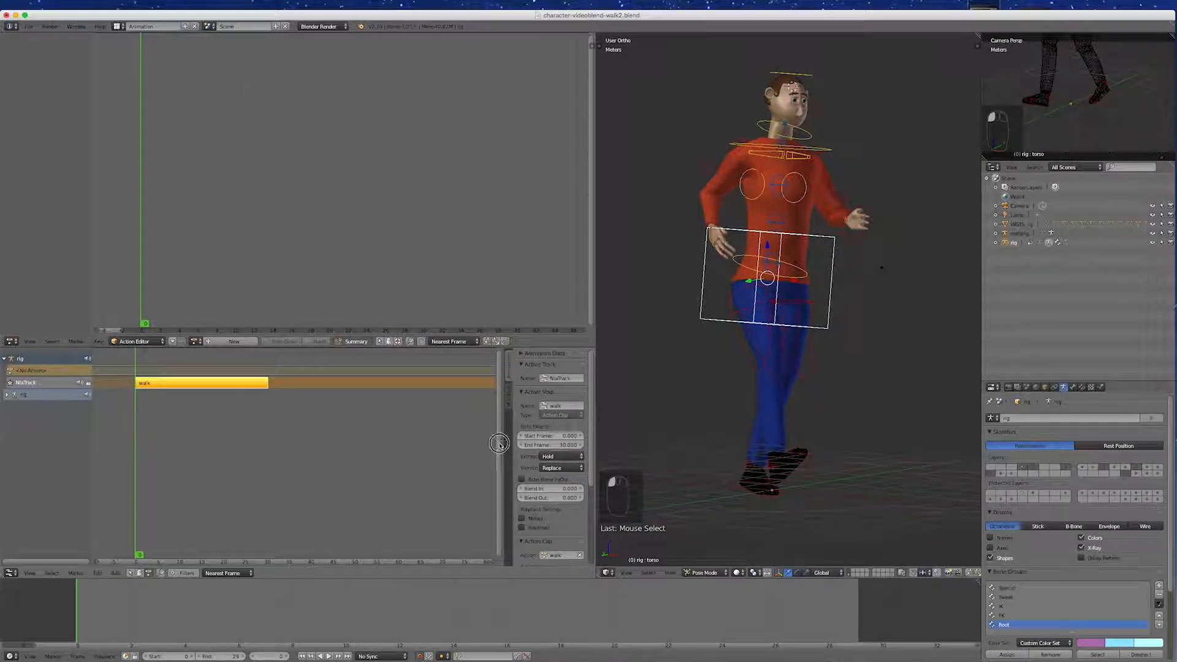
pyautogui.scroll(-1, 487, 443)
pyautogui.moveTo(503, 444); pyautogui.dragTo(429, 445)
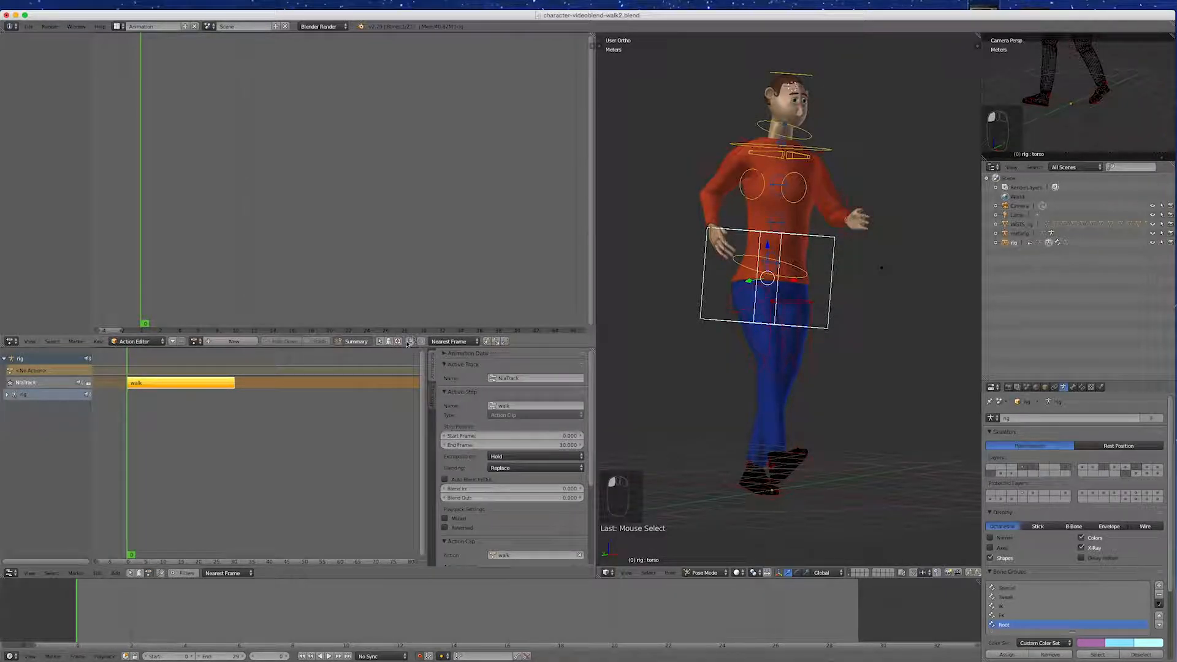
pyautogui.moveTo(409, 337); pyautogui.dragTo(407, 235)
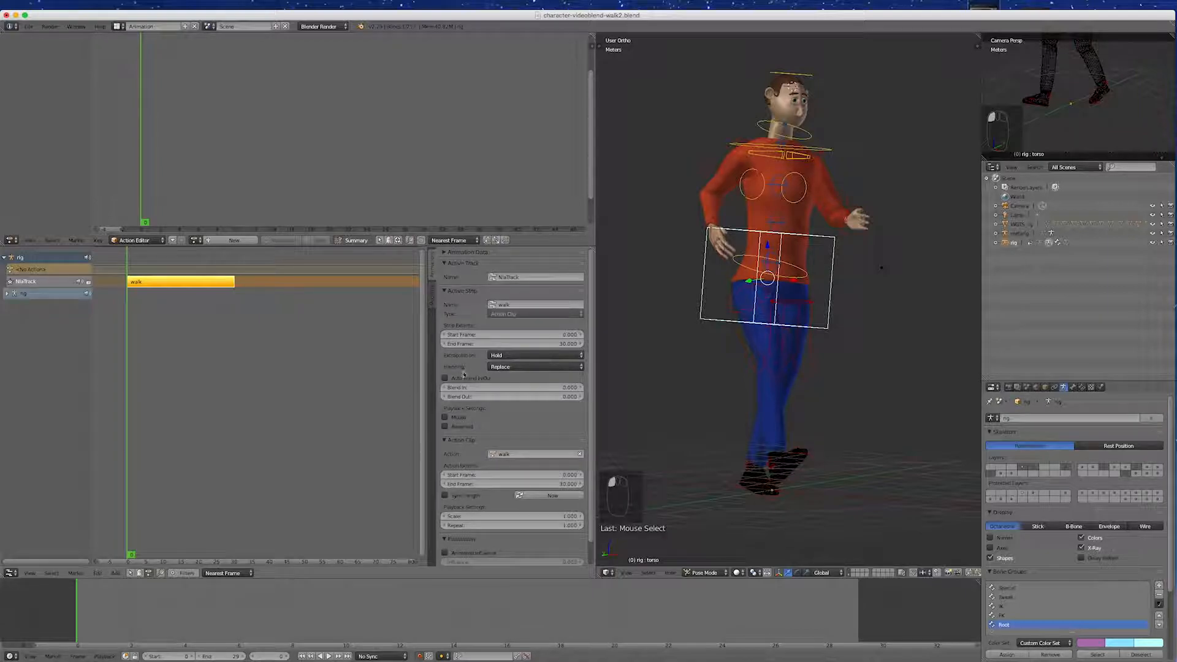
# Step: Set the walk strip's end frame to 29
pyautogui.click(570, 343)
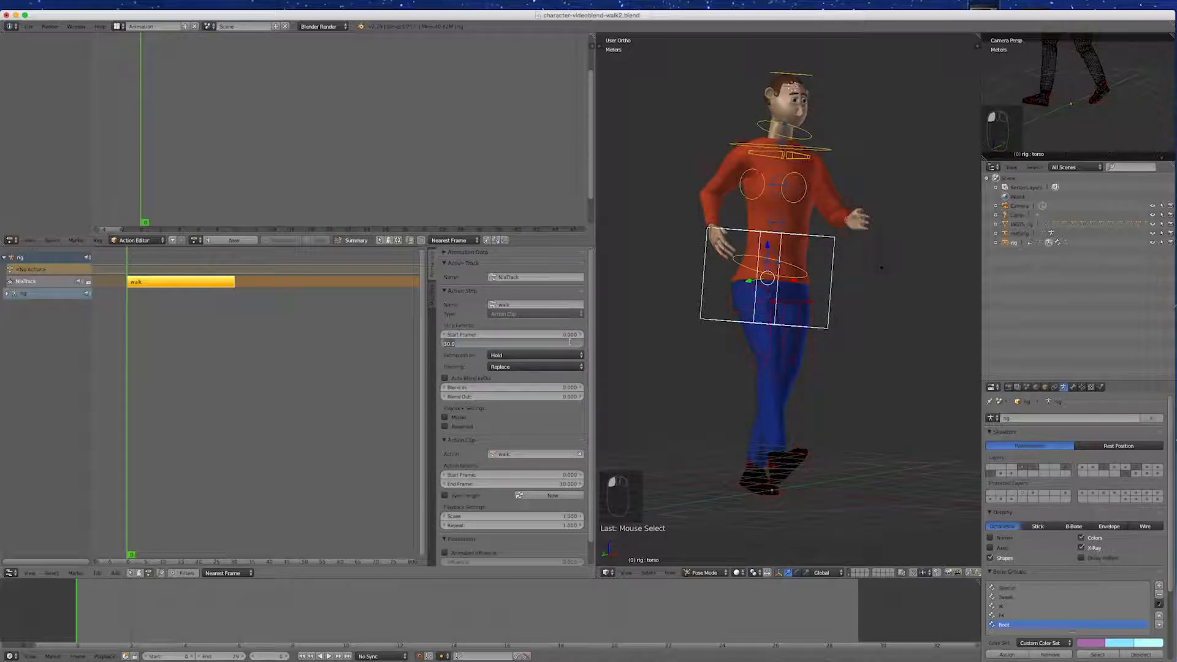
pyautogui.write('29')
pyautogui.press('Return')
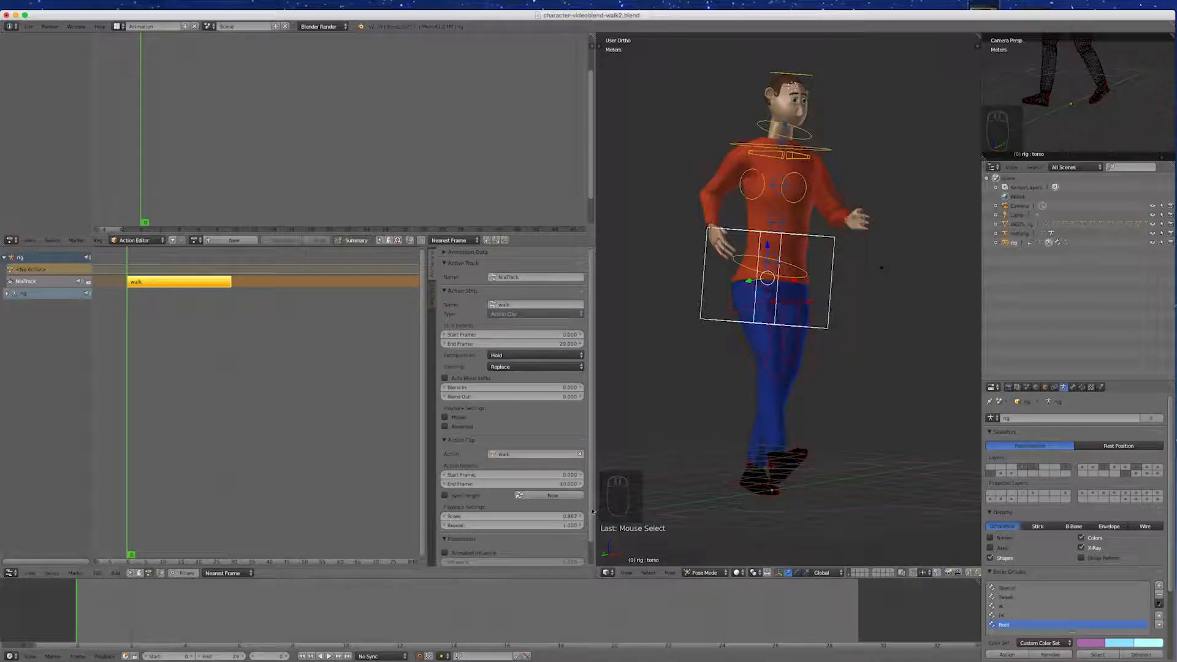
# Step: Set the walk strip's Repeat value to 5 in its action clip playback settings
pyautogui.scroll(-2, 591, 528)
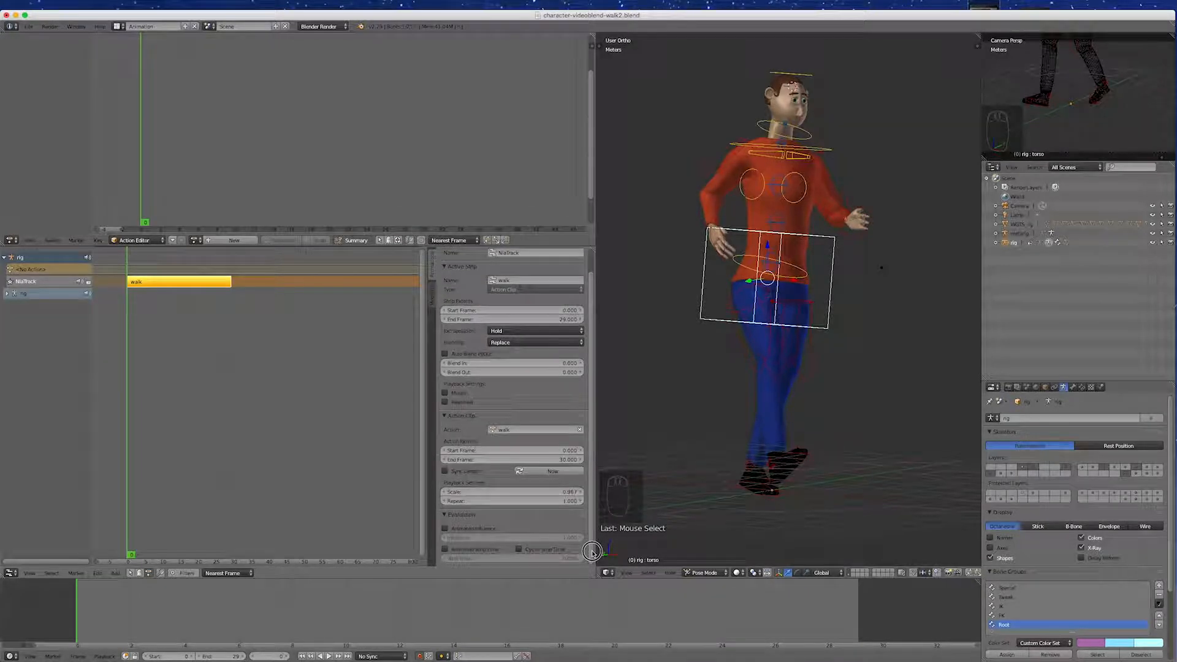
pyautogui.click(477, 502)
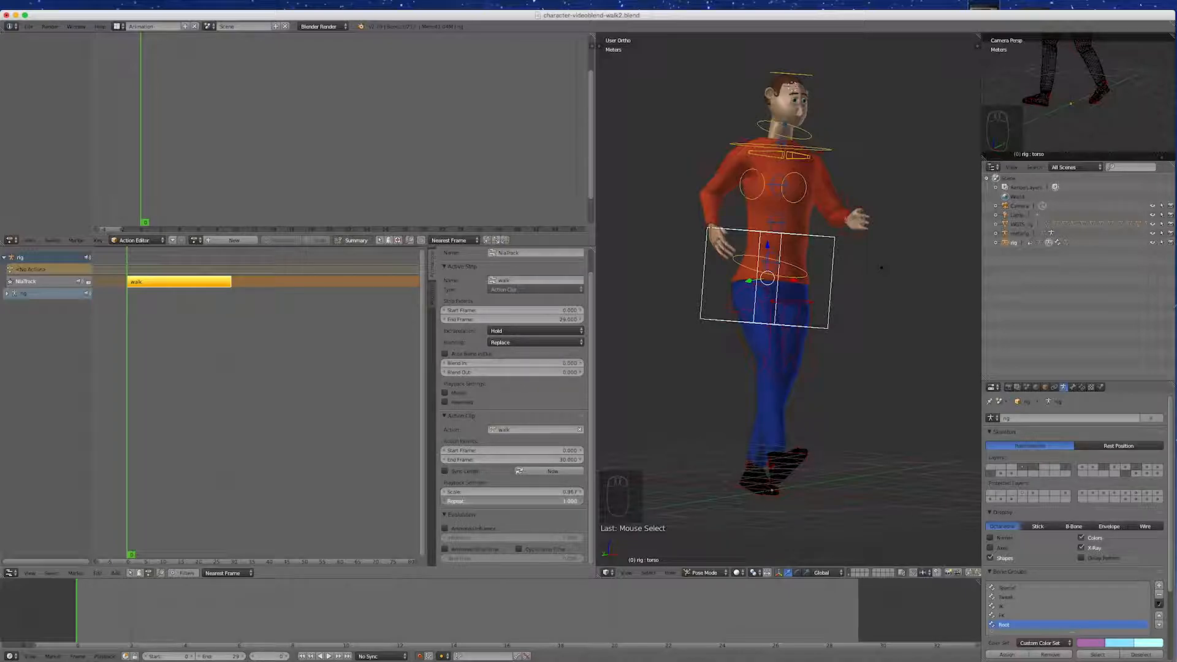
pyautogui.press('Return')
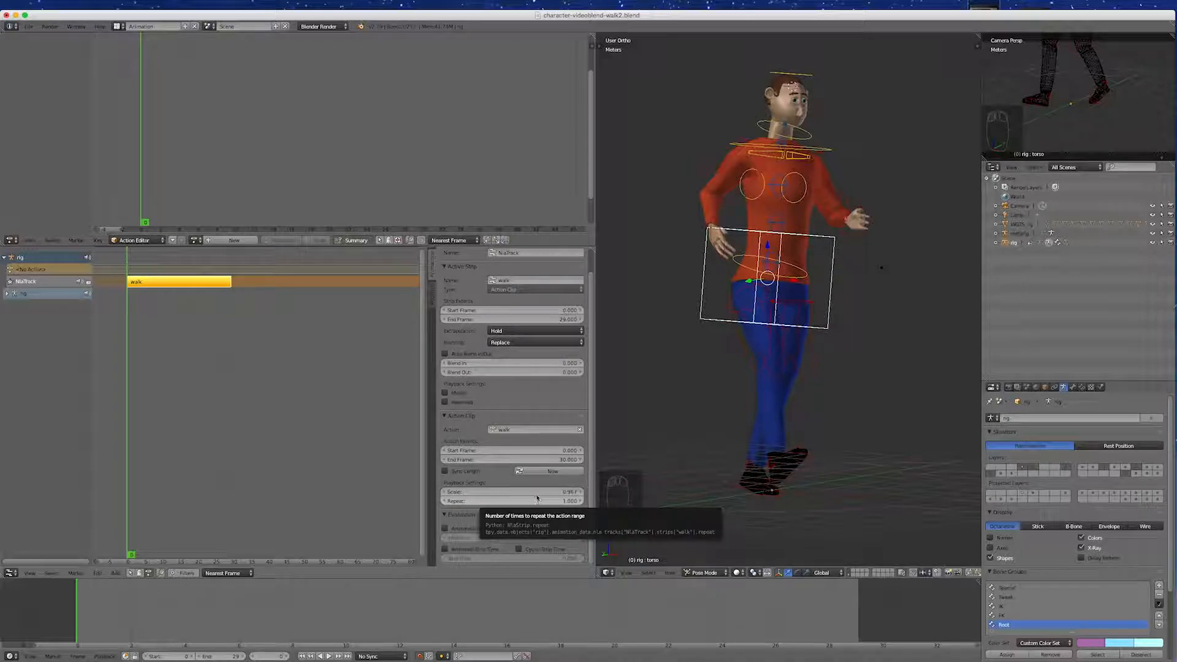
pyautogui.click(561, 500)
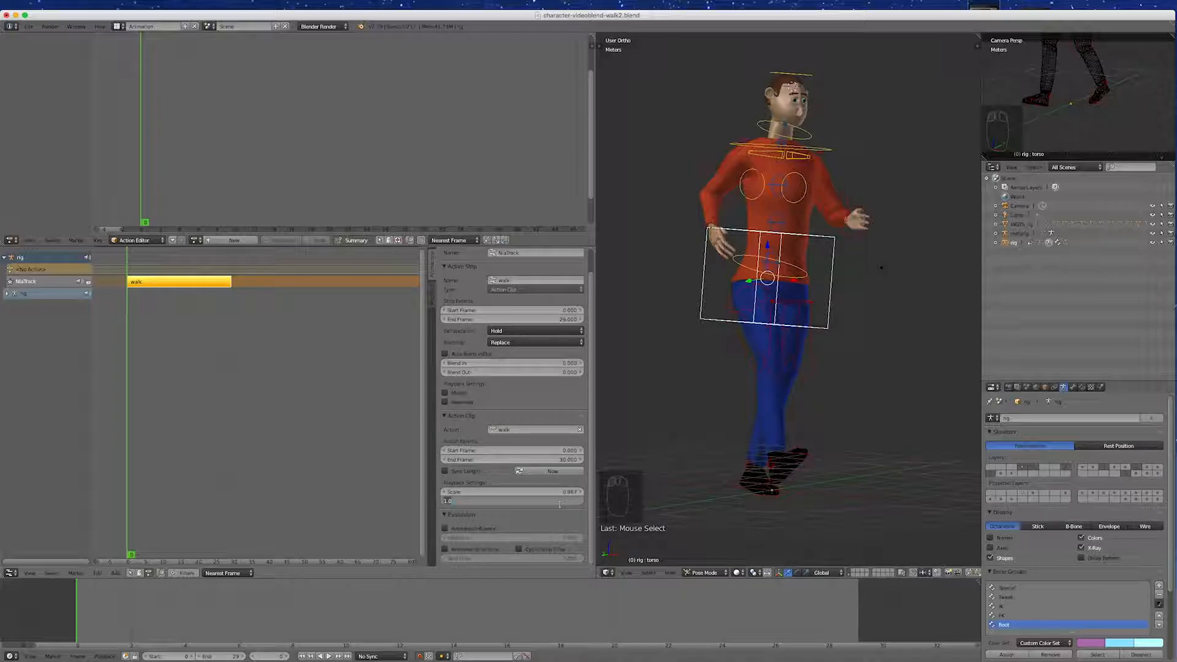
pyautogui.write('5')
pyautogui.press('Return')
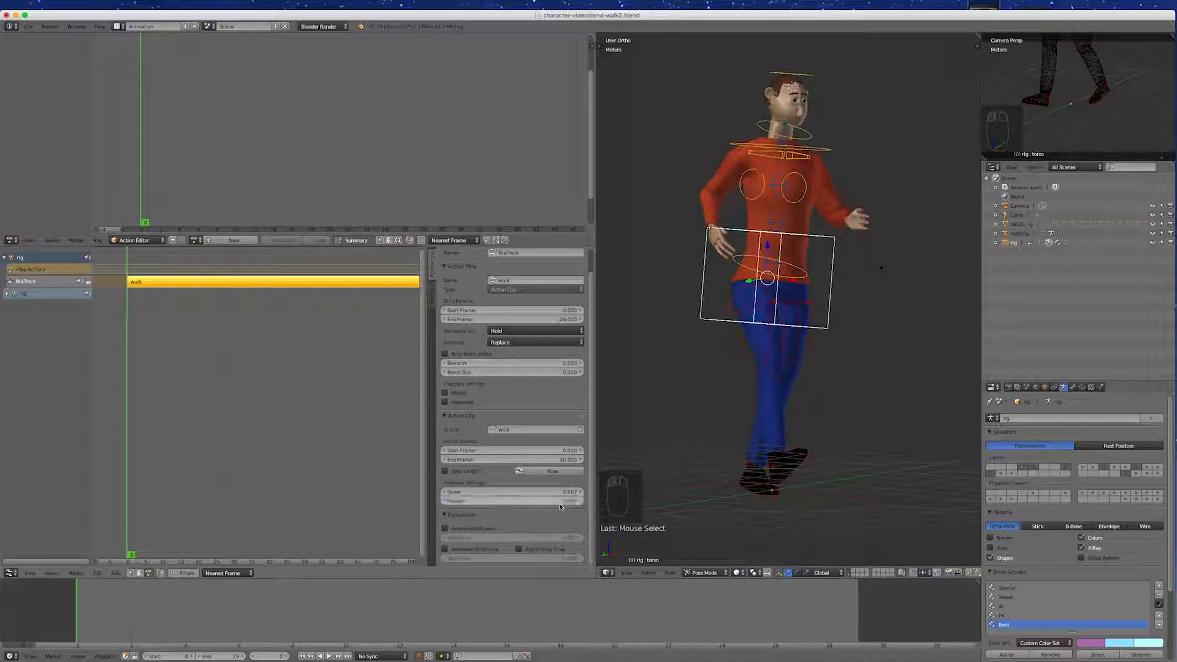
pyautogui.scroll(-5, 142, 391)
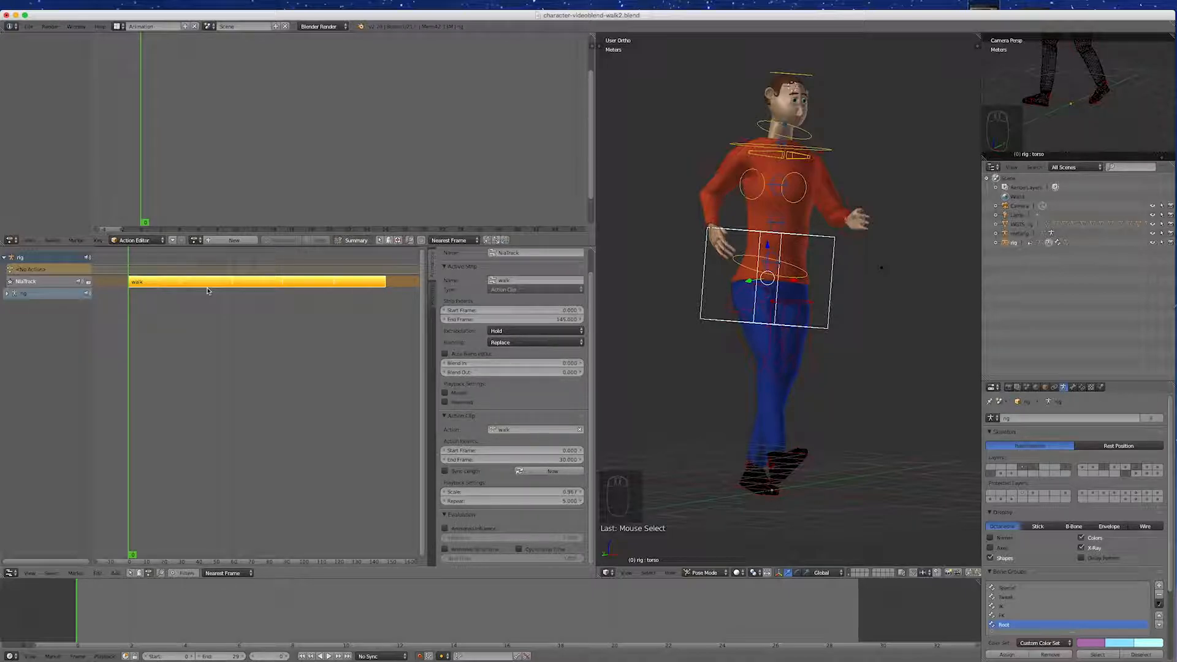
# Step: Set the scene's end frame to 200 in the Timeline
pyautogui.click(241, 656)
pyautogui.click(244, 659)
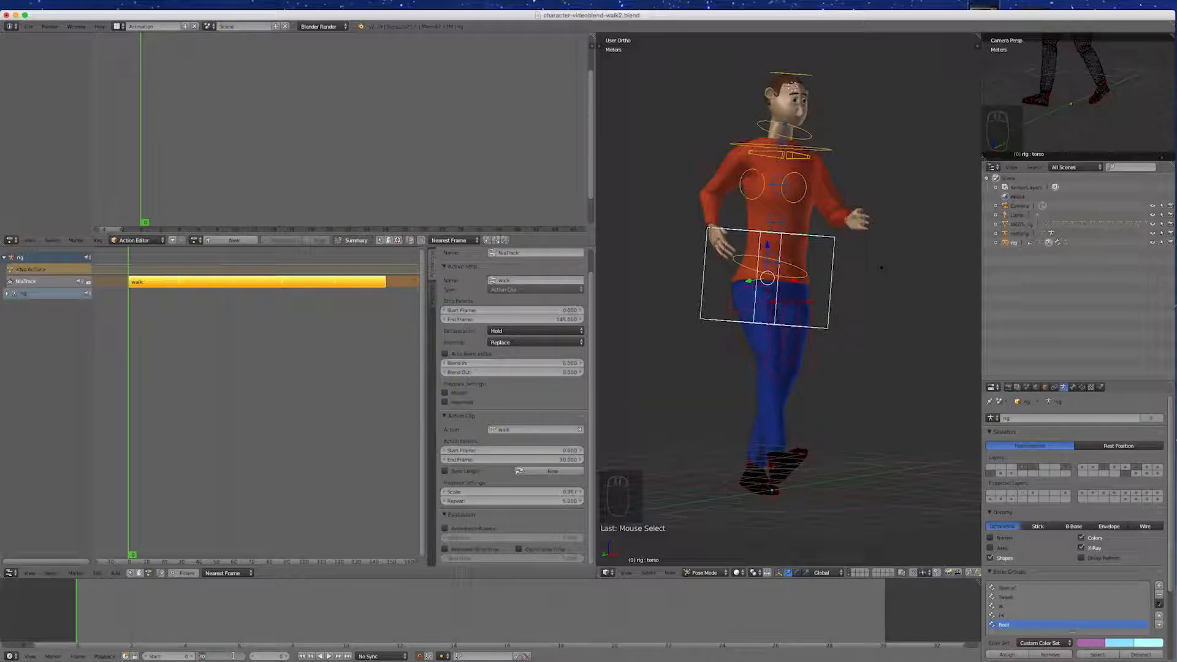
pyautogui.write('200')
pyautogui.press('Return')
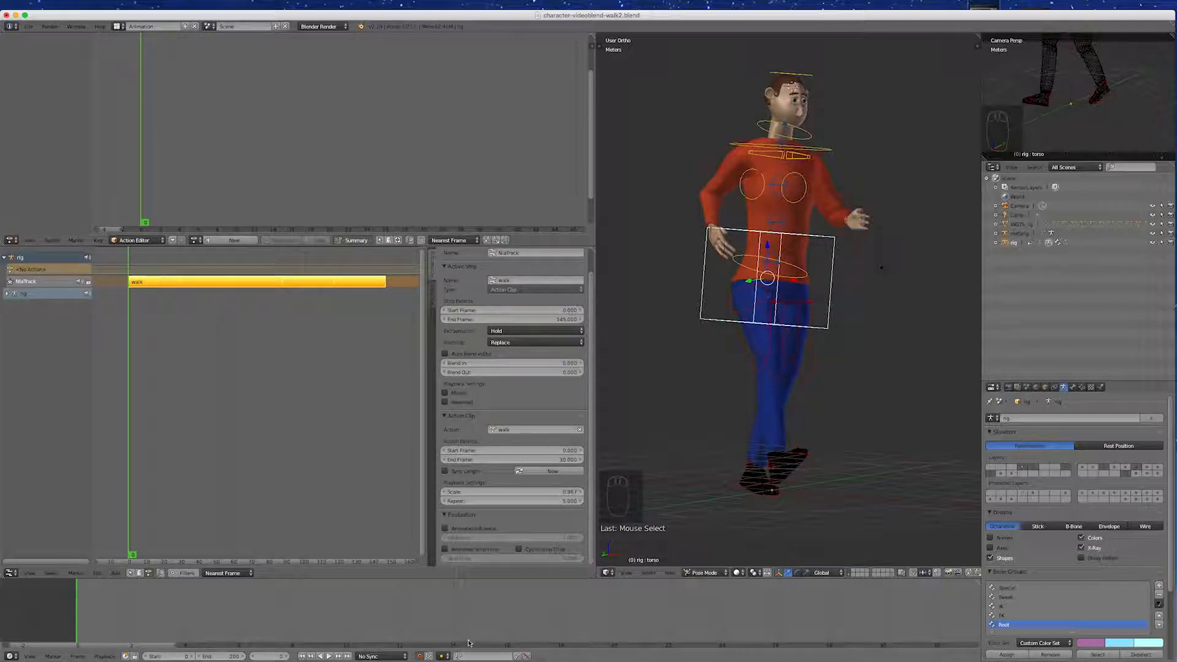
# Step: Play the repeated walk animation, stop it, scrub back through the strip, and return to the start frame
pyautogui.click(329, 656)
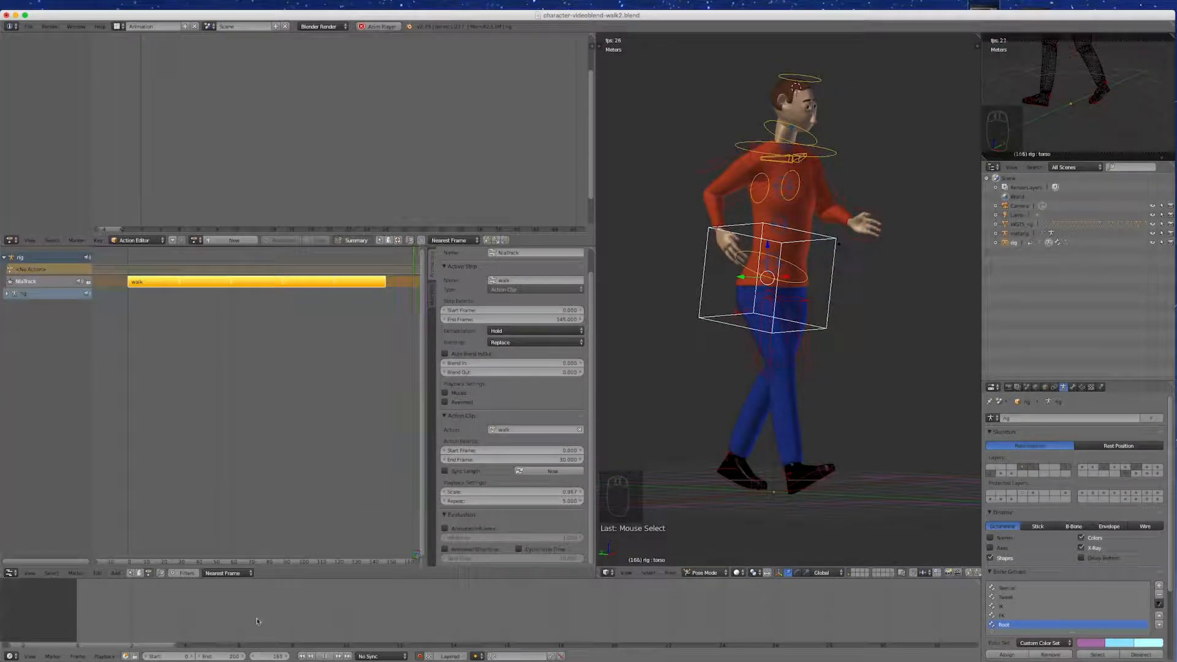
pyautogui.click(302, 656)
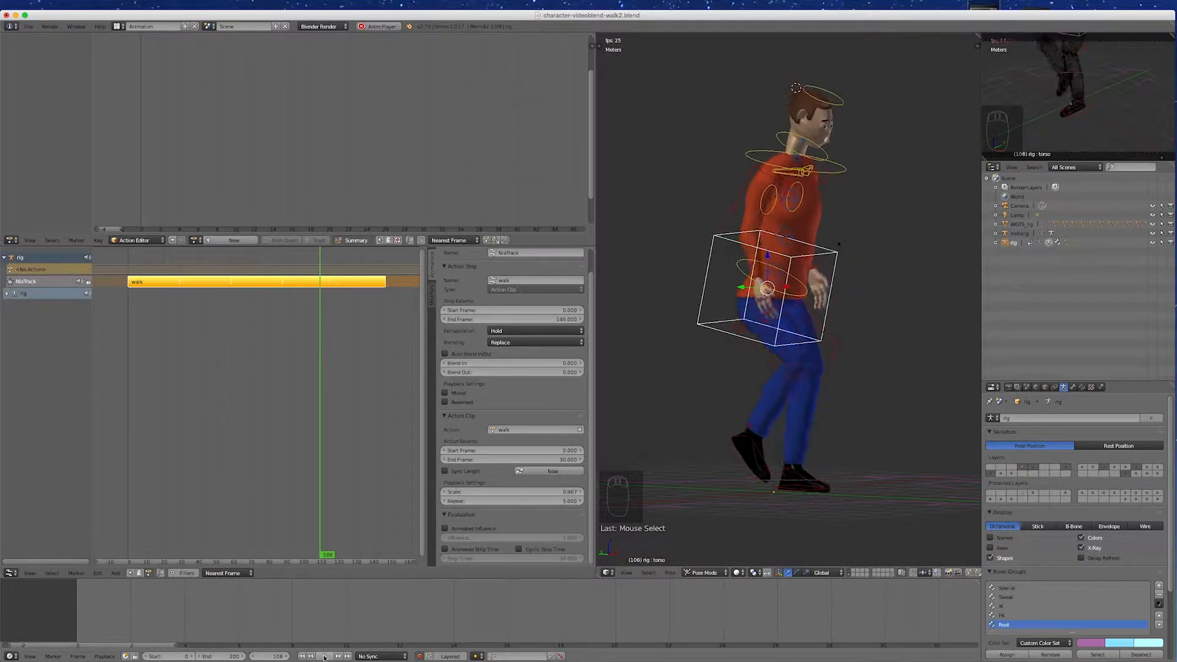
pyautogui.click(324, 656)
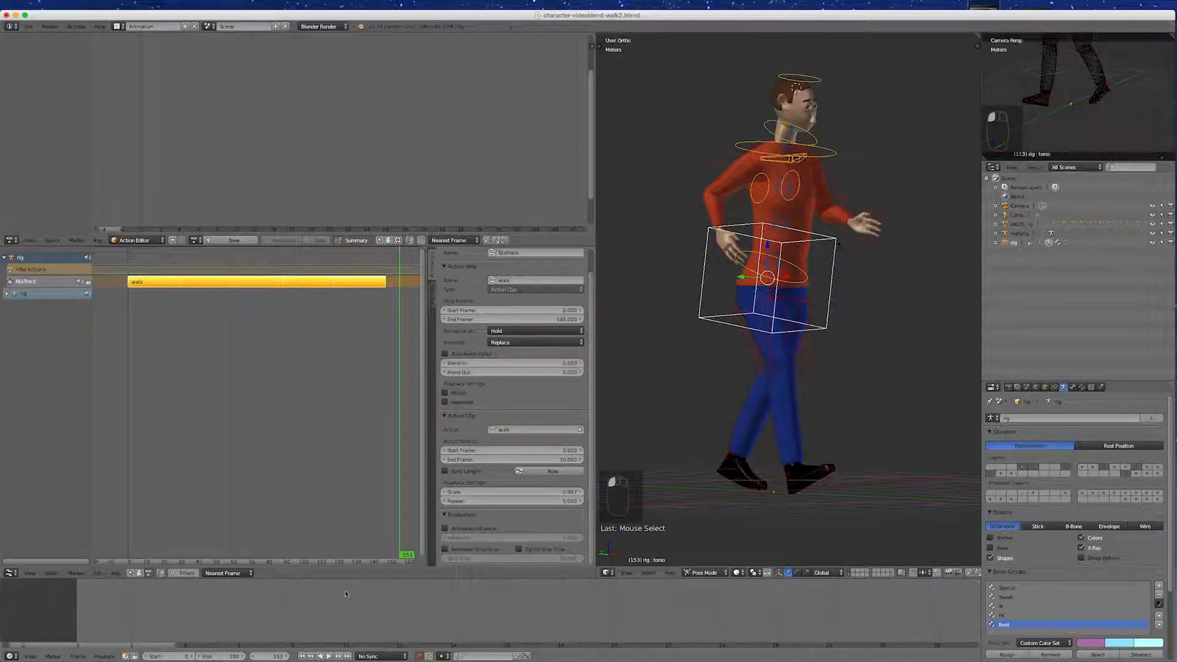
pyautogui.moveTo(395, 429); pyautogui.dragTo(160, 389)
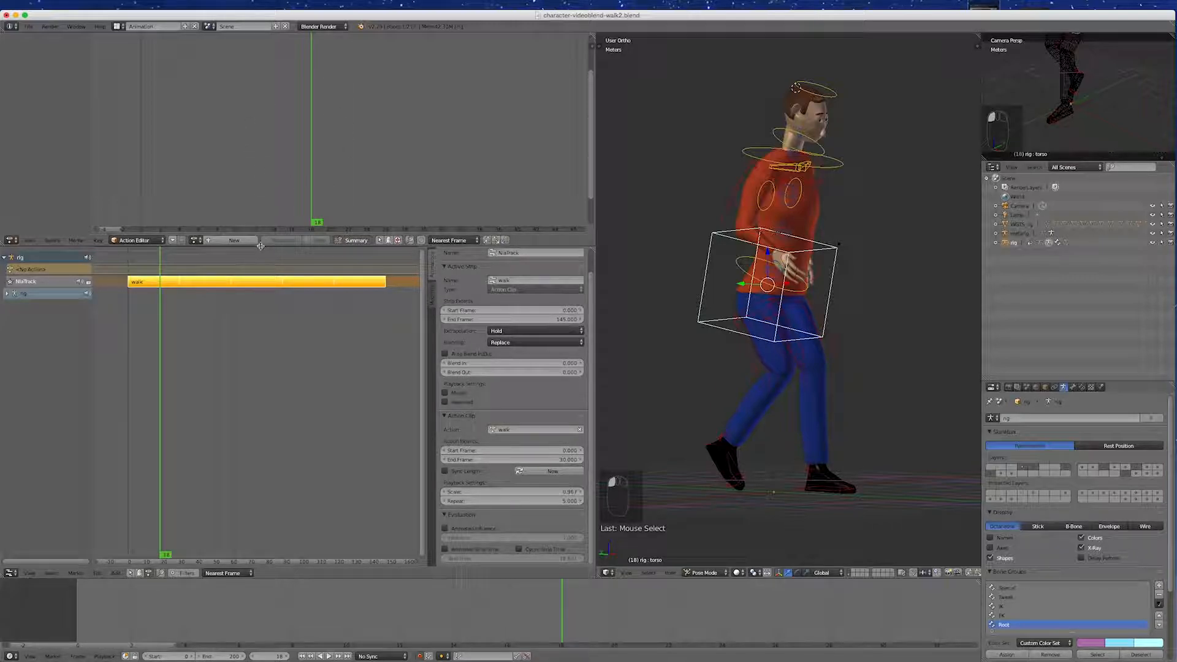
pyautogui.moveTo(261, 246); pyautogui.dragTo(261, 257)
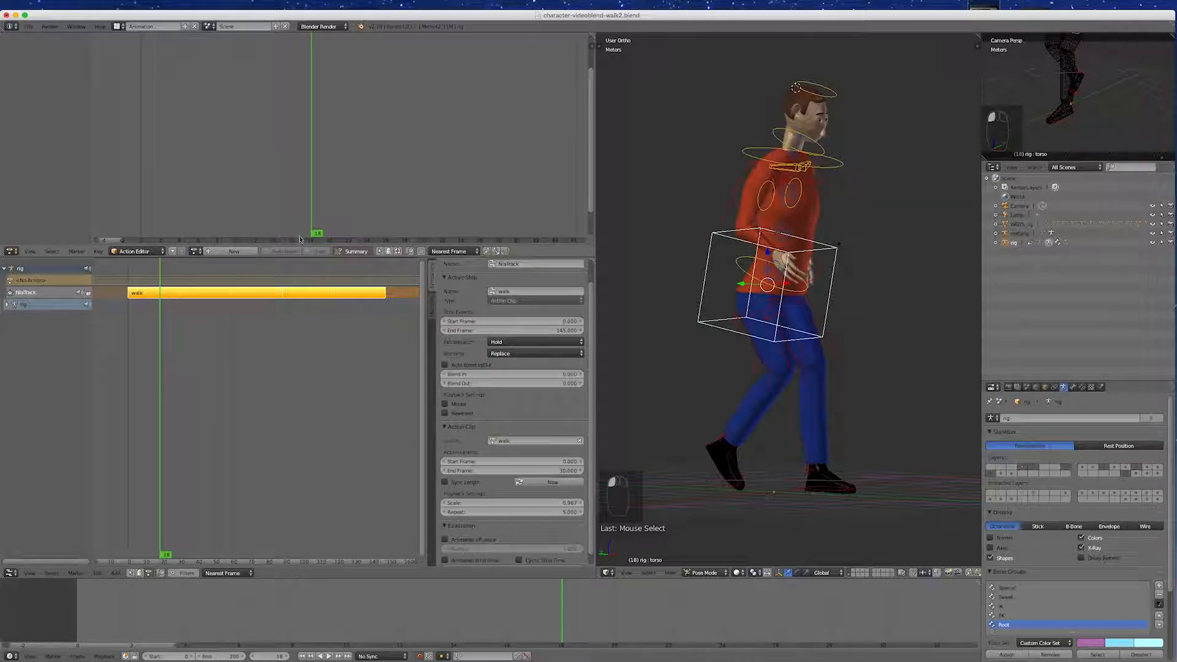
pyautogui.click(301, 656)
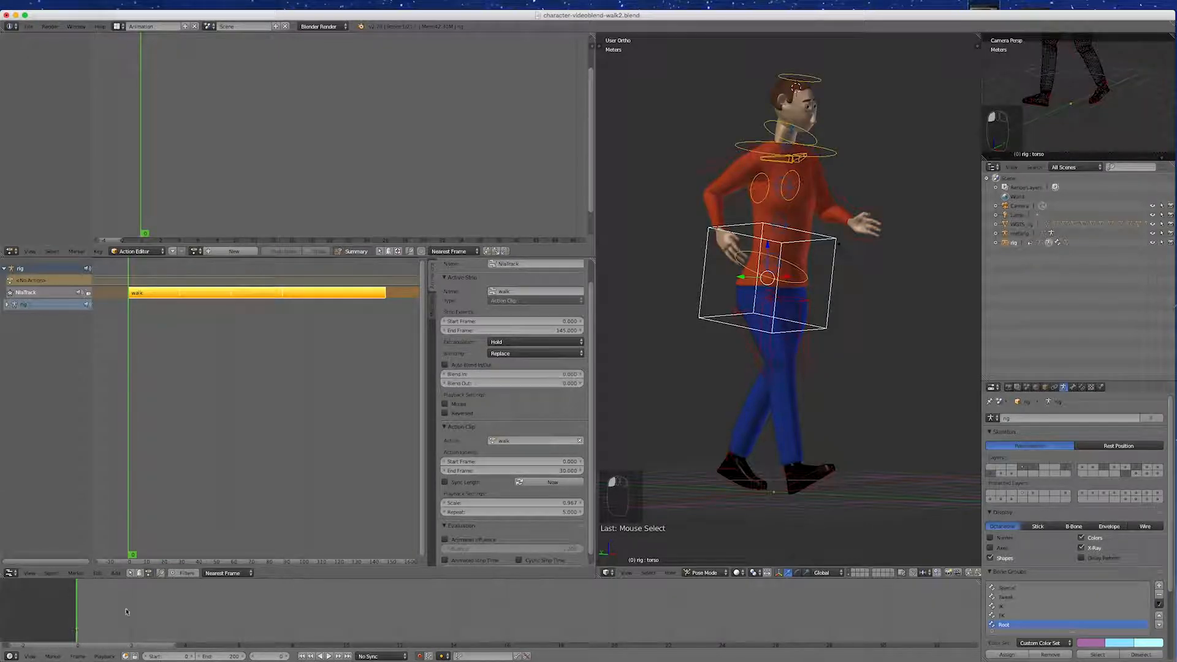
# Step: Switch the rig from Pose Mode to Object Mode and keep the whole rig selected
pyautogui.moveTo(715, 418); pyautogui.dragTo(729, 435, button='middle')
pyautogui.scroll(-3, 726, 315)
pyautogui.moveTo(725, 315); pyautogui.dragTo(730, 323, button='middle')
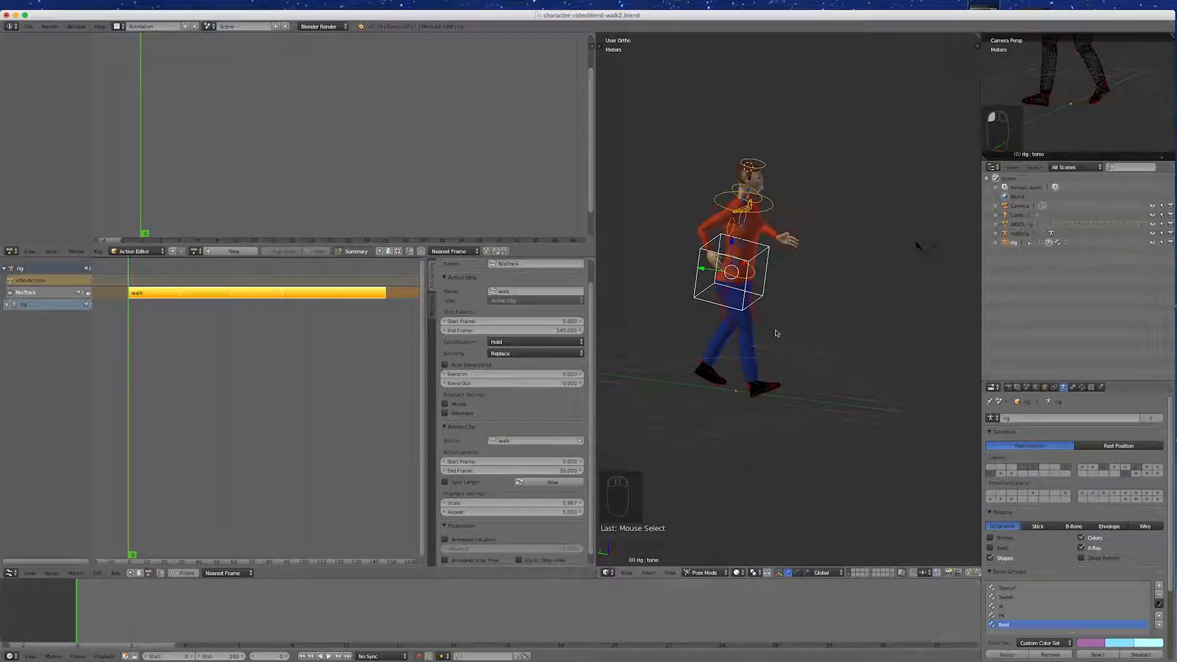
pyautogui.hotkey('ctrl', 'Tab')
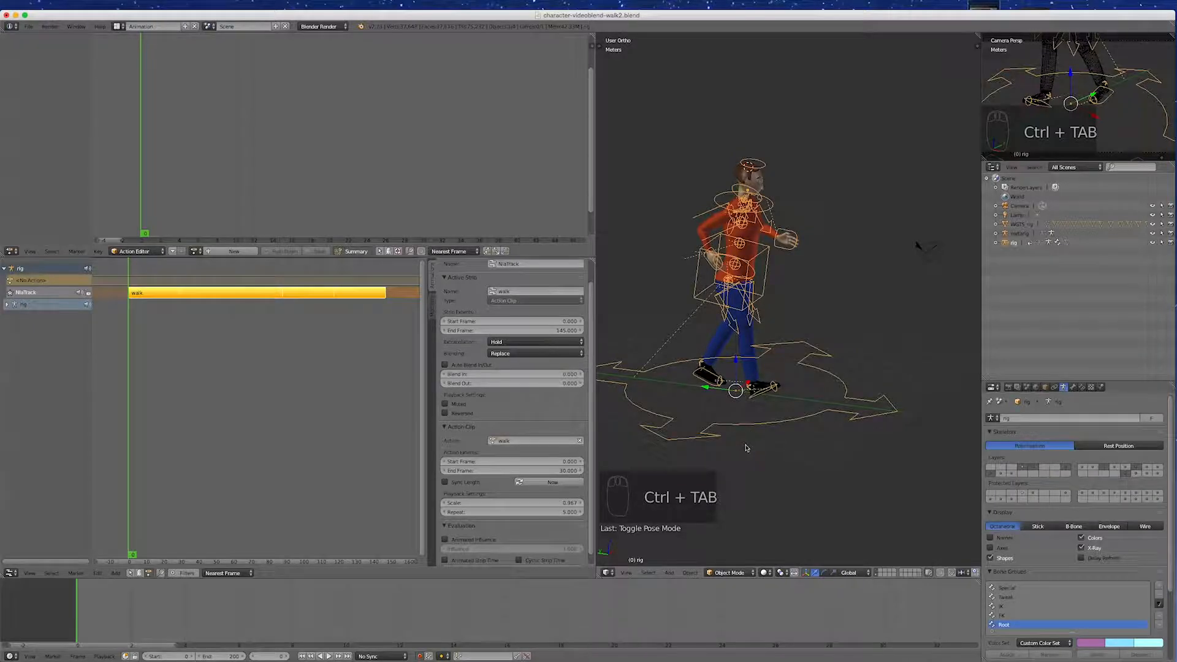
pyautogui.press('a')
pyautogui.rightClick(745, 443)
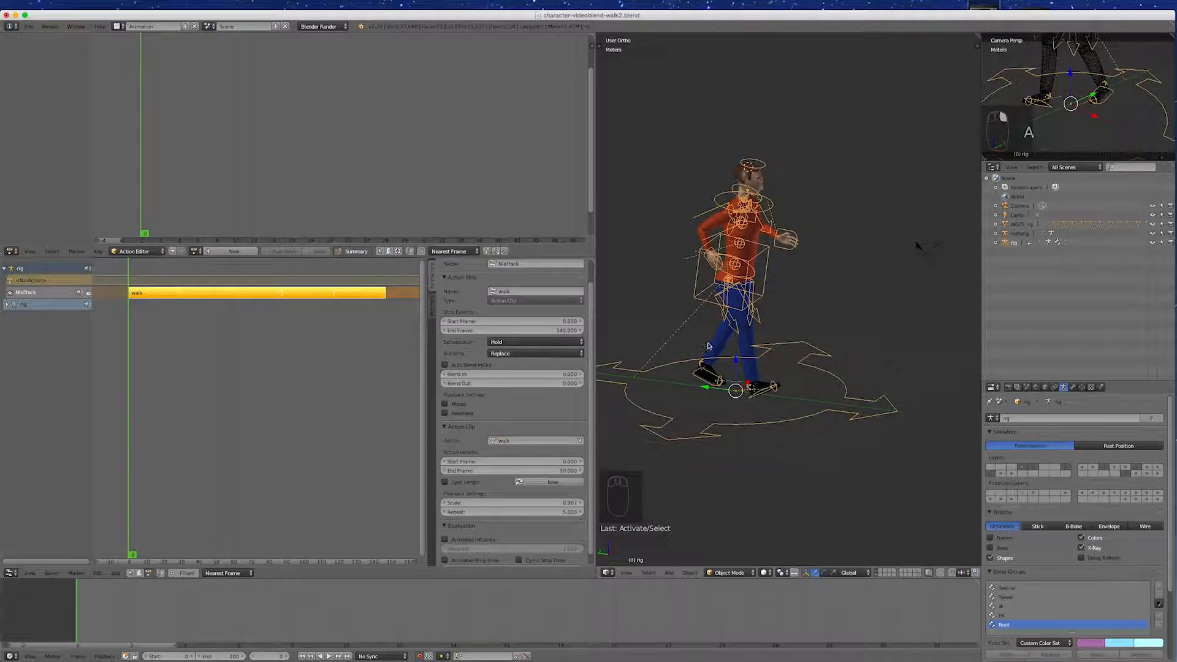
# Step: Show the rig in the Left orthographic view with room ahead of it, and widen the 3D View area
pyautogui.scroll(-3, 680, 359)
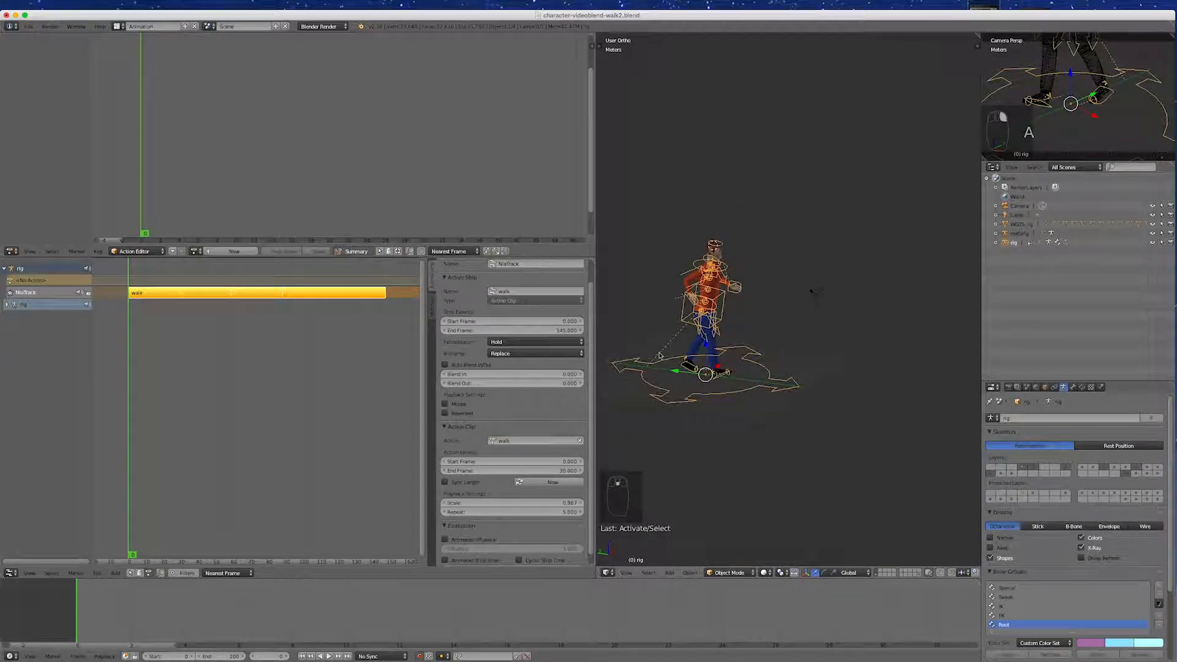
pyautogui.press('KP_1')
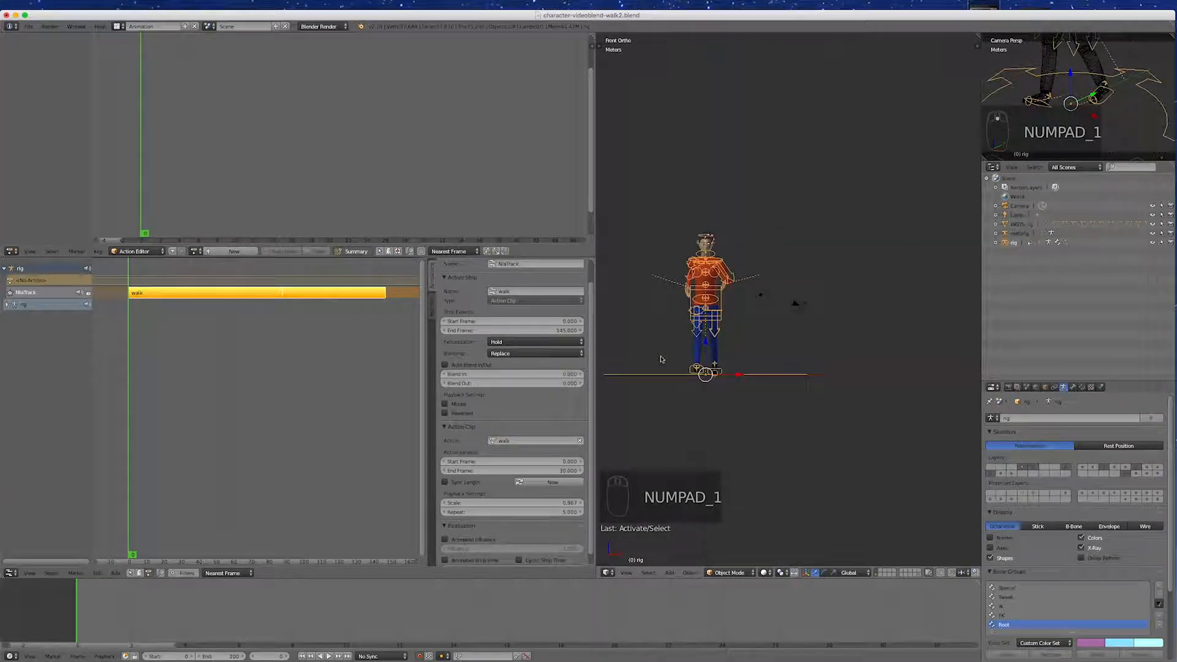
pyautogui.press('ctrl+KP_3')
pyautogui.scroll(-3, 688, 413)
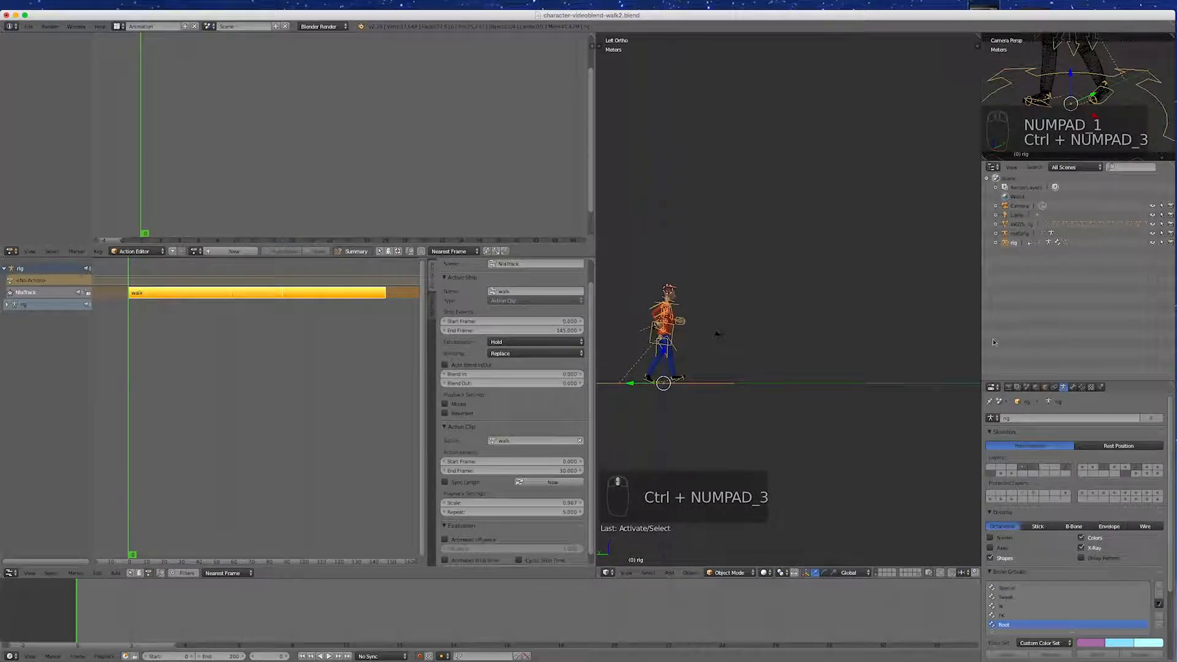
pyautogui.moveTo(980, 347); pyautogui.dragTo(1062, 345)
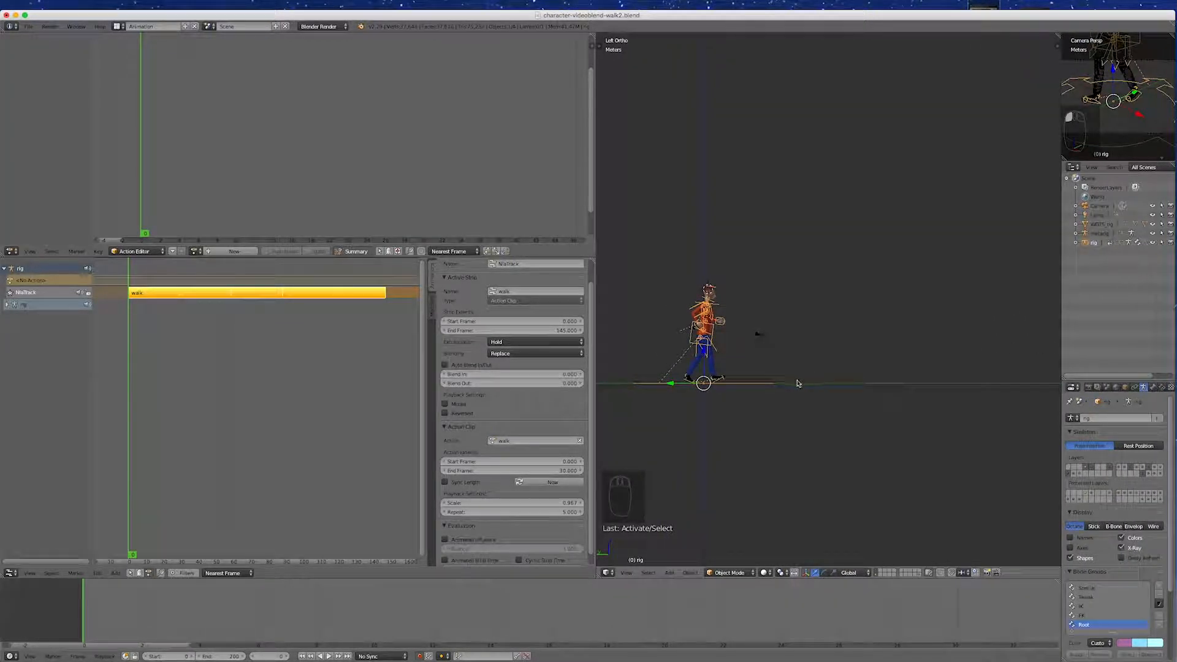
pyautogui.scroll(1, 798, 383)
pyautogui.scroll(-3, 659, 402)
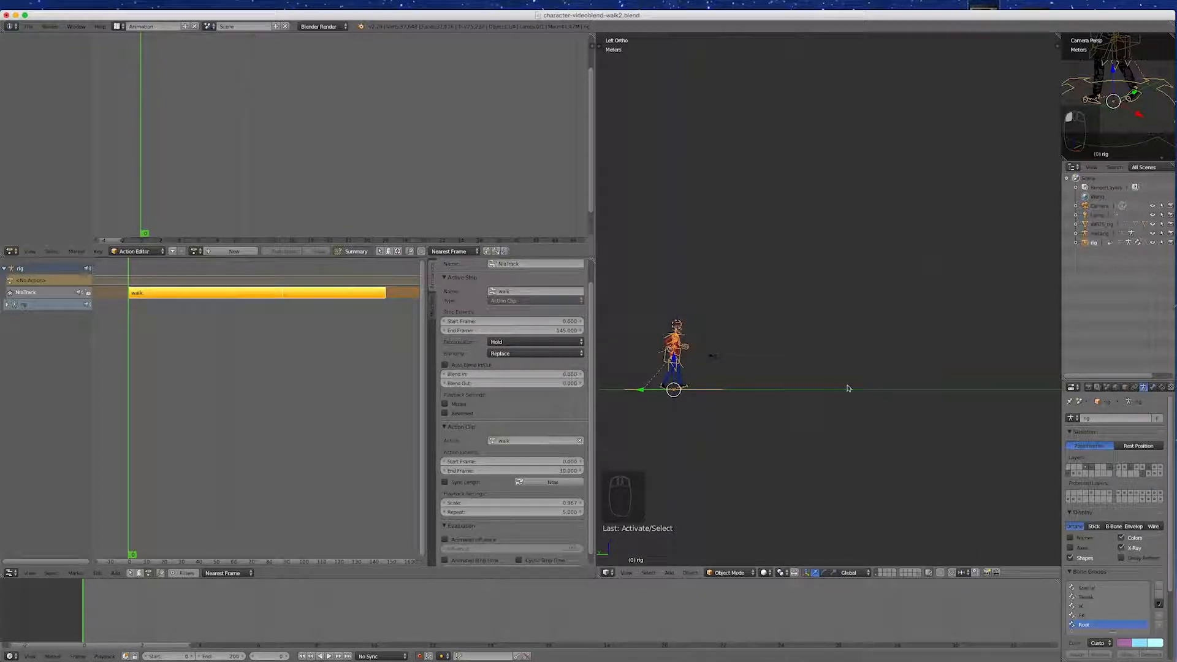
# Step: Try keyframing the rig's location, rotation and scale at frame 0, and unlink the action this generates
pyautogui.press('i')
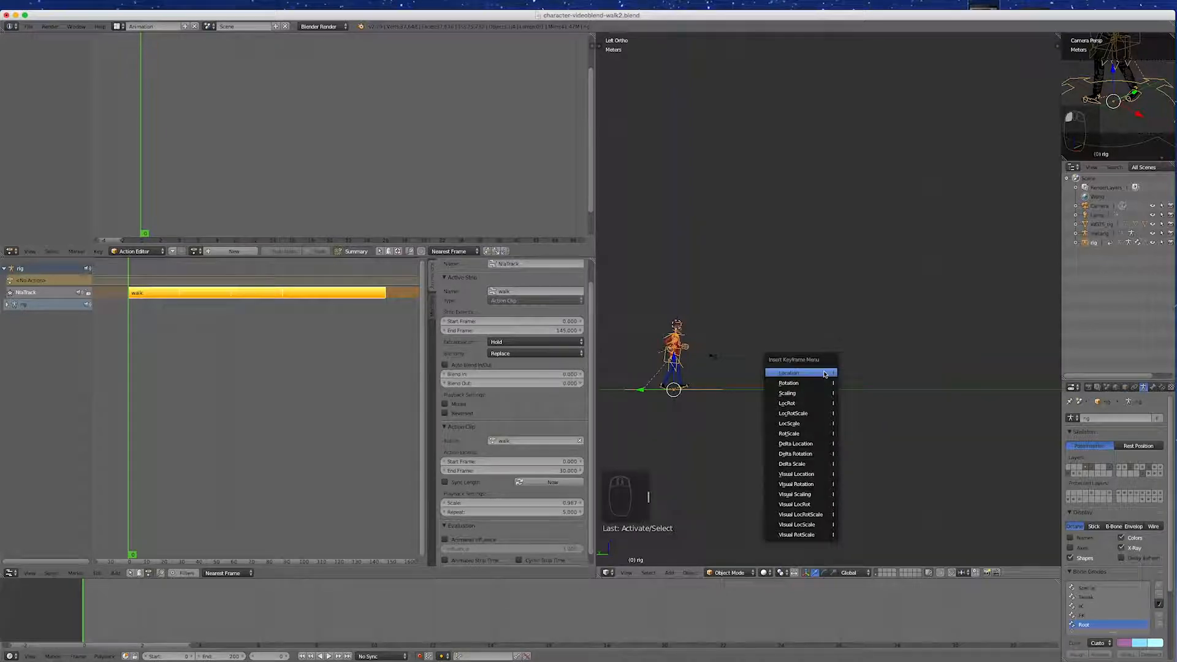
pyautogui.click(818, 418)
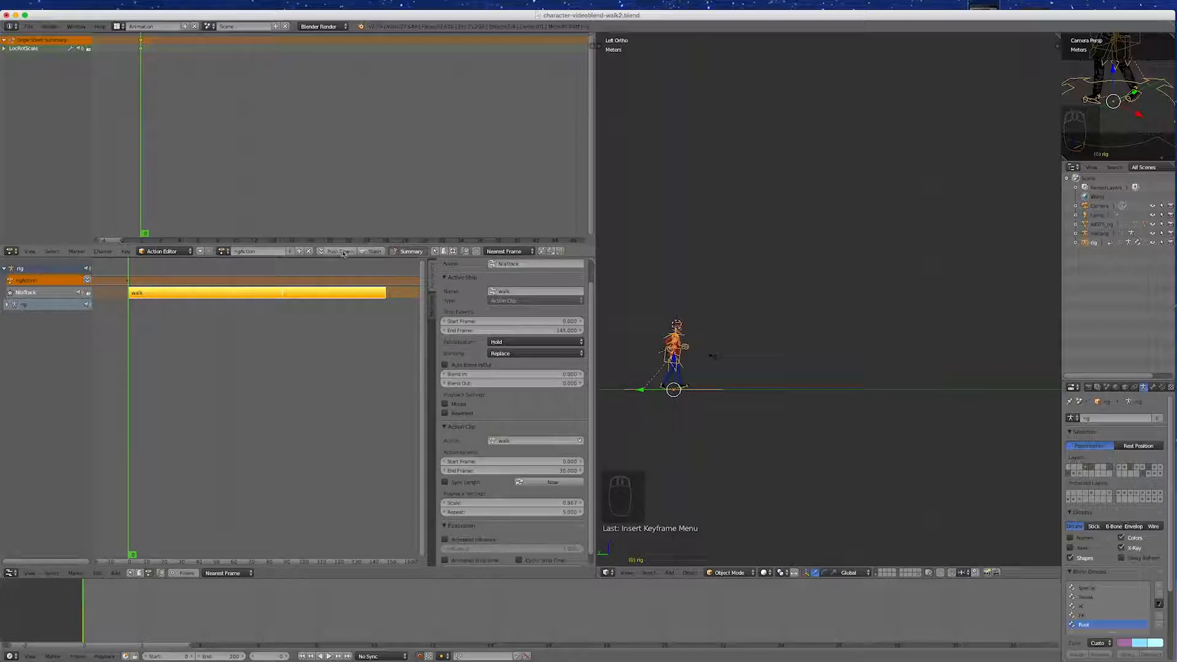
pyautogui.click(309, 251)
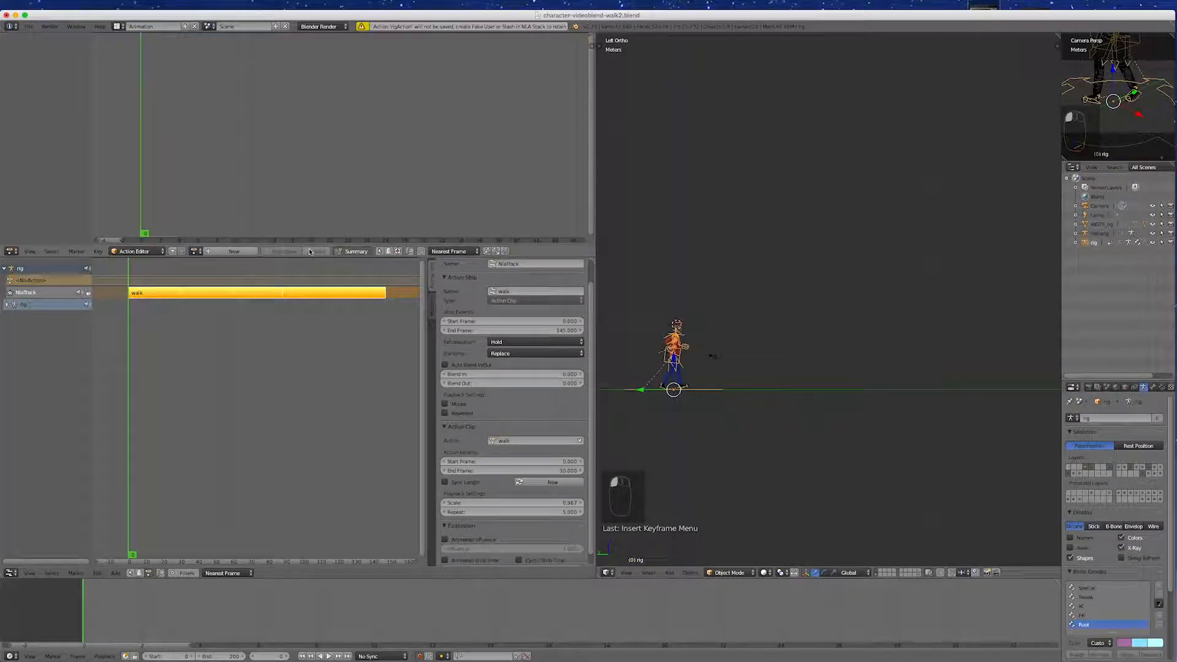
# Step: Create a new action for the rig in the Action Editor and name it forward
pyautogui.click(225, 252)
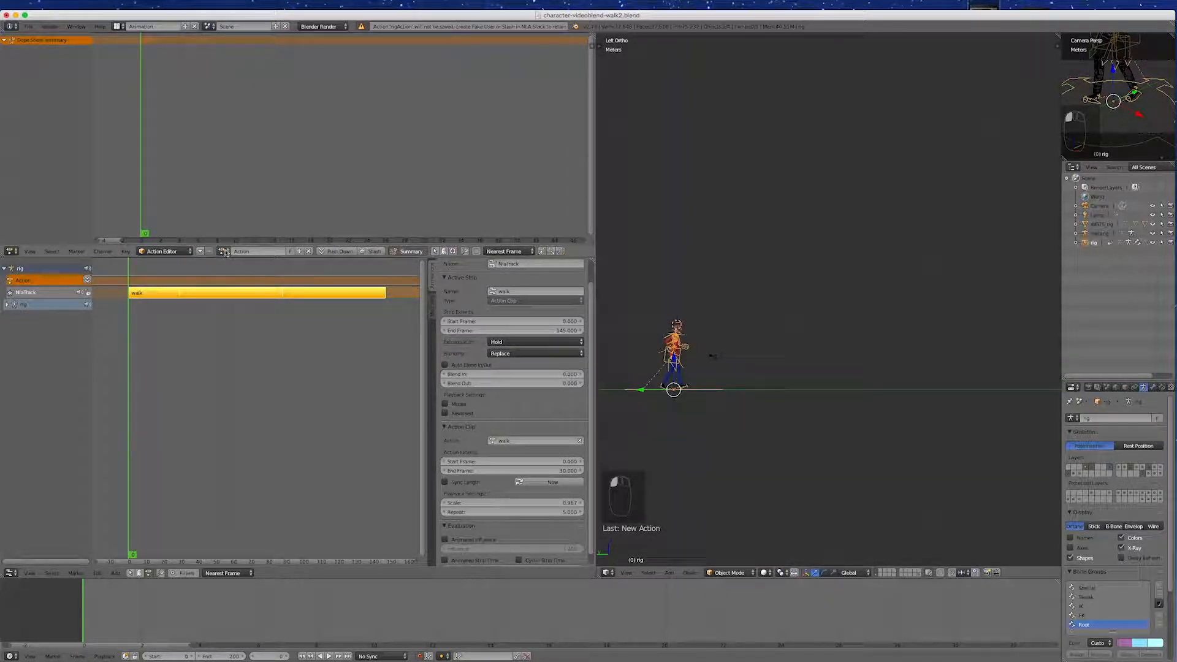
pyautogui.click(224, 252)
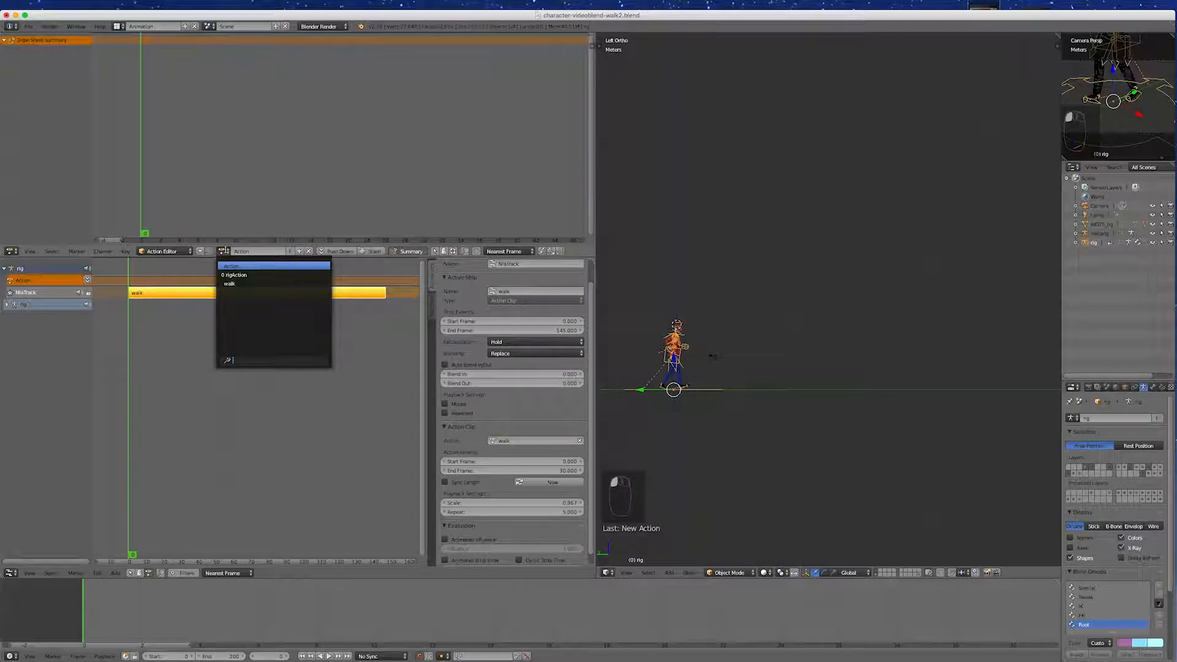
pyautogui.click(225, 250)
pyautogui.click(246, 251)
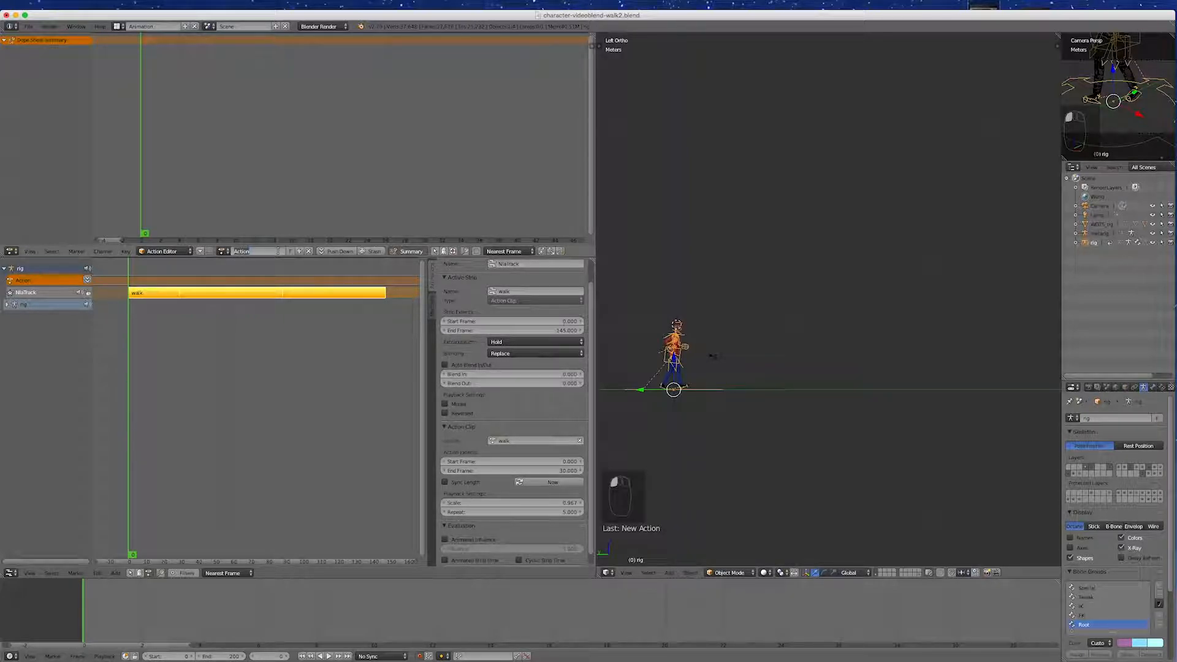
pyautogui.press('BackSpace')
pyautogui.press('Return')
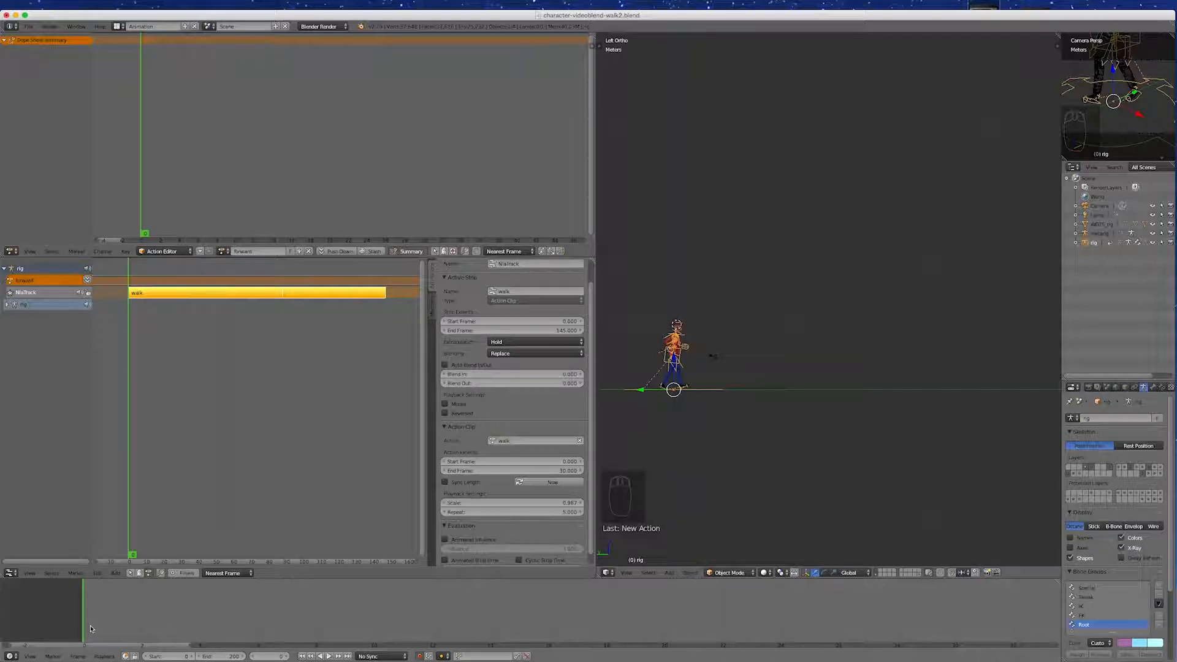
# Step: Keyframe the rig's location, rotation and scale at frame 0, and again at frame 145 with the rig moved ahead along the Y axis
pyautogui.press('i')
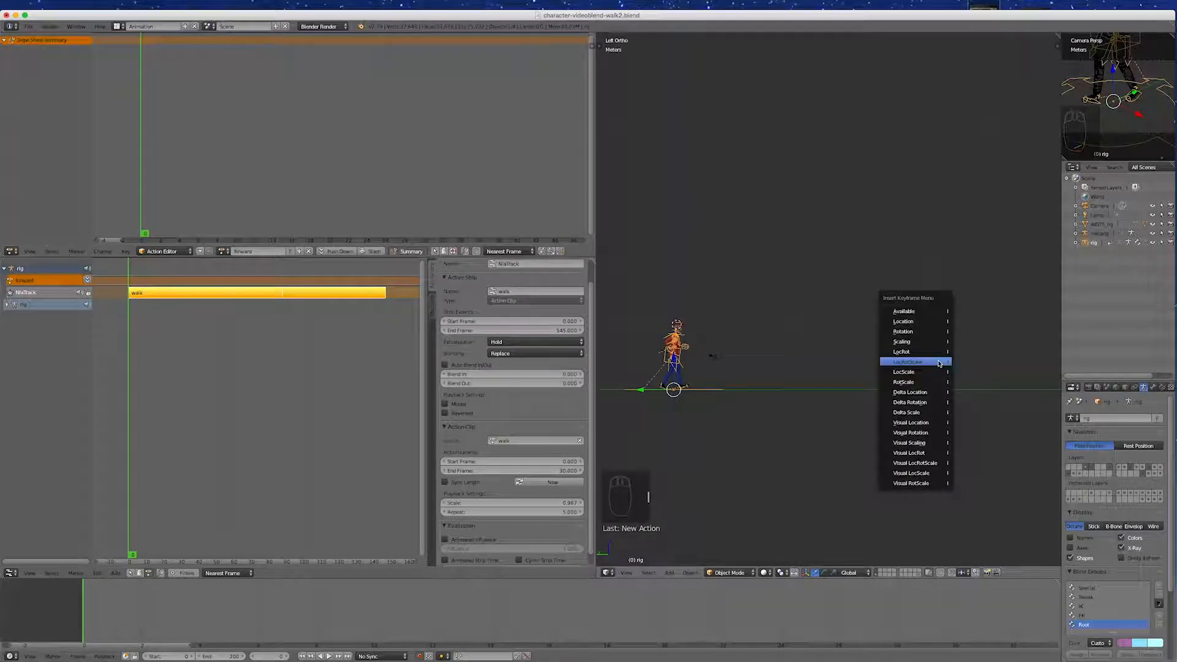
pyautogui.click(939, 364)
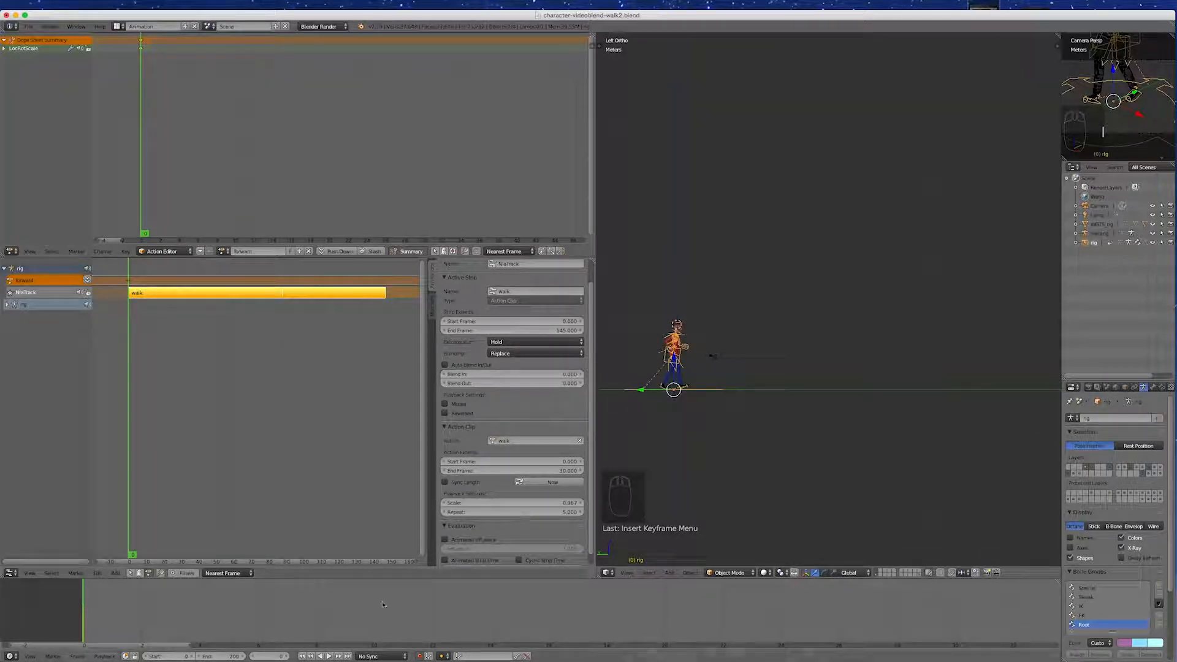
pyautogui.scroll(-5, 41, 619)
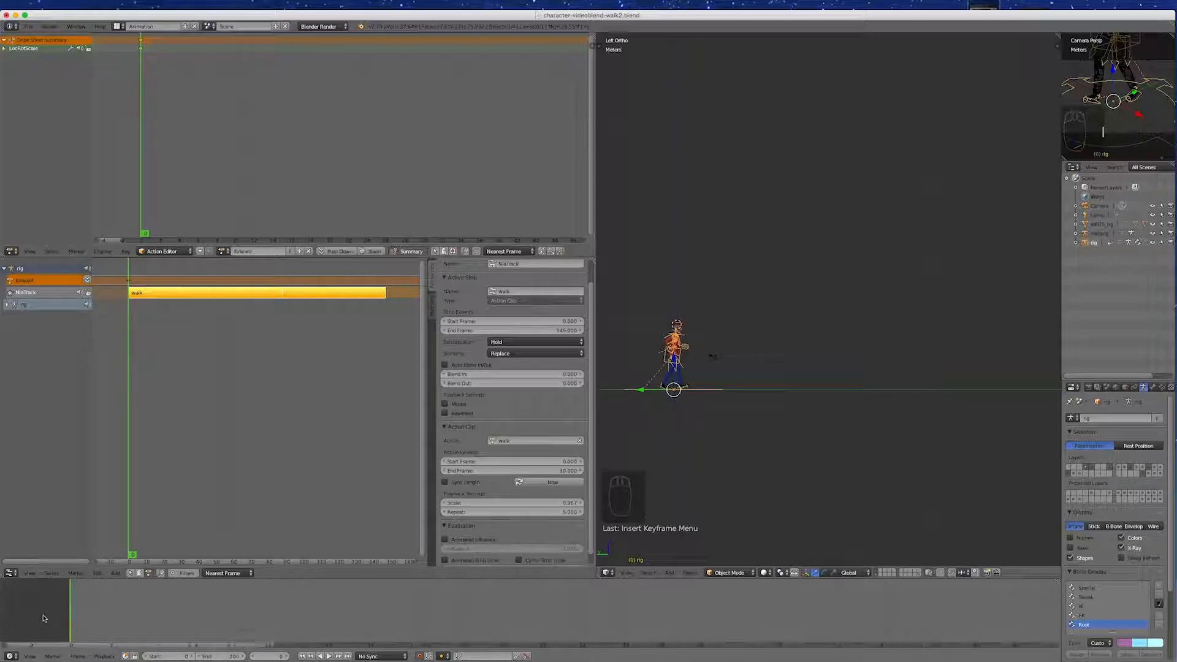
pyautogui.scroll(-6, 41, 619)
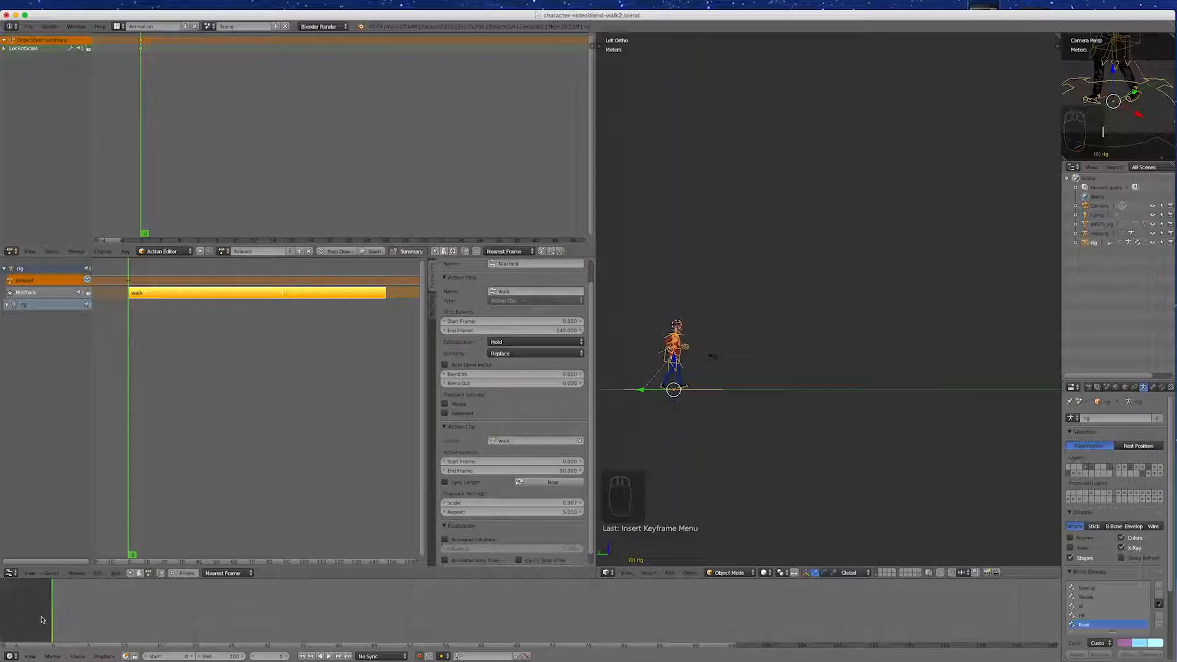
pyautogui.scroll(-2, 41, 619)
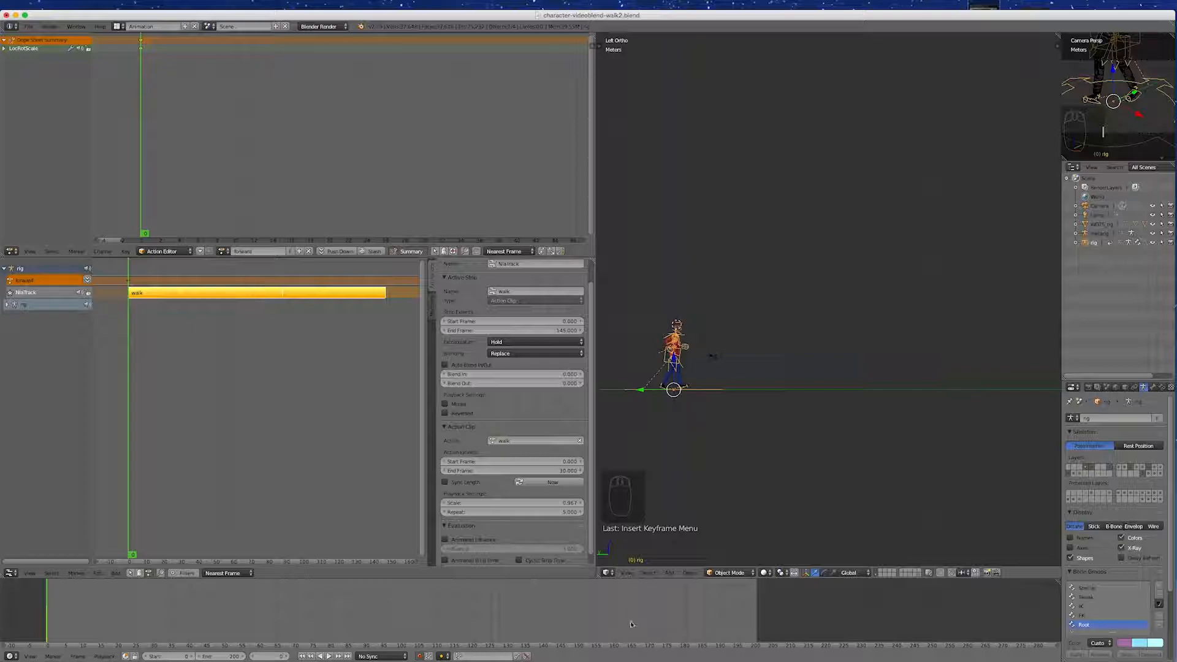
pyautogui.click(562, 625)
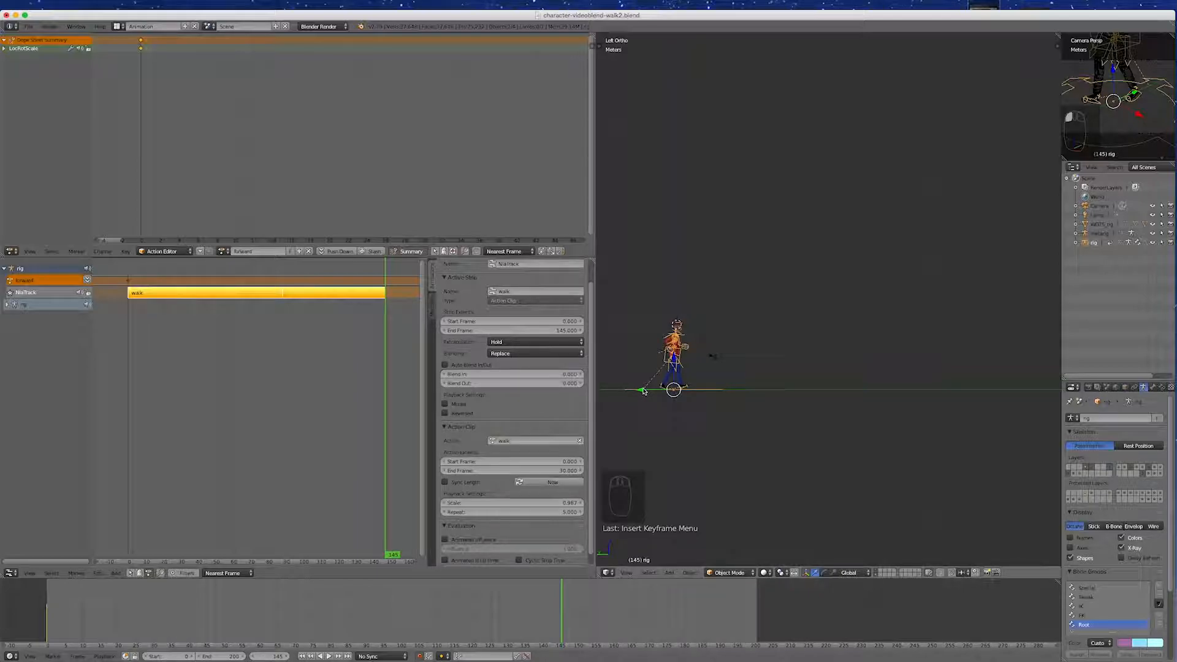
pyautogui.moveTo(642, 394); pyautogui.dragTo(900, 429)
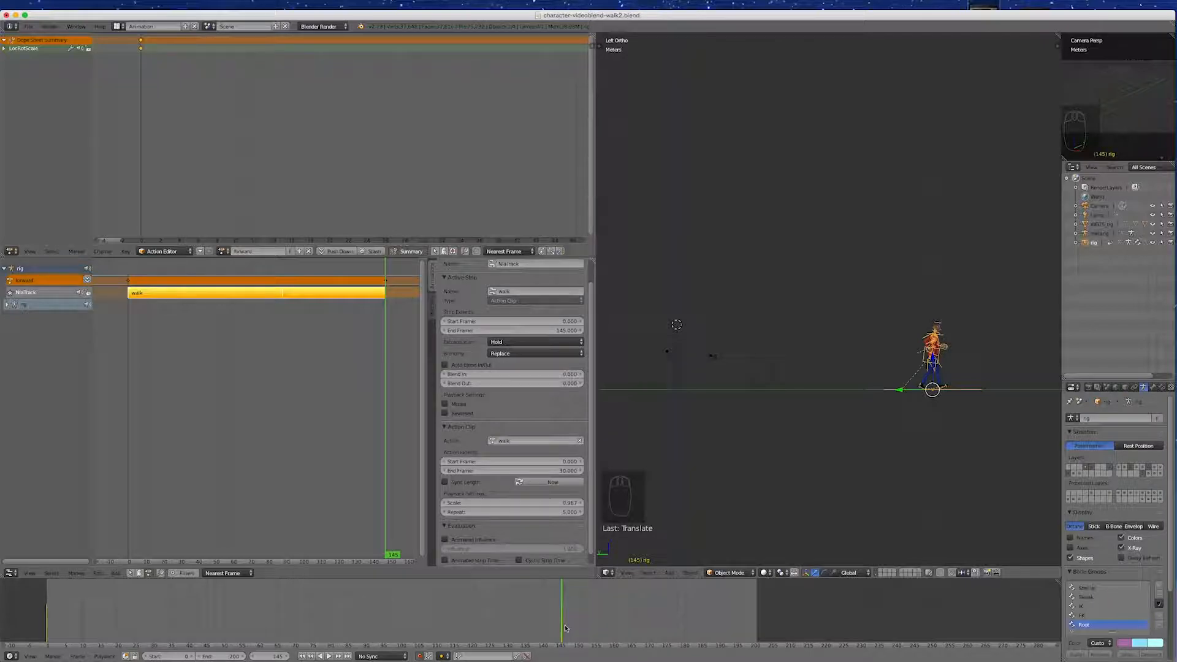
# Step: Play the animation to check the forward movement, and return to the first frame
pyautogui.click(328, 656)
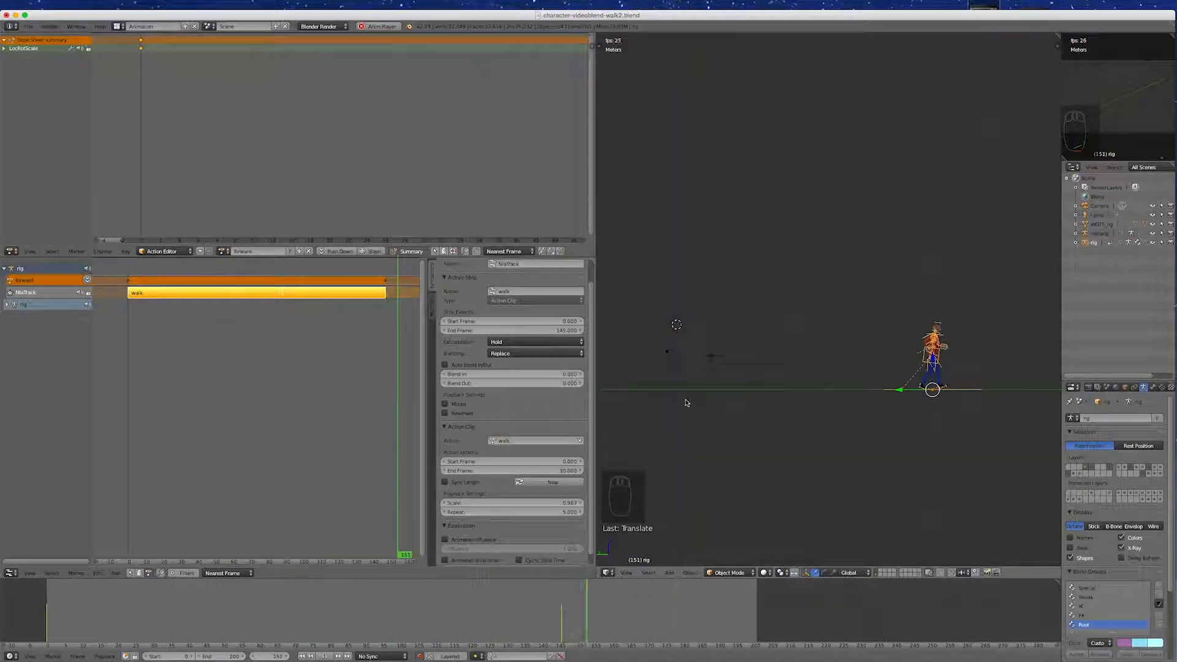
pyautogui.click(303, 657)
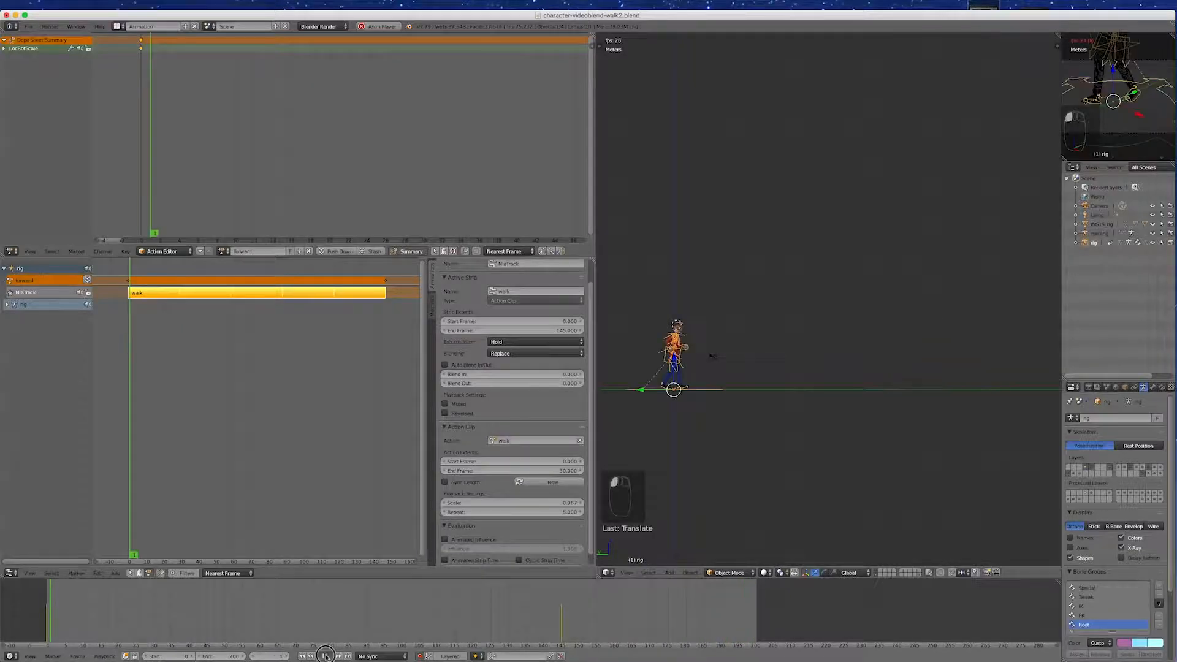
pyautogui.click(303, 657)
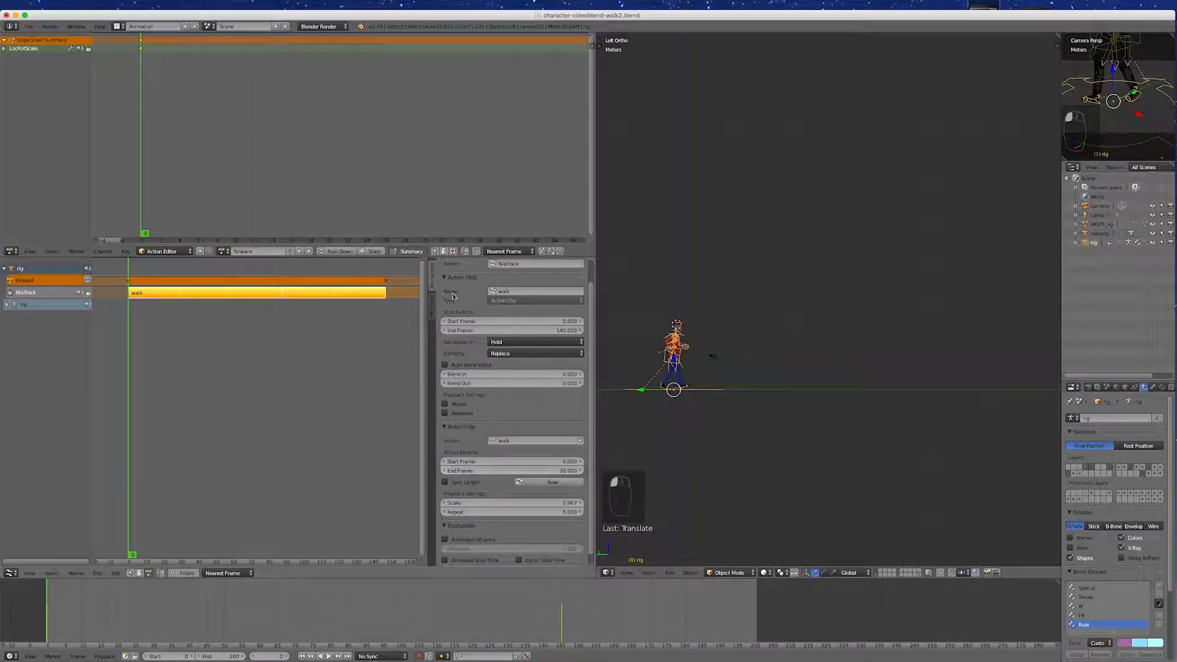
# Step: Set the interpolation mode of the forward action's frame 0 keyframe to Linear
pyautogui.scroll(-5, 181, 153)
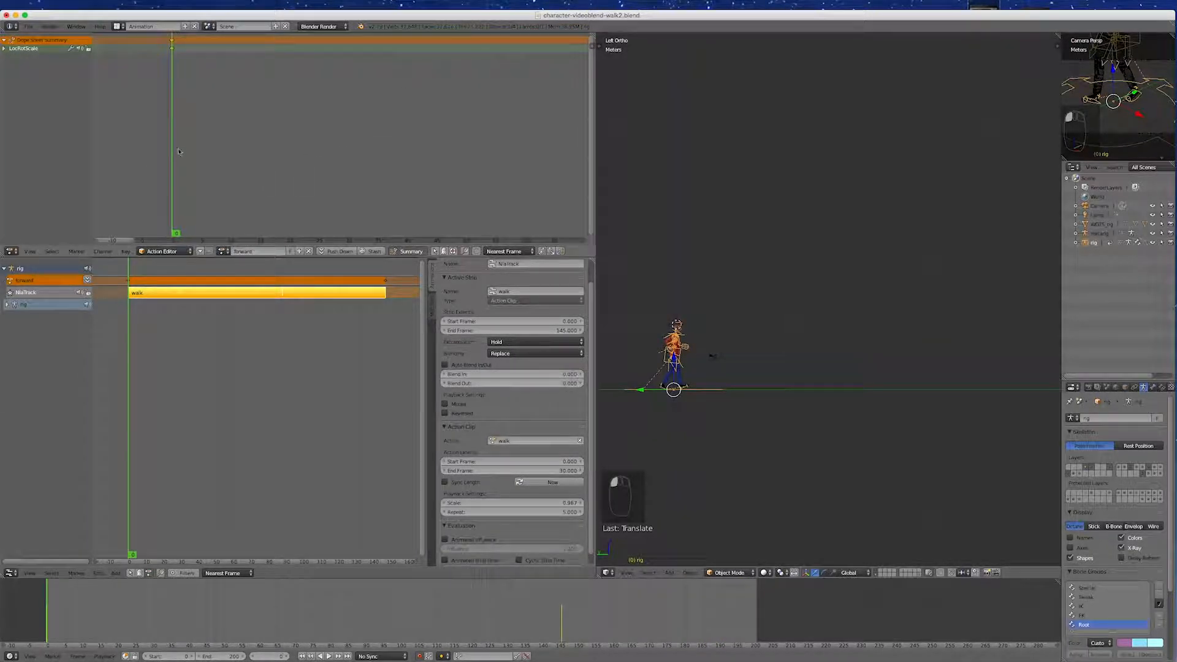
pyautogui.scroll(-6, 178, 154)
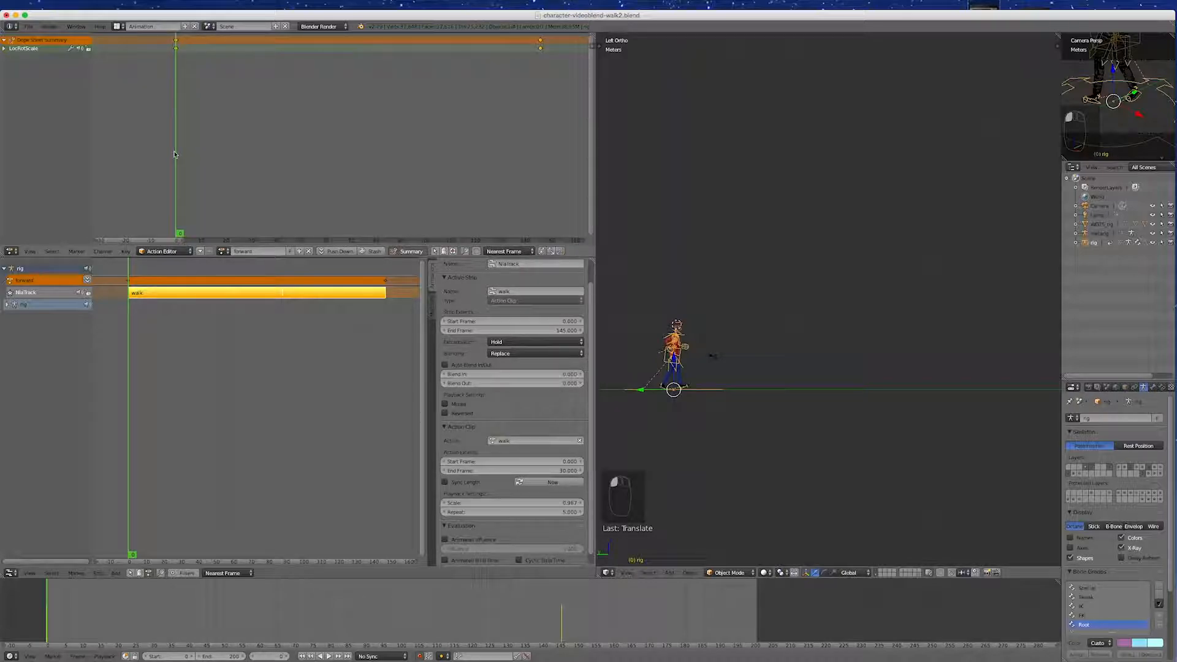
pyautogui.scroll(2, 174, 154)
pyautogui.rightClick(175, 48)
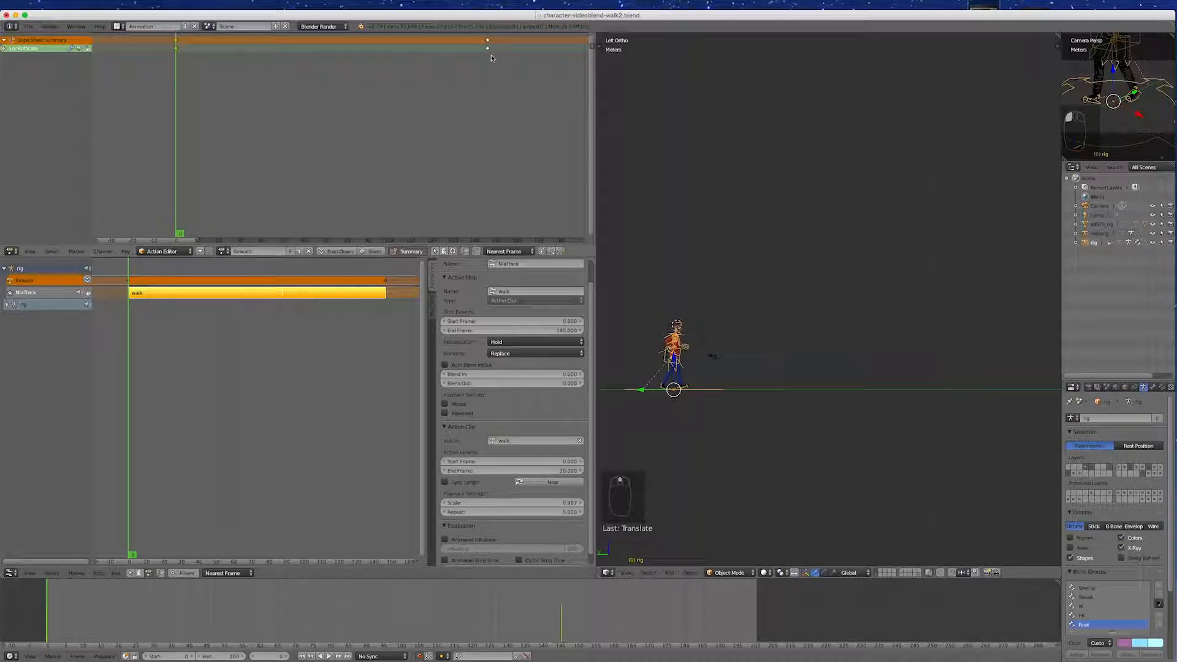
pyautogui.click(126, 252)
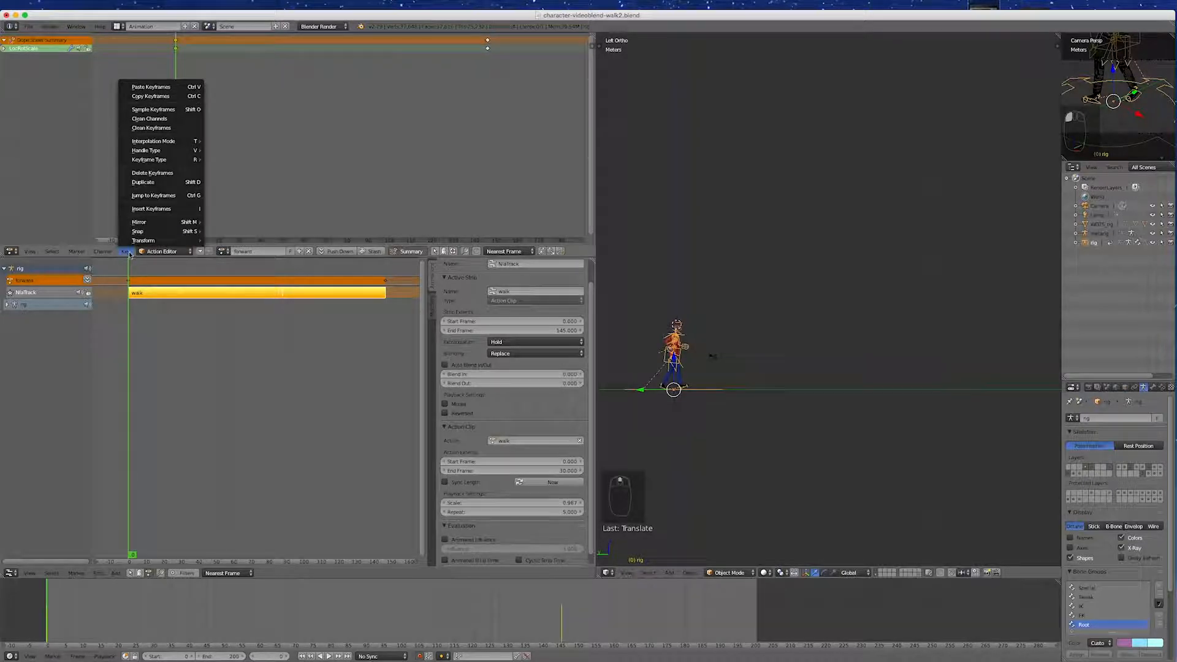
pyautogui.moveTo(154, 145)
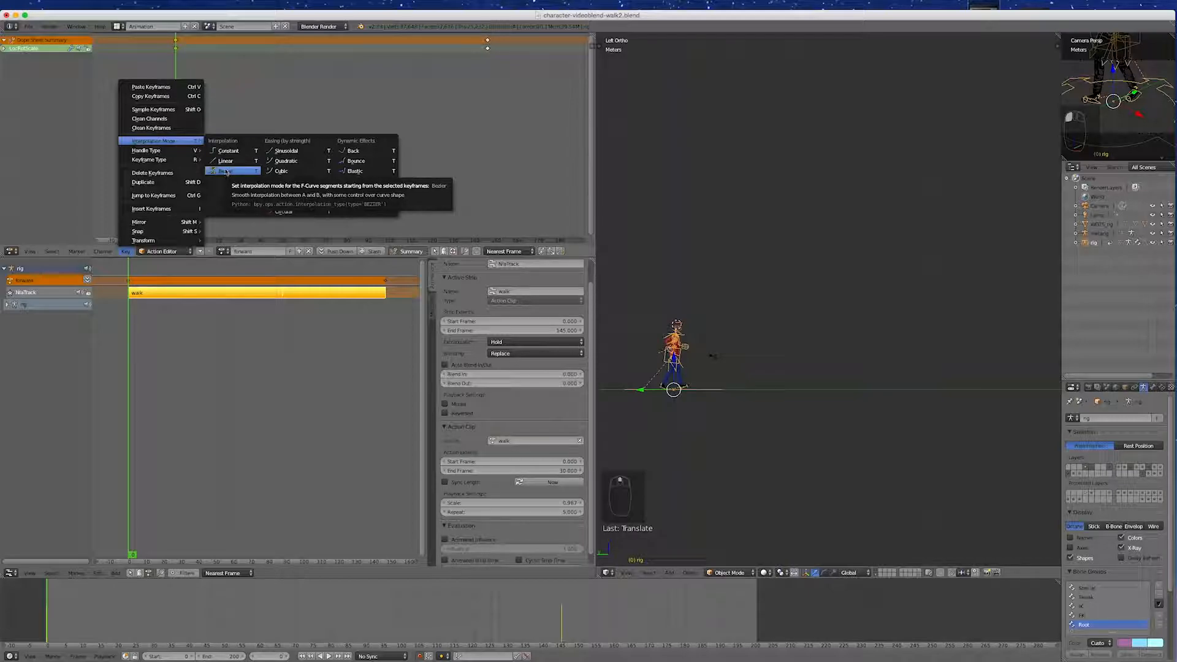
pyautogui.click(226, 171)
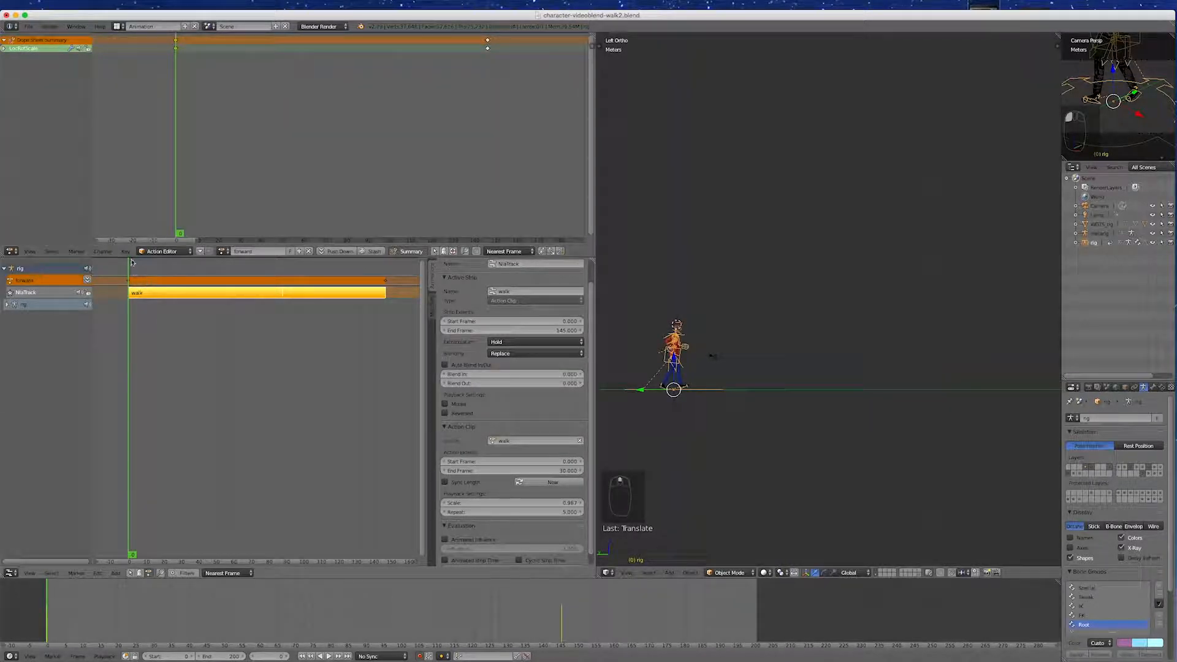
pyautogui.click(125, 251)
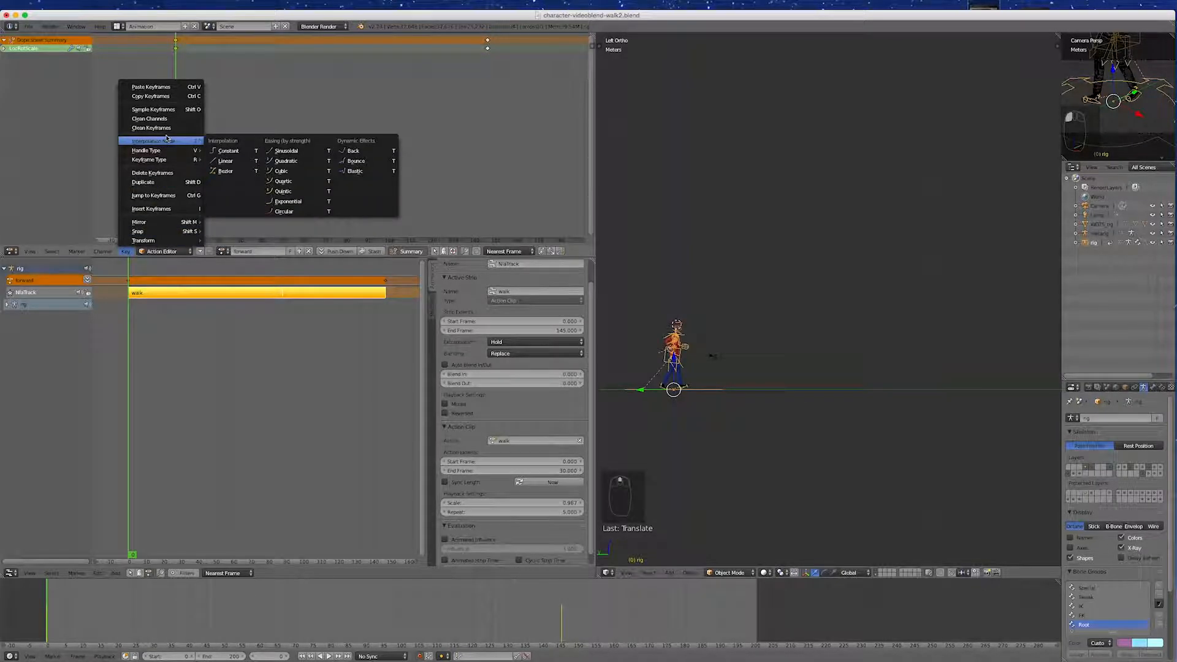
pyautogui.click(224, 161)
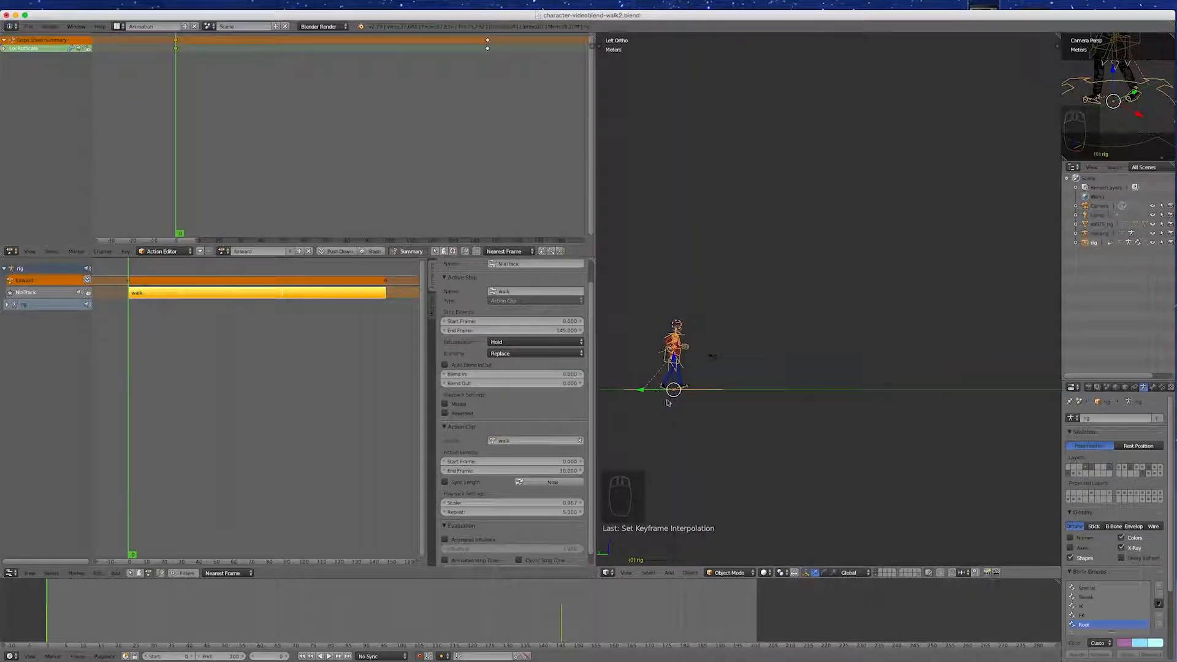
# Step: View the rig's movement curve in the Graph Editor, and switch that area back to the NLA Editor
pyautogui.click(10, 573)
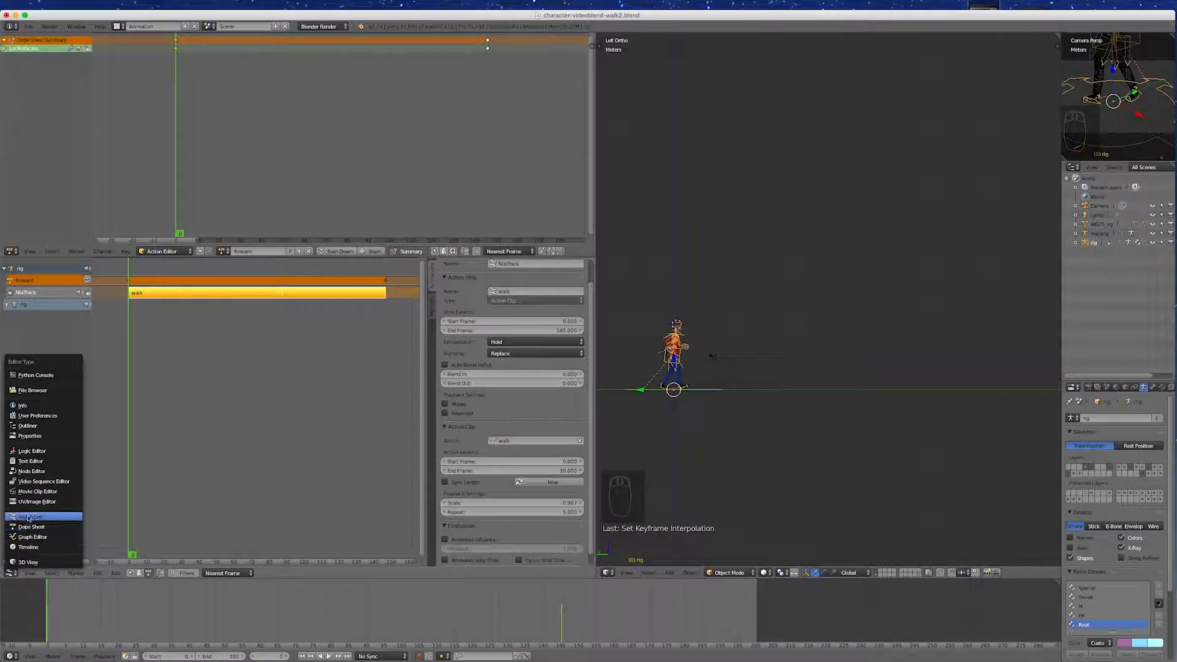
pyautogui.click(26, 537)
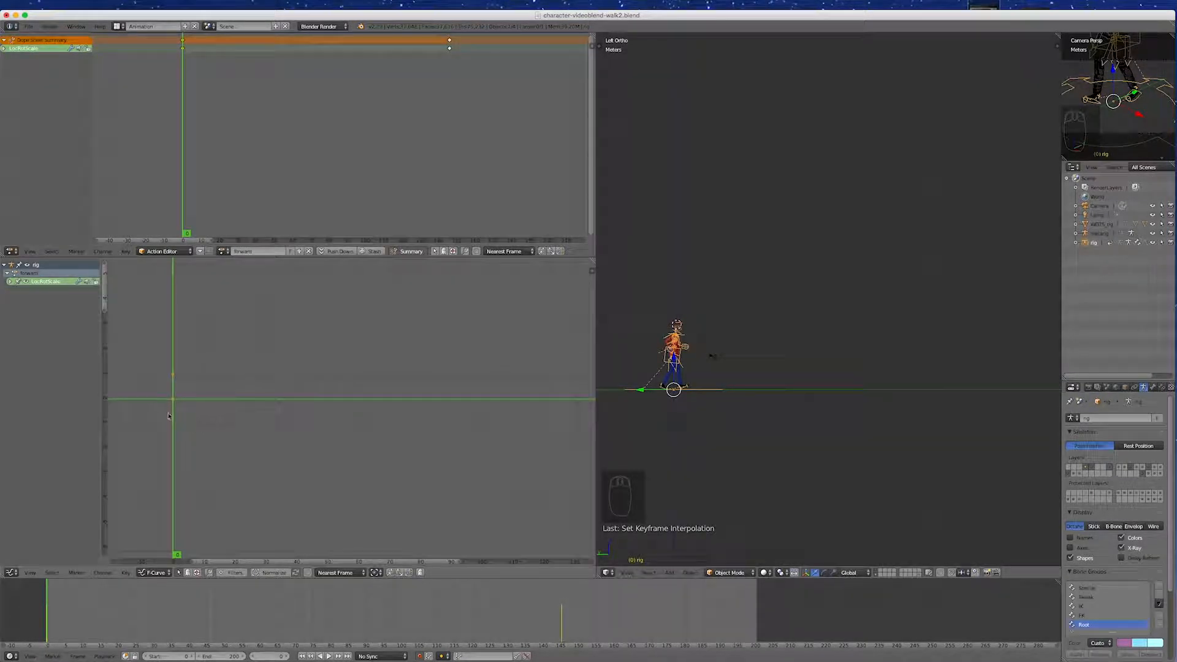
pyautogui.keyDown('ctrl'); pyautogui.moveTo(169, 416); pyautogui.dragTo(179, 395, button='middle'); pyautogui.keyUp('ctrl')
pyautogui.scroll(-2, 179, 396)
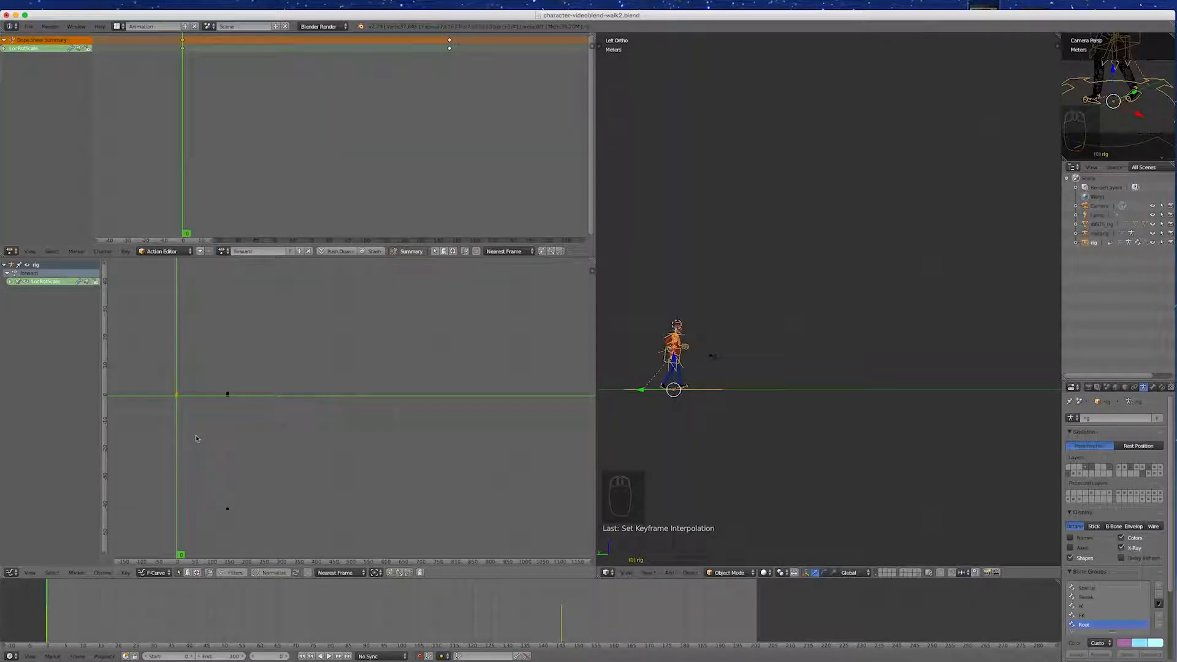
pyautogui.click(11, 572)
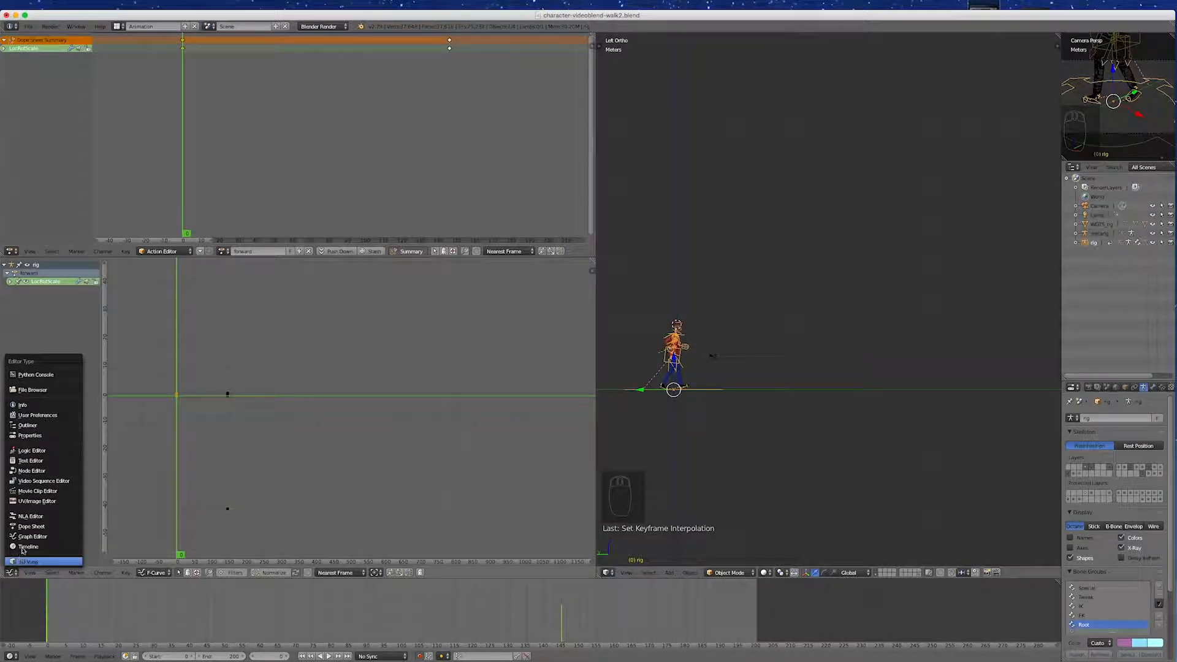
pyautogui.click(30, 515)
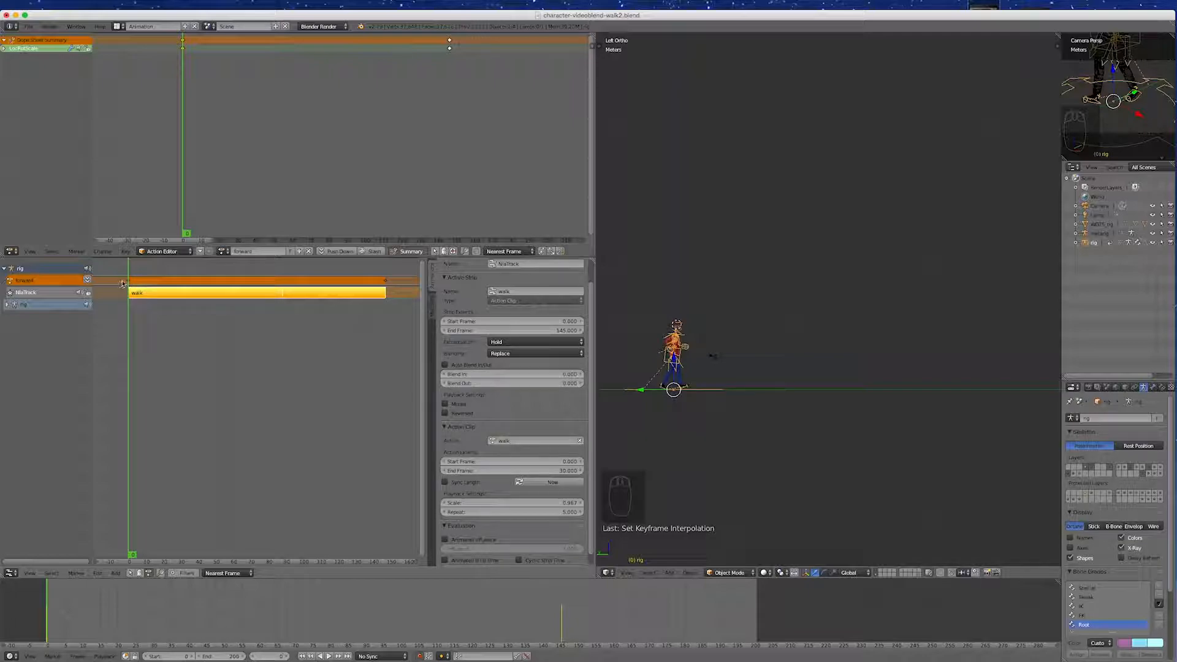
# Step: Play the walk and examine it from the front, right and left sides, and return to the first frame
pyautogui.click(329, 656)
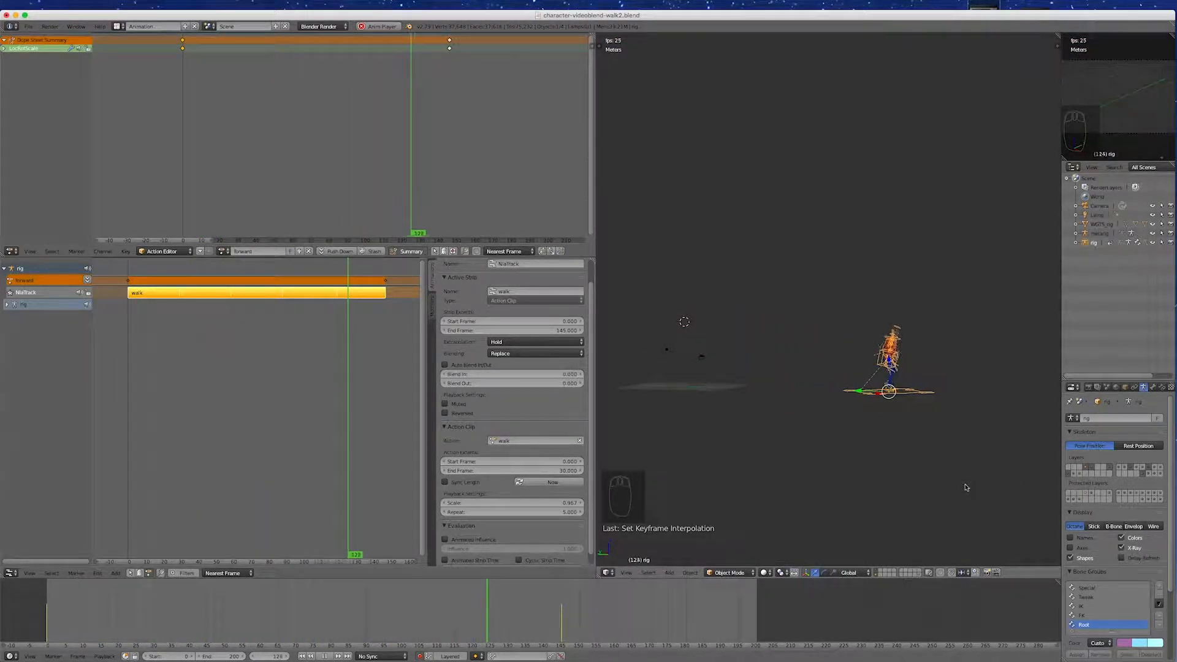
pyautogui.press('KP_1')
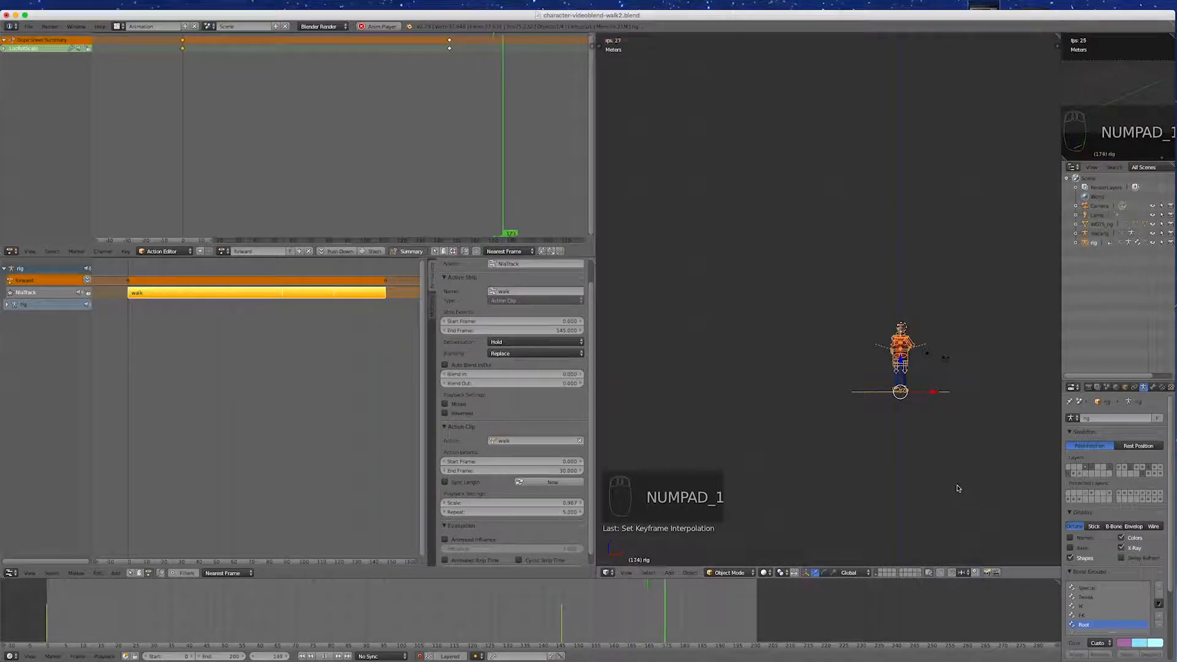
pyautogui.press('KP_3')
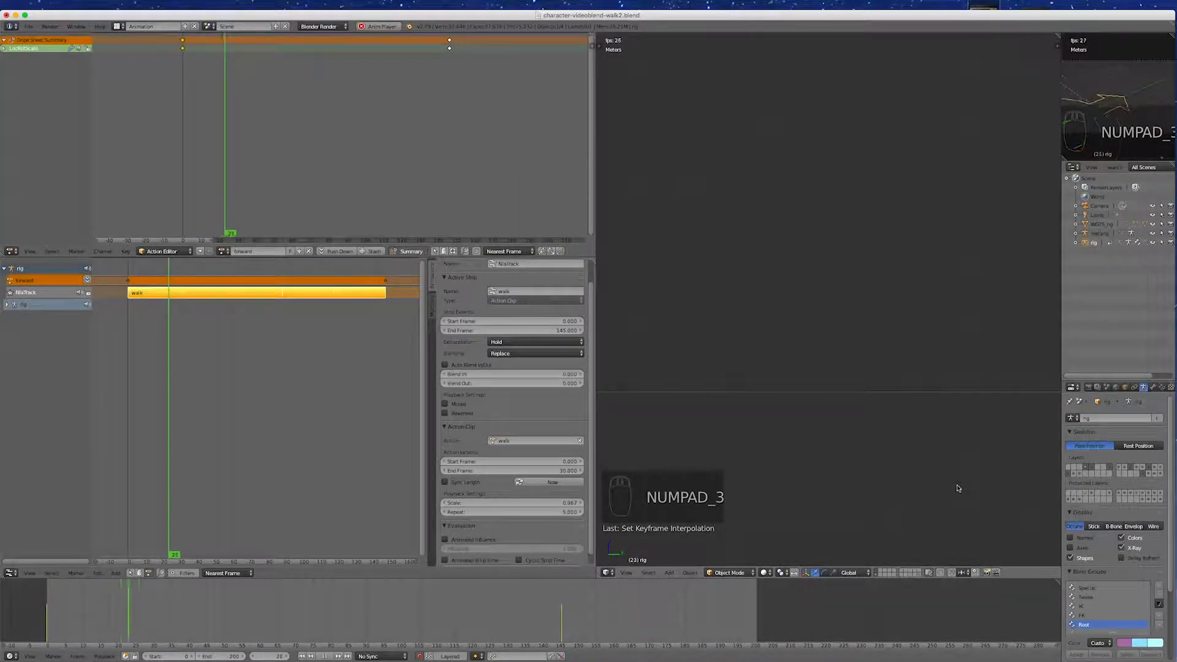
pyautogui.scroll(-4, 938, 484)
pyautogui.scroll(5, 964, 474)
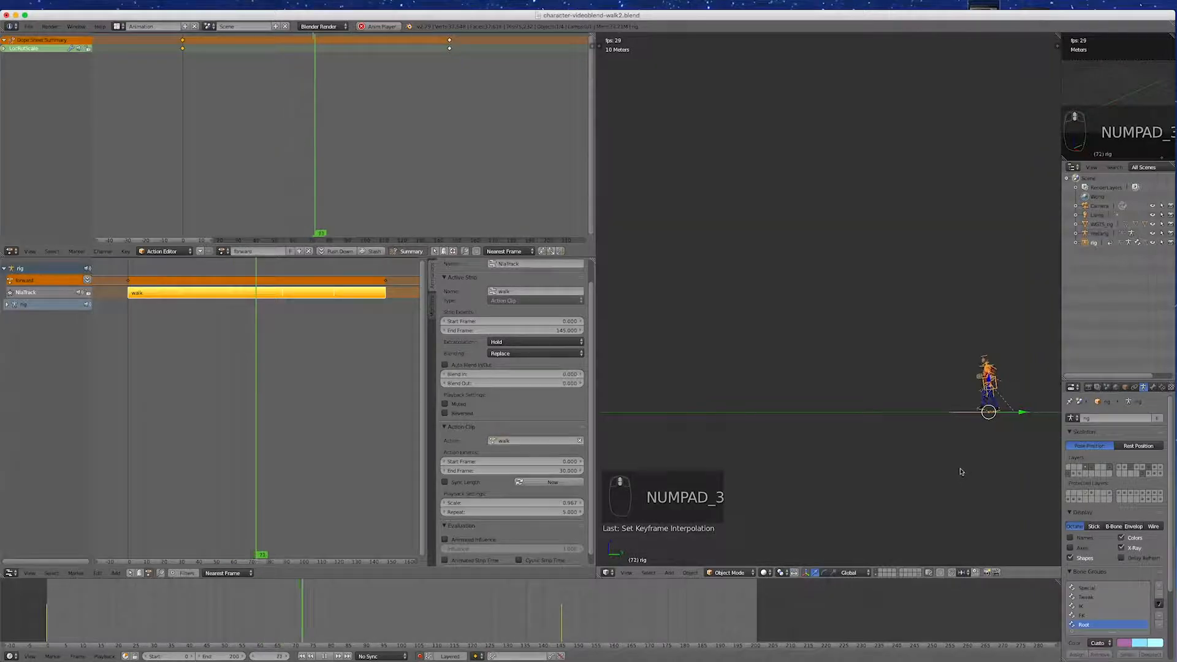
pyautogui.scroll(2, 934, 429)
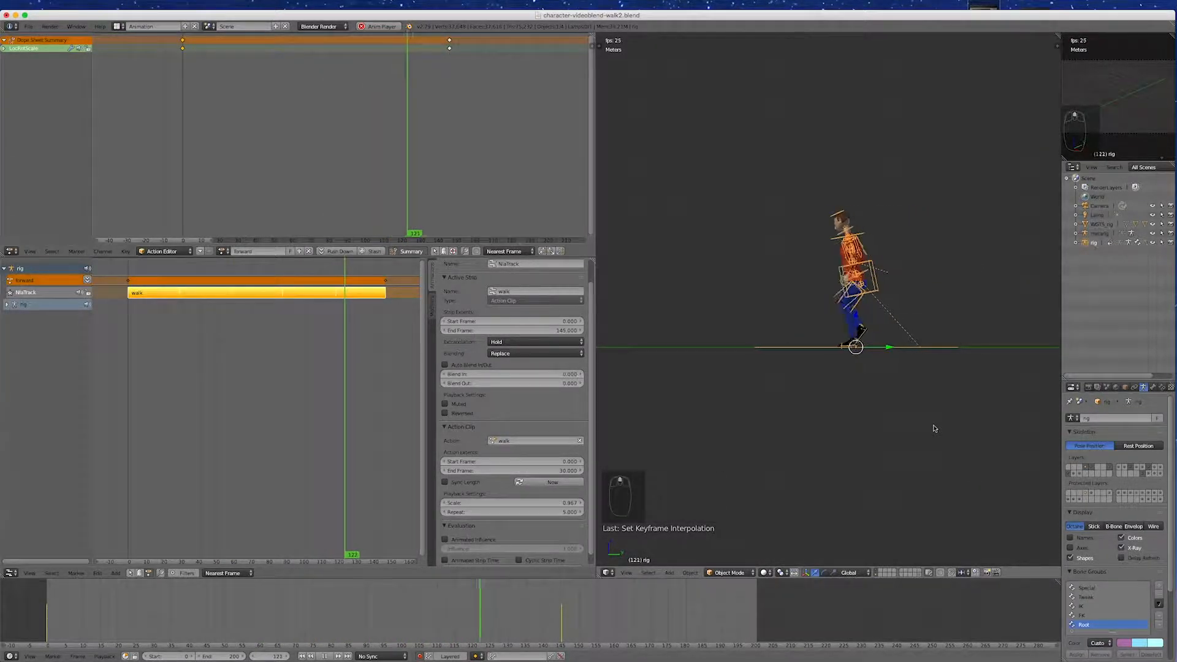
pyautogui.moveTo(854, 454); pyautogui.dragTo(914, 488, button='middle')
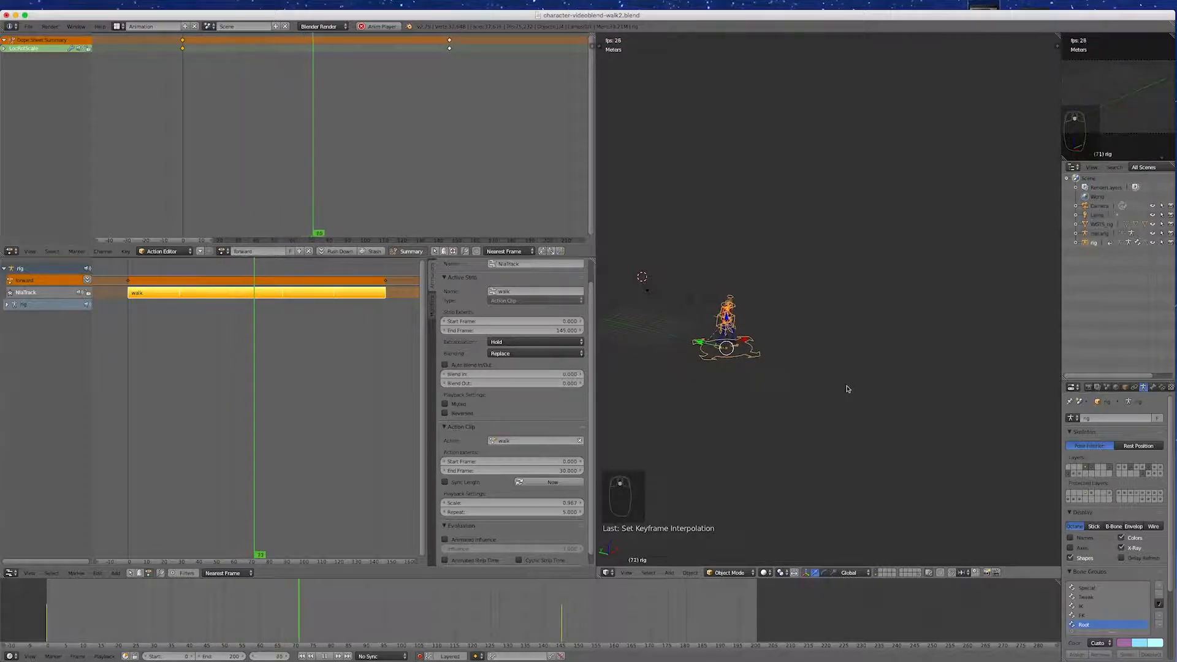
pyautogui.press('ctrl+KP_3')
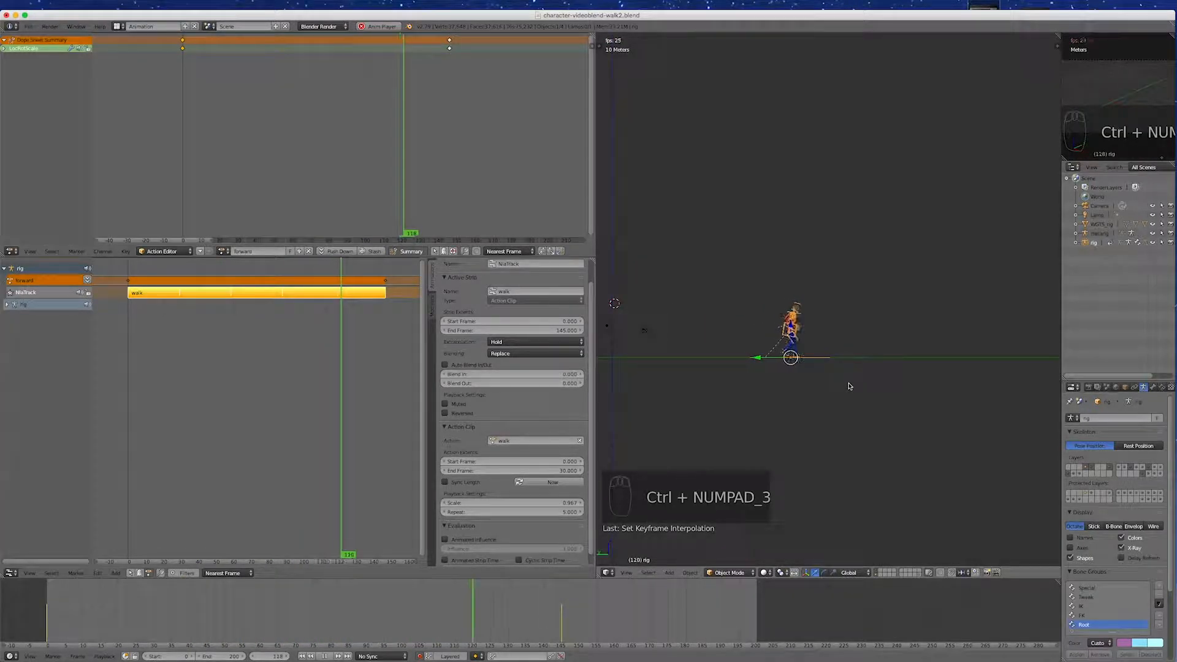
pyautogui.click(325, 656)
pyautogui.click(301, 657)
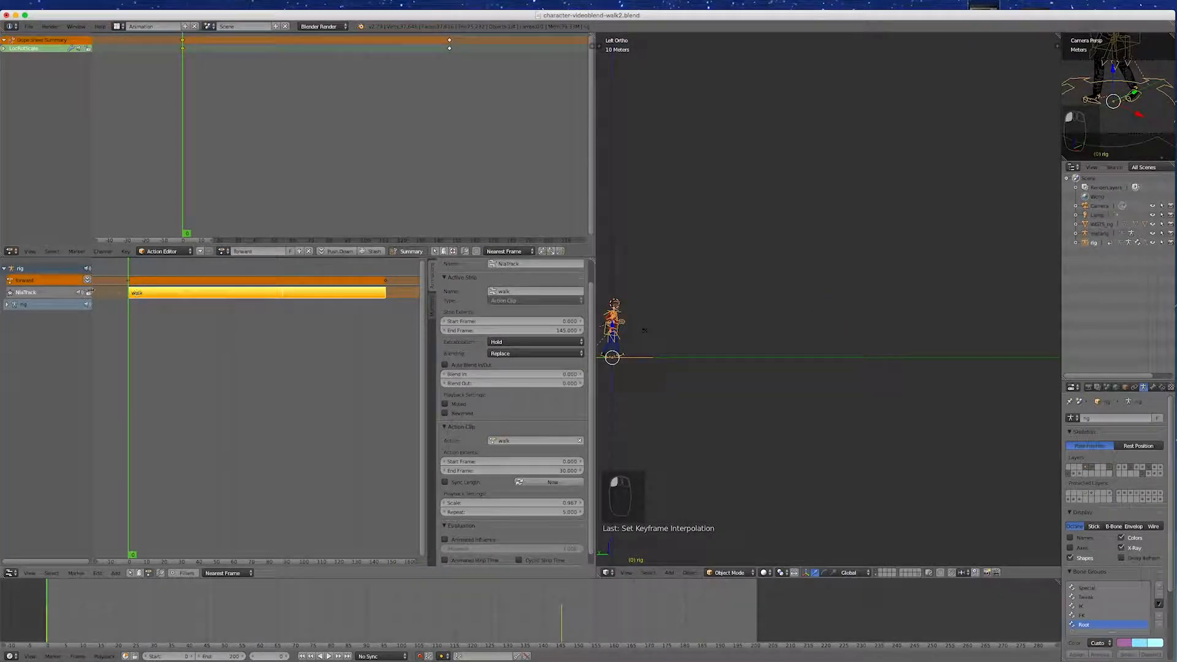
# Step: Push the forward action down into its own NLA strip above the walk strip
pyautogui.click(88, 280)
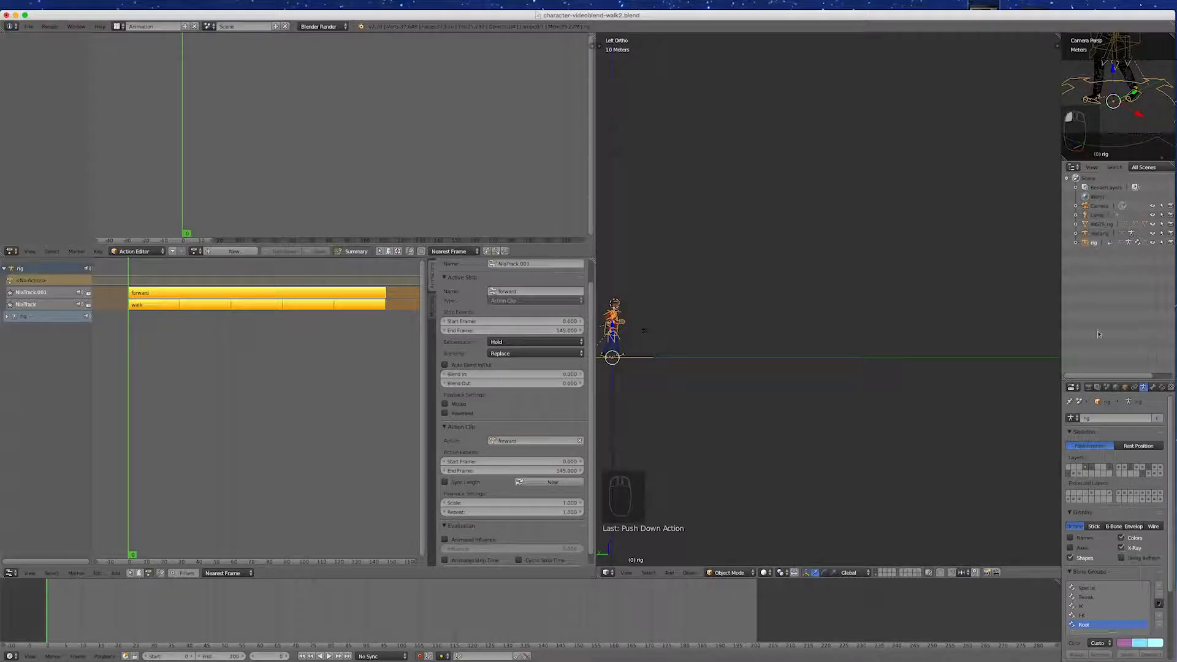
pyautogui.scroll(-3, 809, 399)
pyautogui.scroll(4, 602, 350)
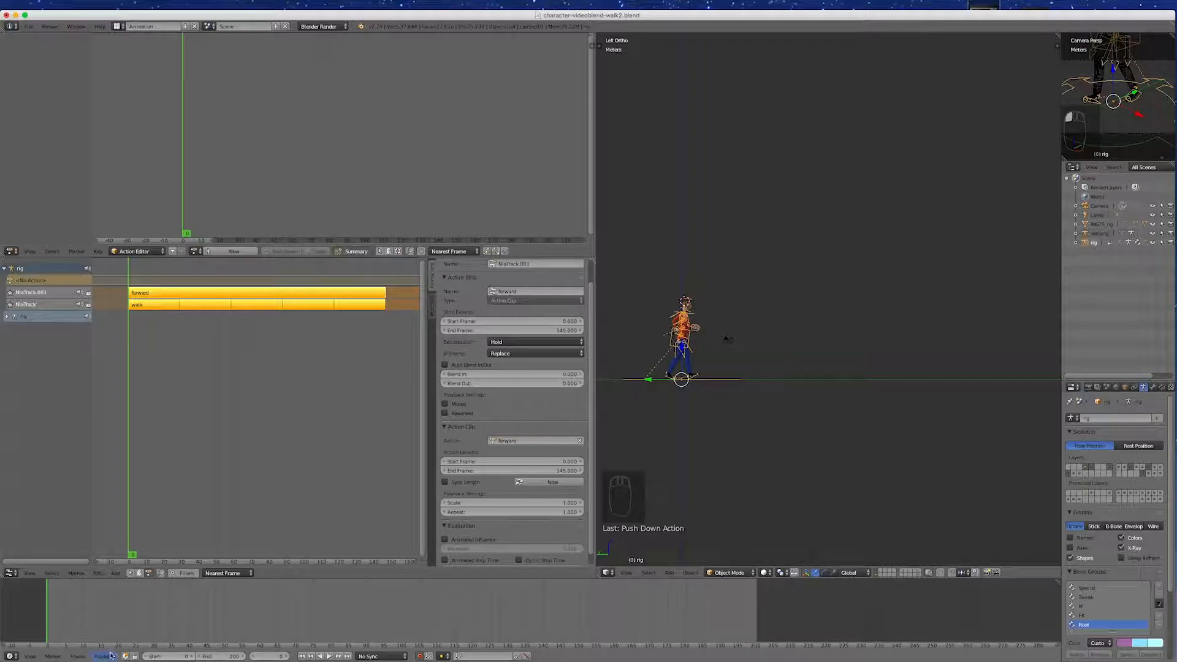
# Step: Scrub the animation to frame 68 and examine the character's mid-walk pose up close from an angled view
pyautogui.moveTo(55, 627); pyautogui.dragTo(289, 611)
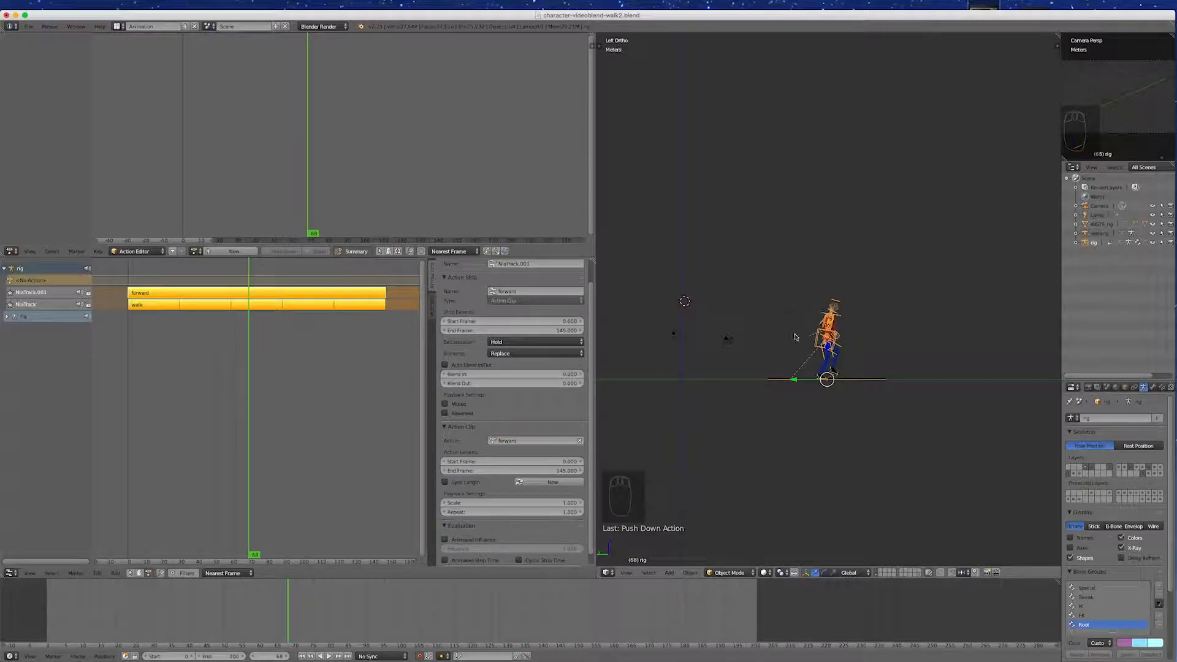
pyautogui.scroll(-3, 797, 374)
pyautogui.scroll(5, 827, 379)
pyautogui.moveTo(827, 380); pyautogui.dragTo(824, 438, button='middle')
pyautogui.scroll(2, 803, 358)
pyautogui.scroll(3, 810, 409)
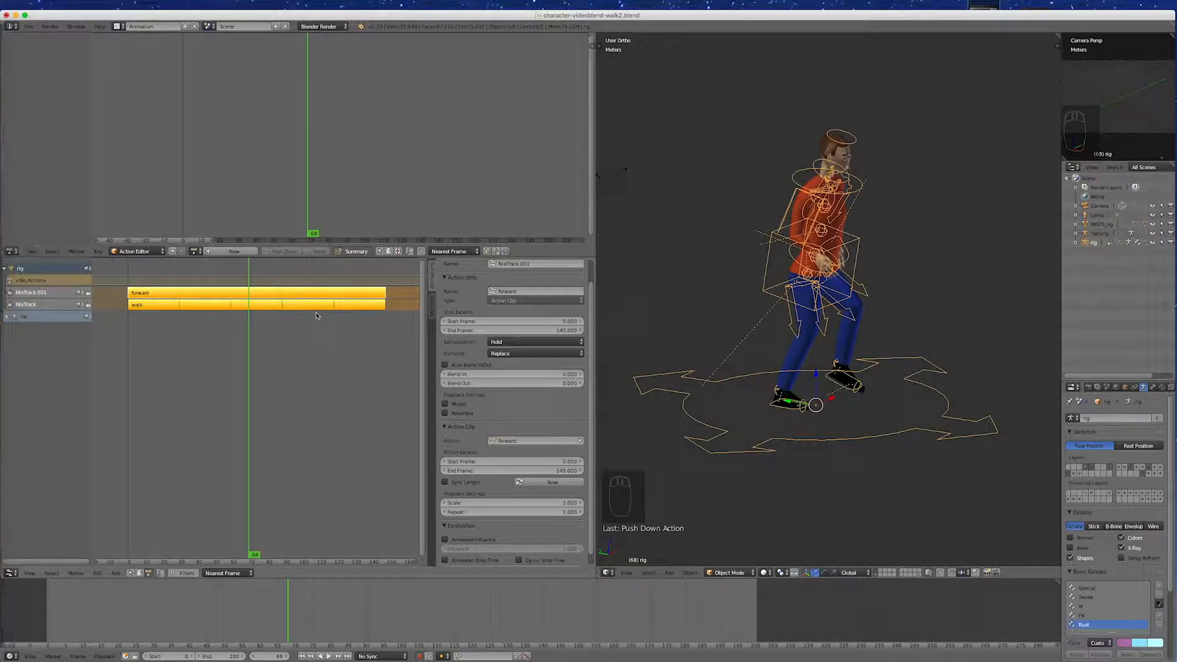
# Step: Create a new action for the rig in the Action Editor and name it wave
pyautogui.click(247, 257)
pyautogui.click(253, 251)
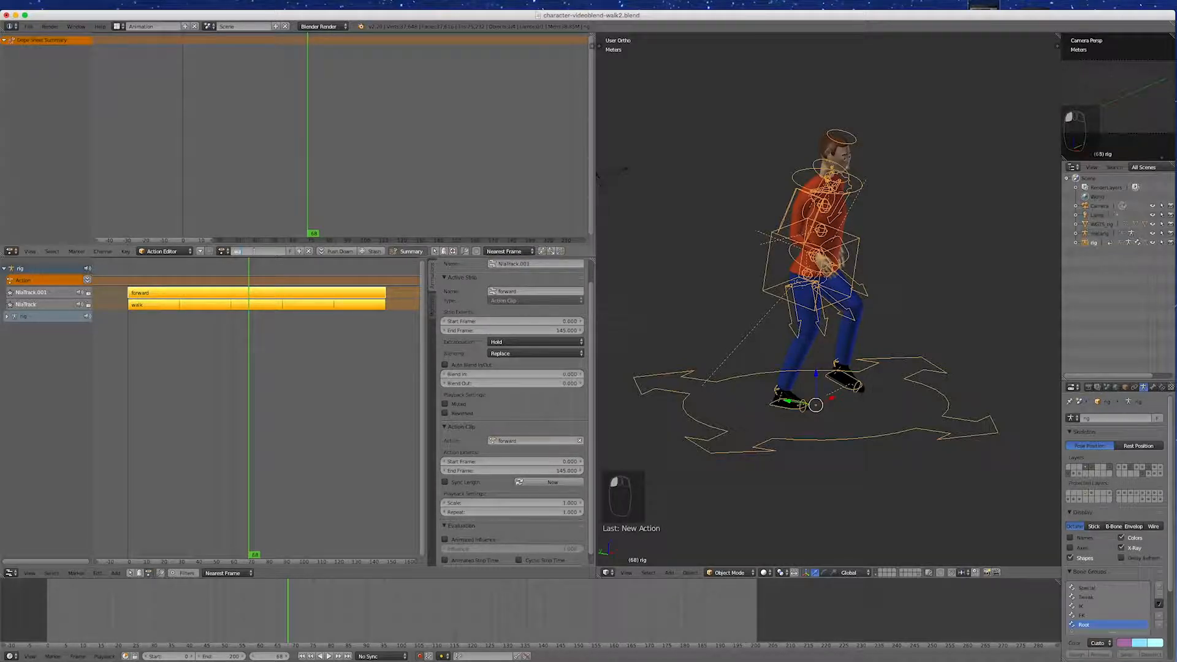
pyautogui.press('Return')
# Step: Switch the rig to Pose Mode and select the character's head control
pyautogui.moveTo(254, 372); pyautogui.dragTo(207, 375)
pyautogui.moveTo(867, 265); pyautogui.dragTo(833, 323, button='middle')
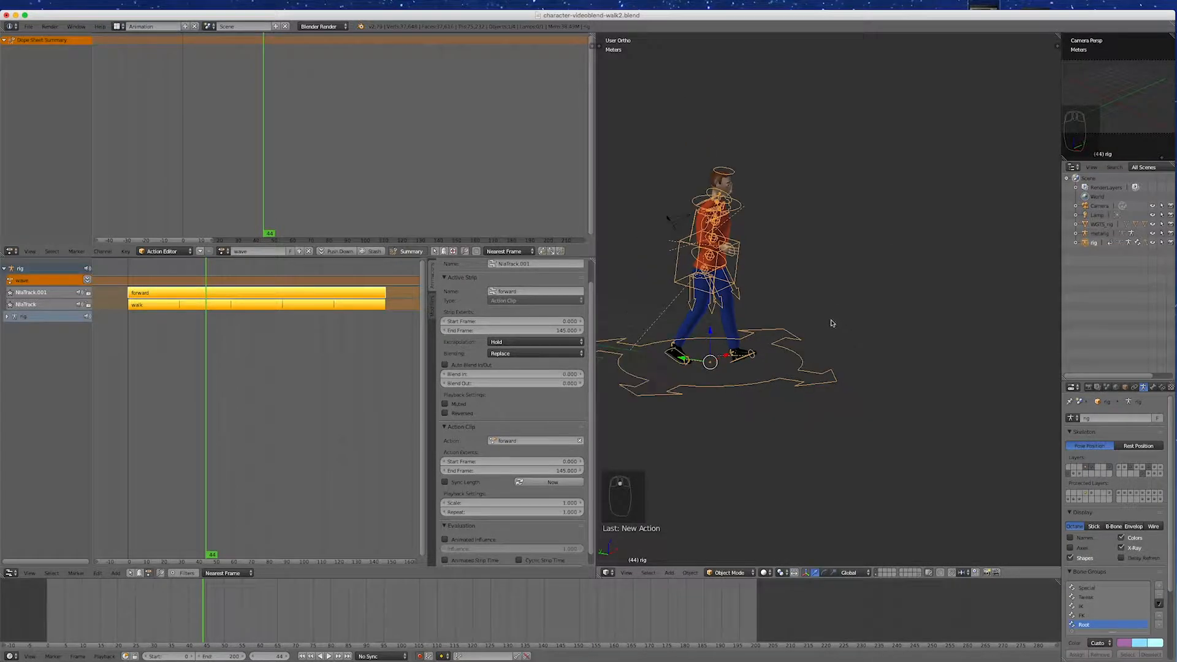
pyautogui.hotkey('ctrl', 'Tab')
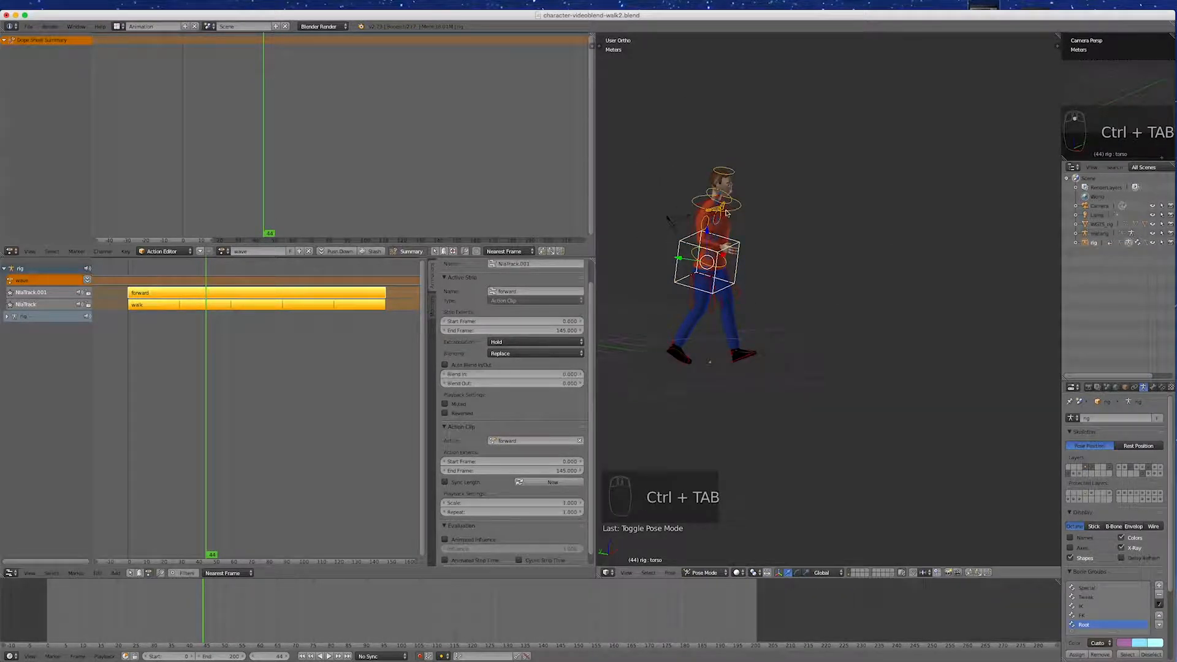
pyautogui.scroll(3, 705, 187)
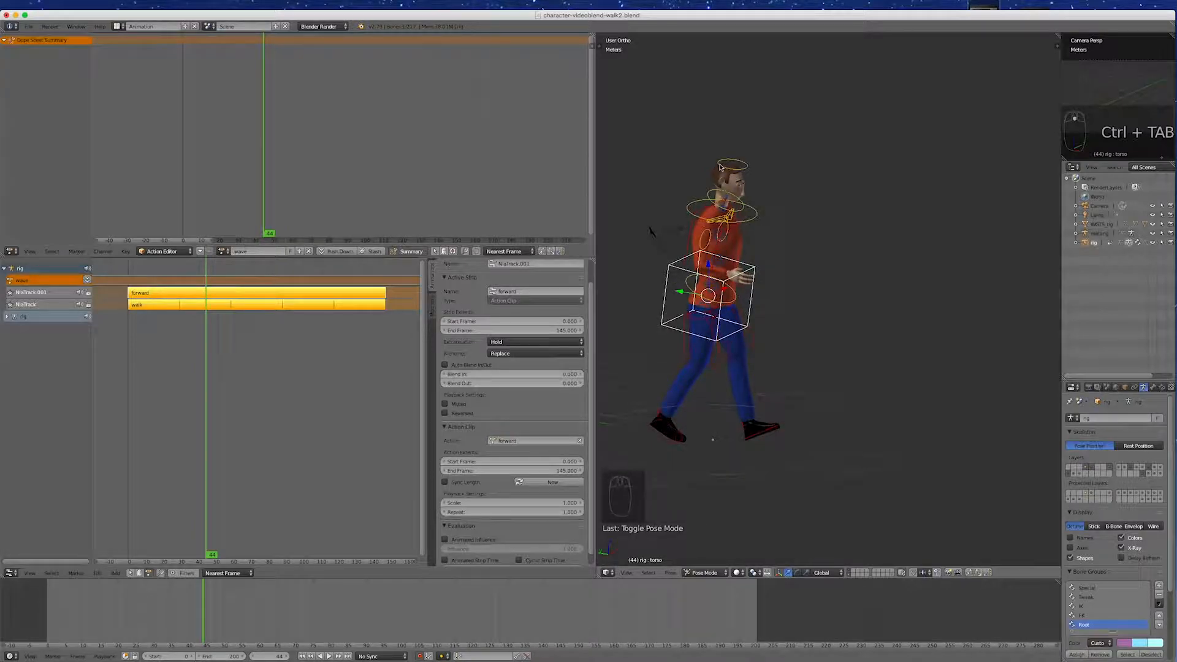
pyautogui.rightClick(720, 166)
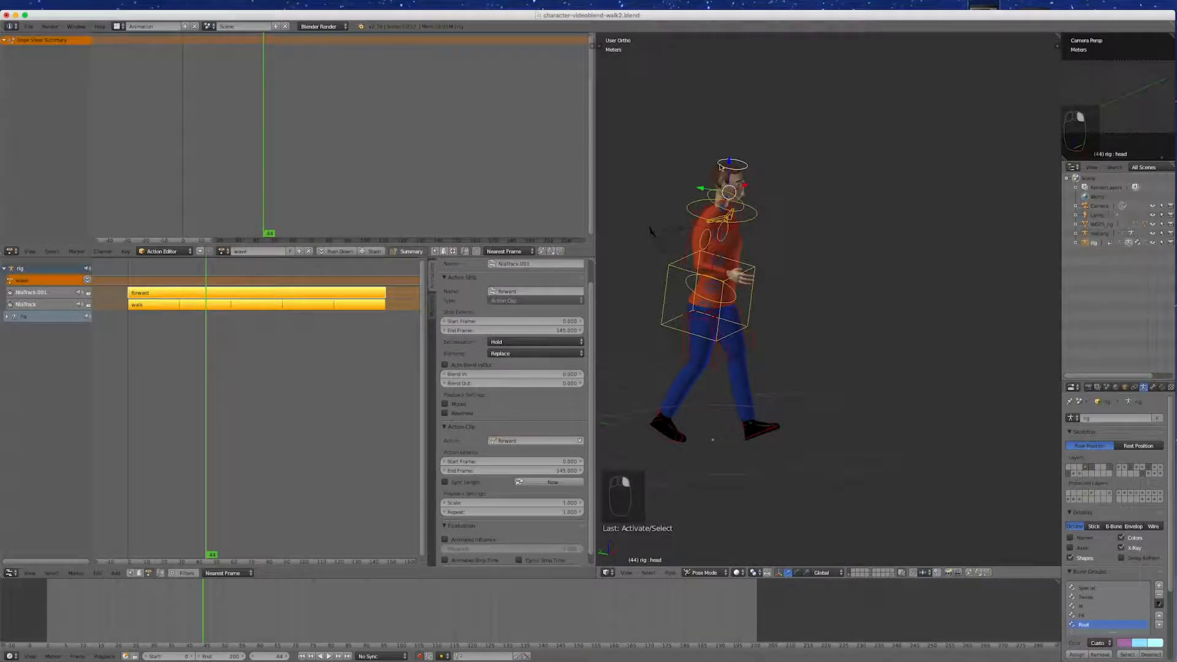
# Step: Go to frame 29 and insert a LocRotScale keyframe on the head control
pyautogui.moveTo(206, 347); pyautogui.dragTo(179, 348)
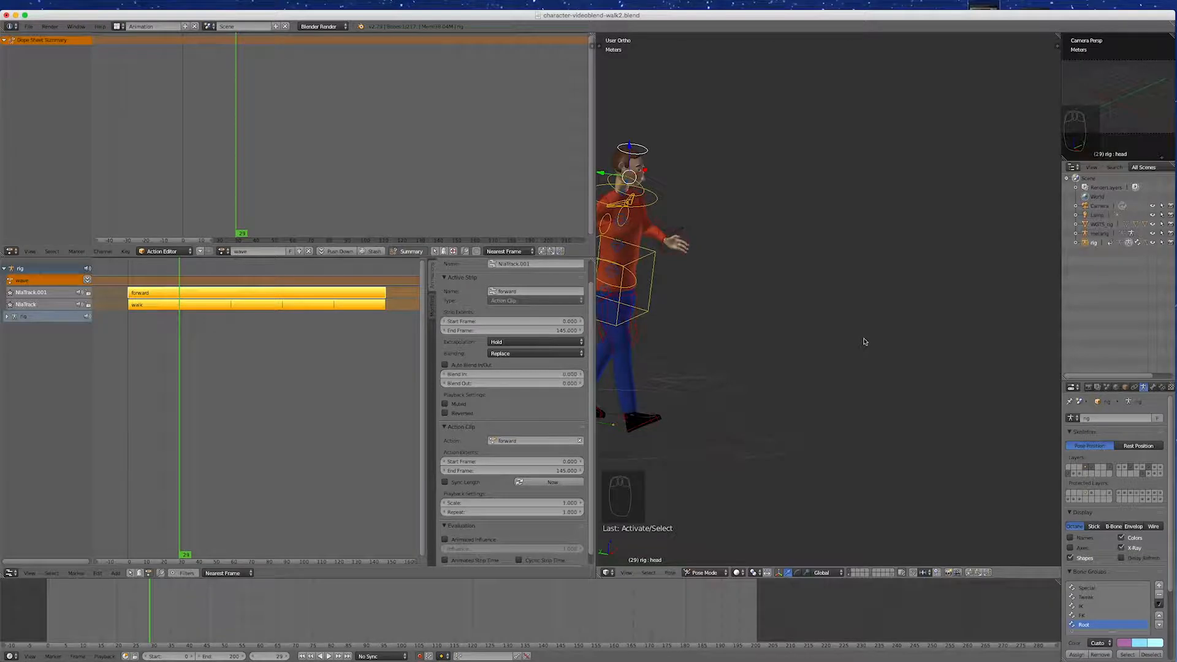
pyautogui.scroll(-2, 863, 340)
pyautogui.scroll(2, 662, 217)
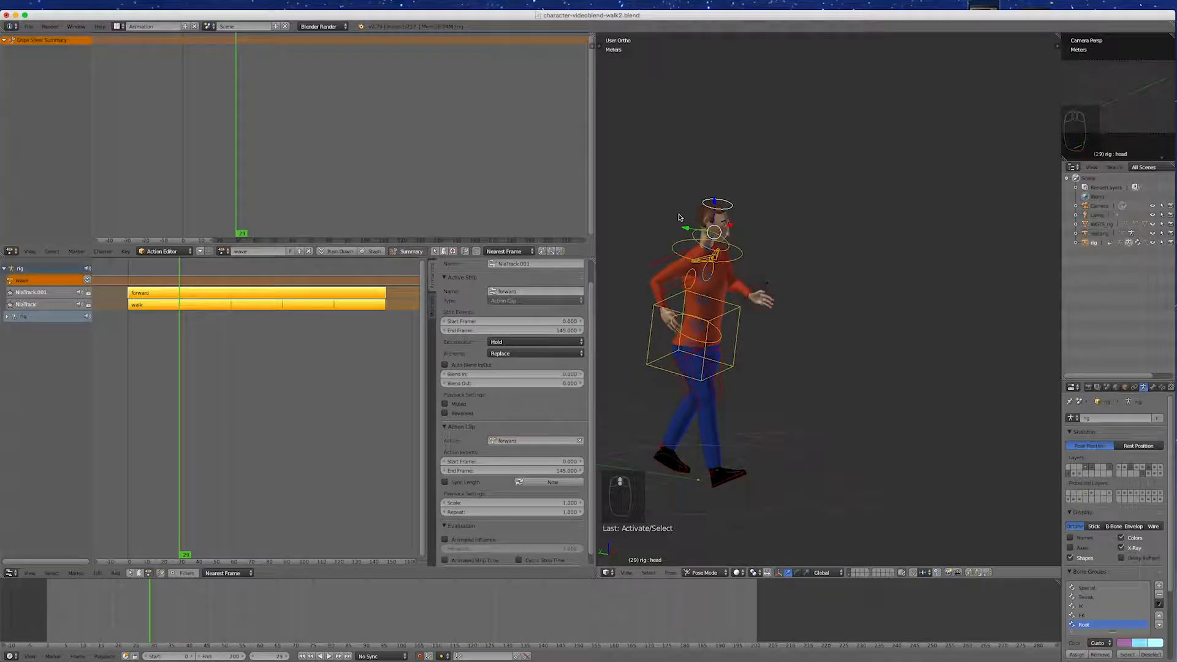
pyautogui.press('i')
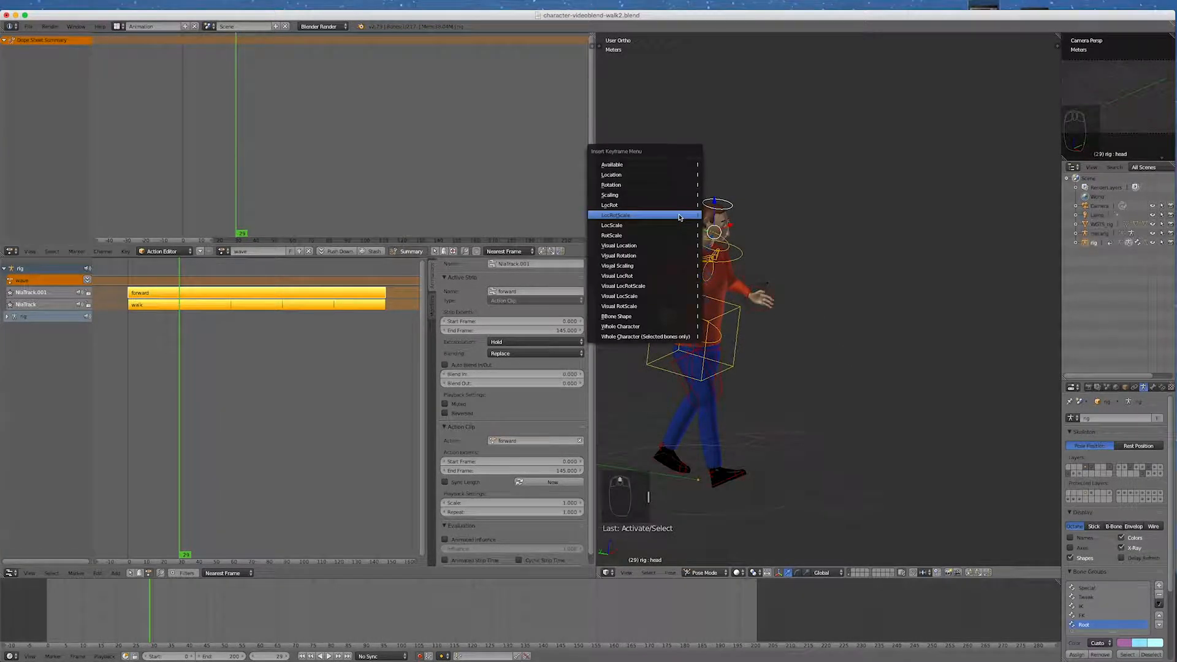
pyautogui.click(641, 219)
# Step: At frame 46, rotate the head around the global Z axis so the face turns sideways toward the viewer
pyautogui.moveTo(775, 218); pyautogui.dragTo(731, 227, button='middle')
pyautogui.scroll(2, 729, 226)
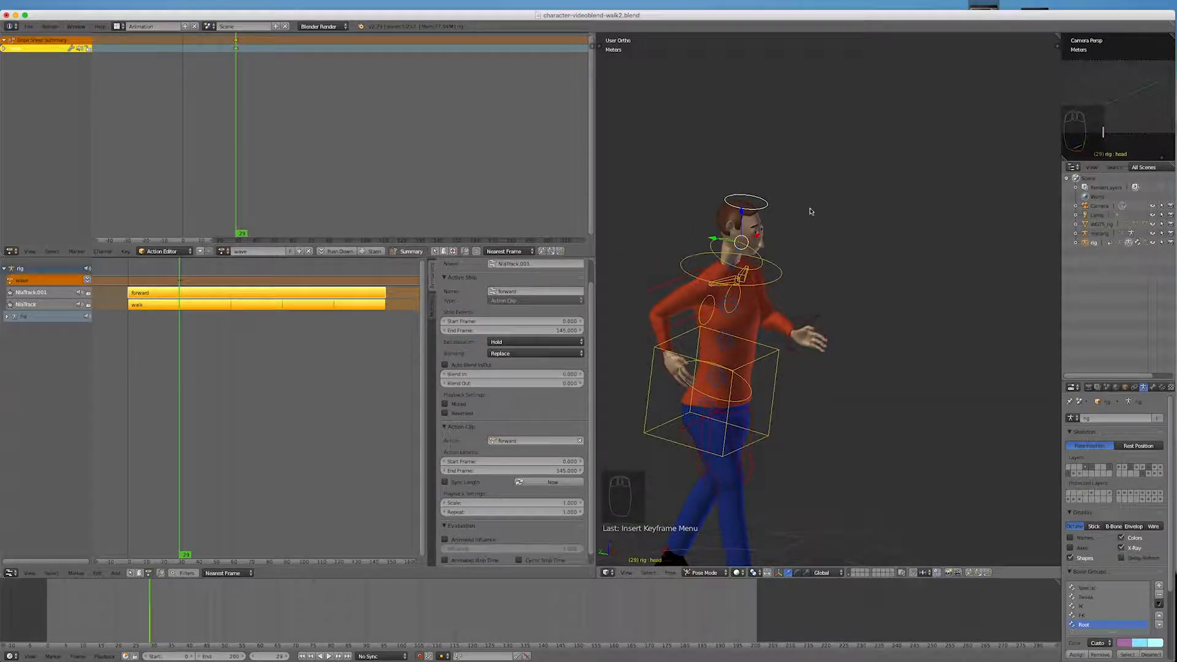
pyautogui.moveTo(171, 344); pyautogui.dragTo(210, 342)
pyautogui.scroll(-5, 691, 234)
pyautogui.scroll(3, 827, 245)
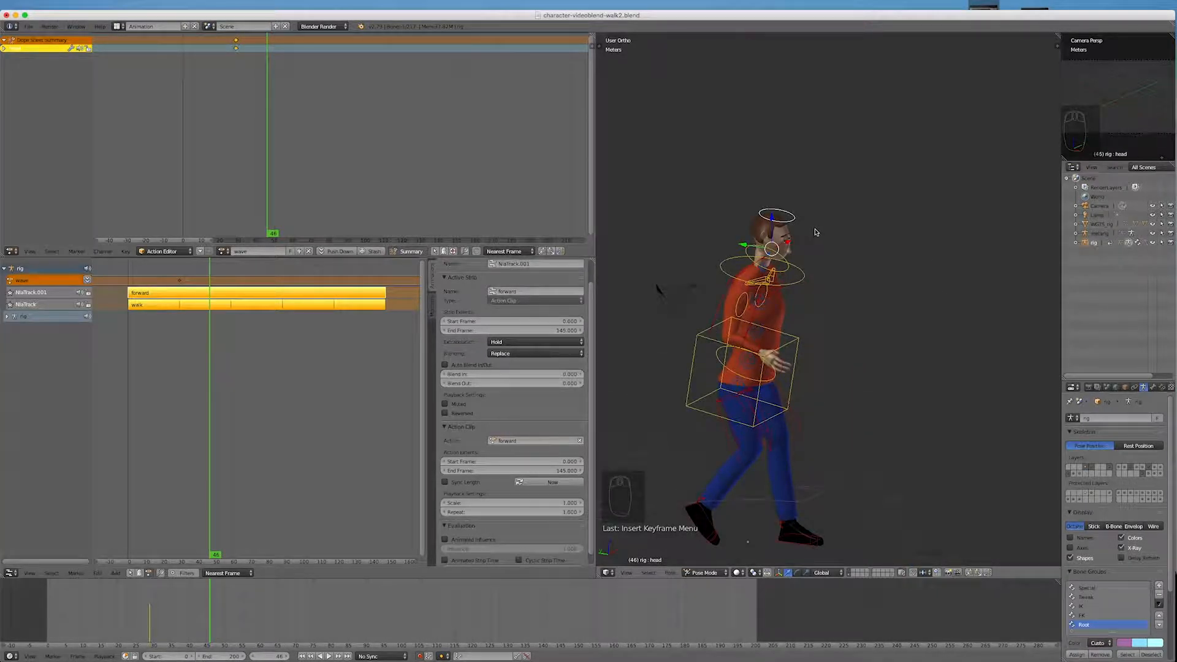
pyautogui.press('r')
pyautogui.press('z')
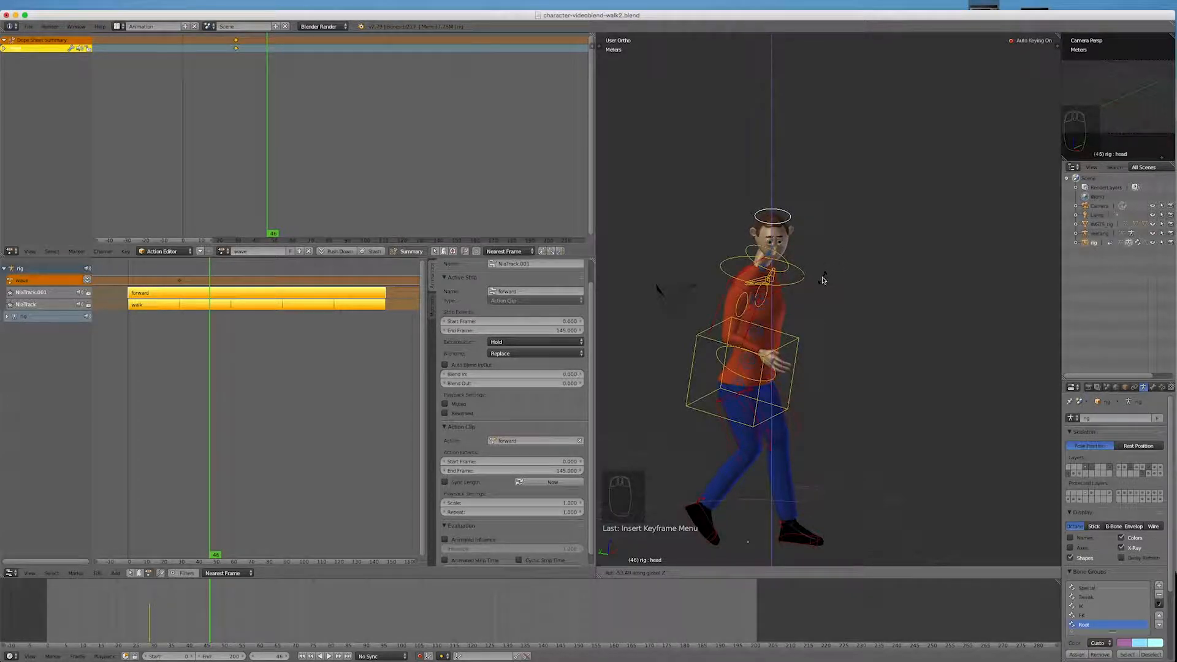
pyautogui.click(820, 281)
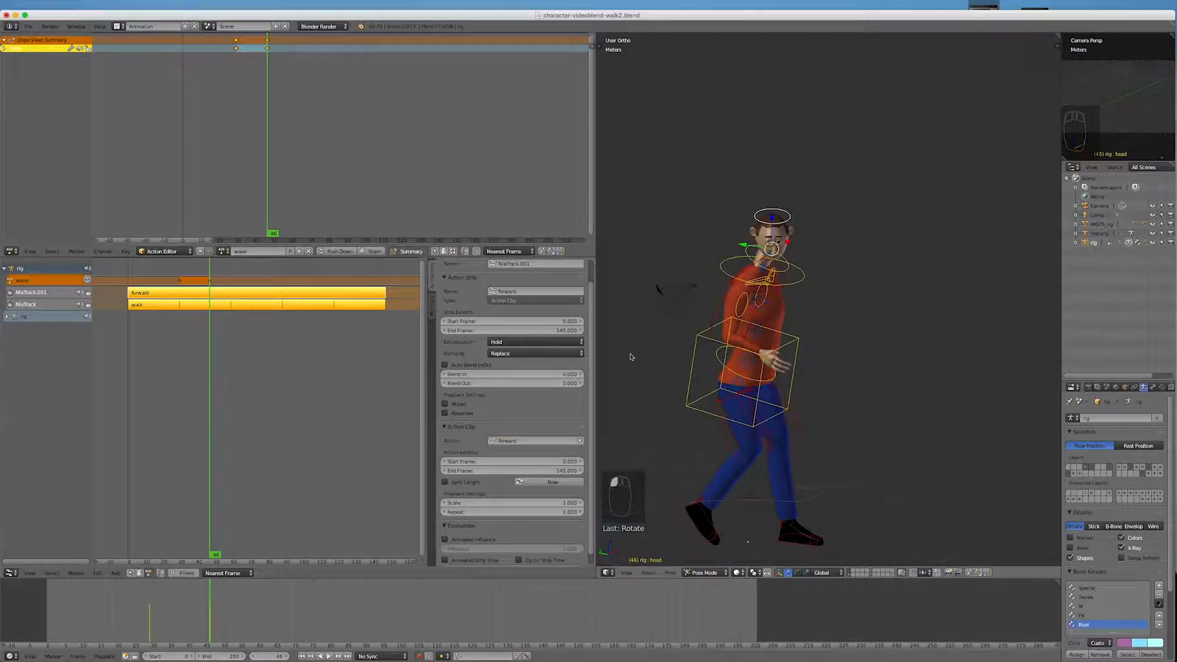
# Step: Go to frame 41 and insert a LocRotScale keyframe on the right hand's IK control
pyautogui.moveTo(213, 349)
pyautogui.mouseDown()
pyautogui.moveTo(172, 355)
pyautogui.moveTo(231, 354)
pyautogui.moveTo(157, 359)
pyautogui.moveTo(232, 363)
pyautogui.moveTo(211, 362)
pyautogui.mouseUp()
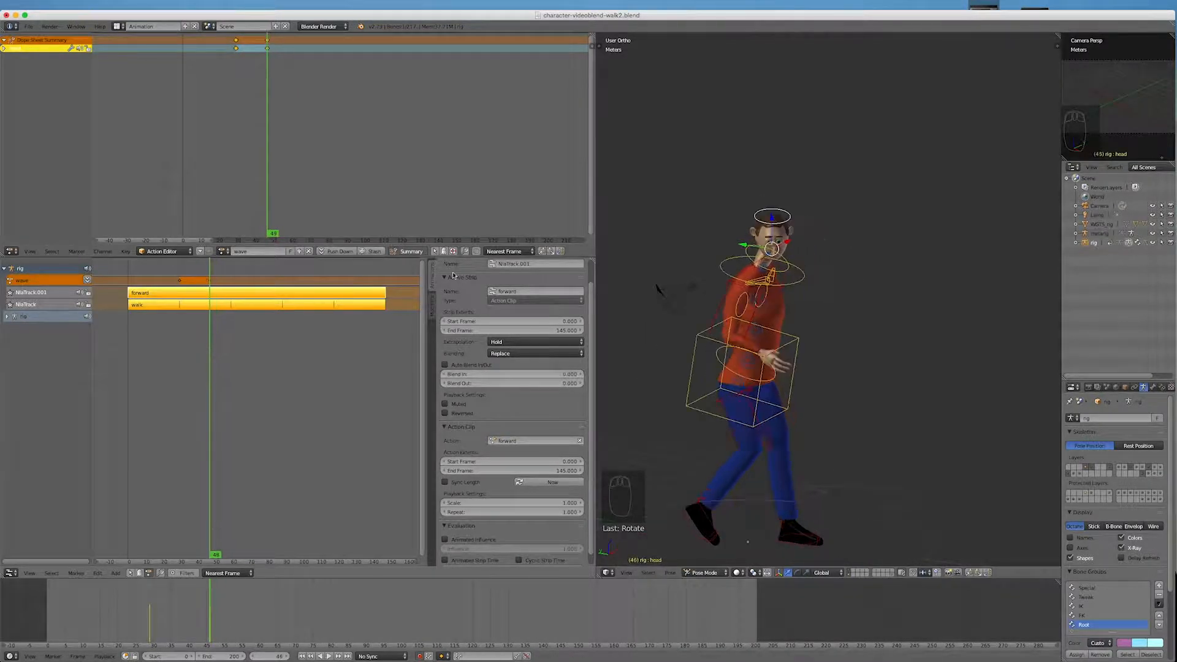
pyautogui.scroll(8, 760, 240)
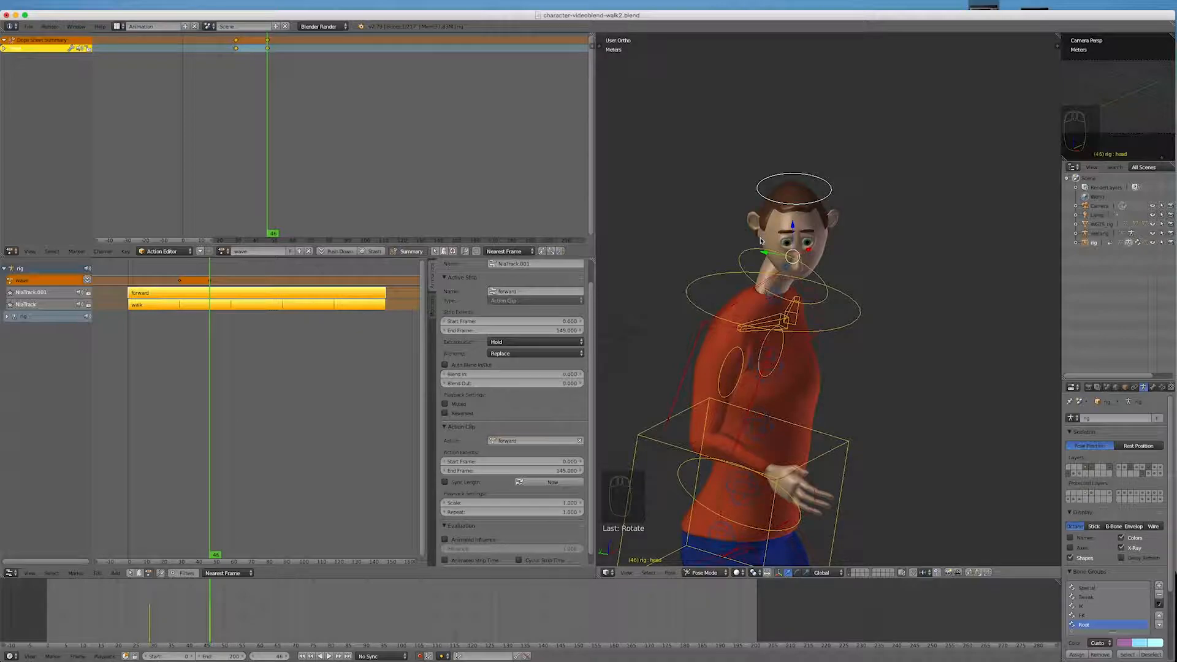
pyautogui.scroll(-3, 760, 240)
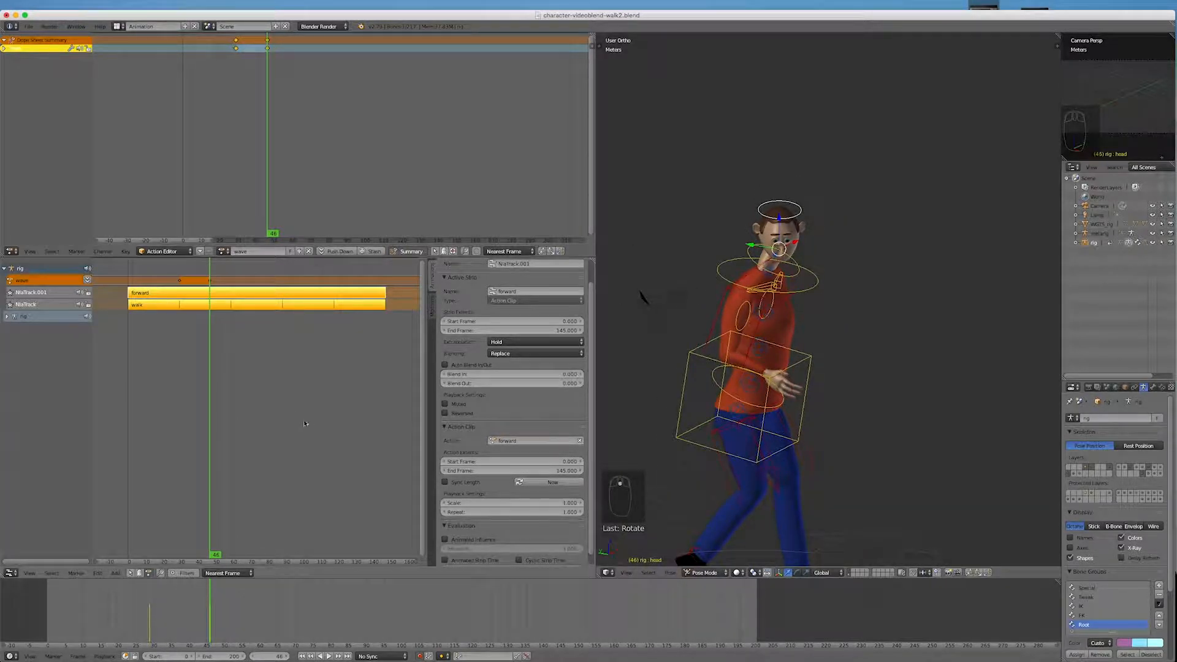
pyautogui.moveTo(210, 392); pyautogui.dragTo(198, 399)
pyautogui.hotkey('alt', 'a')
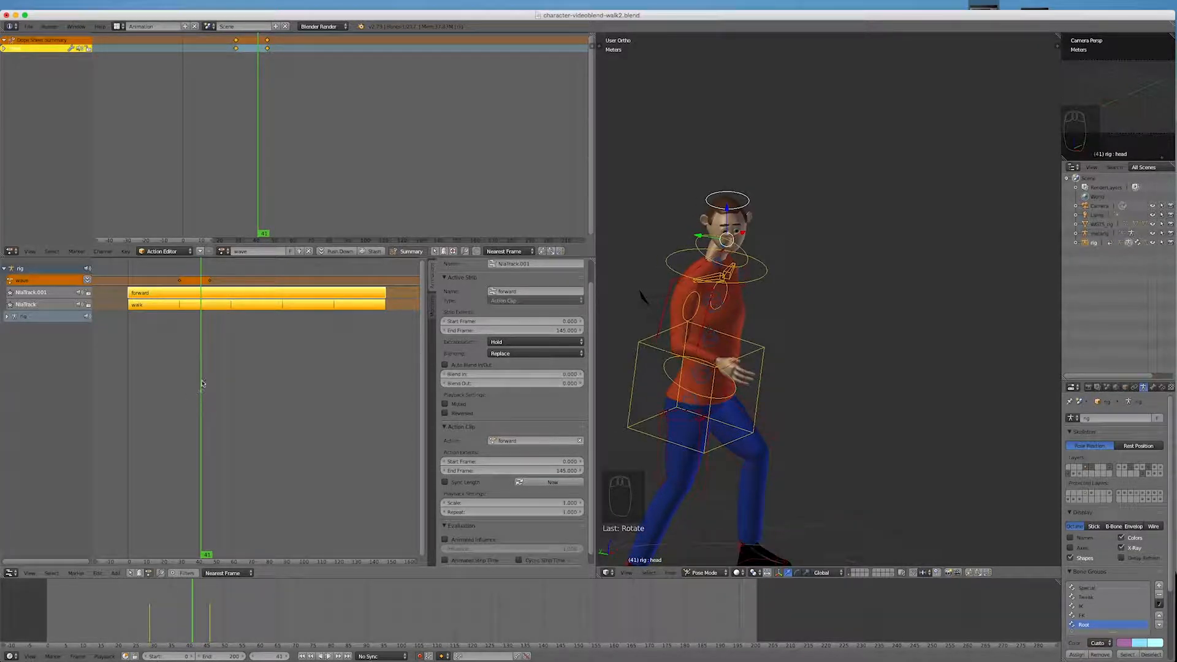
pyautogui.scroll(1, 190, 292)
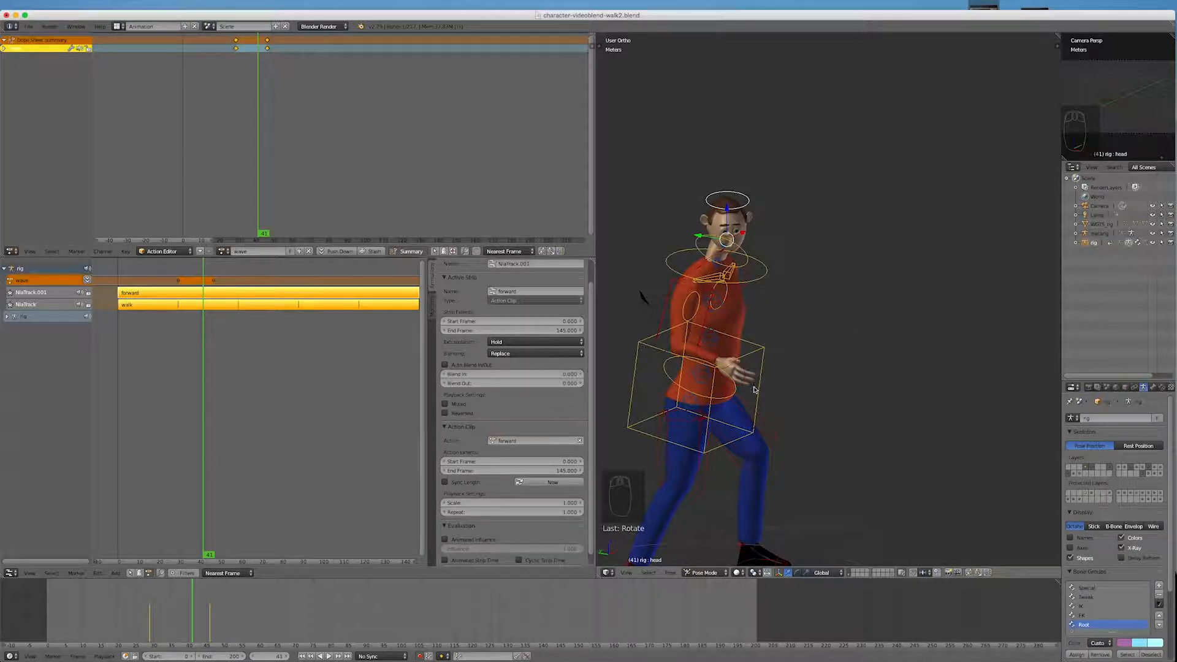
pyautogui.rightClick(721, 355)
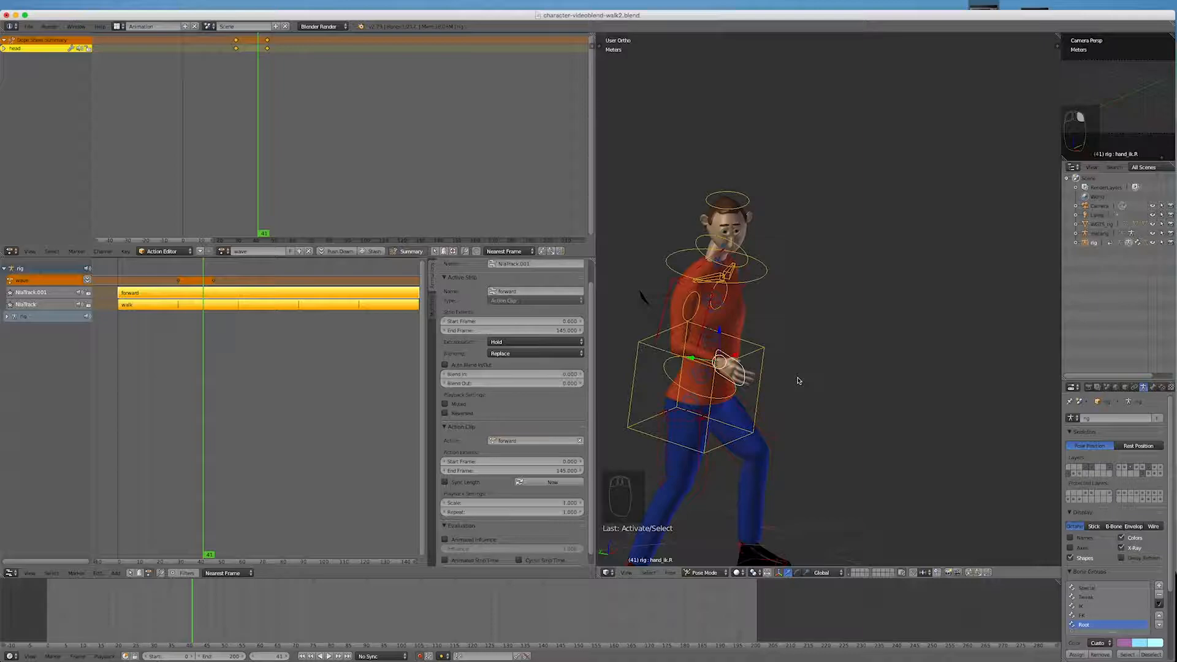
pyautogui.press('i')
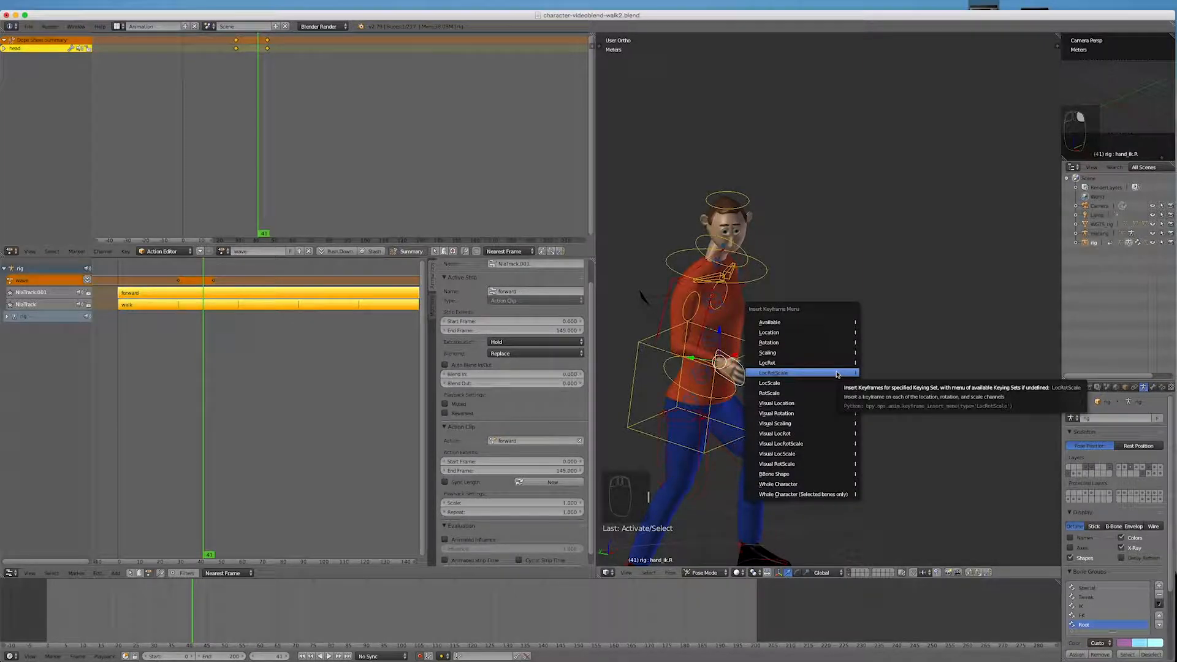
pyautogui.click(805, 372)
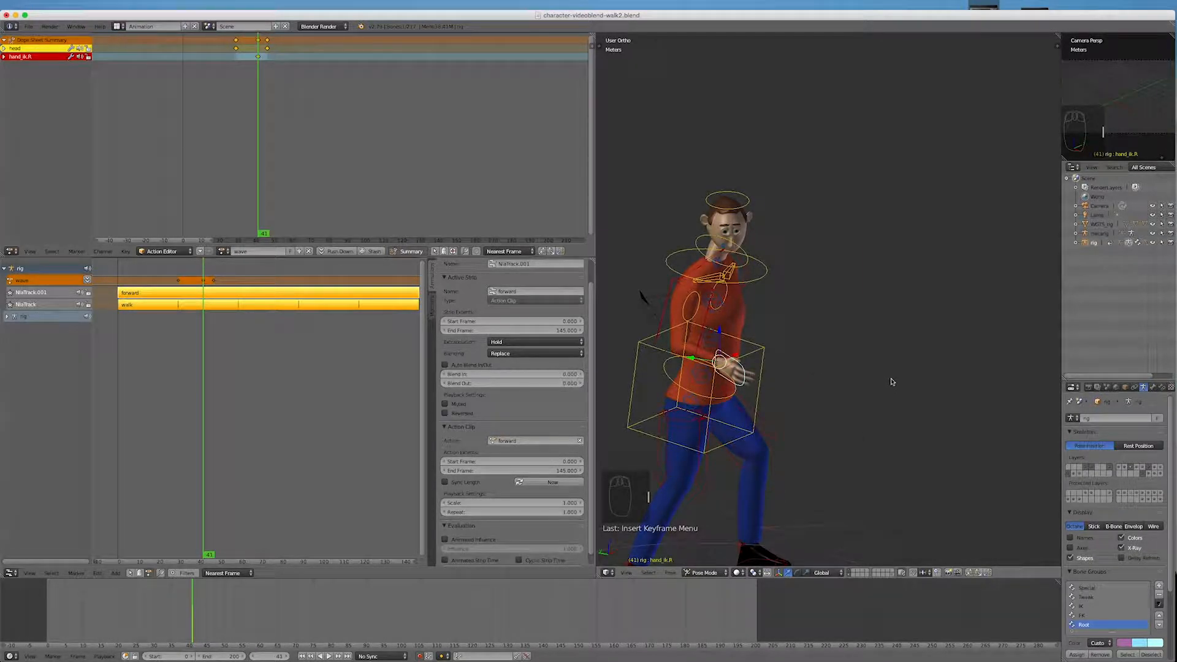
# Step: Try to shift the right hand control along the X axis in front view, and undo the shift
pyautogui.scroll(-3, 892, 380)
pyautogui.scroll(3, 863, 387)
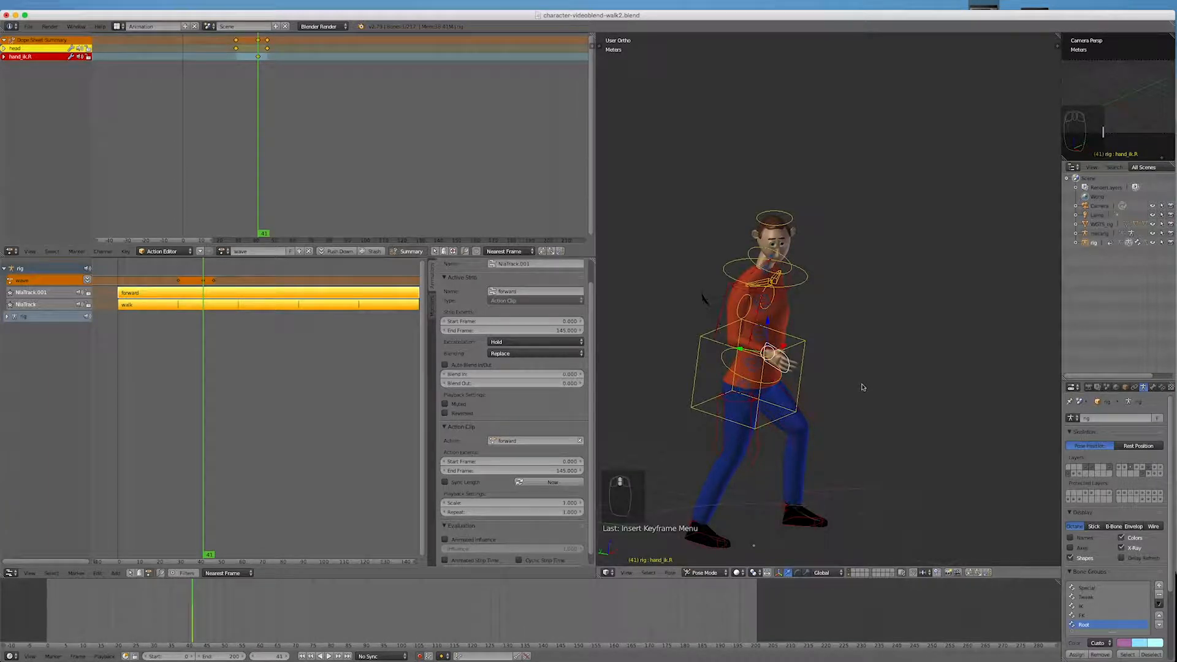
pyautogui.press('KP_1')
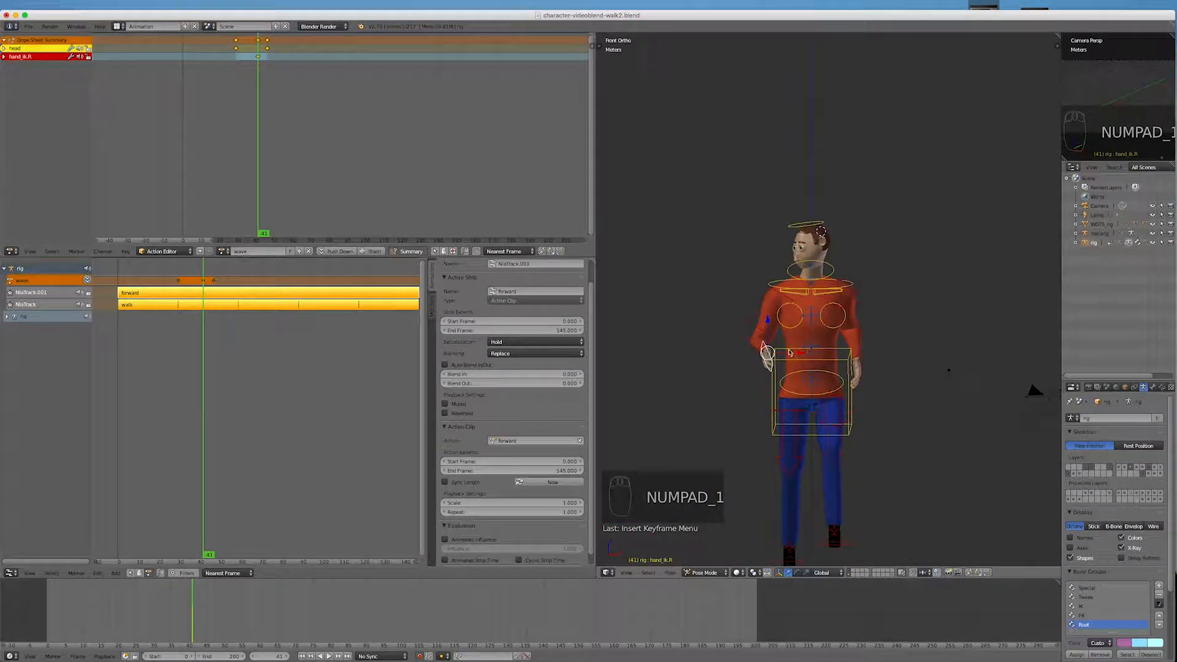
pyautogui.press('g')
pyautogui.press('x')
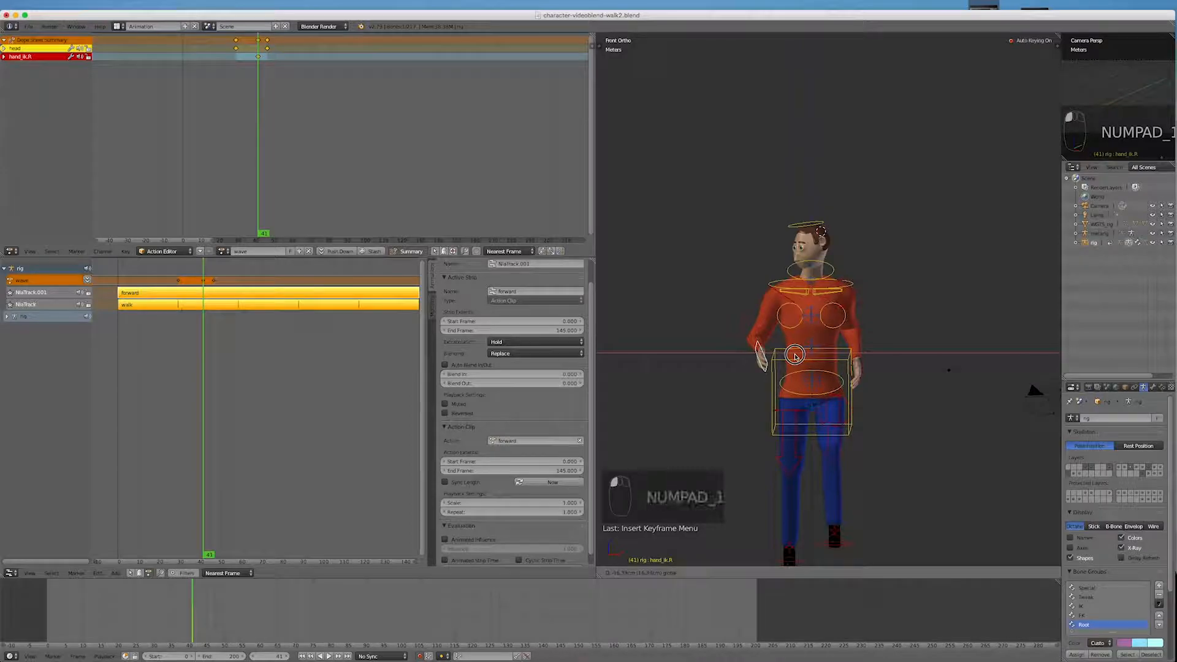
pyautogui.click(796, 356)
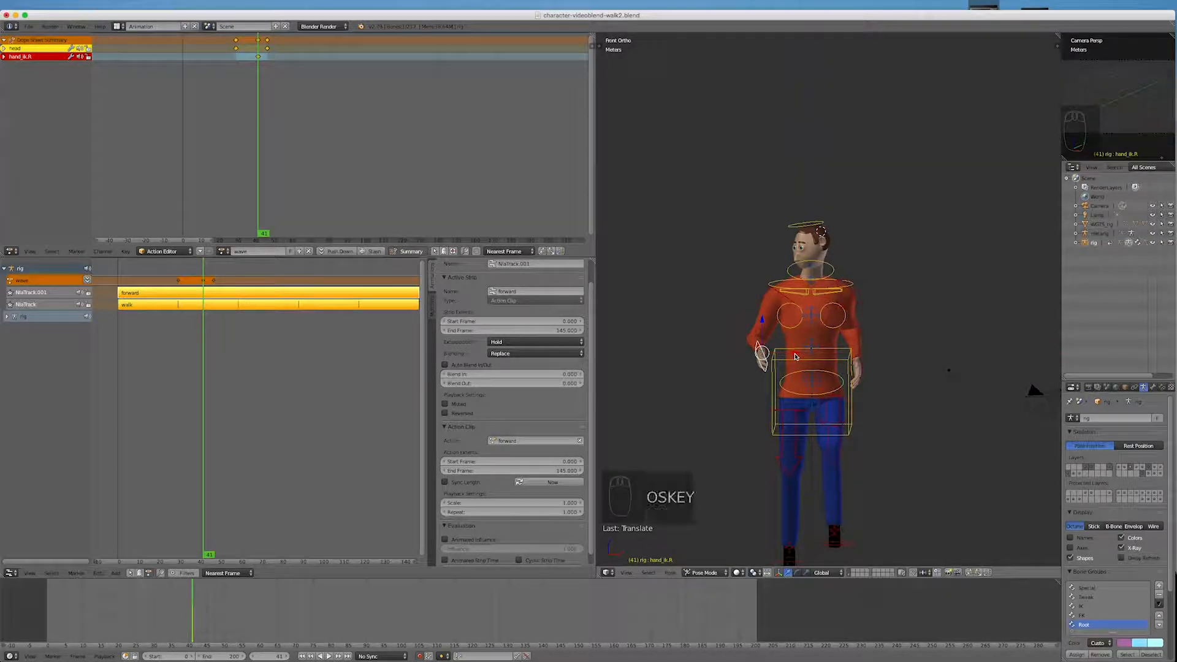
pyautogui.press('super+z')
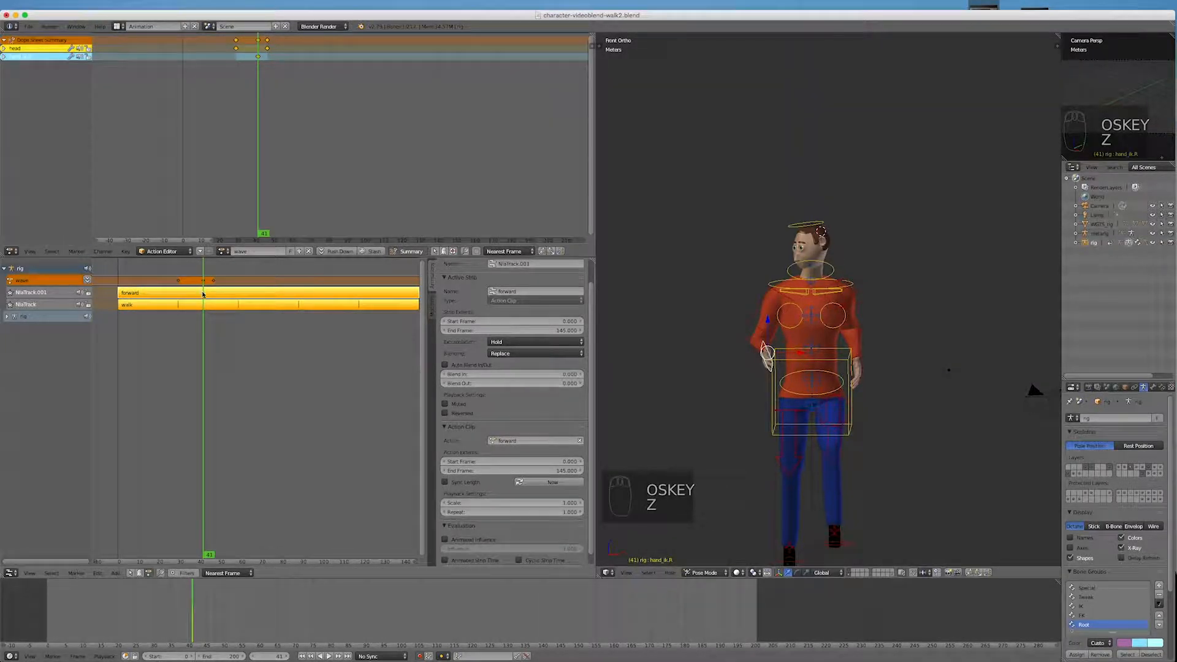
# Step: Advance the animation to frame 59 with the right hand's IK control still selected
pyautogui.moveTo(202, 331); pyautogui.dragTo(240, 332)
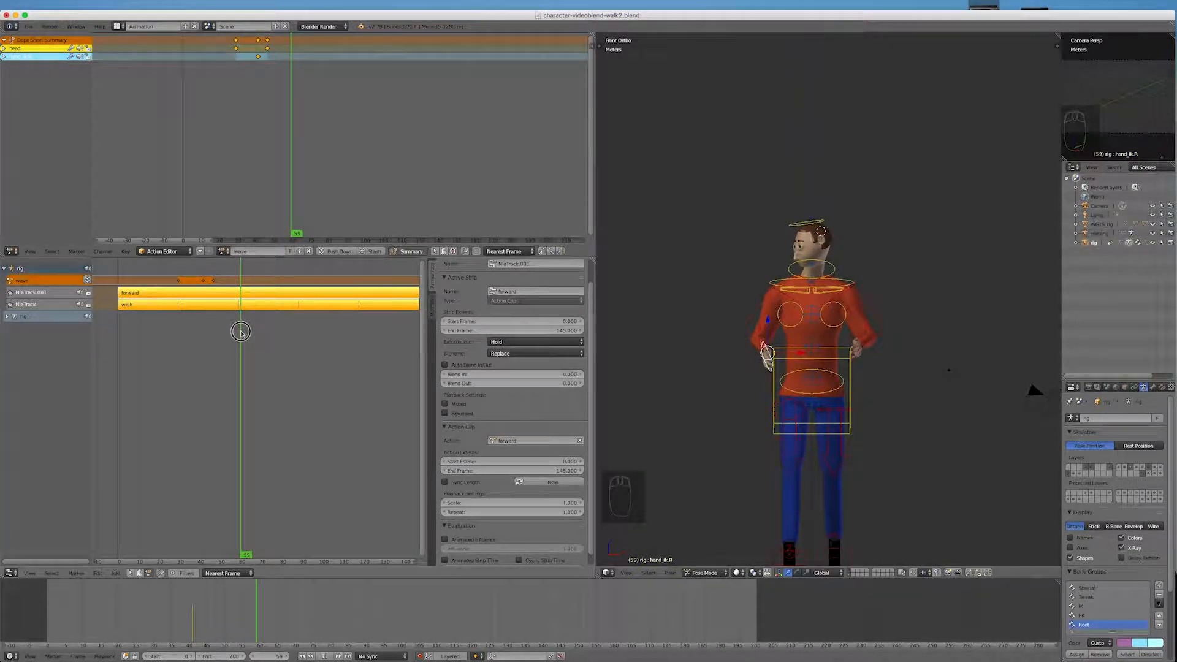
pyautogui.moveTo(240, 332); pyautogui.dragTo(240, 332)
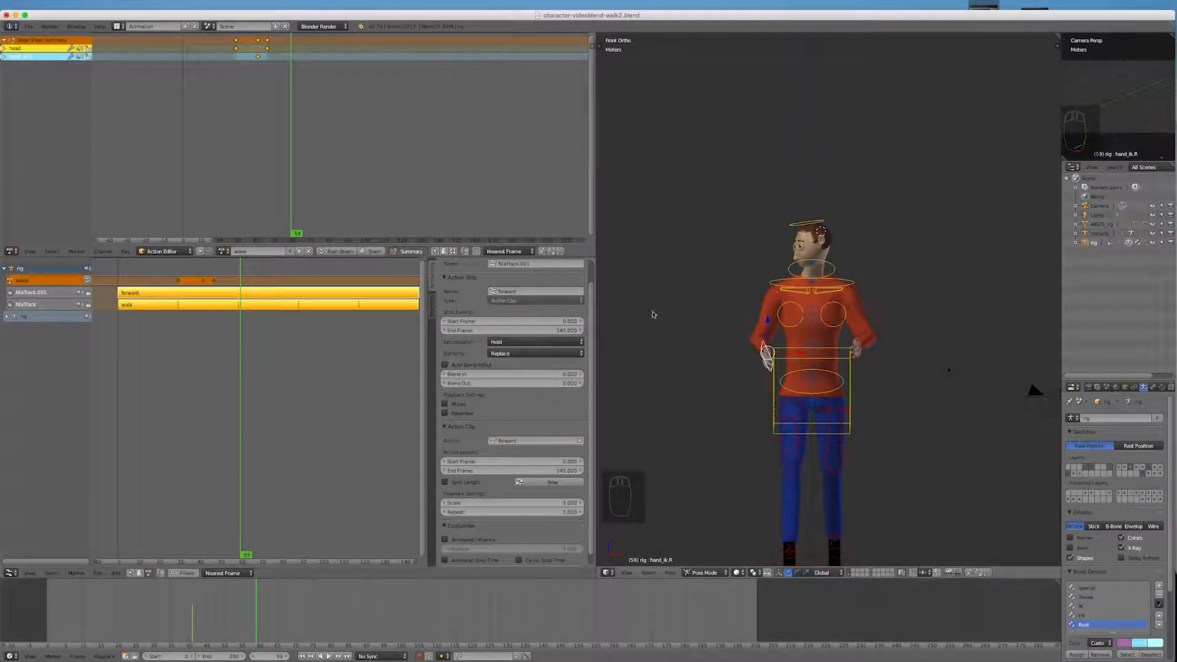
# Step: Move the right hand IK control outward along X and up along Z to about shoulder height at frame 59
pyautogui.press('g')
pyautogui.press('x')
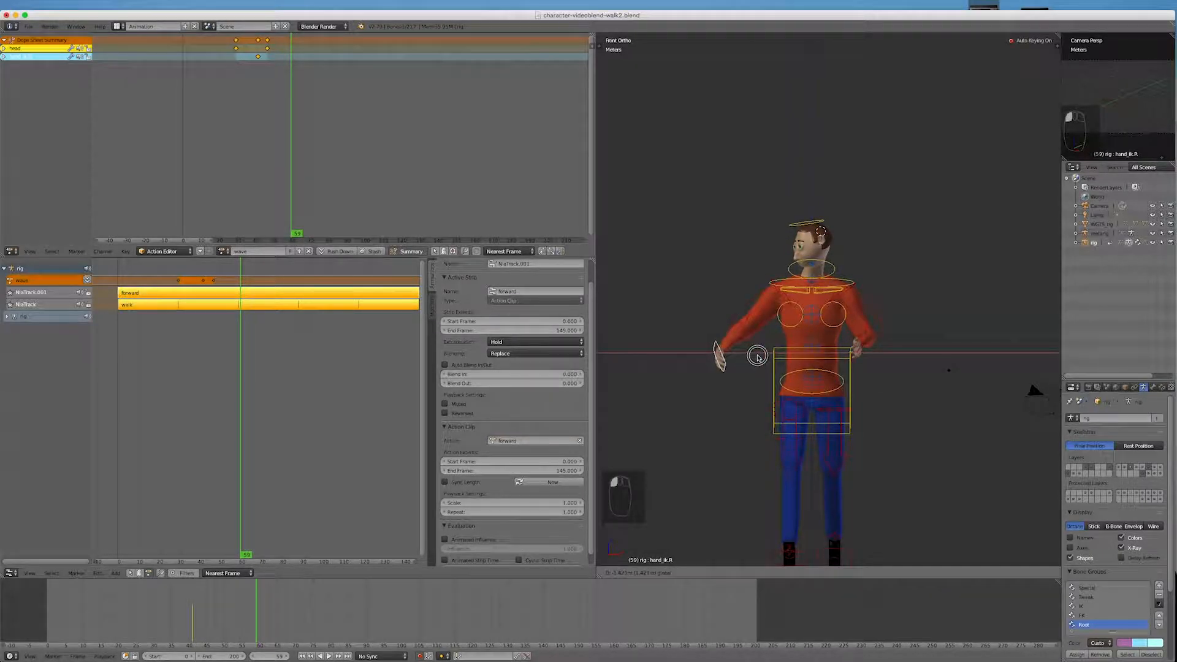
pyautogui.click(700, 292)
pyautogui.press('g')
pyautogui.press('z')
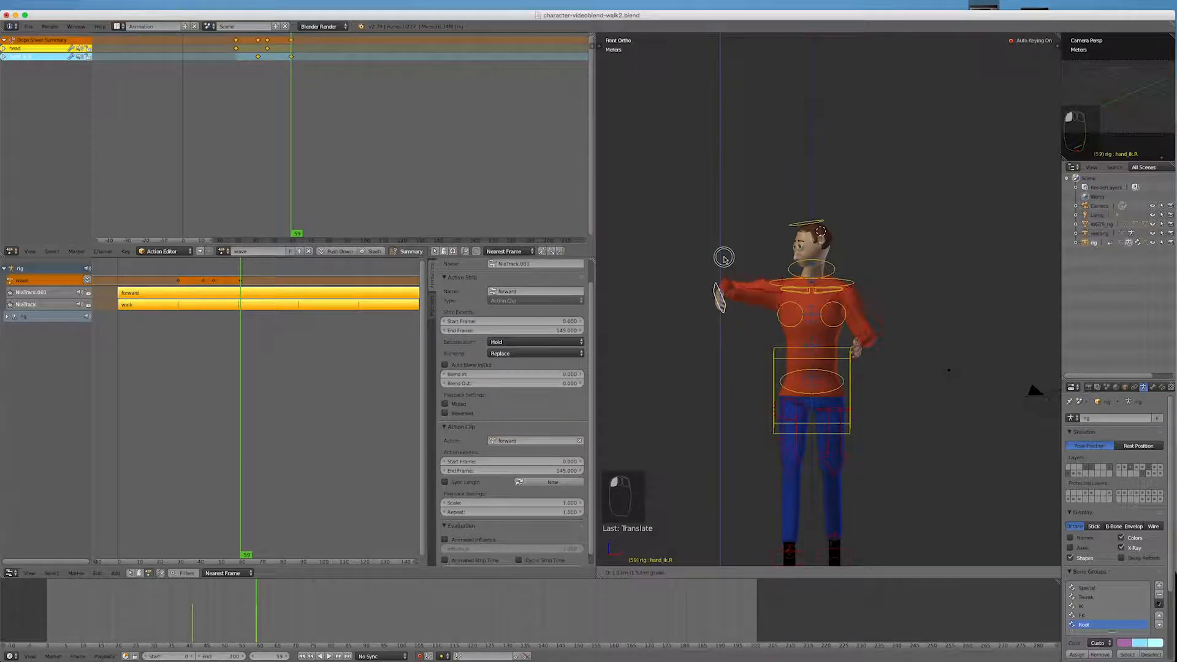
pyautogui.click(727, 255)
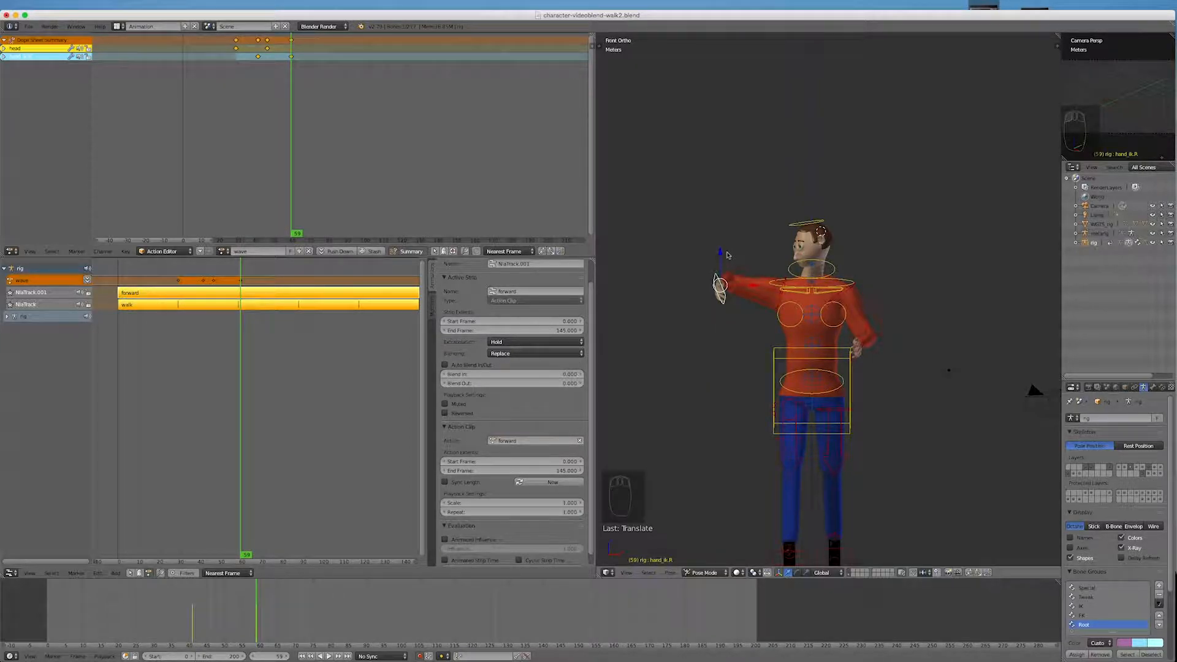
# Step: Raise the right hand control slightly and rotate it in front view until the fingers point upward
pyautogui.press('r')
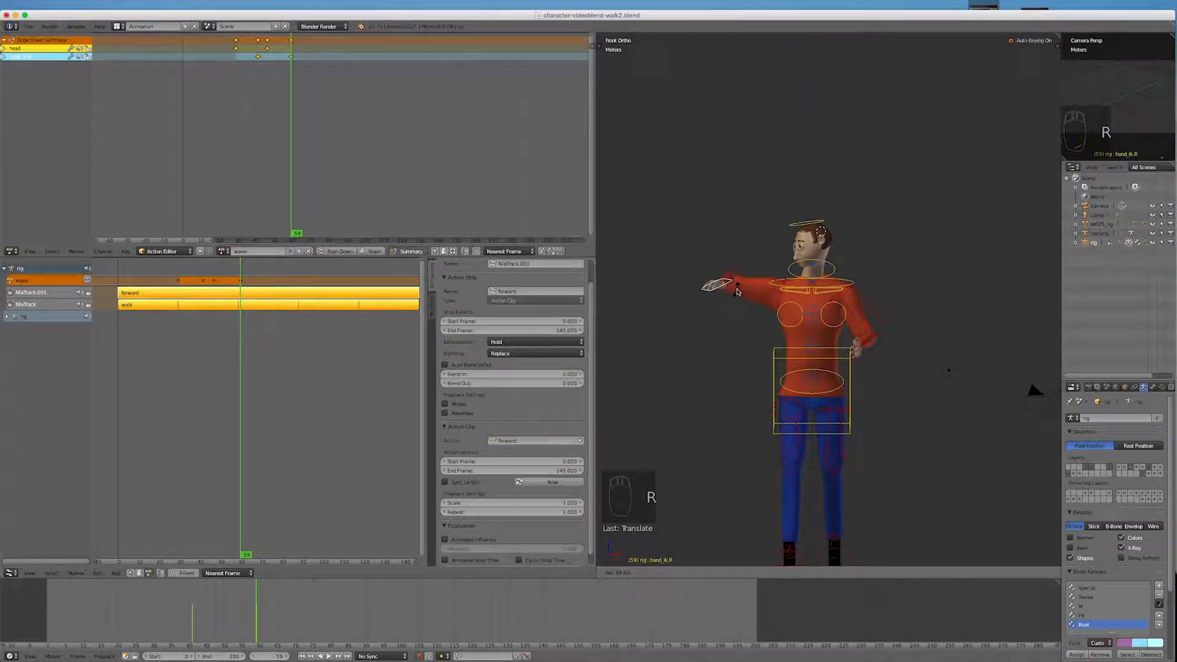
pyautogui.click(738, 293)
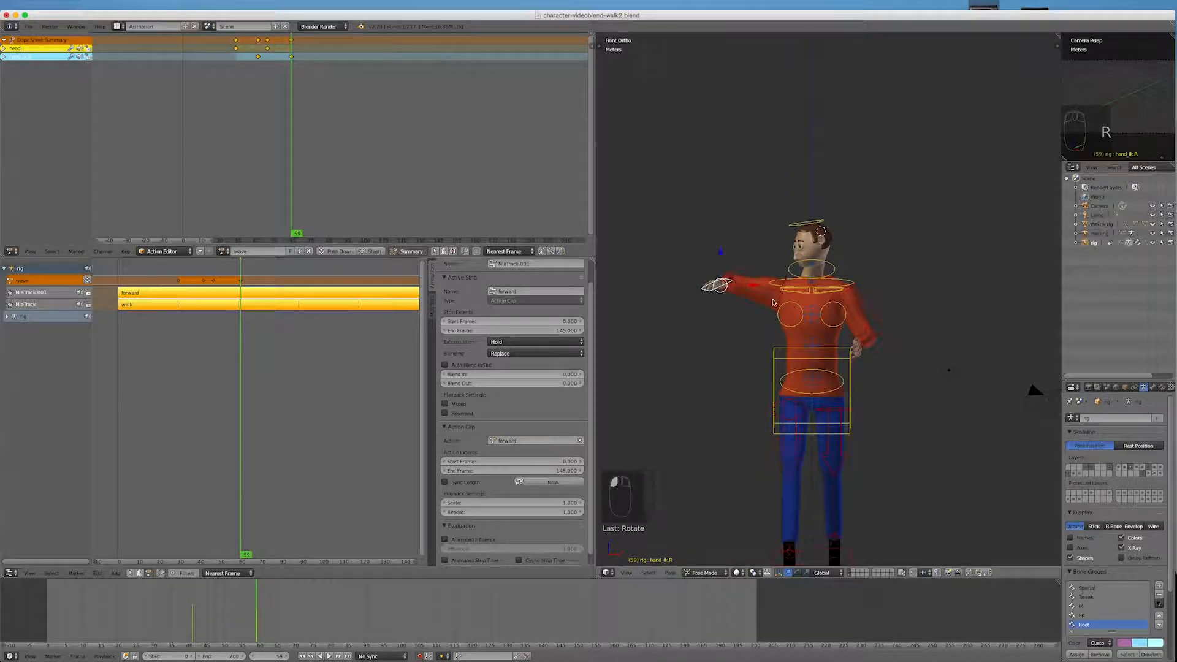
pyautogui.moveTo(721, 256); pyautogui.dragTo(732, 258)
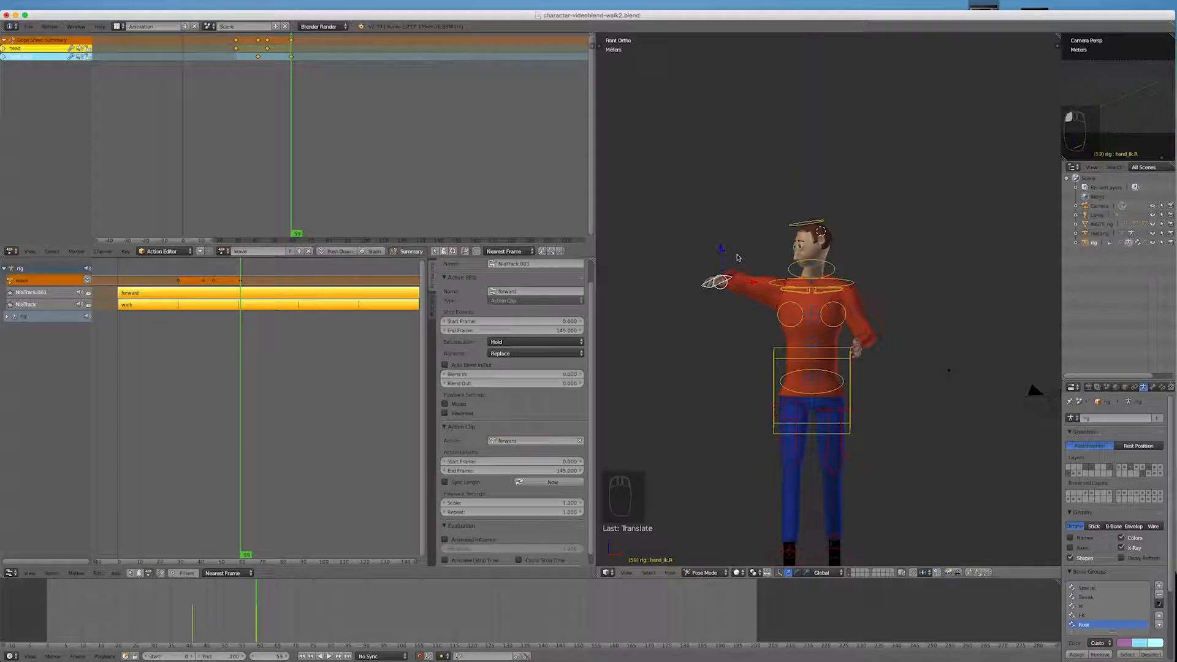
pyautogui.press('r')
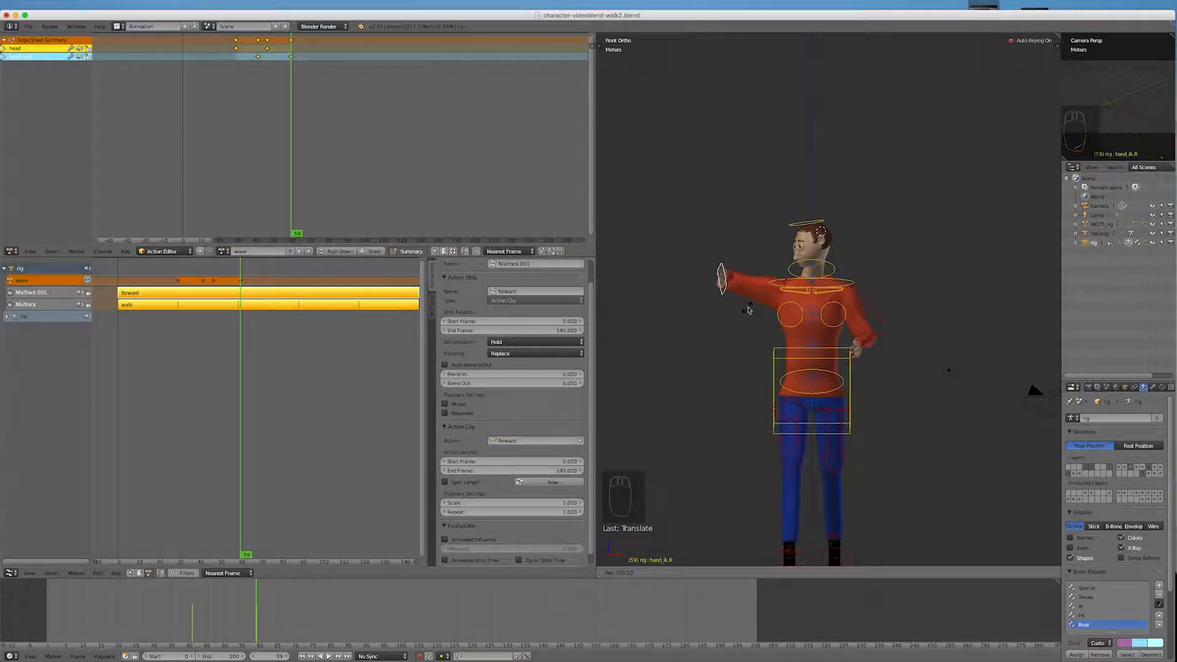
pyautogui.click(748, 310)
# Step: Rotate the right upper arm IK control in front view so the elbow drops and the forearm stands more upright
pyautogui.rightClick(759, 268)
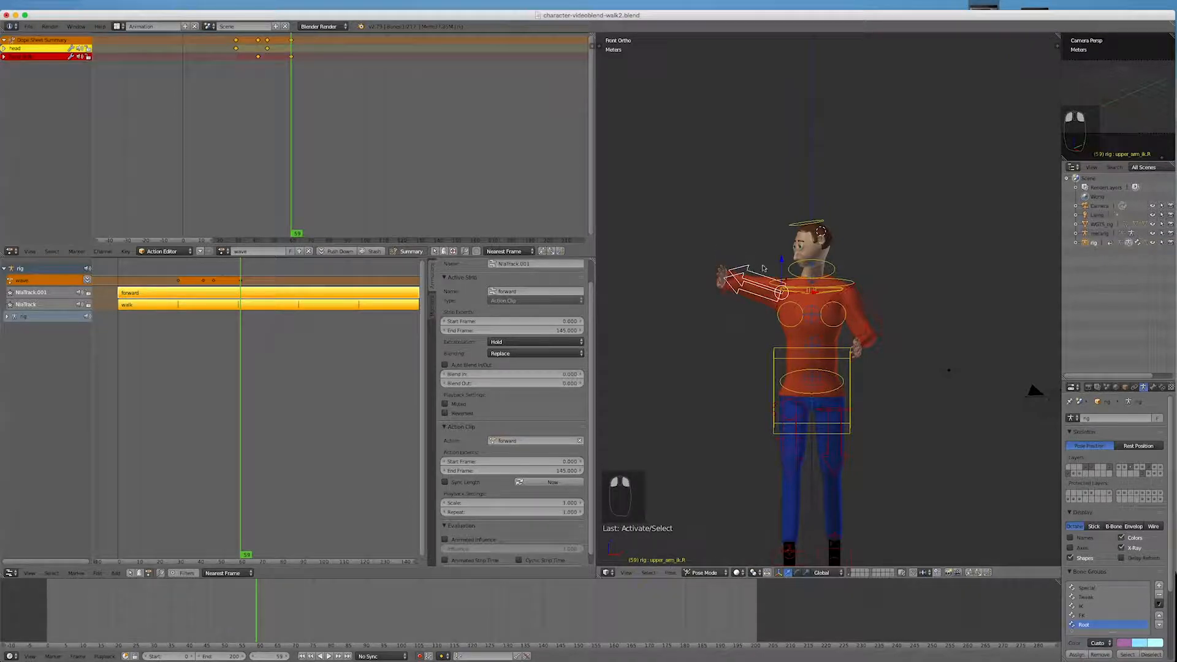
pyautogui.press('r')
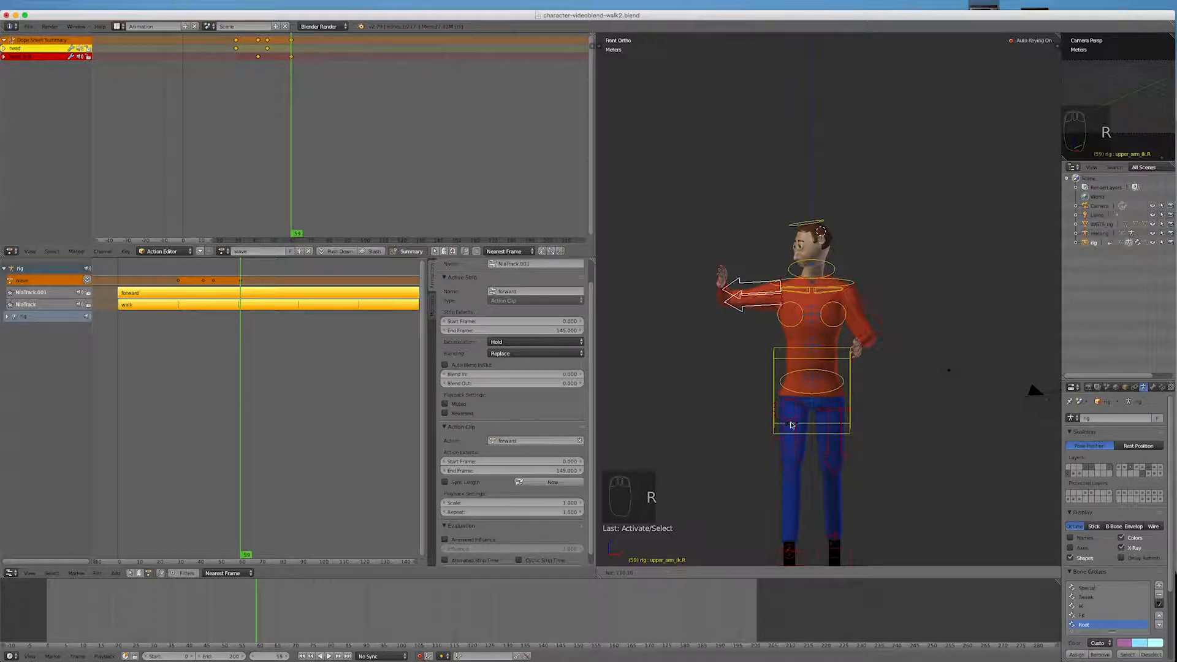
pyautogui.click(704, 406)
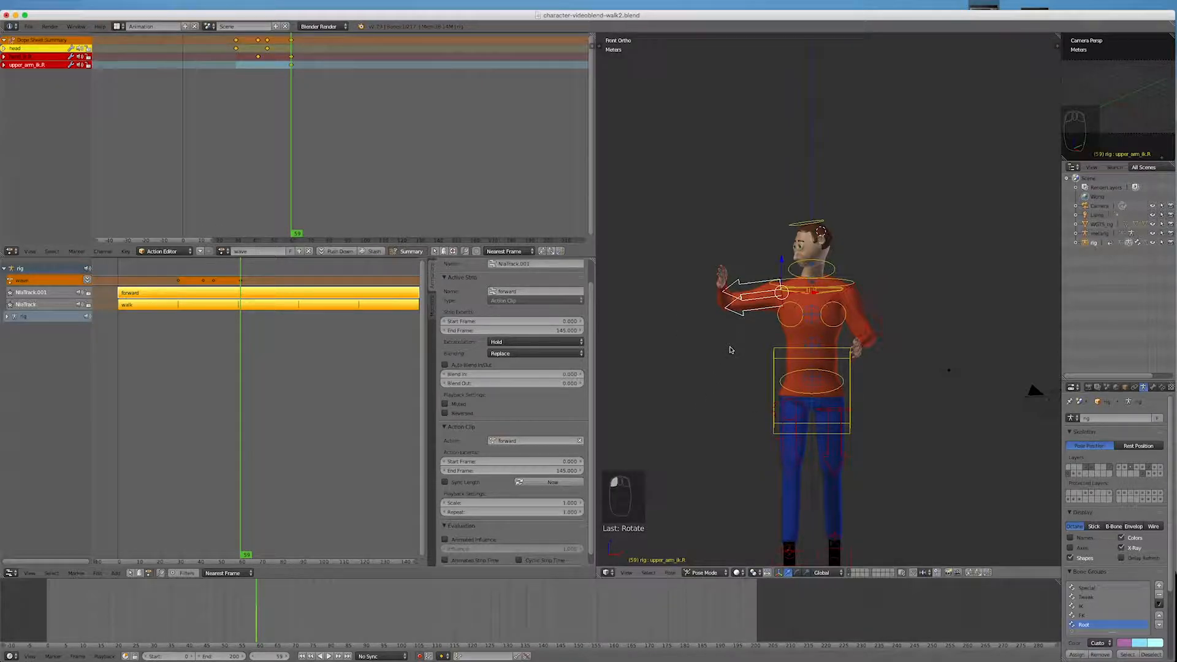
# Step: Rotate the right hand control in left side view so the fingers tilt further upward
pyautogui.press('ctrl+KP_3')
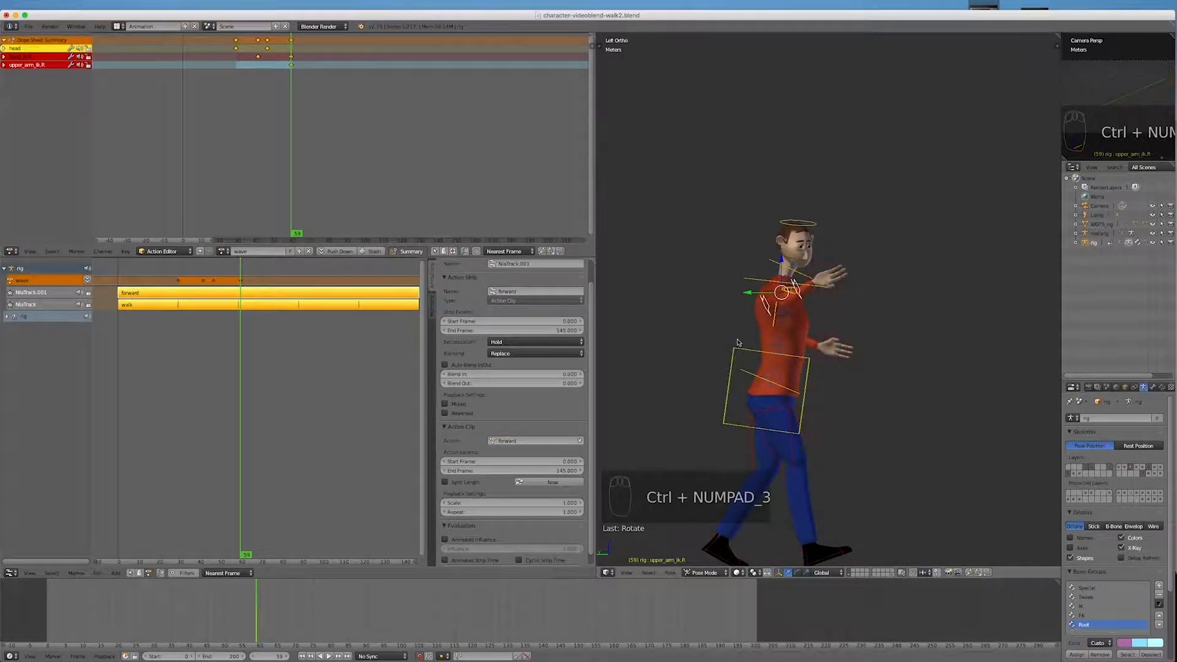
pyautogui.rightClick(813, 270)
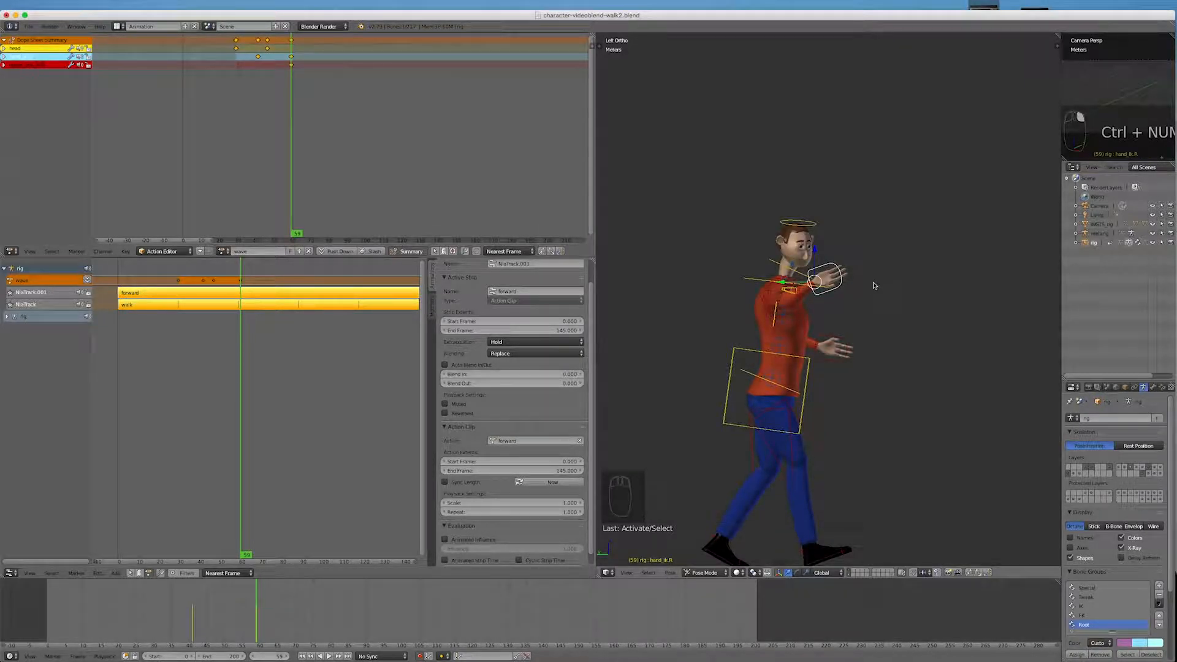
pyautogui.press('r')
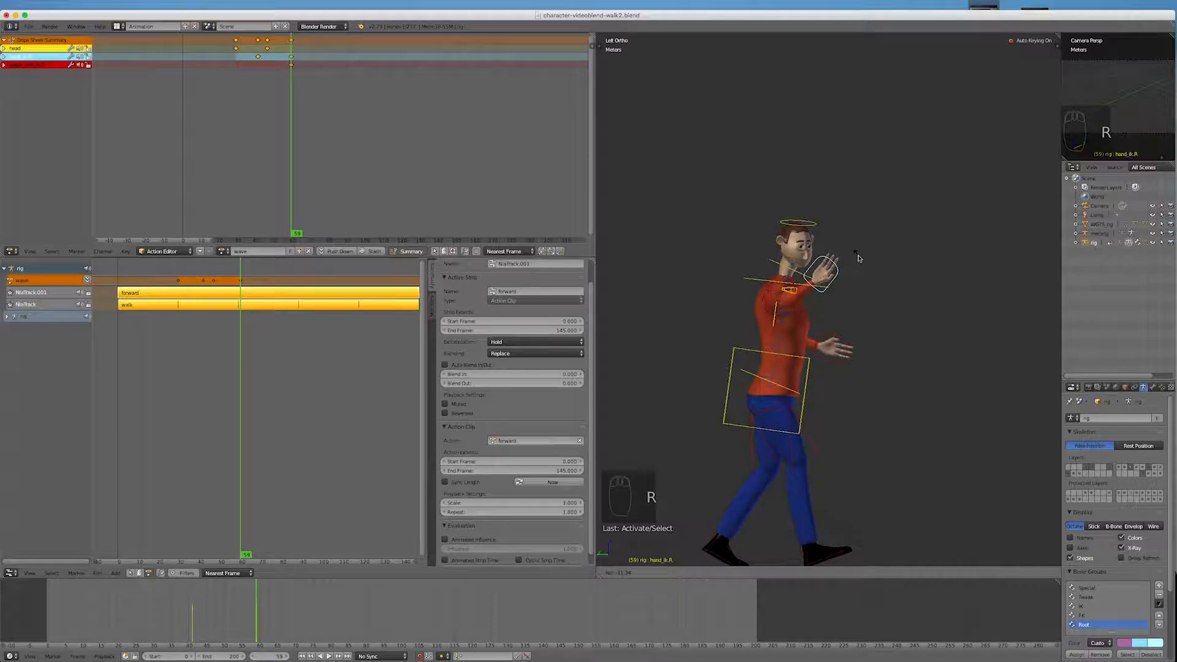
pyautogui.click(860, 260)
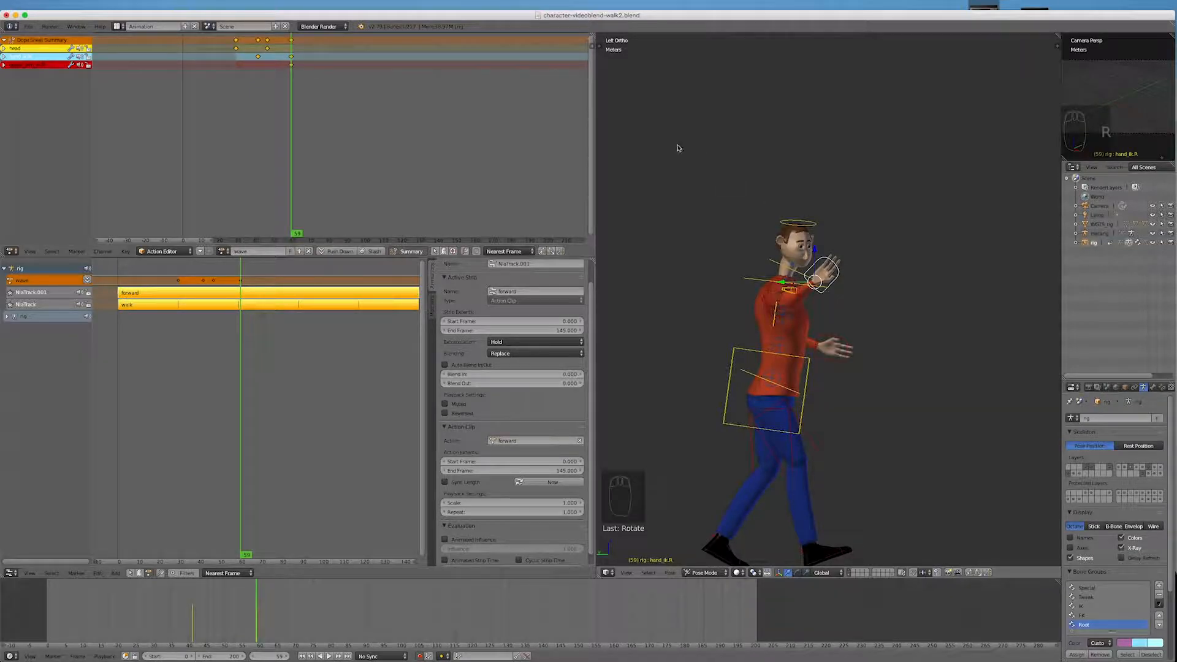
# Step: Lower the right hand control slightly along Z and shift it a little toward the body along X
pyautogui.moveTo(858, 335); pyautogui.dragTo(789, 338, button='middle')
pyautogui.moveTo(815, 249); pyautogui.dragTo(815, 262)
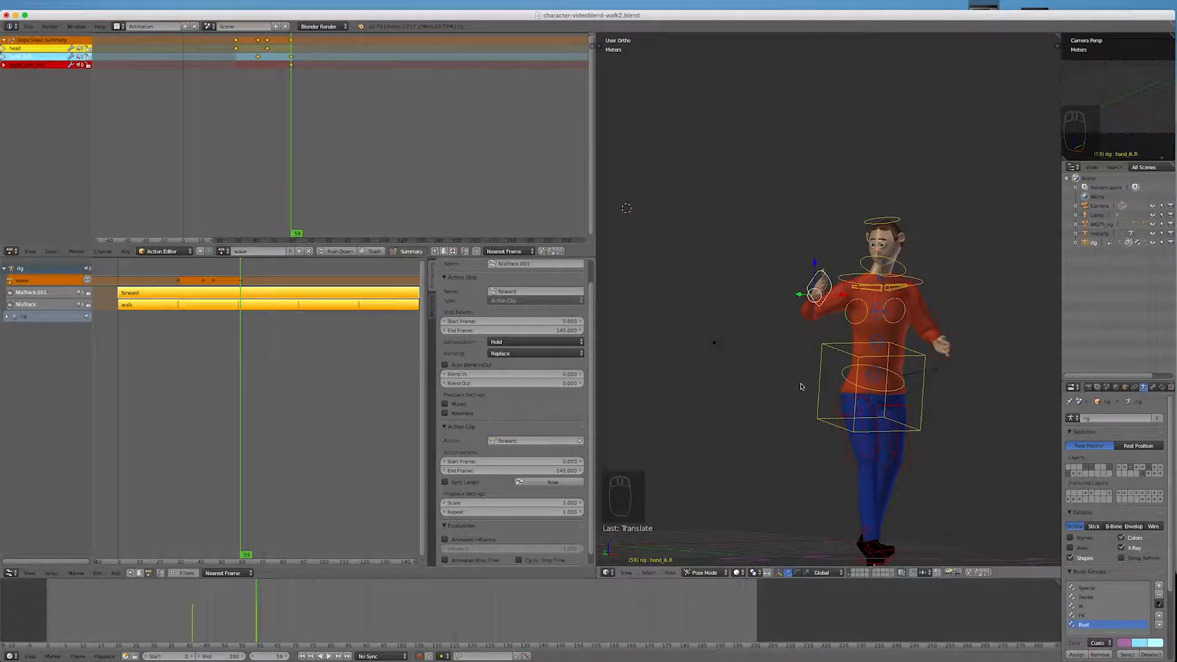
pyautogui.press('KP_1')
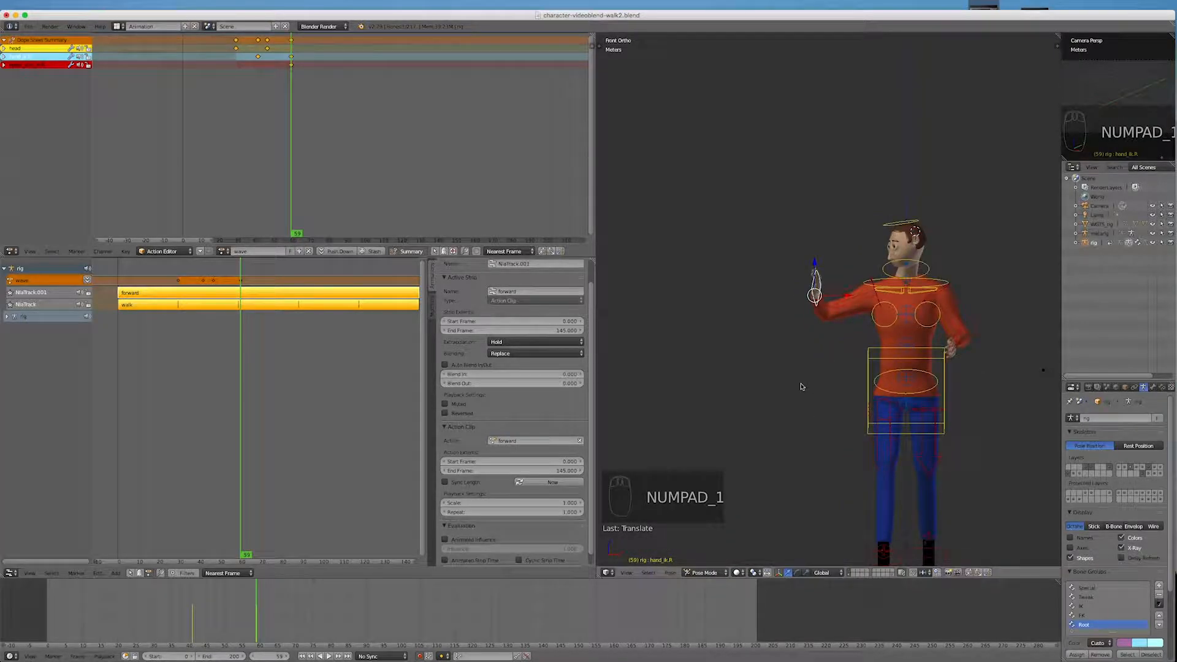
pyautogui.moveTo(848, 298); pyautogui.dragTo(860, 298)
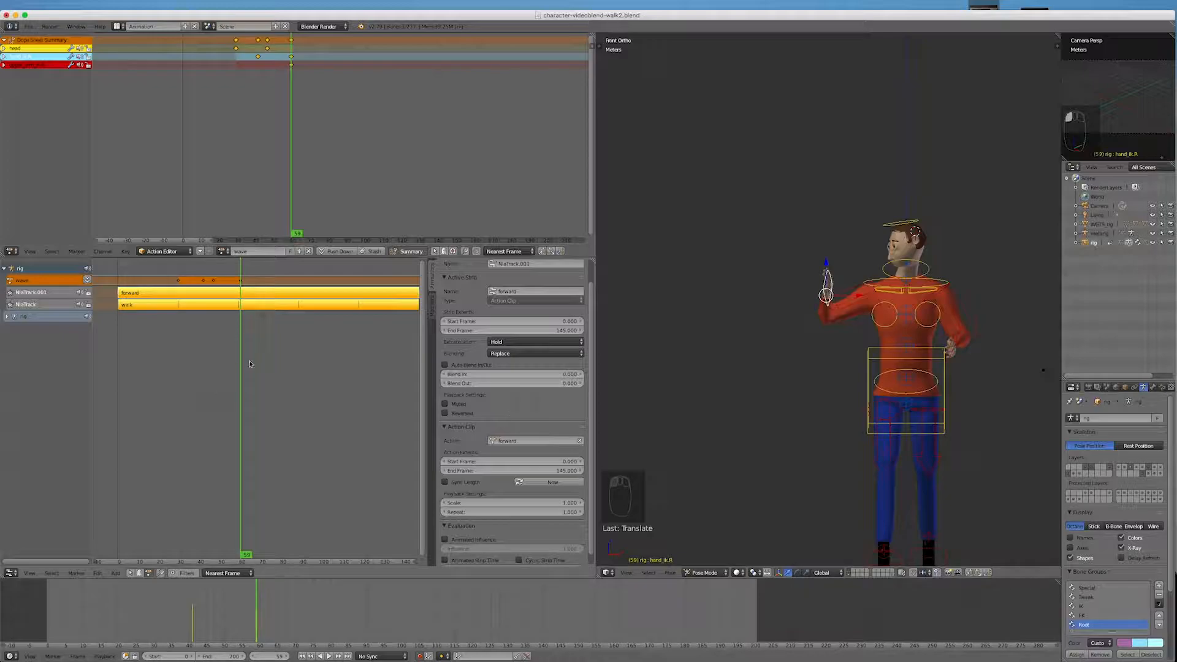
# Step: At frame 52, move the right hand control outward along X and rotate the hand nearly horizontal, pointing away from the body
pyautogui.moveTo(239, 373)
pyautogui.mouseDown()
pyautogui.moveTo(199, 378)
pyautogui.moveTo(245, 383)
pyautogui.moveTo(205, 389)
pyautogui.moveTo(227, 389)
pyautogui.mouseUp()
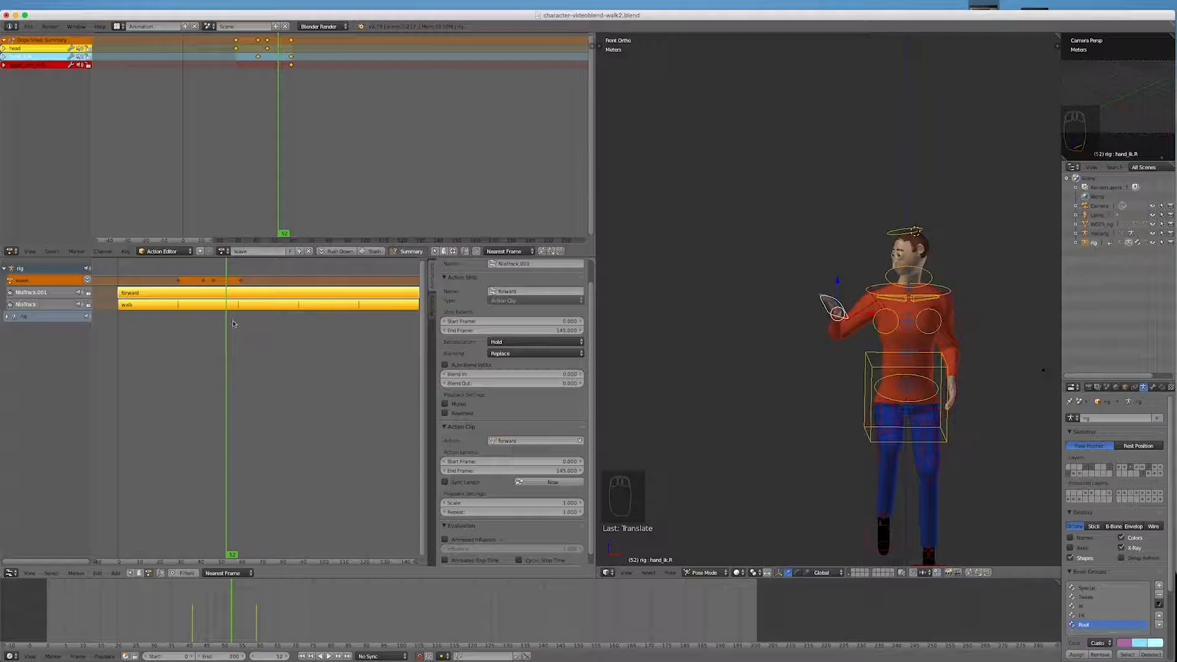
pyautogui.scroll(-2, 273, 84)
pyautogui.scroll(4, 273, 84)
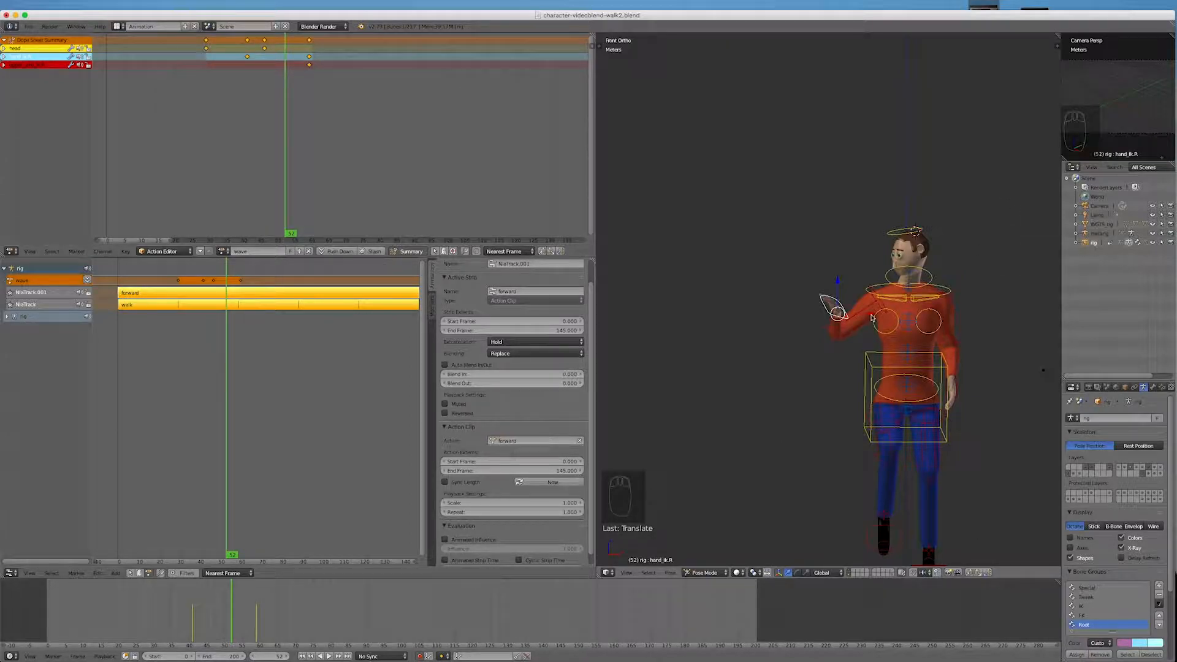
pyautogui.press('g')
pyautogui.press('x')
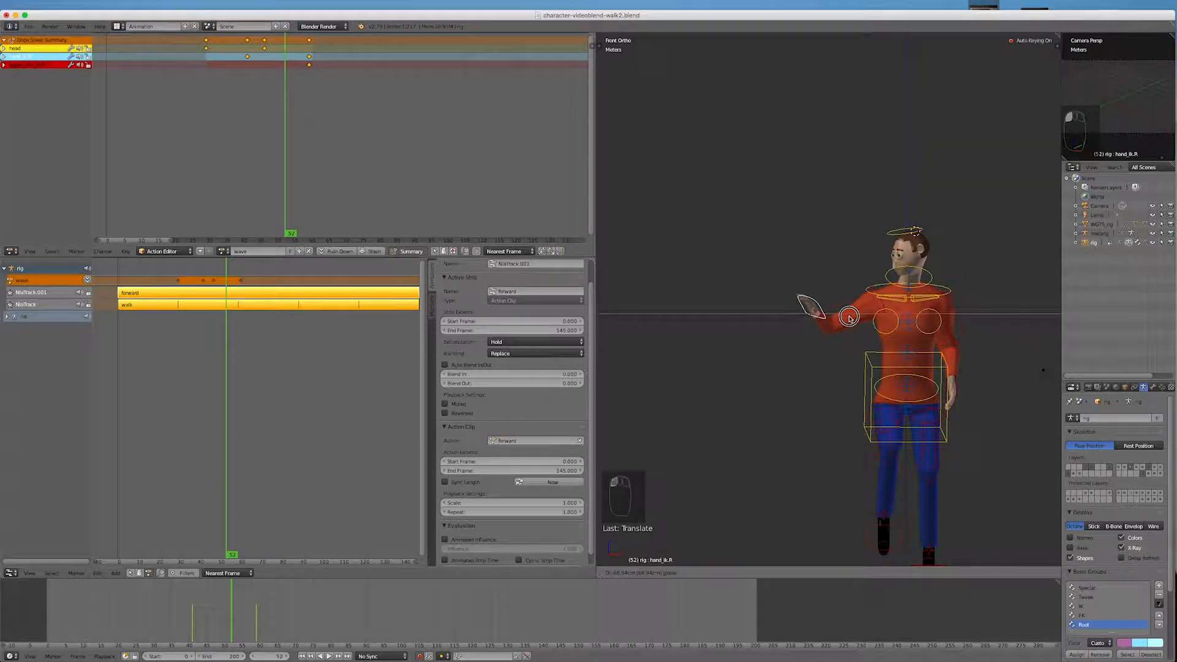
pyautogui.click(849, 318)
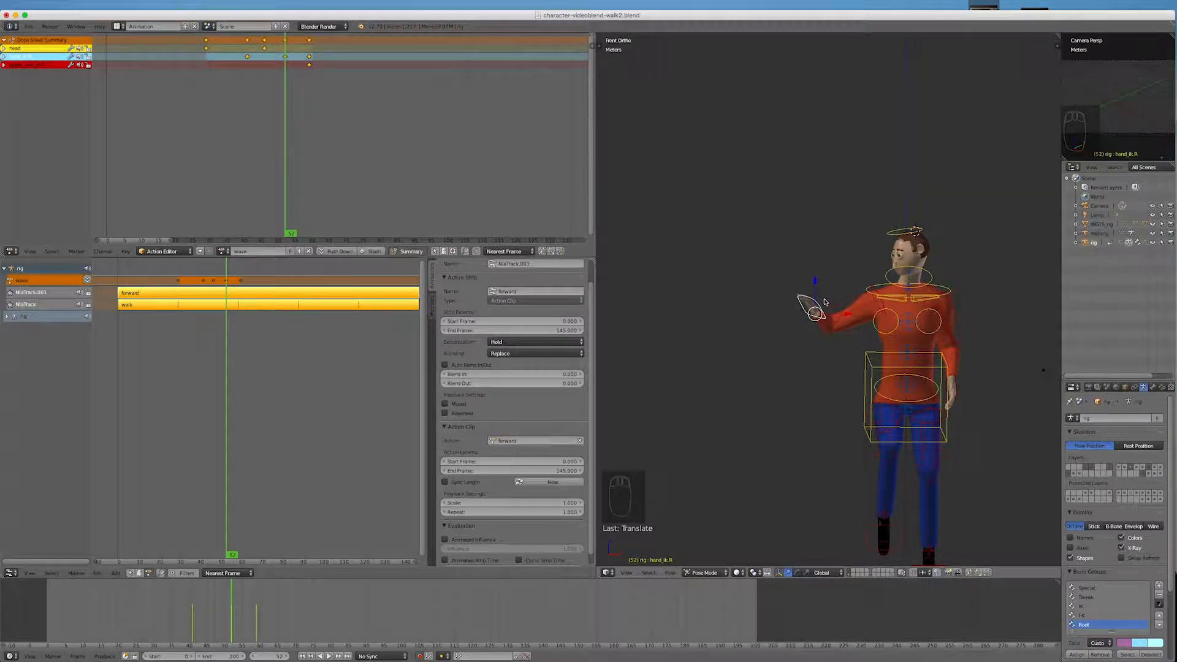
pyautogui.press('r')
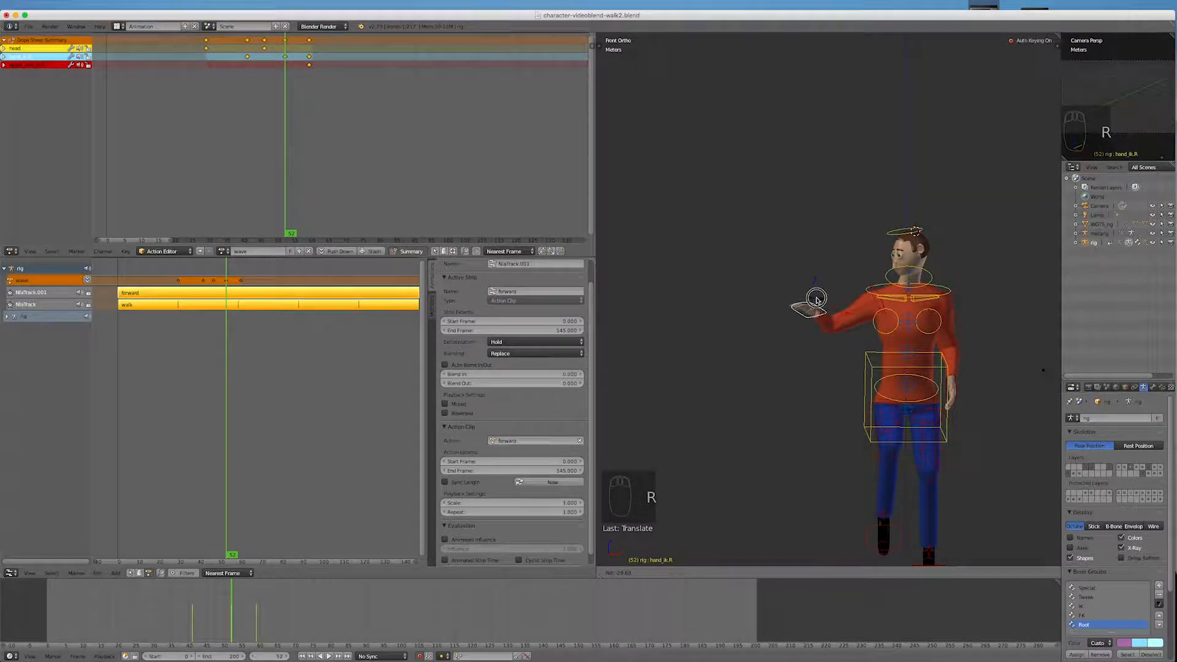
pyautogui.click(816, 299)
# Step: Return to frame 59 and rotate the right hand control slightly in an orbited view from above
pyautogui.moveTo(226, 378)
pyautogui.mouseDown()
pyautogui.moveTo(192, 379)
pyautogui.moveTo(252, 385)
pyautogui.moveTo(201, 387)
pyautogui.moveTo(249, 389)
pyautogui.moveTo(239, 389)
pyautogui.mouseUp()
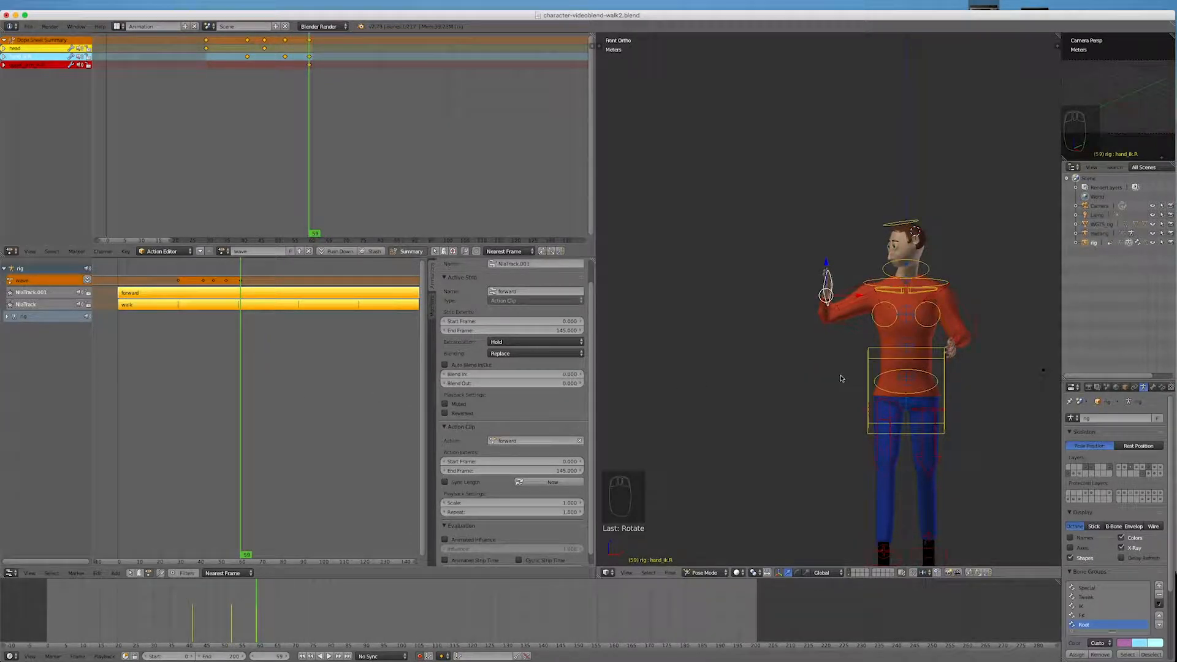
pyautogui.press('ctrl+KP_3')
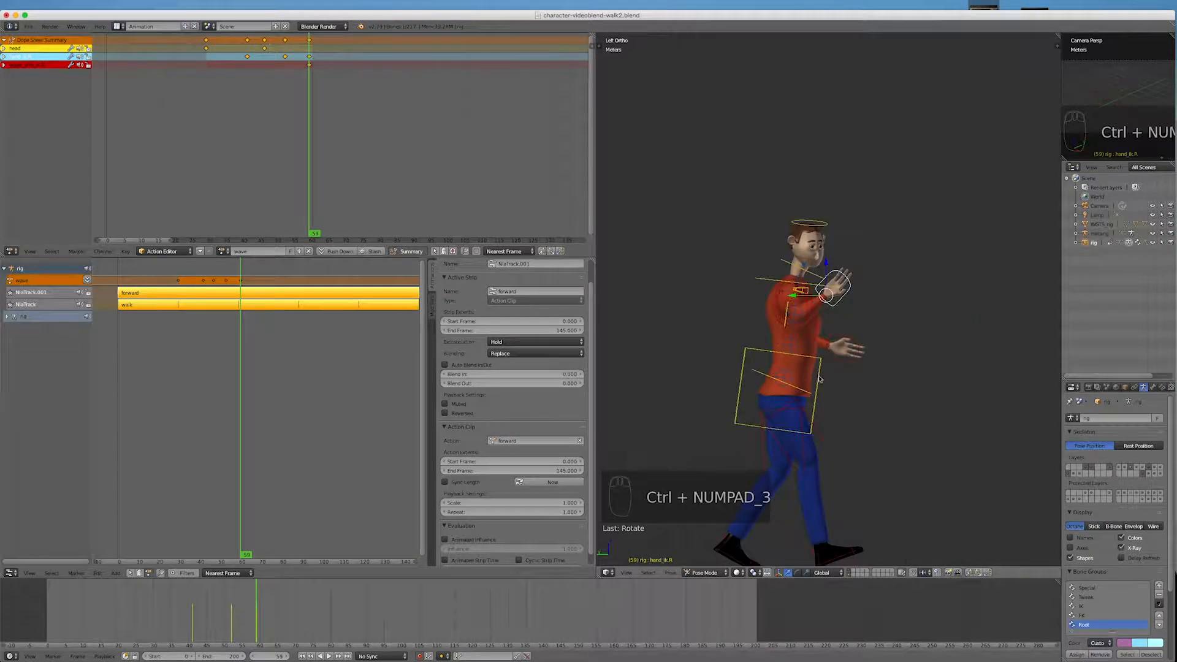
pyautogui.moveTo(859, 323); pyautogui.dragTo(821, 397, button='middle')
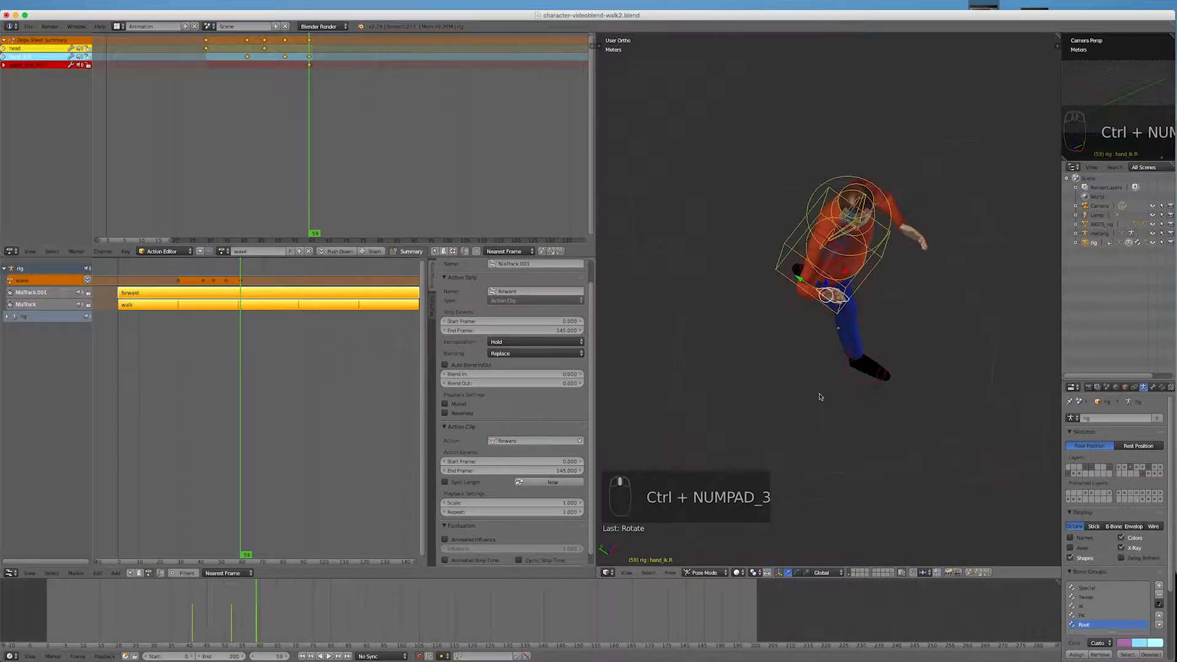
pyautogui.scroll(-3, 842, 295)
pyautogui.scroll(5, 842, 295)
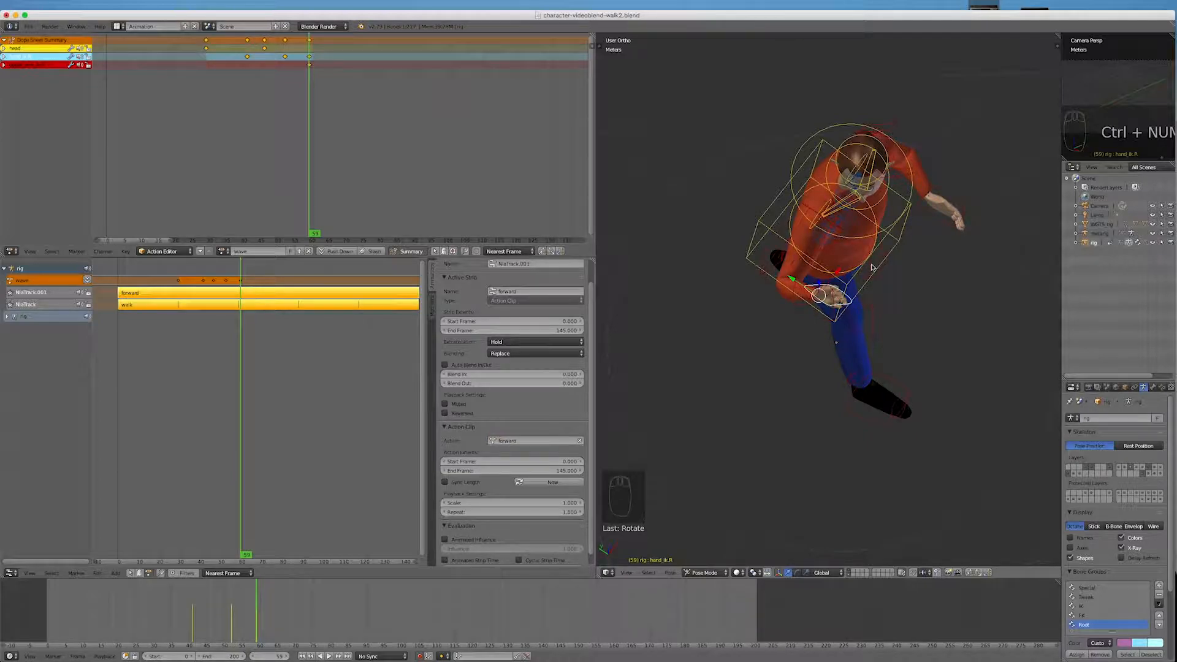
pyautogui.press('r')
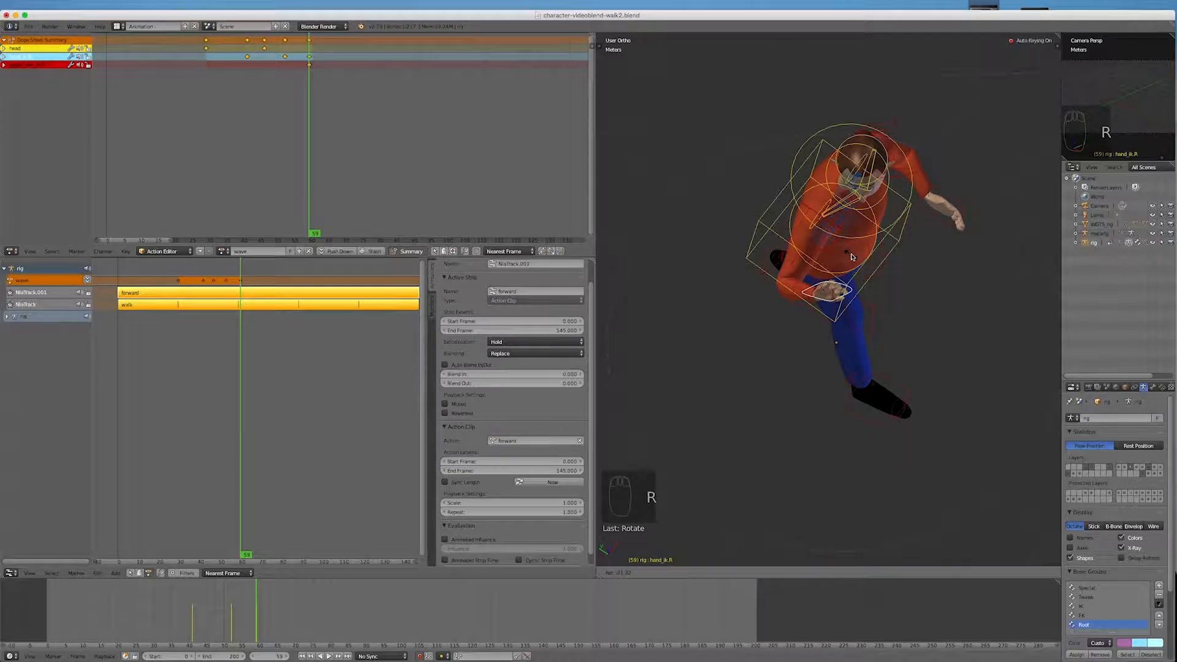
pyautogui.click(851, 256)
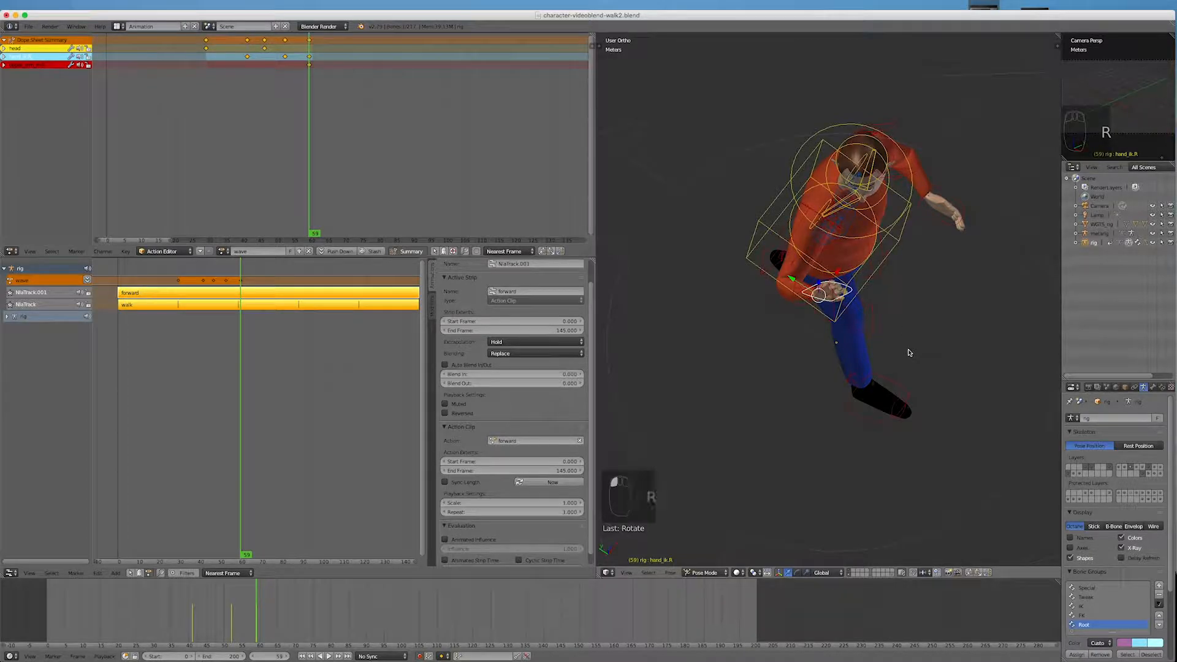
# Step: Rotate the right hand control slightly forward in left side view at frame 59
pyautogui.press('KP_7')
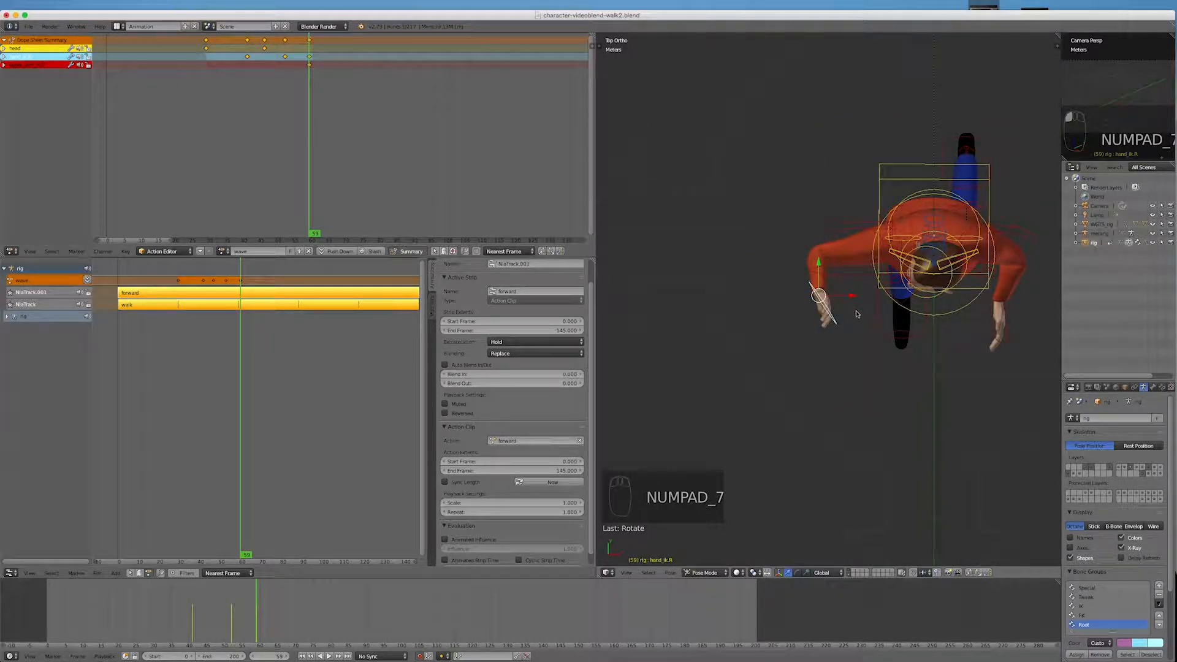
pyautogui.press('ctrl+KP_3')
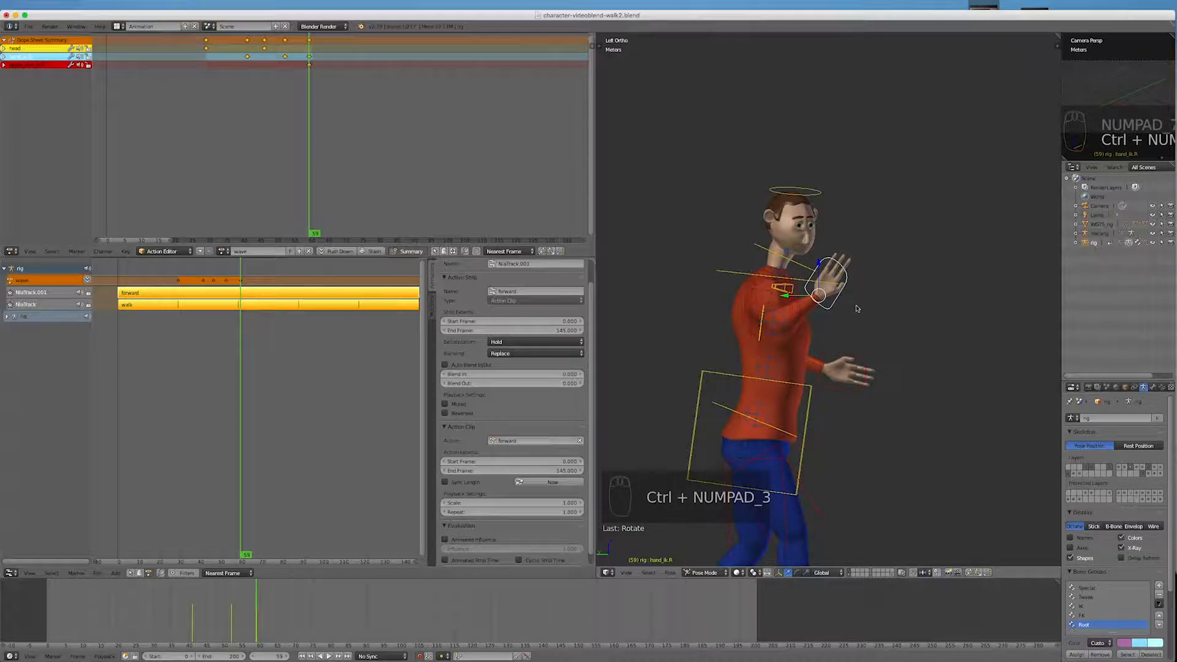
pyautogui.press('r')
pyautogui.click(860, 320)
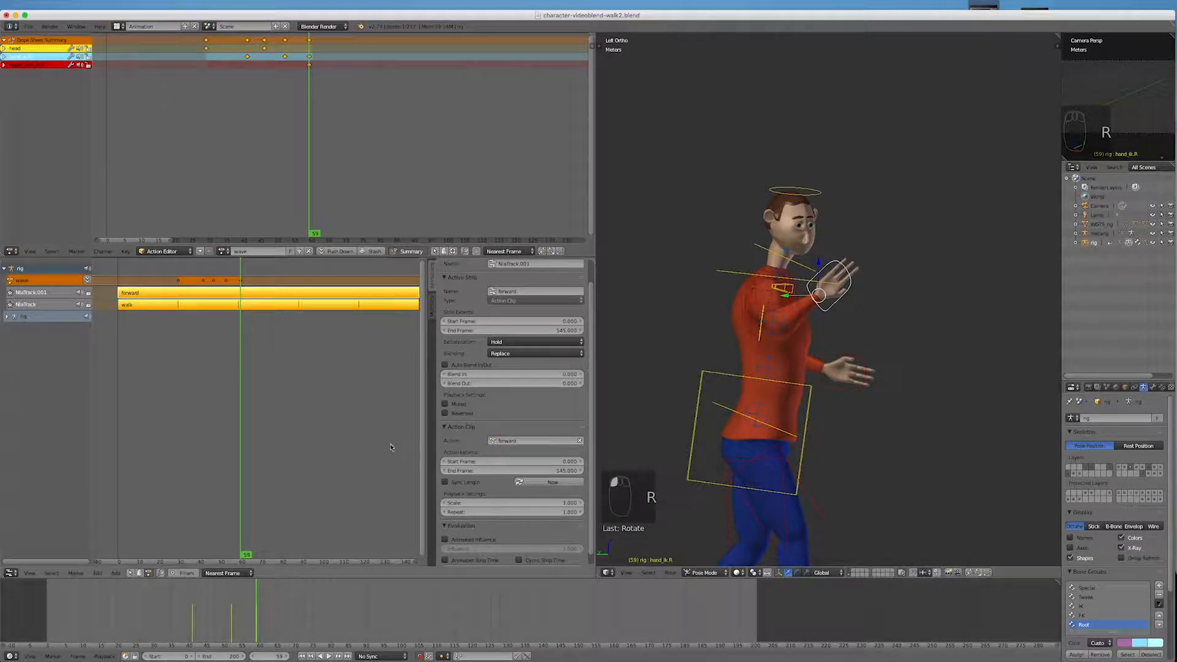
# Step: Preview the wave motion forward to frame 64 and bring the playhead back to frame 59
pyautogui.moveTo(238, 336); pyautogui.dragTo(251, 336)
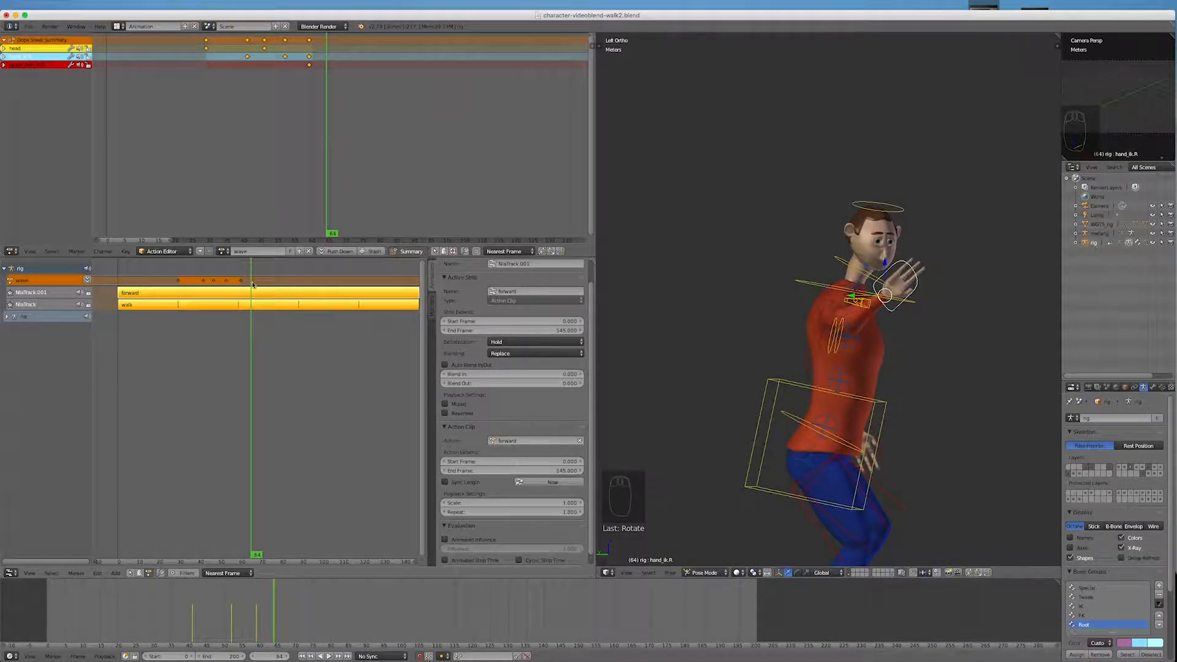
pyautogui.scroll(3, 255, 279)
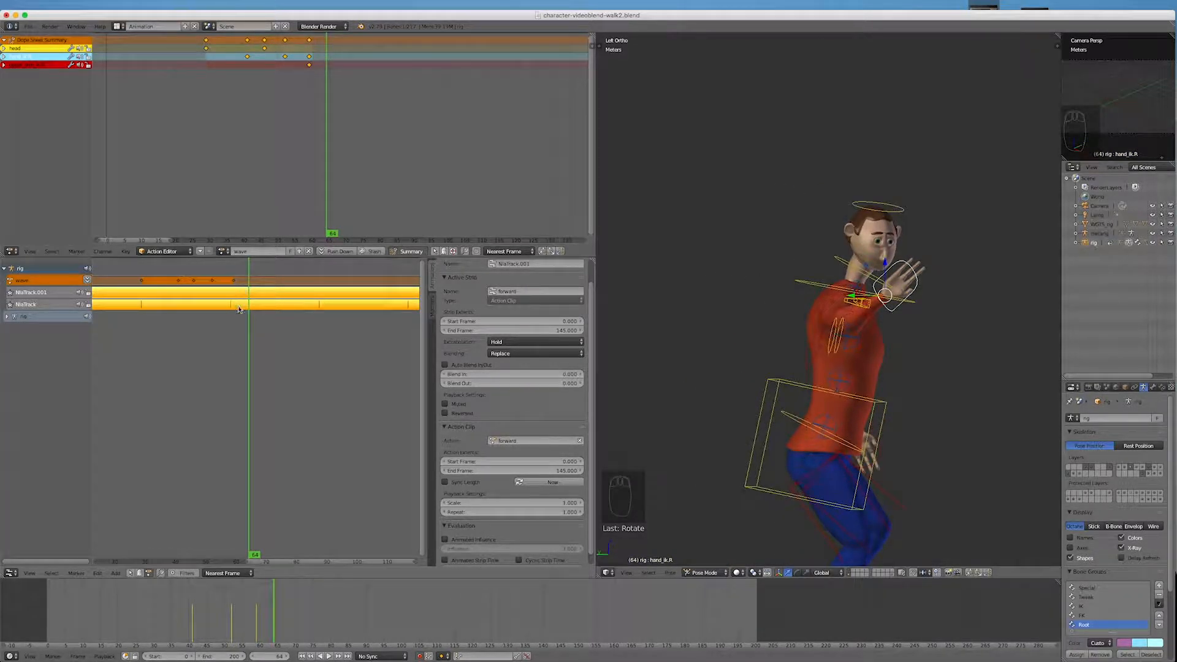
pyautogui.moveTo(244, 320); pyautogui.dragTo(233, 321)
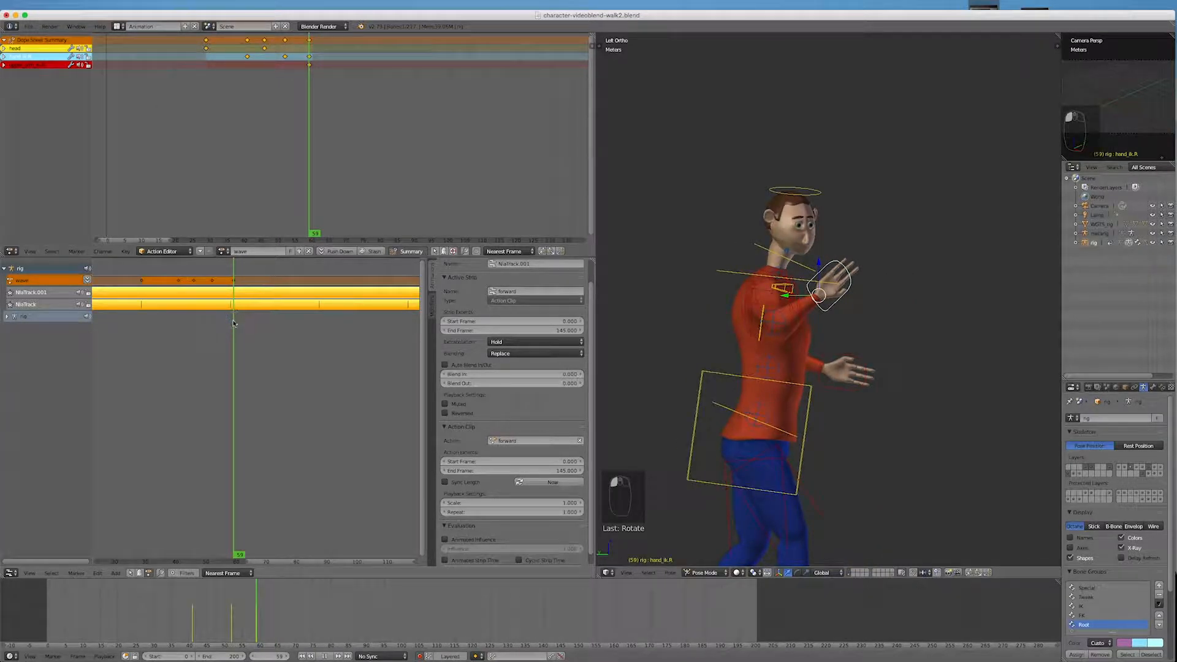
pyautogui.scroll(-2, 258, 328)
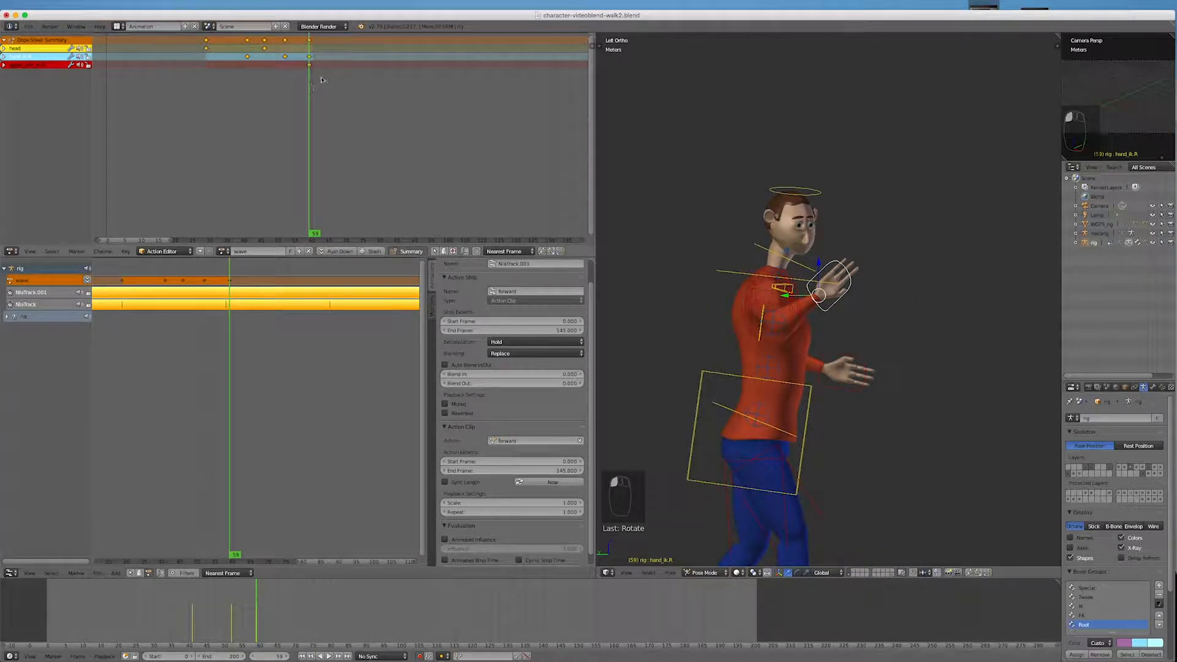
# Step: Shift the right hand control's keyframe from frame 59 to frame 60 and check the motion around it
pyautogui.scroll(3, 310, 66)
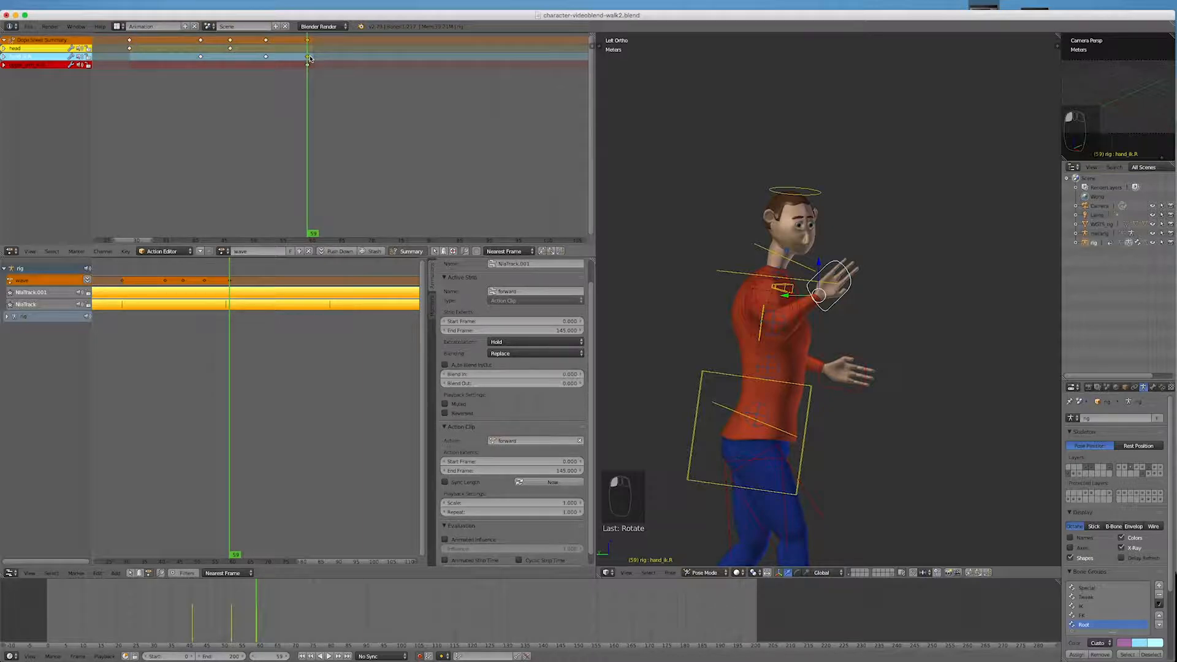
pyautogui.rightClick(315, 58)
pyautogui.press('g')
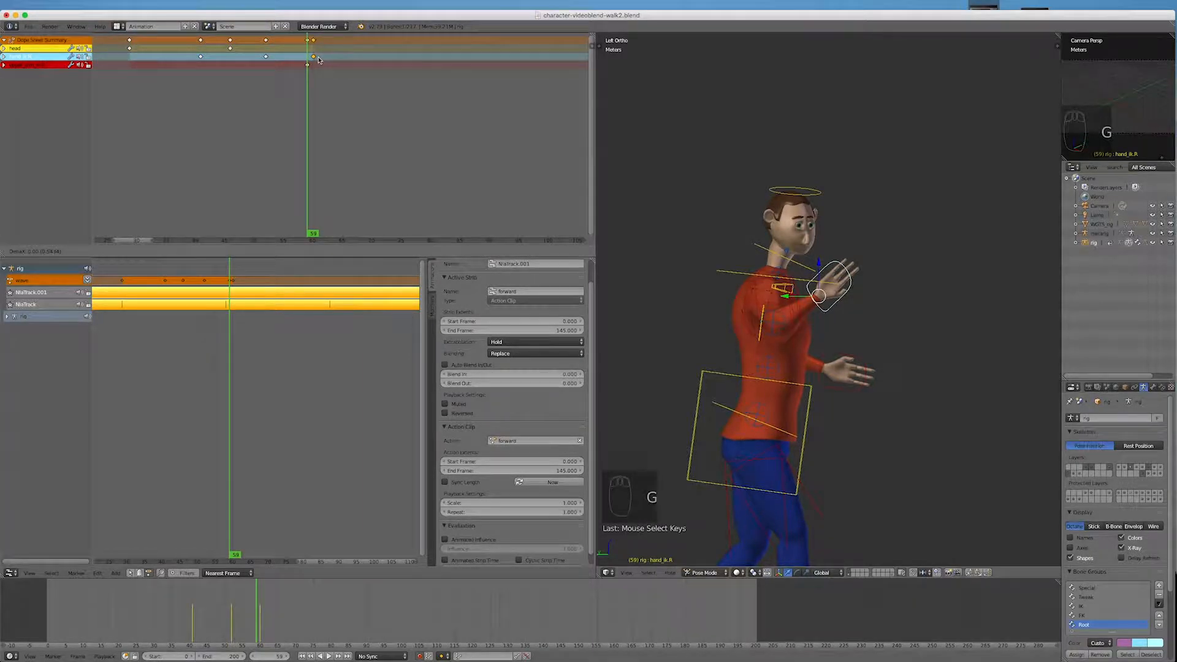
pyautogui.click(318, 58)
pyautogui.hotkey('alt', 'a')
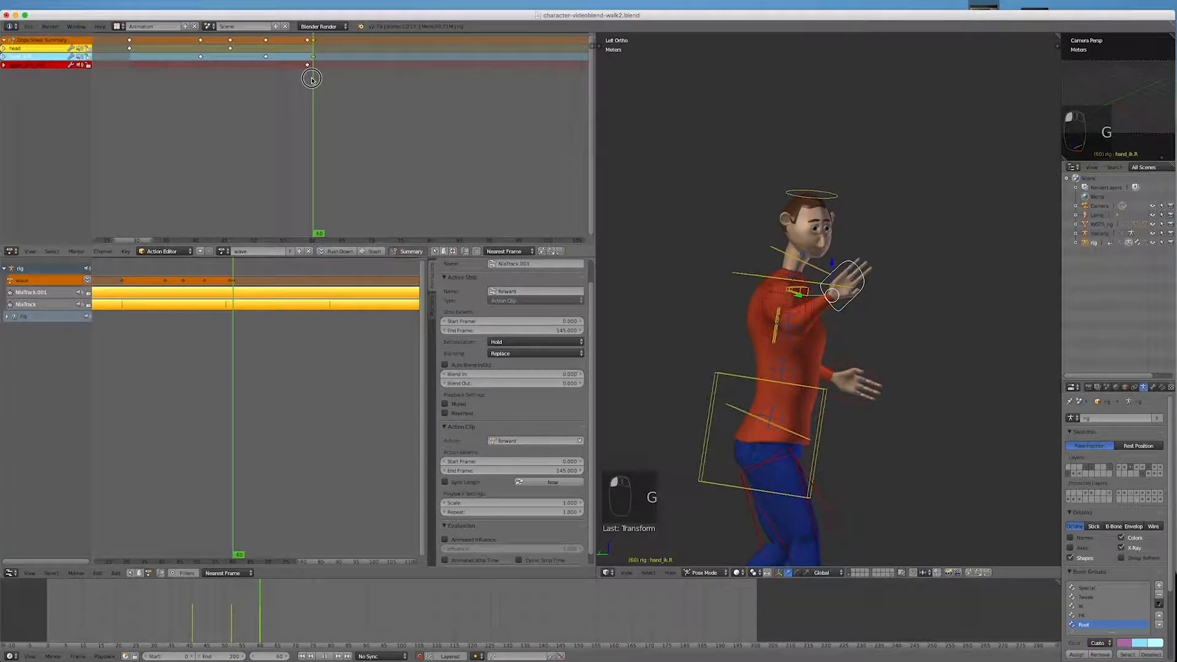
pyautogui.hotkey('alt', 'a')
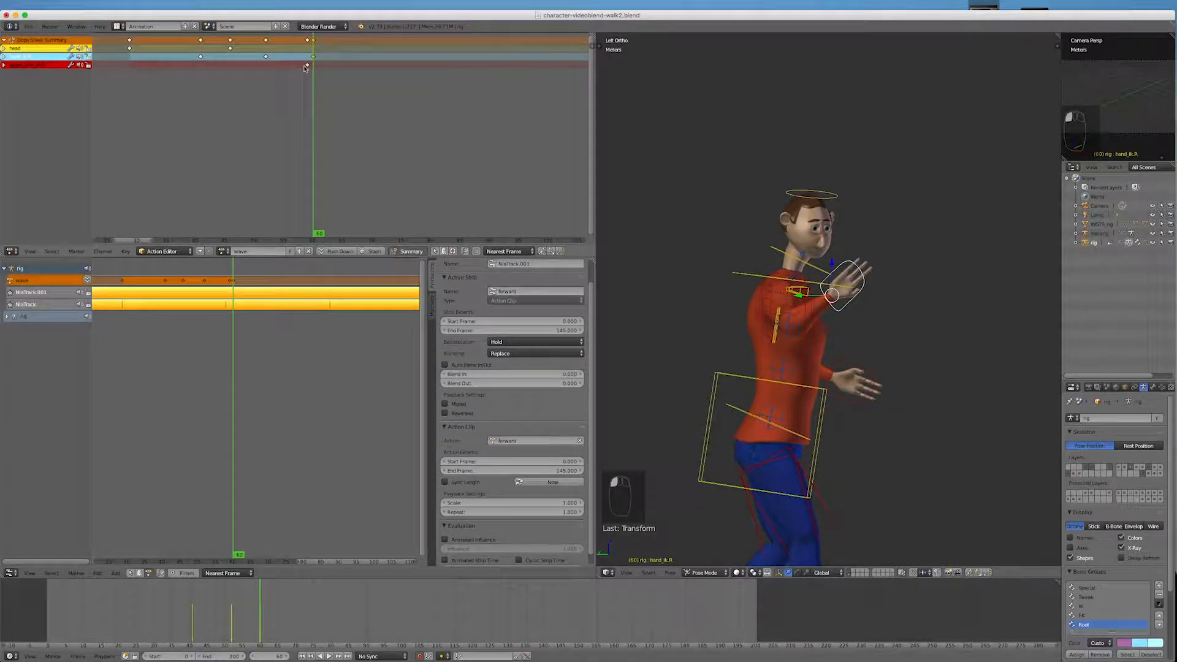
pyautogui.rightClick(305, 66)
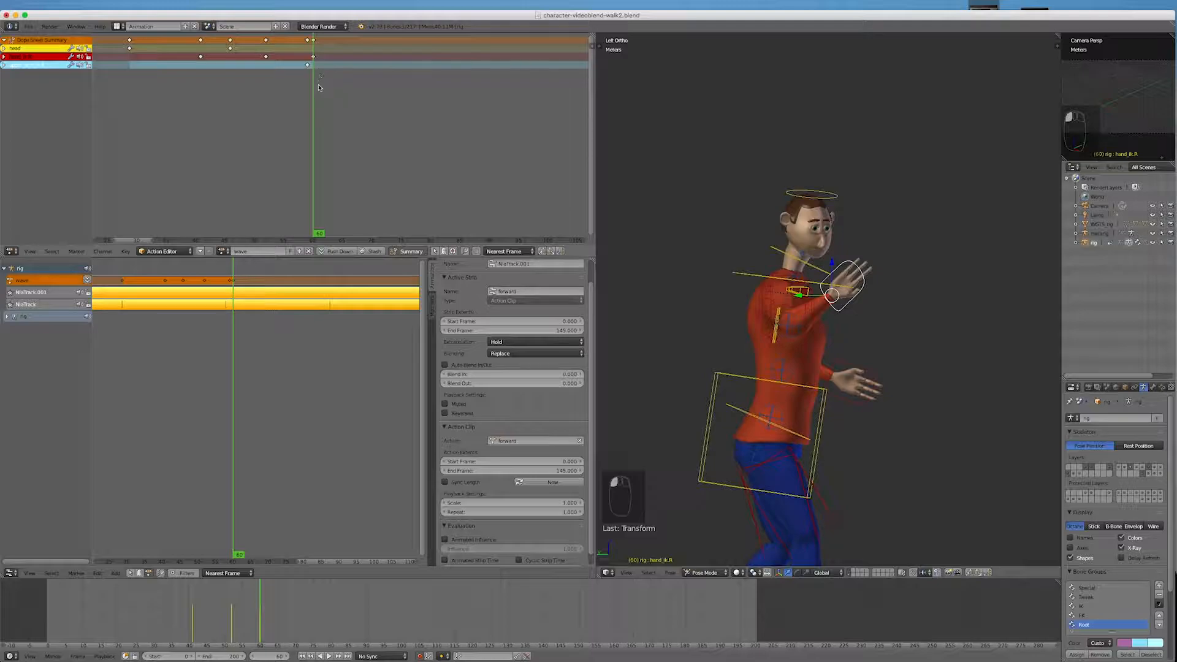
pyautogui.hotkey('alt', 'a')
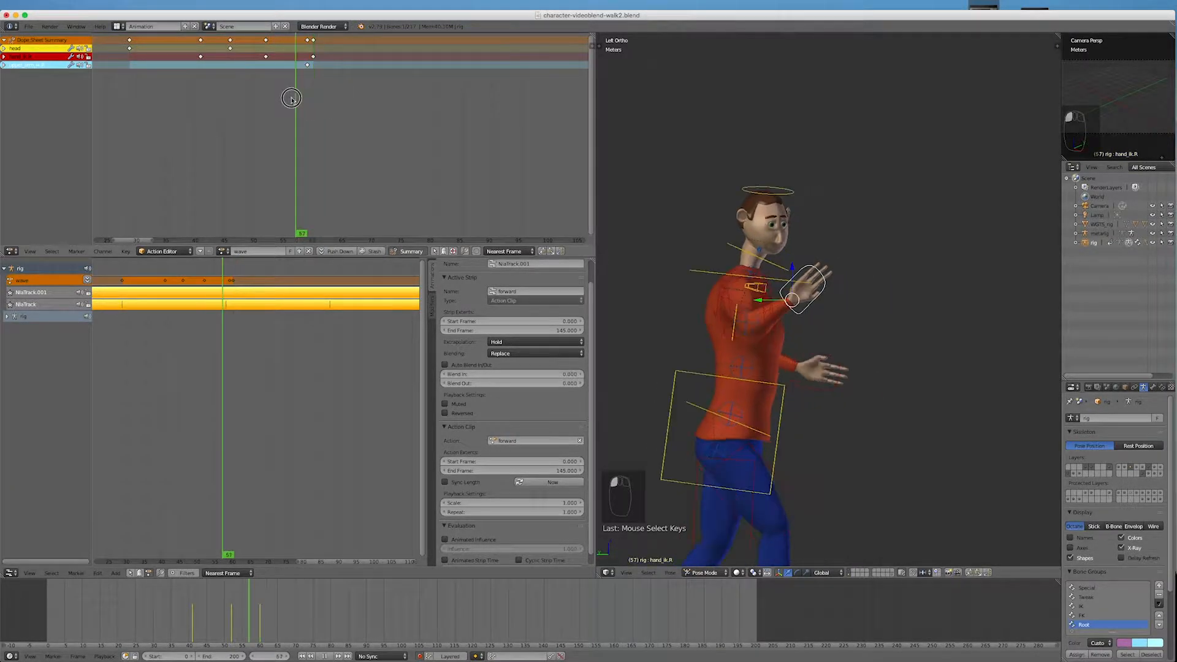
# Step: At frame 65, rotate the right hand control back toward upright in the left side view
pyautogui.rightClick(324, 94)
pyautogui.moveTo(324, 94)
pyautogui.mouseDown()
pyautogui.moveTo(309, 95)
pyautogui.moveTo(346, 98)
pyautogui.mouseUp()
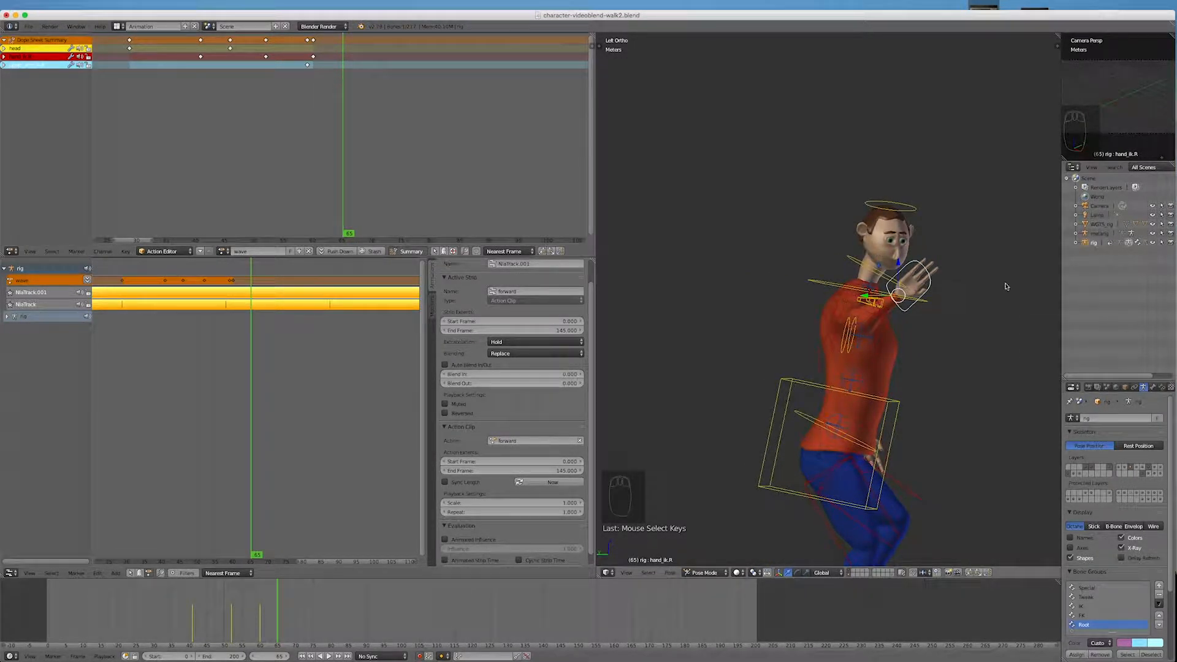
pyautogui.press('r')
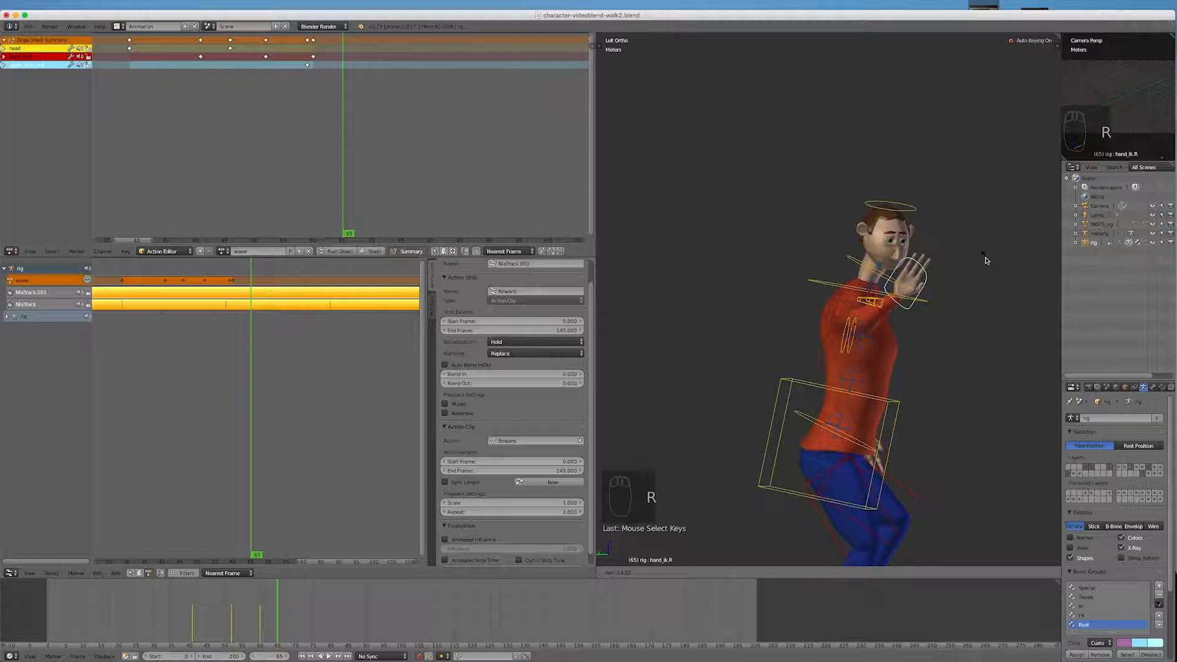
pyautogui.click(982, 258)
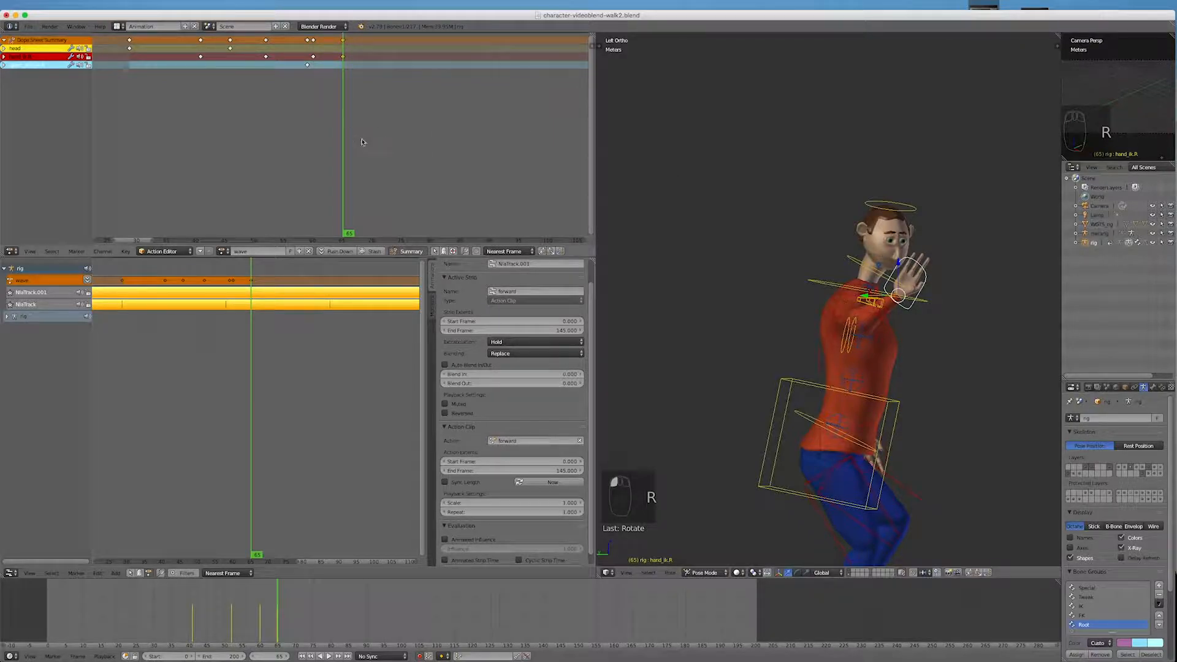
# Step: At frame 70, rotate the right hand control forward about 30 degrees so the fingers tilt away from the face
pyautogui.moveTo(346, 151); pyautogui.dragTo(372, 150)
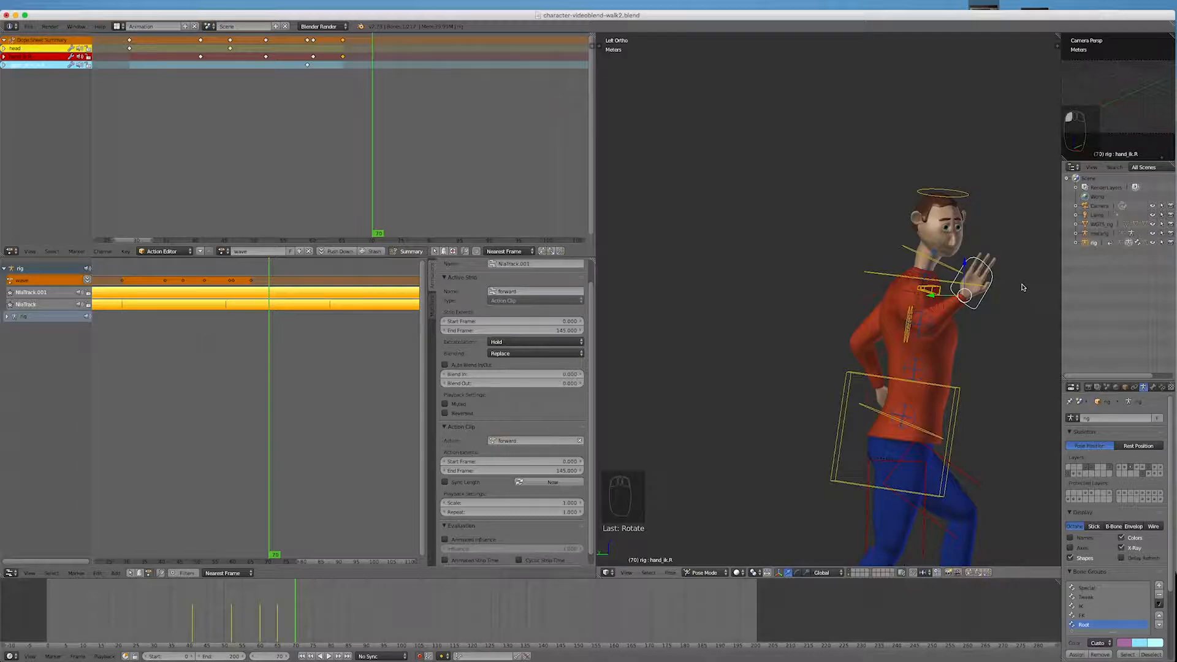
pyautogui.press('r')
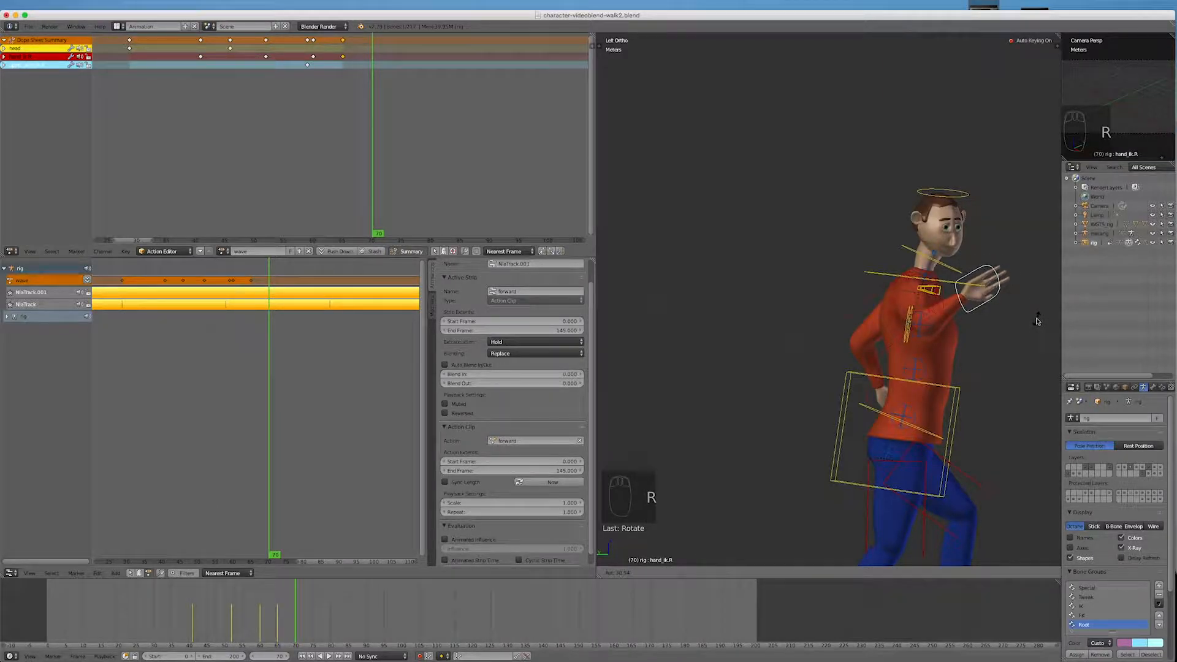
pyautogui.click(1037, 320)
# Step: At frame 75, rotate the right hand control back up so the fingers point diagonally upward
pyautogui.moveTo(374, 86); pyautogui.dragTo(402, 89)
pyautogui.scroll(-3, 792, 276)
pyautogui.scroll(5, 962, 273)
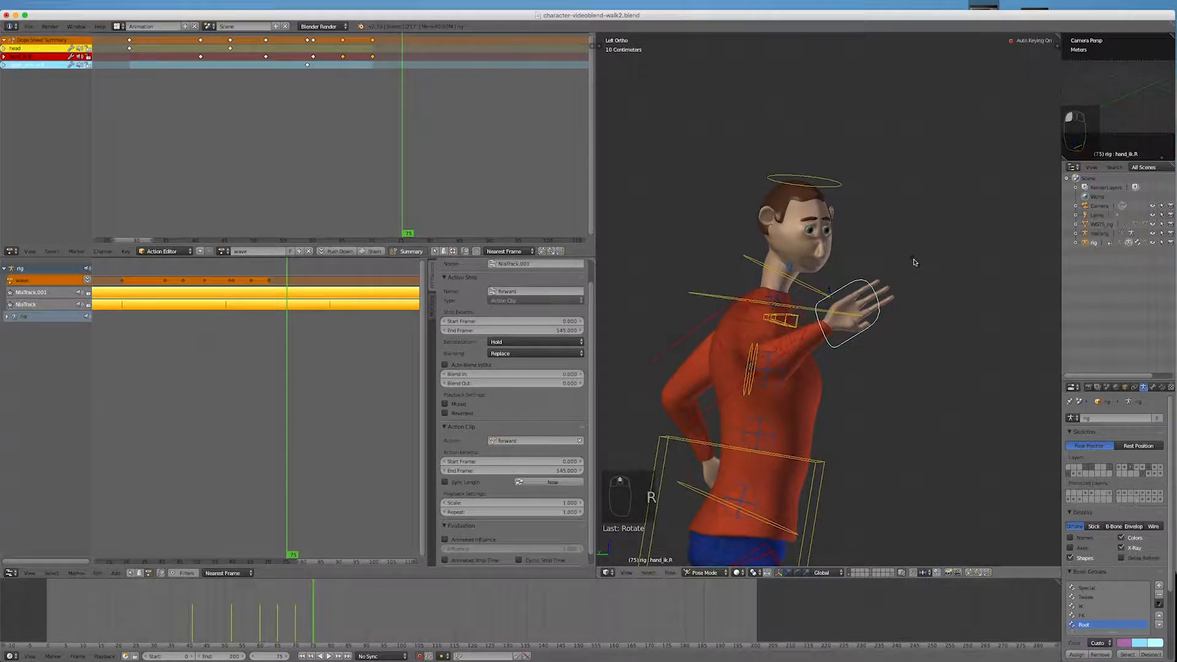
pyautogui.press('r')
pyautogui.click(875, 244)
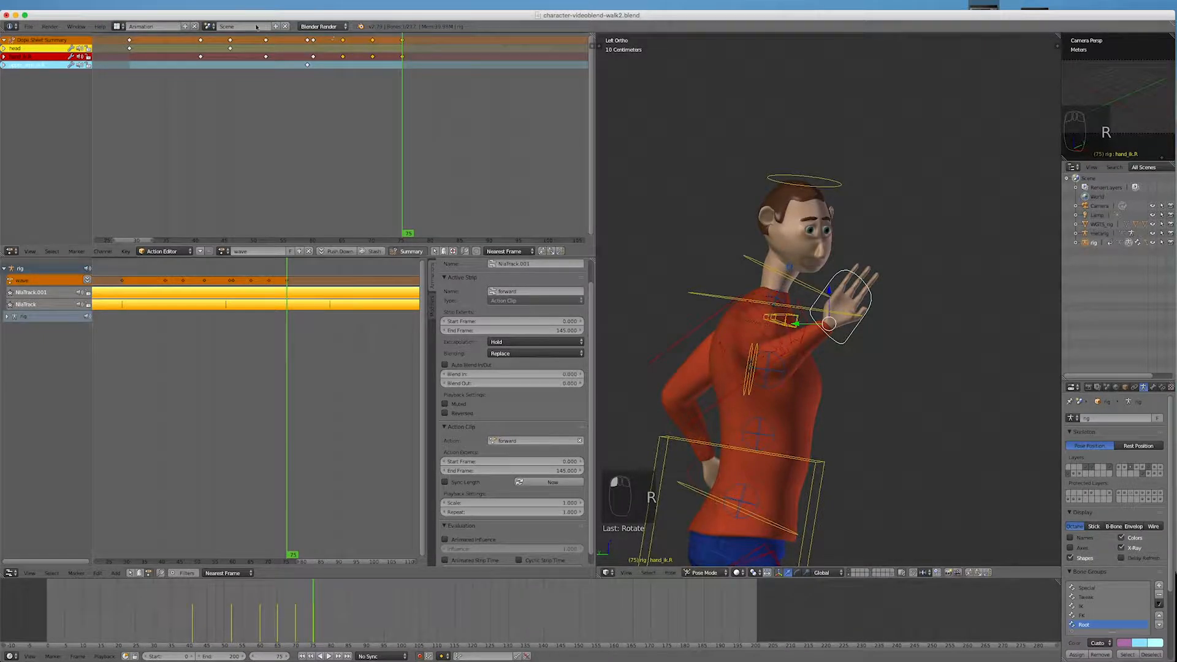
# Step: At frame 80, rotate the right hand control forward until the hand is nearly horizontal
pyautogui.moveTo(407, 108); pyautogui.dragTo(431, 108)
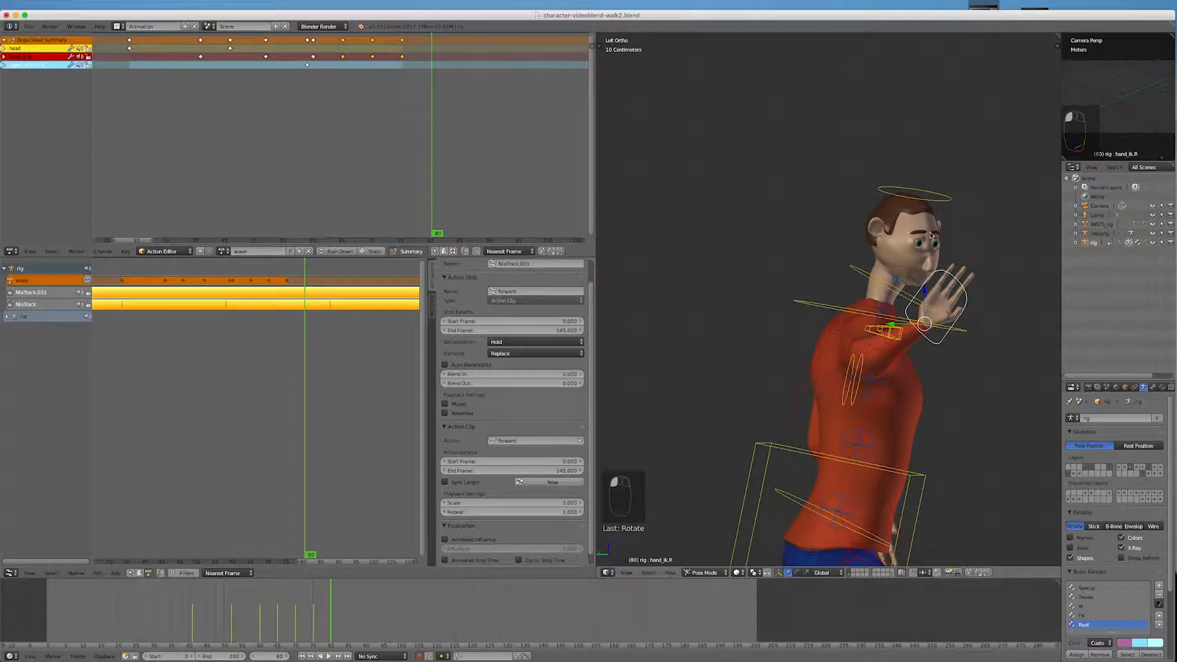
pyautogui.press('r')
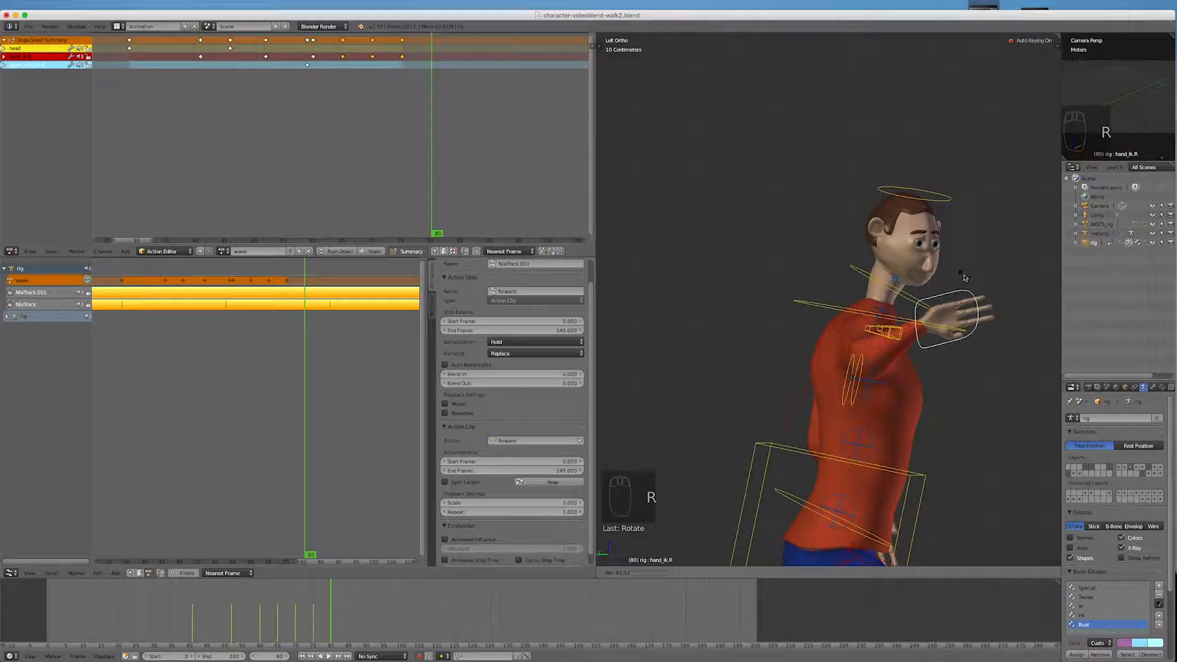
pyautogui.click(963, 278)
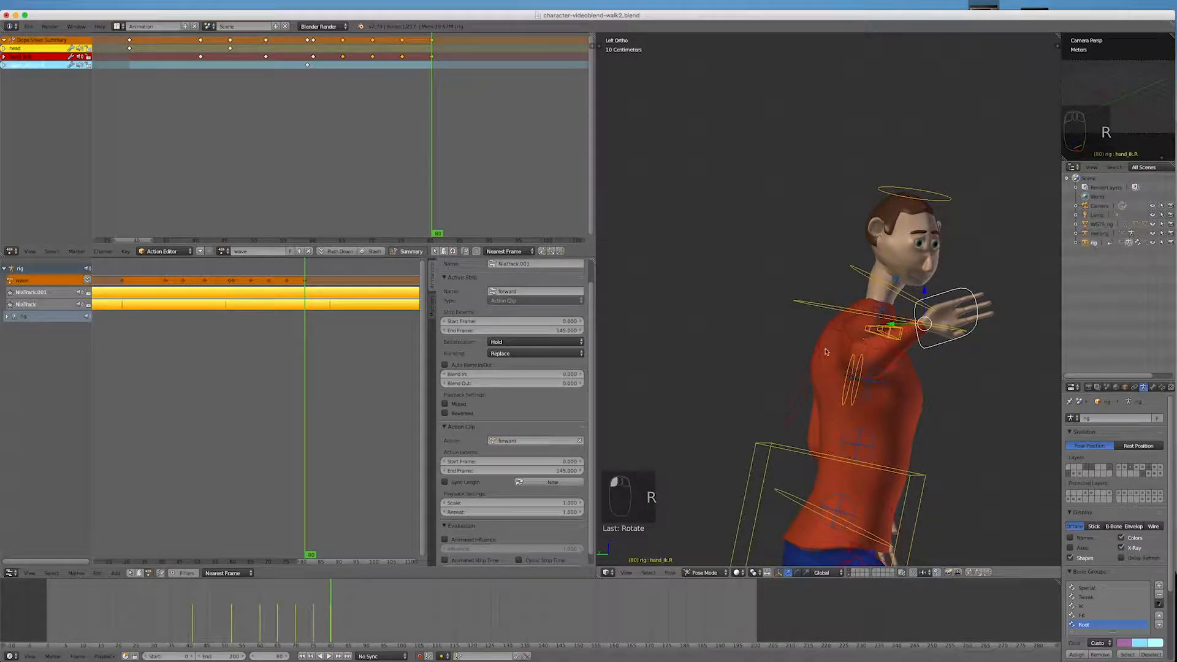
# Step: At frame 90, lower the right hand control along Z from shoulder height to chest height in front view
pyautogui.scroll(-4, 831, 354)
pyautogui.moveTo(973, 420); pyautogui.dragTo(909, 421, button='middle')
pyautogui.keyDown('shift'); pyautogui.moveTo(798, 416); pyautogui.dragTo(682, 367, button='middle'); pyautogui.keyUp('shift')
pyautogui.moveTo(324, 630); pyautogui.dragTo(366, 628)
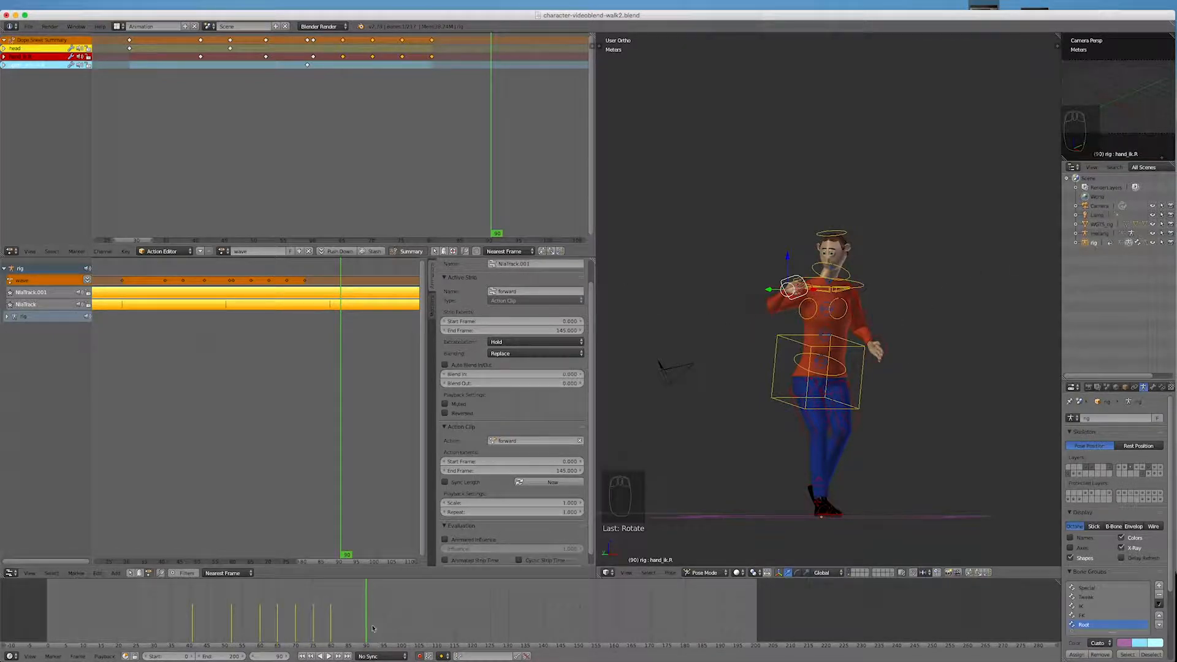
pyautogui.moveTo(366, 632)
pyautogui.mouseDown()
pyautogui.moveTo(393, 635)
pyautogui.moveTo(365, 640)
pyautogui.mouseUp()
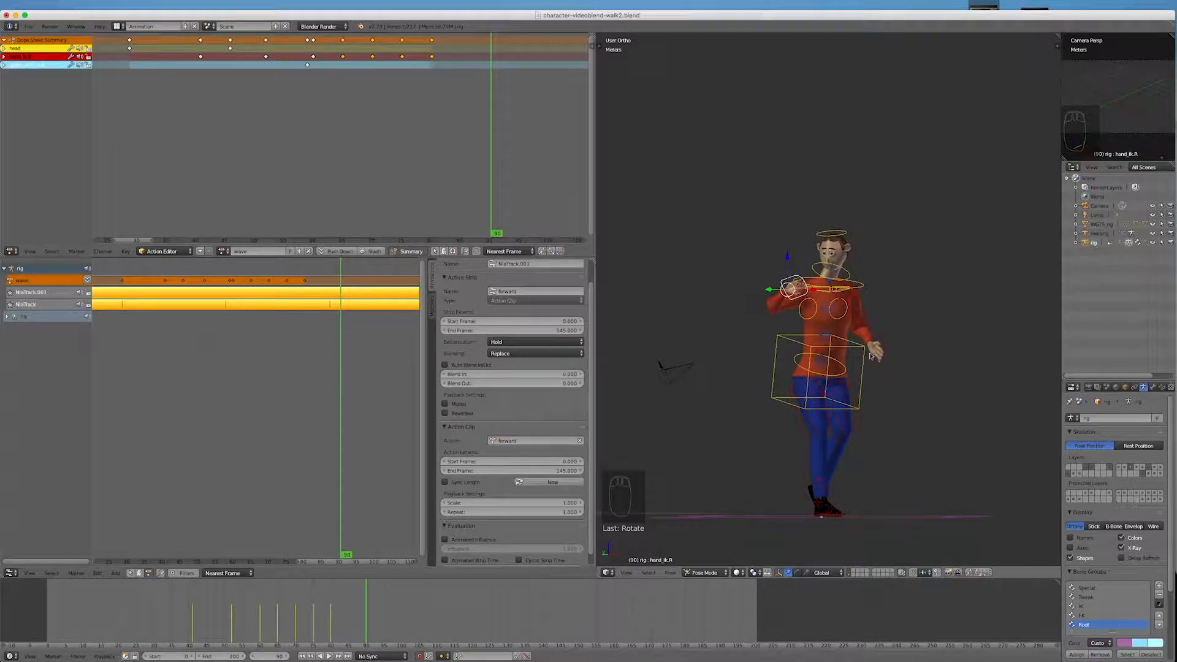
pyautogui.scroll(2, 796, 271)
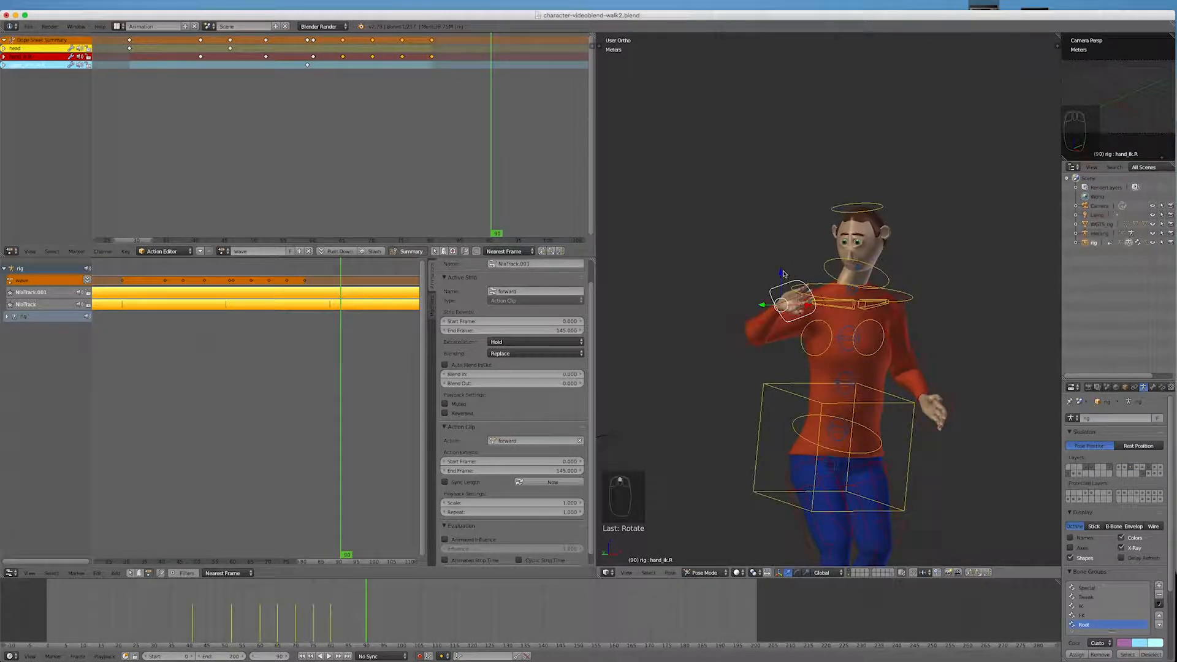
pyautogui.press('KP_1')
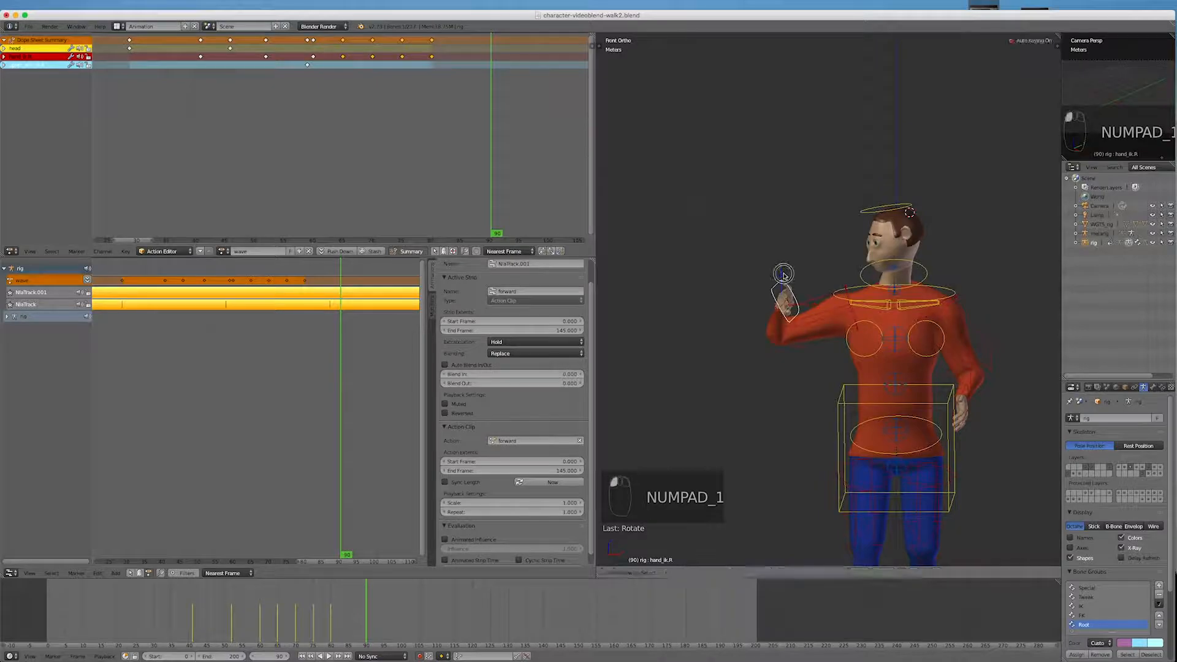
pyautogui.click(794, 331)
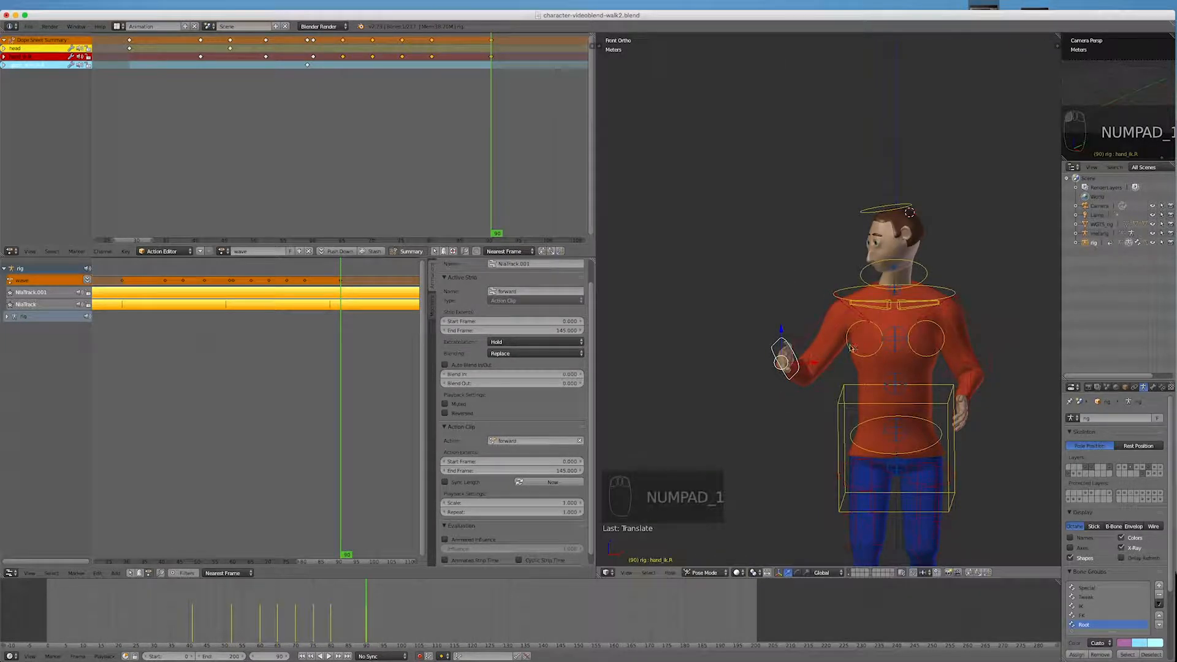
# Step: Rotate the right hand control at frame 90 and move it down and inward, bringing the hand to waist height
pyautogui.press('r')
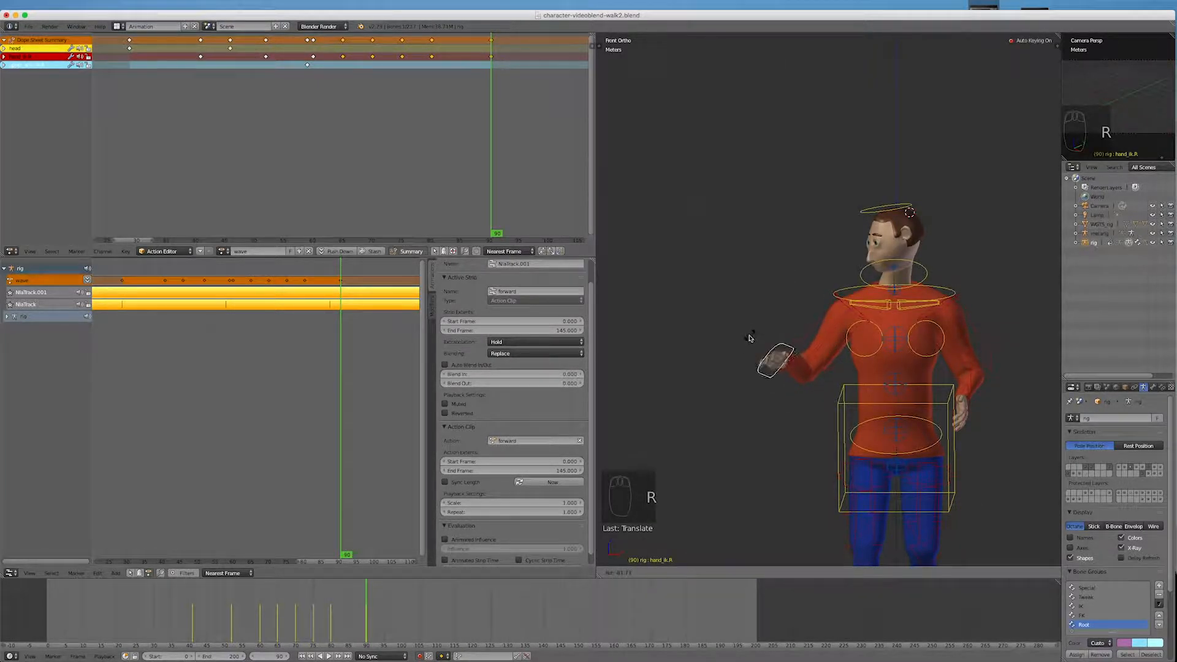
pyautogui.moveTo(782, 330); pyautogui.dragTo(783, 332)
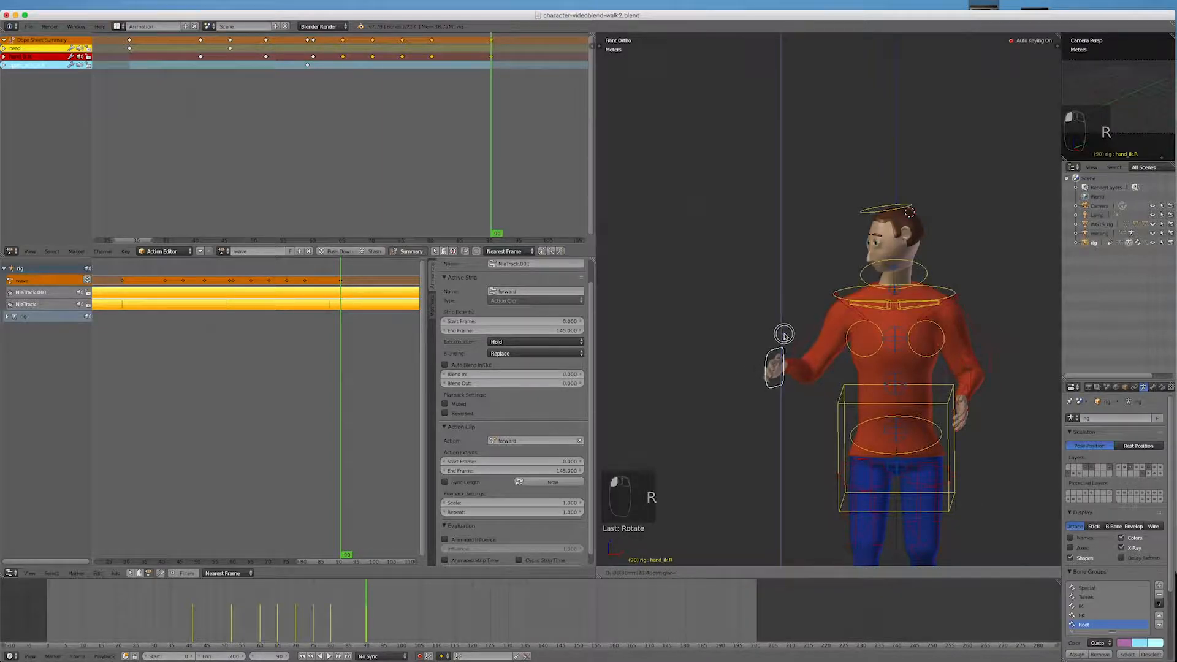
pyautogui.press('g')
pyautogui.press('x')
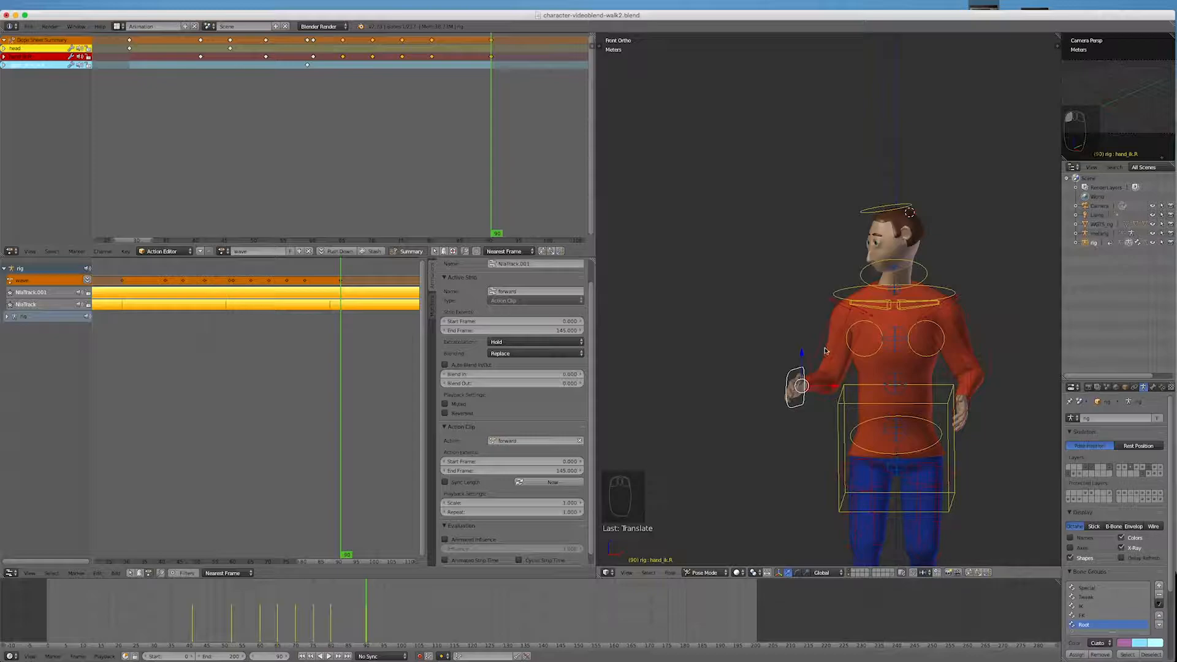
# Step: Copy and paste the left upper arm control's pose at frame 90 to key it, and reselect the right hand control
pyautogui.rightClick(981, 344)
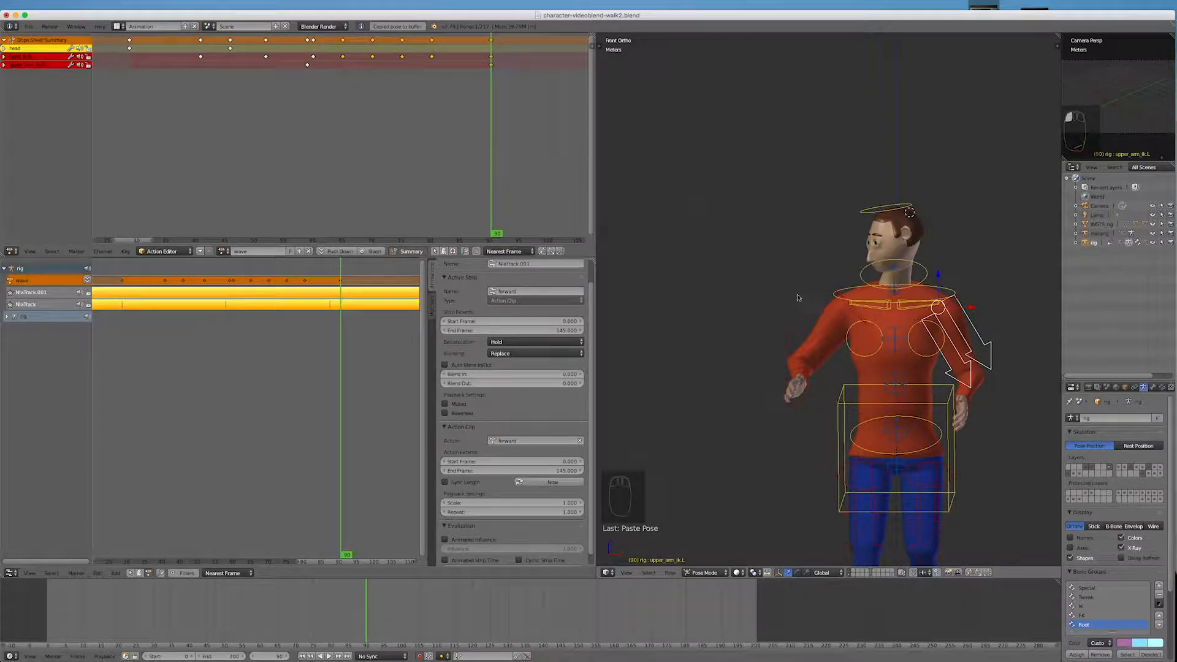
pyautogui.rightClick(787, 379)
pyautogui.moveTo(679, 435); pyautogui.dragTo(728, 441, button='middle')
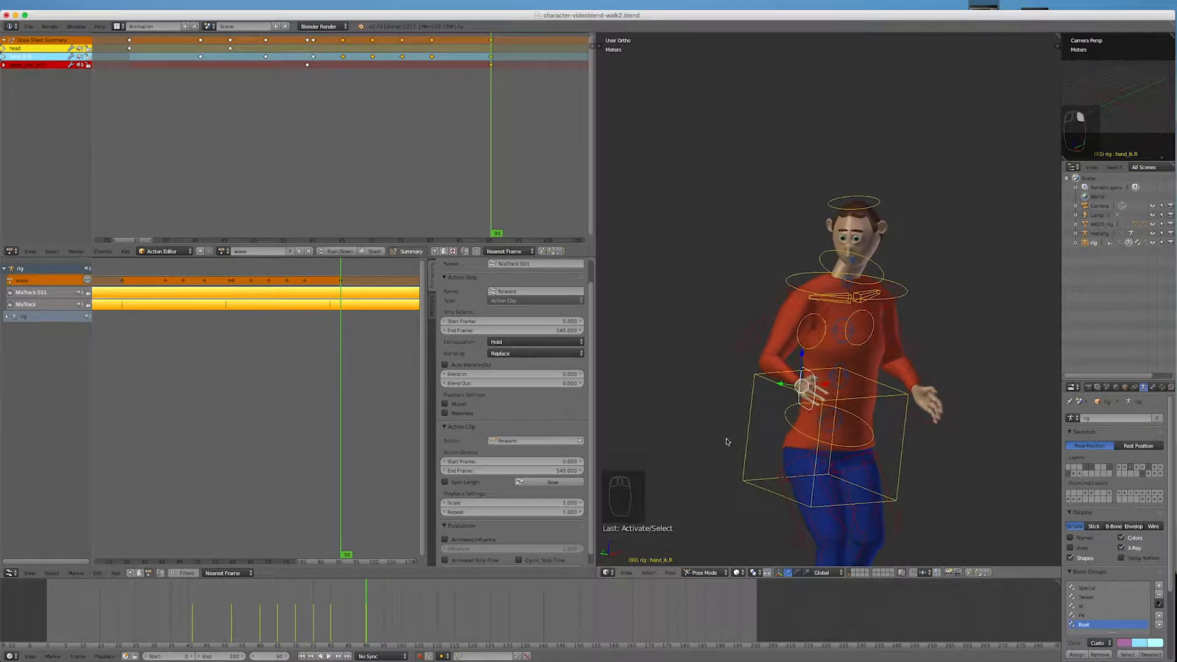
pyautogui.moveTo(727, 488); pyautogui.dragTo(733, 444, button='middle')
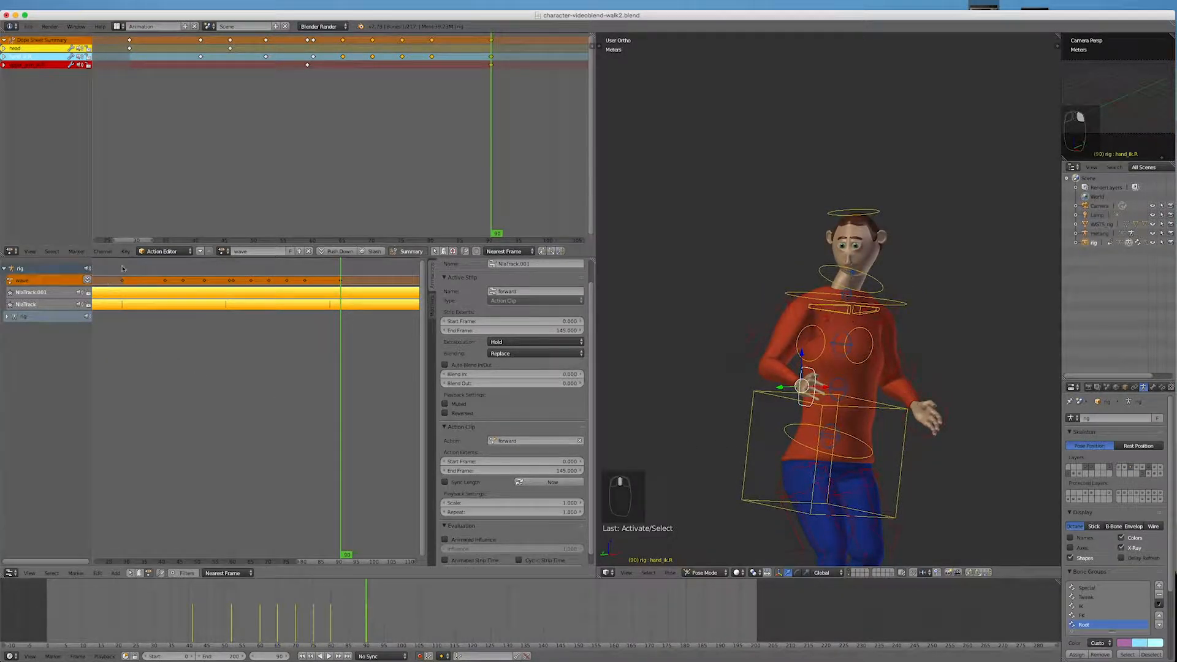
# Step: Scrub back to frame 52 and forward to frame 68 to review the wave on the full figure
pyautogui.moveTo(366, 617); pyautogui.dragTo(231, 616)
pyautogui.scroll(-4, 975, 391)
pyautogui.scroll(3, 741, 423)
pyautogui.scroll(-3, 747, 401)
pyautogui.scroll(2, 776, 482)
pyautogui.moveTo(912, 420)
pyautogui.mouseDown(button='middle')
pyautogui.moveTo(909, 439)
pyautogui.moveTo(915, 423)
pyautogui.mouseUp(button='middle')
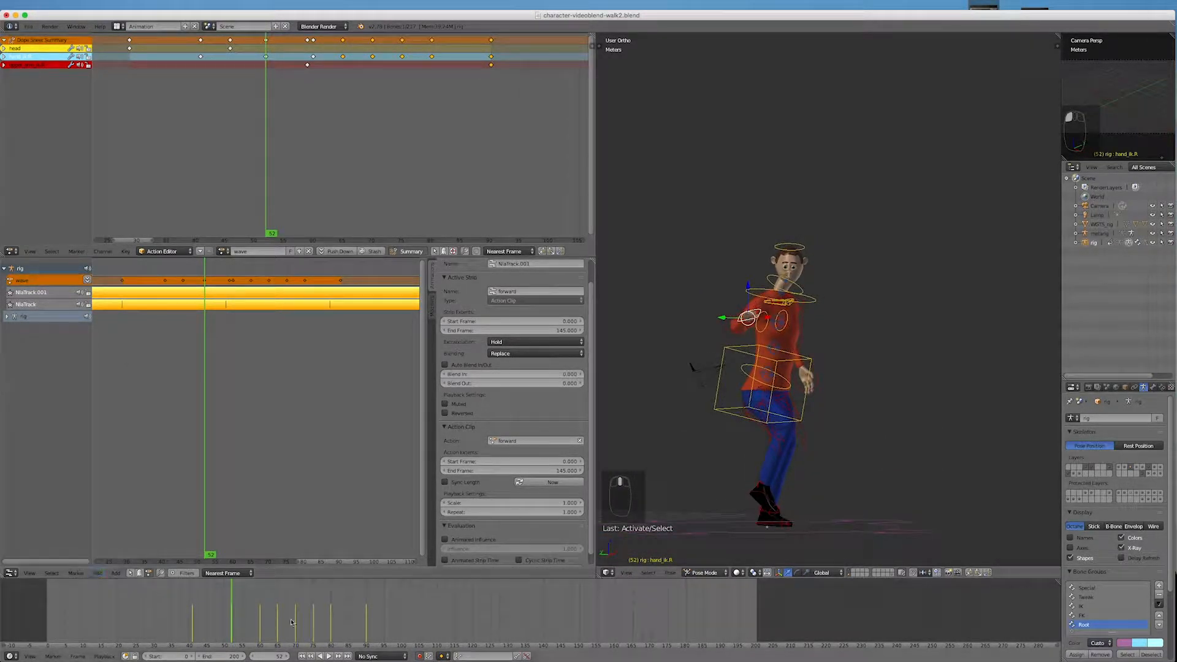
pyautogui.moveTo(231, 625); pyautogui.dragTo(289, 610)
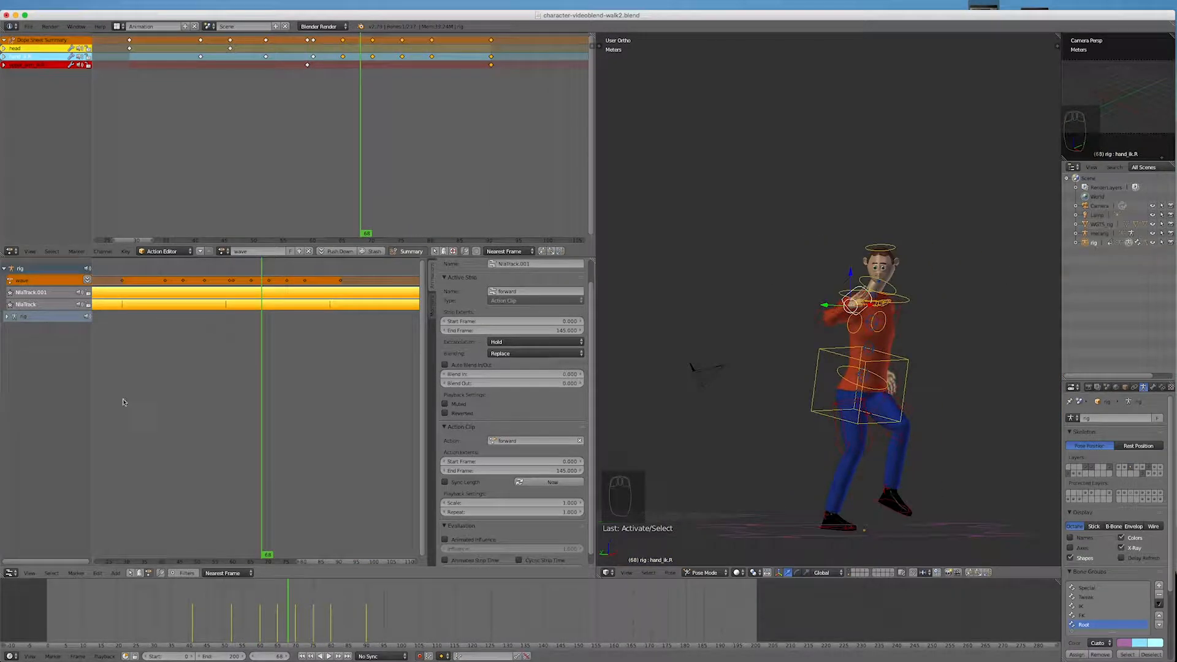
# Step: Return to frame 90 and push the wave action down into its own NLA track
pyautogui.scroll(-4, 227, 350)
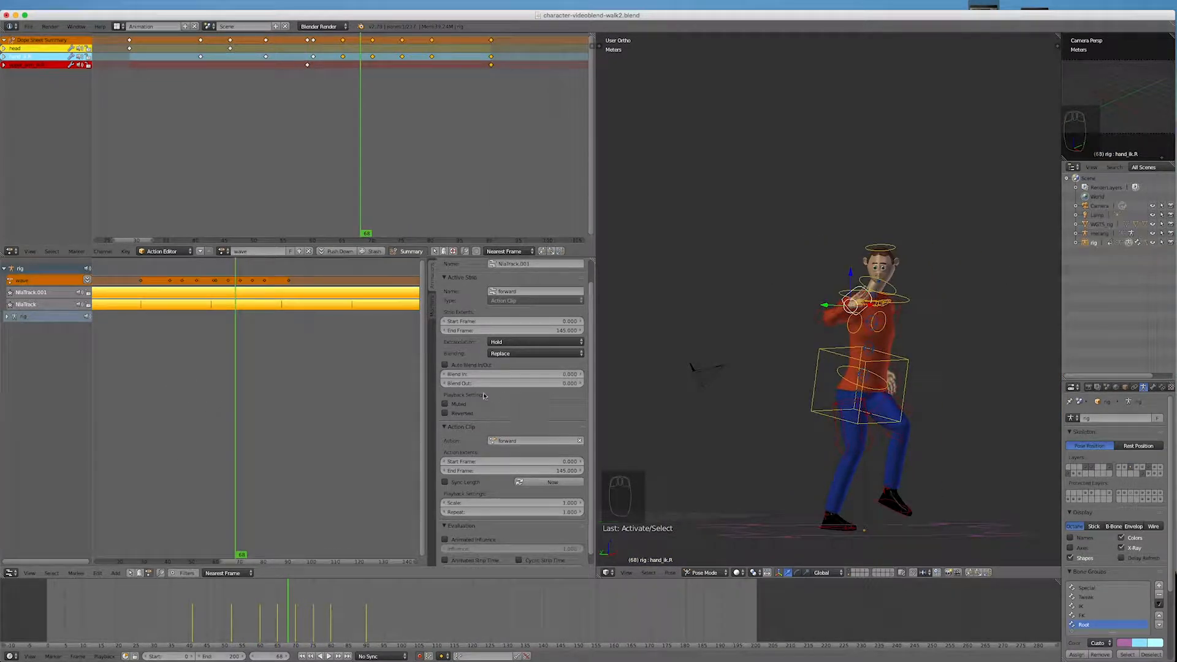
pyautogui.moveTo(245, 616); pyautogui.dragTo(366, 620)
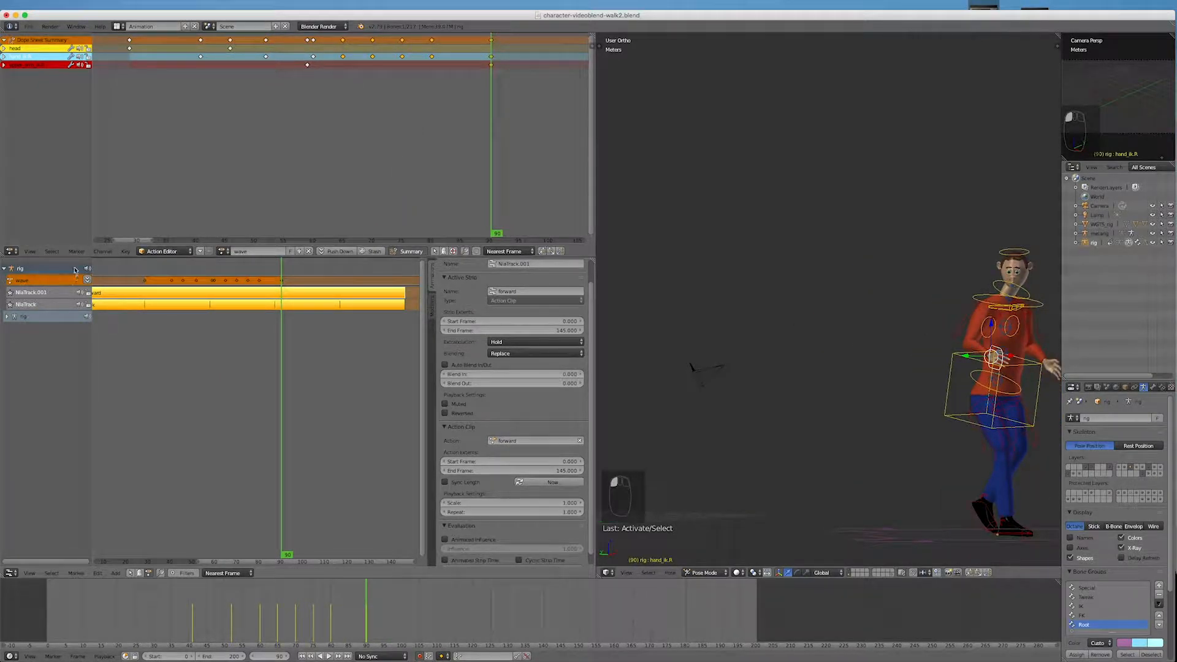
pyautogui.click(87, 282)
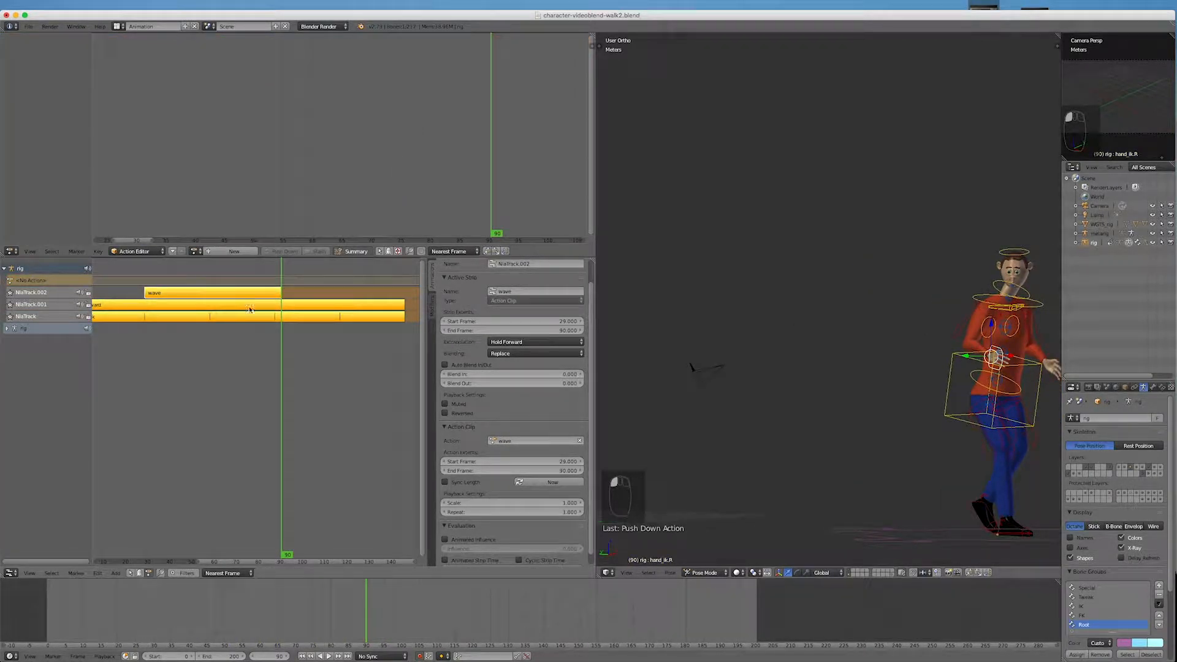
# Step: Scrub past the end of the wave strip to frame 132 to examine the arm's pose after the wave
pyautogui.hotkey('alt', 'a')
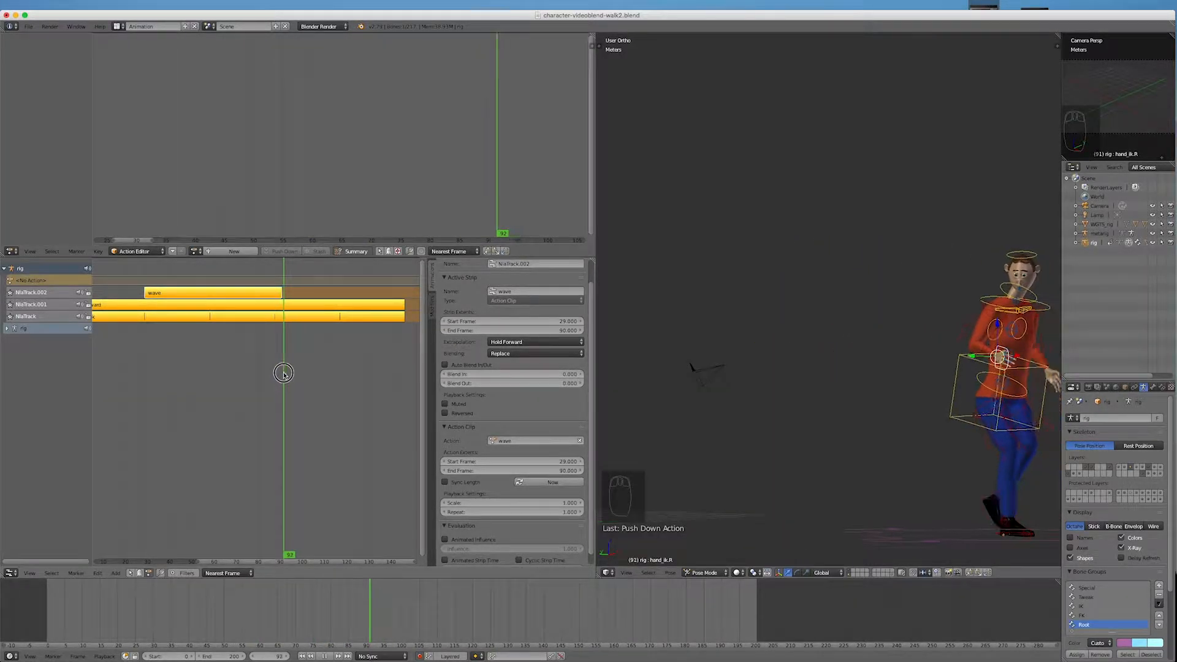
pyautogui.moveTo(294, 372); pyautogui.dragTo(306, 370)
pyautogui.scroll(-3, 692, 331)
pyautogui.scroll(3, 914, 347)
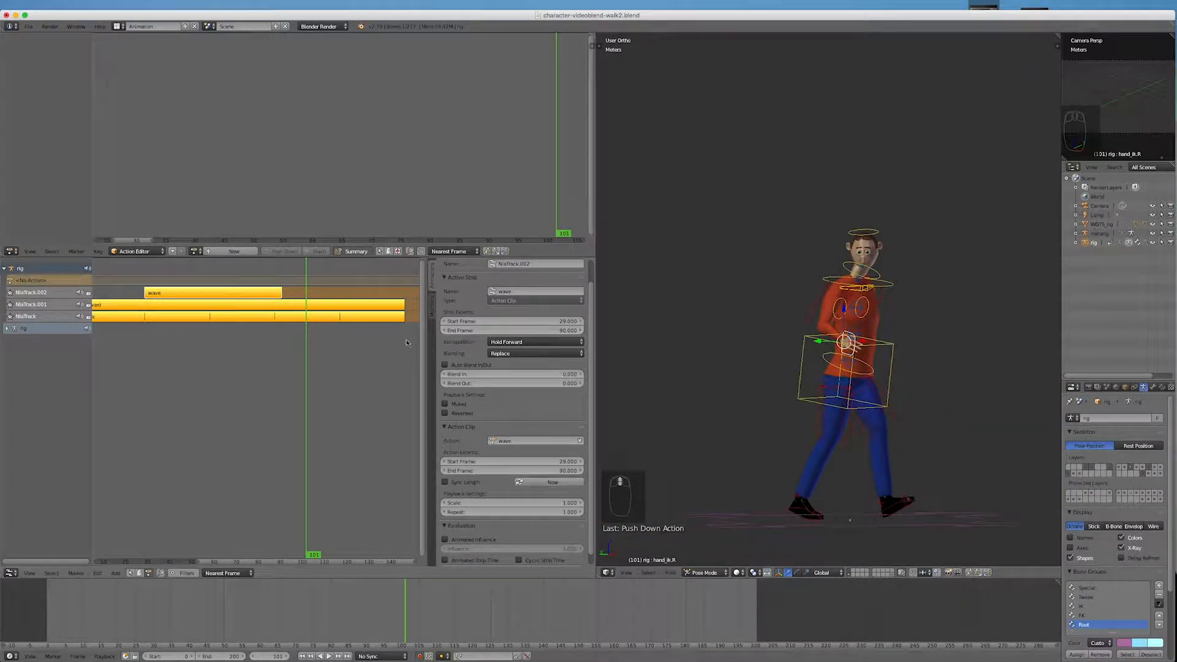
pyautogui.hotkey('alt', 'a')
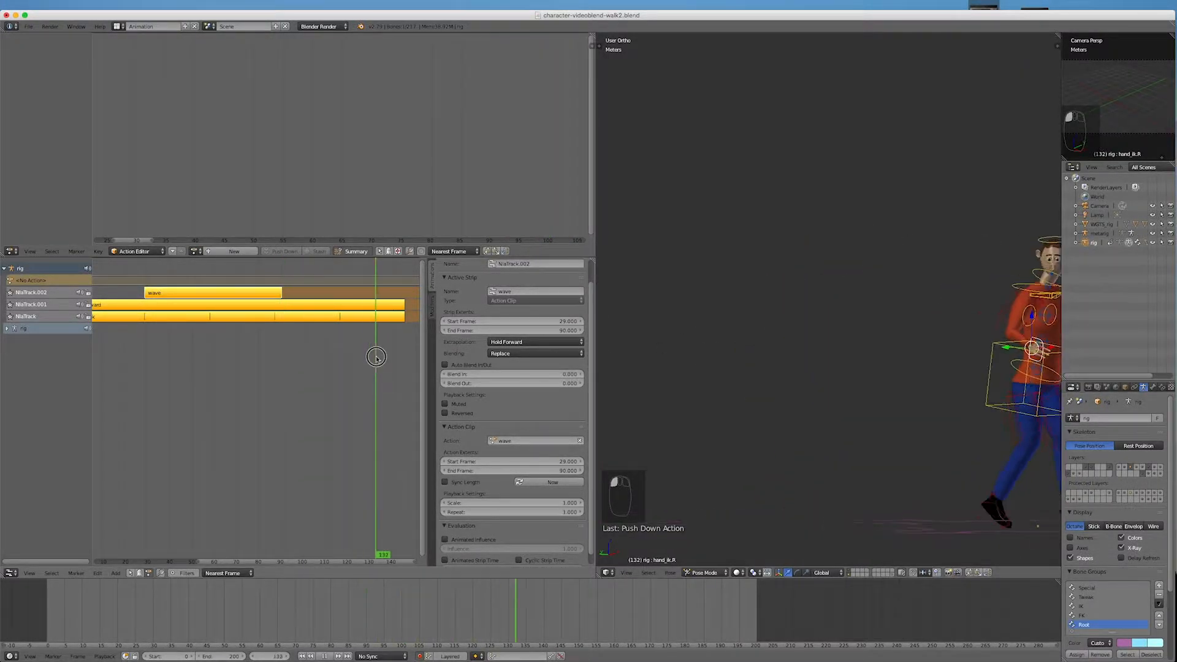
# Step: Scrub back into the wave strip around frames 75 to 81 to examine the raised arm's pose
pyautogui.click(292, 346)
pyautogui.moveTo(292, 346); pyautogui.dragTo(248, 346)
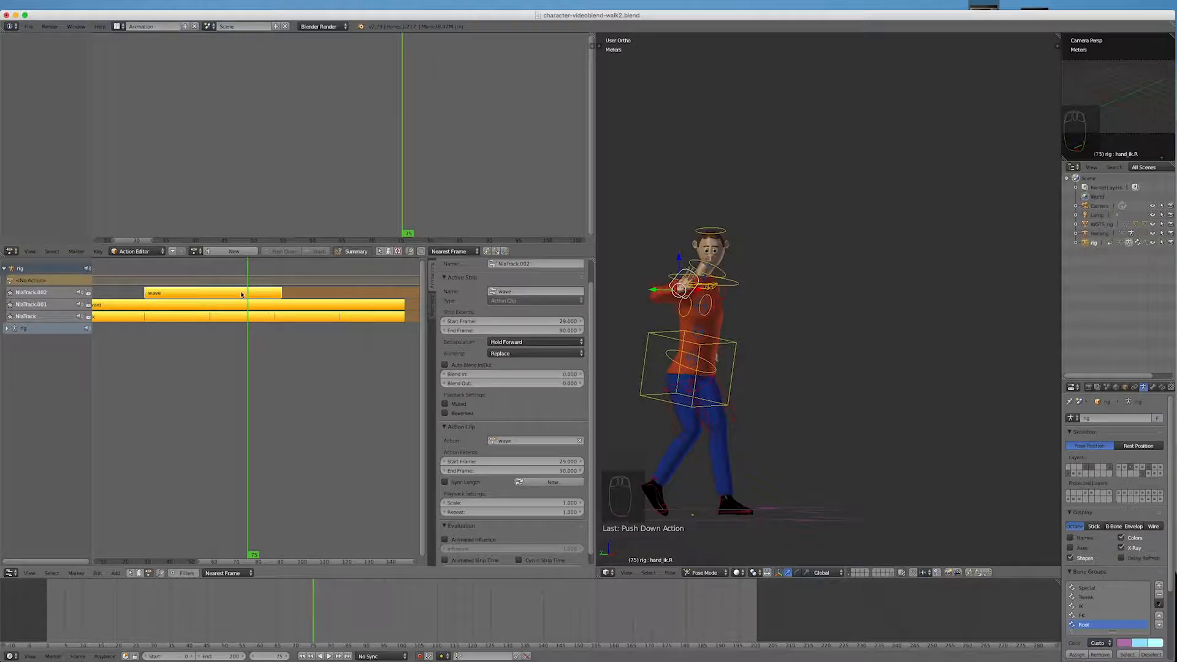
pyautogui.moveTo(249, 308); pyautogui.dragTo(260, 310)
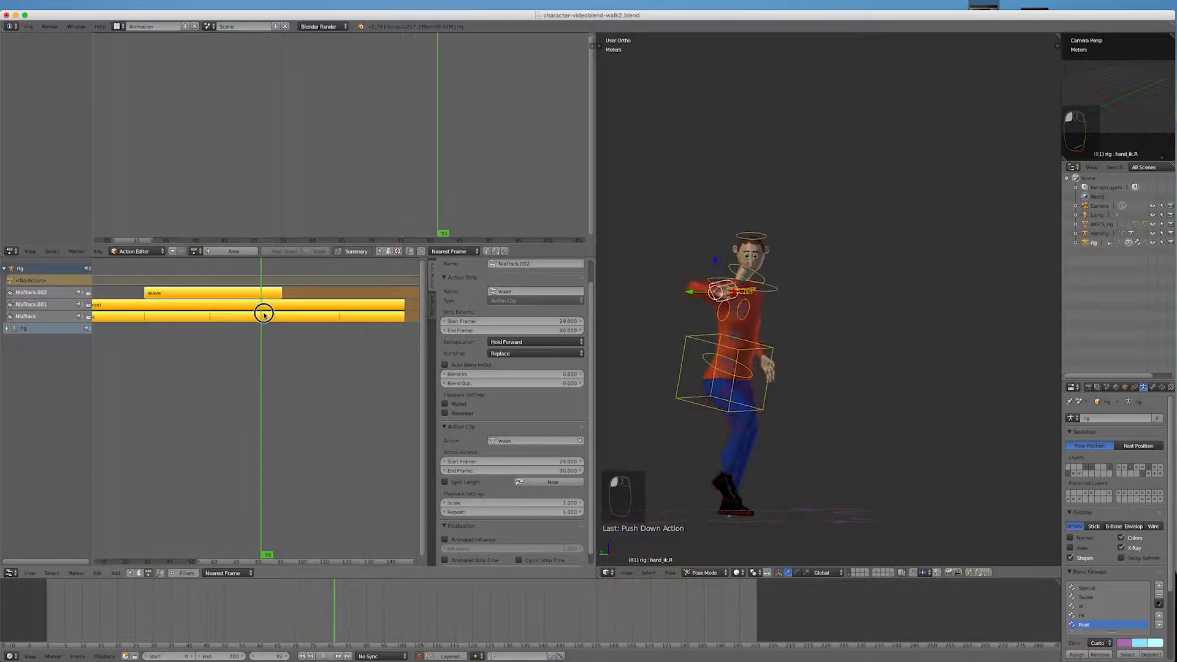
# Step: Select only the wave strip, set its Blend Out to 10.8, and scrub to frame 92 to check the transition
pyautogui.rightClick(238, 292)
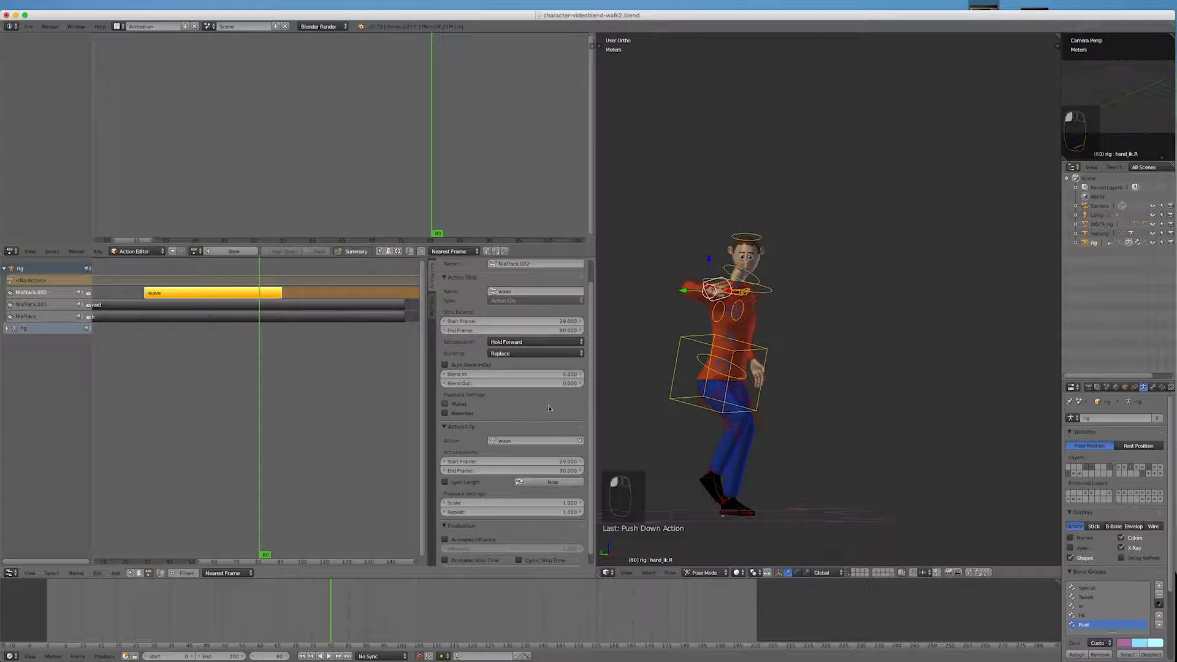
pyautogui.scroll(-1, 546, 411)
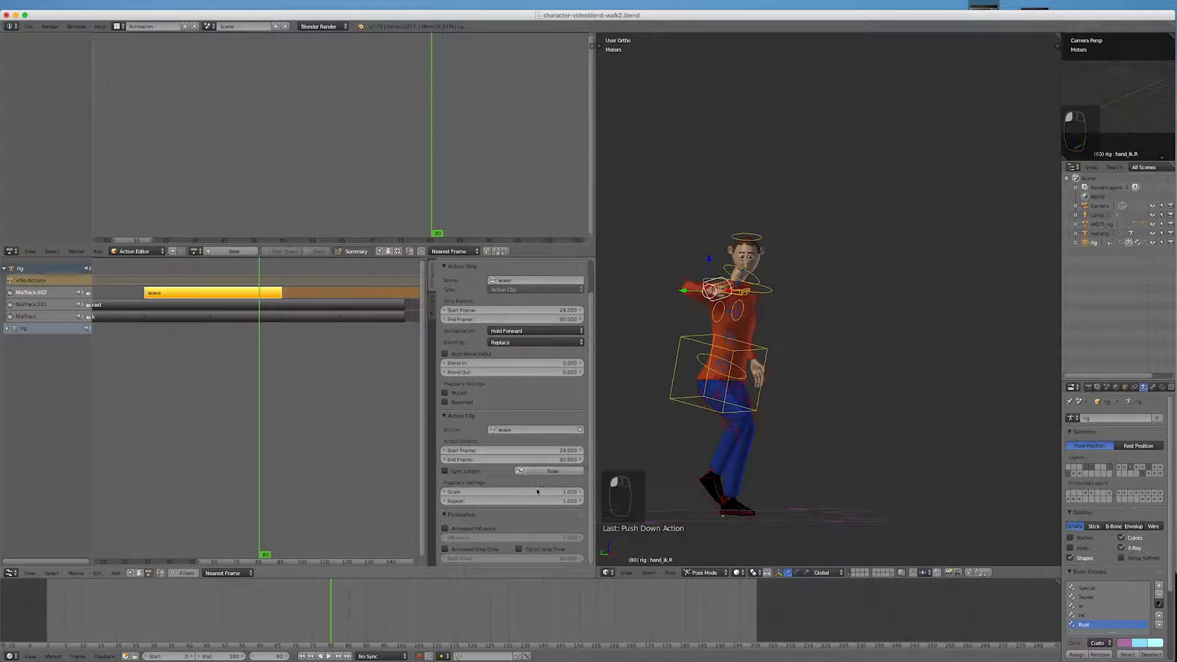
pyautogui.scroll(3, 507, 512)
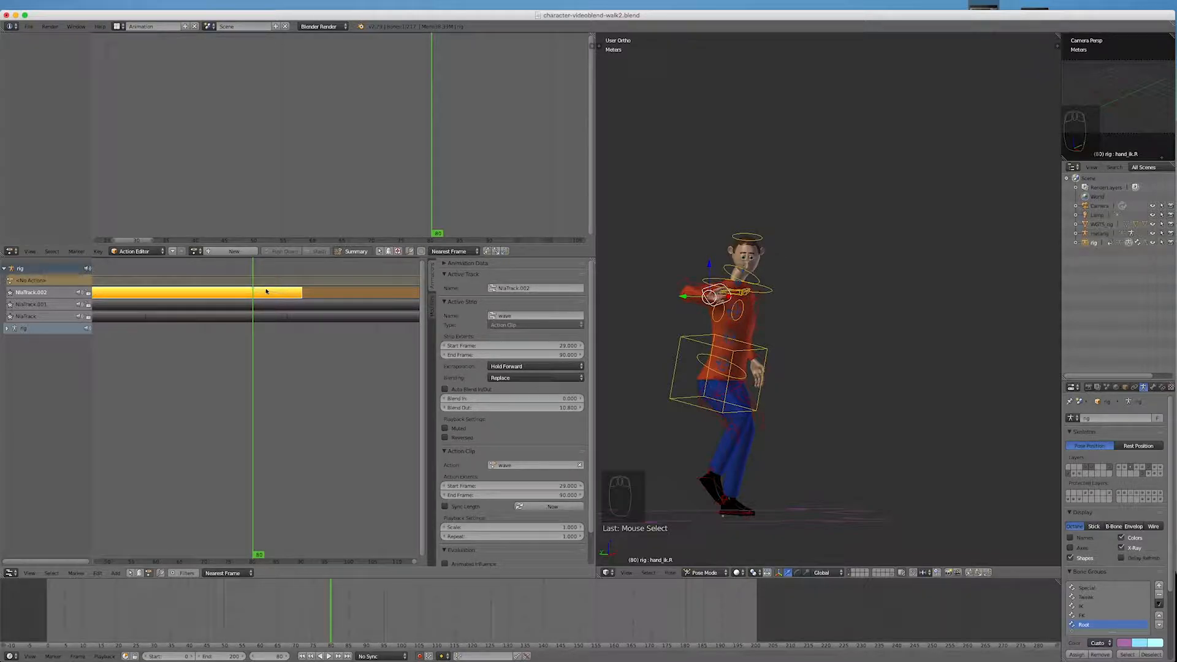
pyautogui.moveTo(254, 346); pyautogui.dragTo(303, 406)
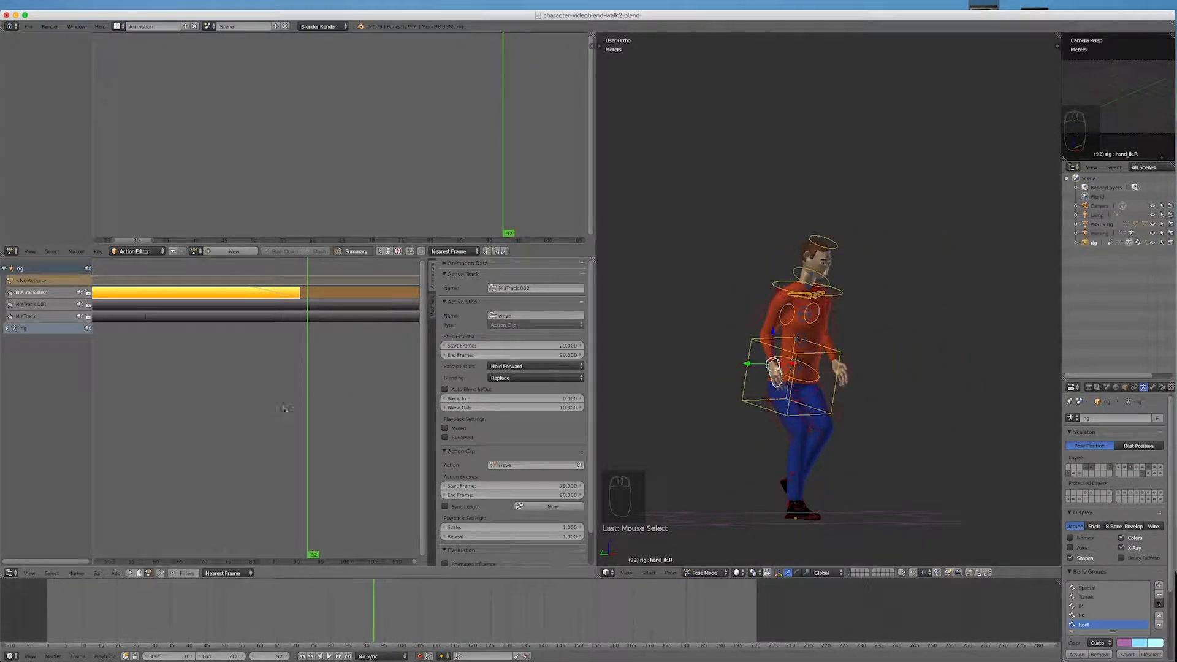
# Step: Return to frame 0 and play the animation through to frame 141 to review the wave blending into the walk
pyautogui.scroll(-1, 284, 410)
pyautogui.scroll(-2, 501, 459)
pyautogui.scroll(-4, 245, 434)
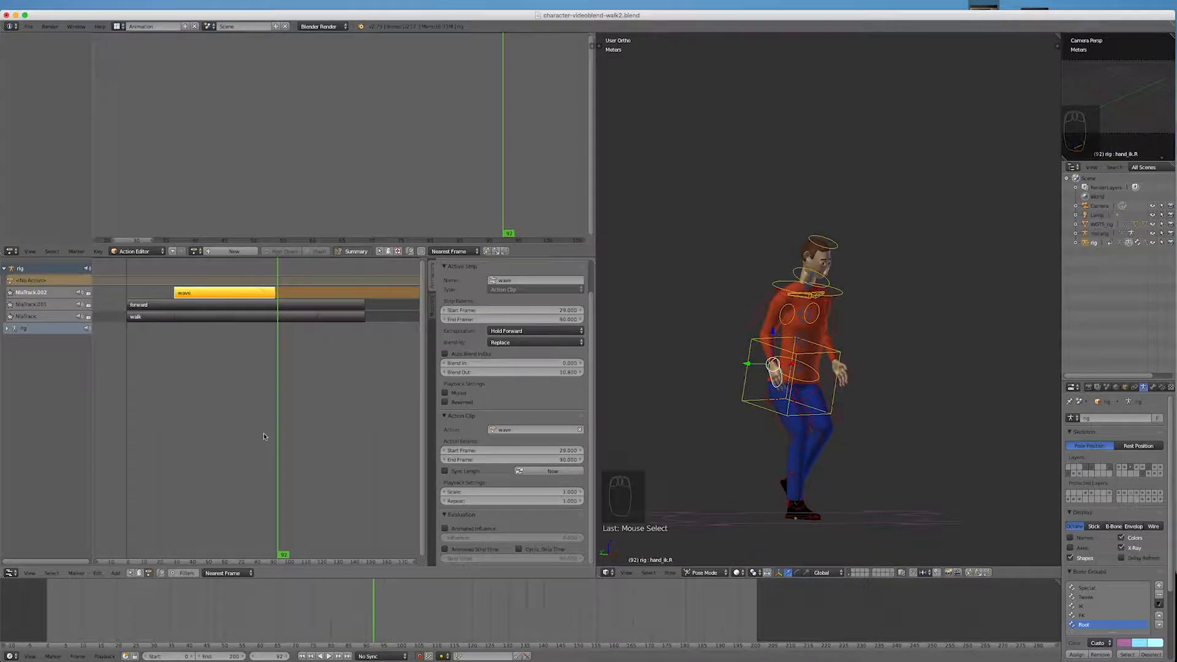
pyautogui.moveTo(280, 430); pyautogui.dragTo(134, 439)
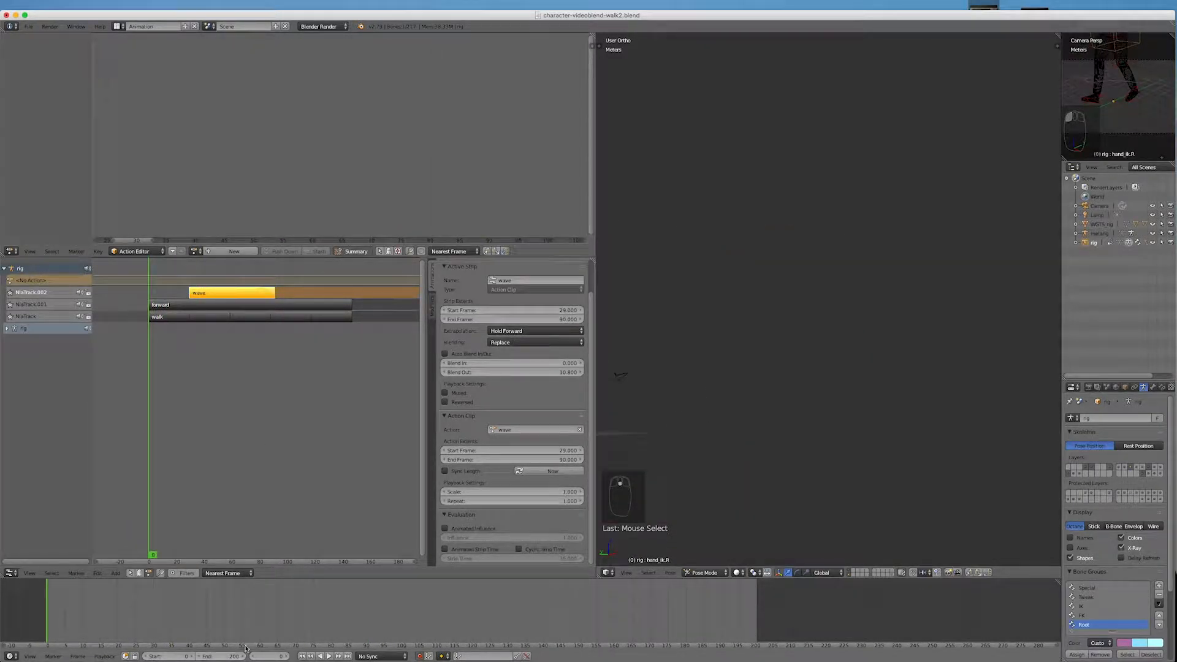
pyautogui.click(328, 656)
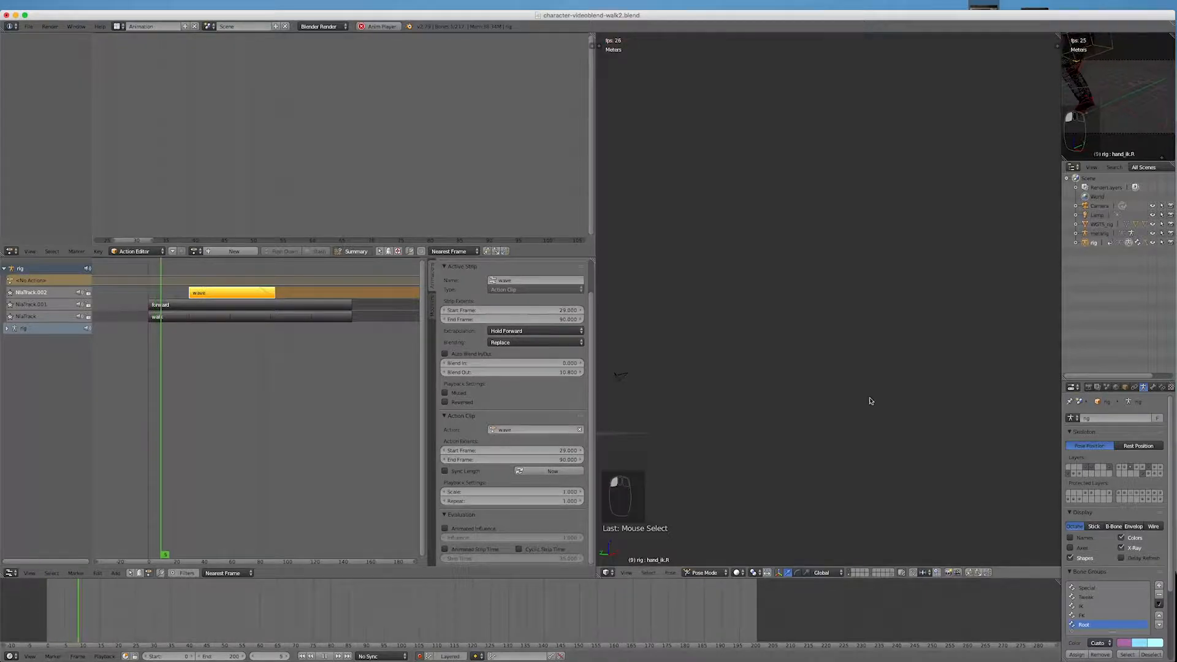
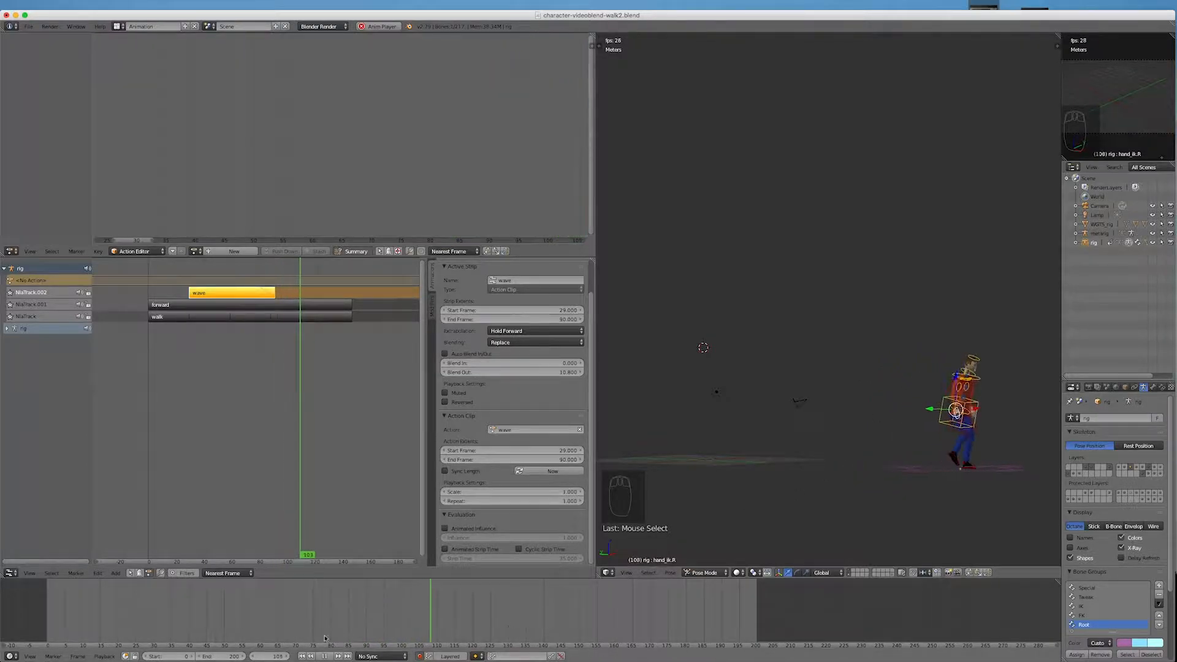
pyautogui.click(326, 657)
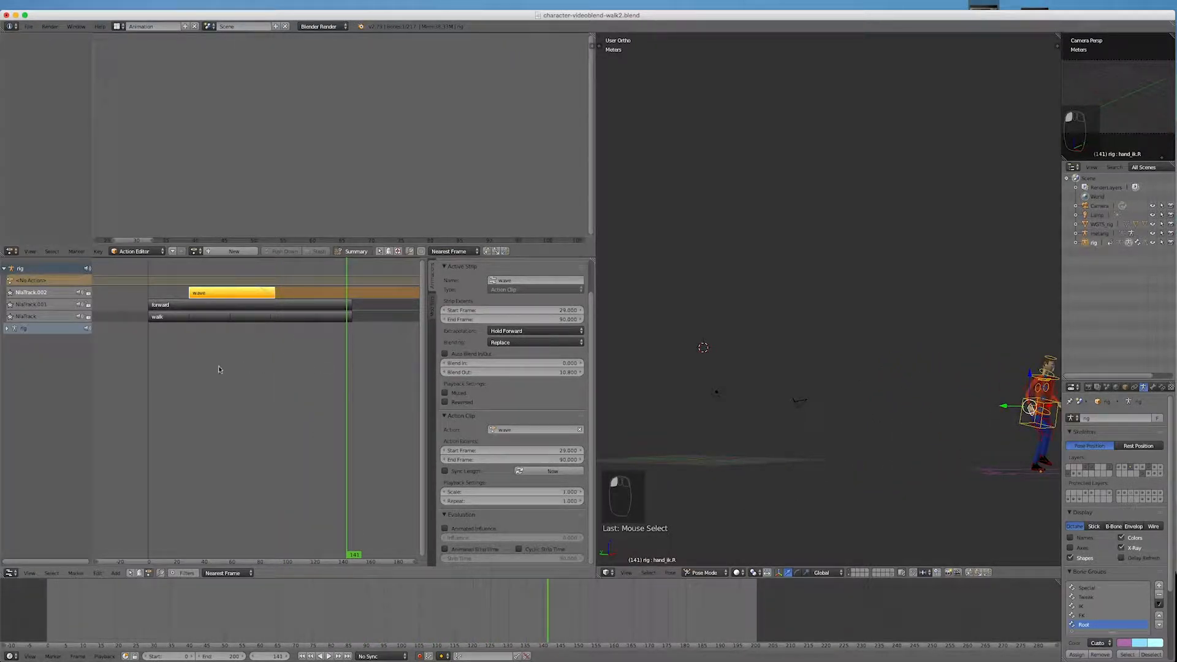
# Step: Move to frame 144 at the end of the walk strips and create a new action named stand
pyautogui.scroll(-4, 126, 412)
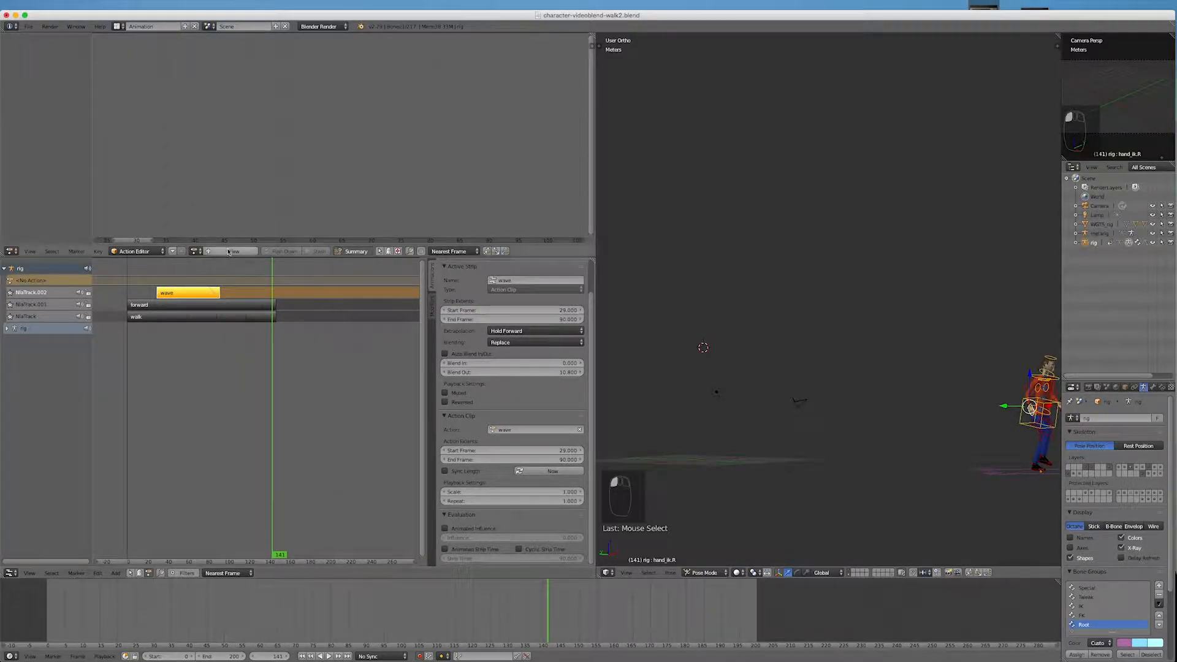
pyautogui.click(328, 656)
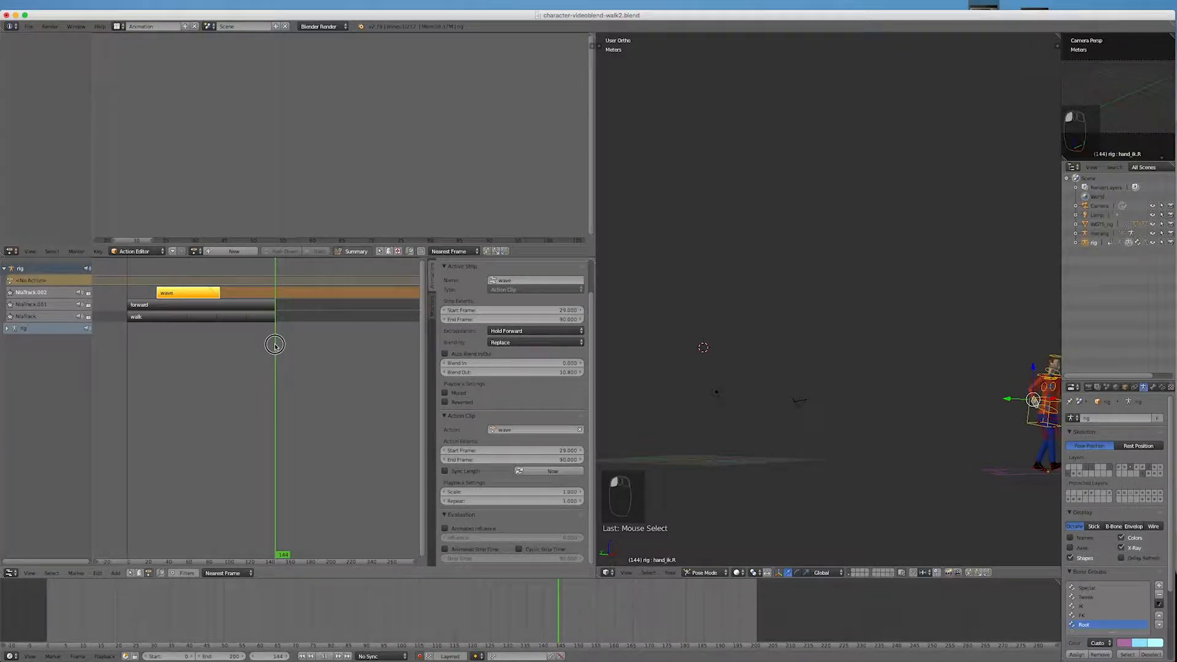
pyautogui.hotkey('alt', 'a')
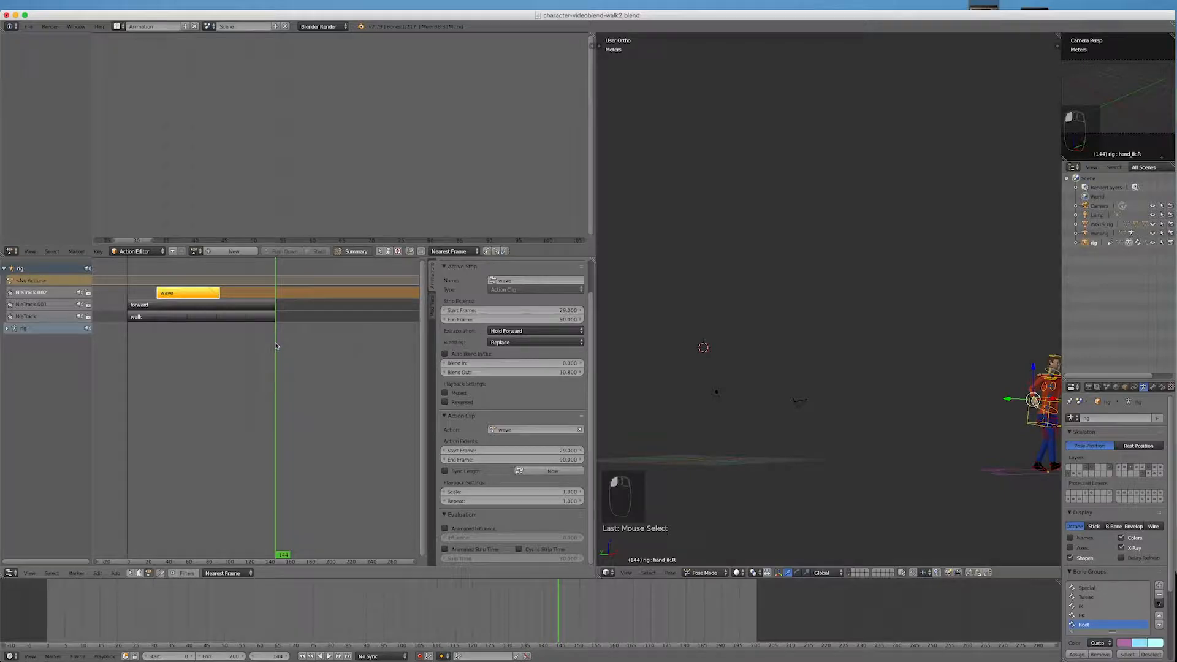
pyautogui.click(227, 251)
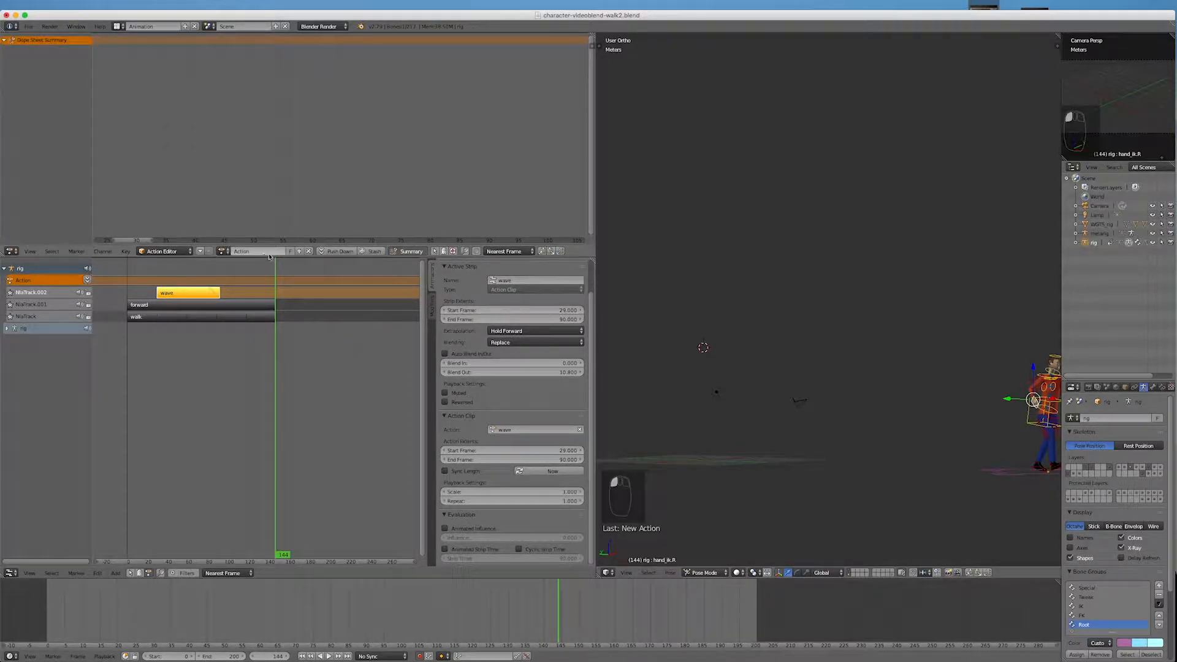
pyautogui.click(252, 251)
pyautogui.write('stand')
pyautogui.press('Return')
# Step: Frame the character in left orthographic view and select the right foot control
pyautogui.moveTo(776, 182); pyautogui.dragTo(816, 381, button='middle')
pyautogui.scroll(5, 816, 381)
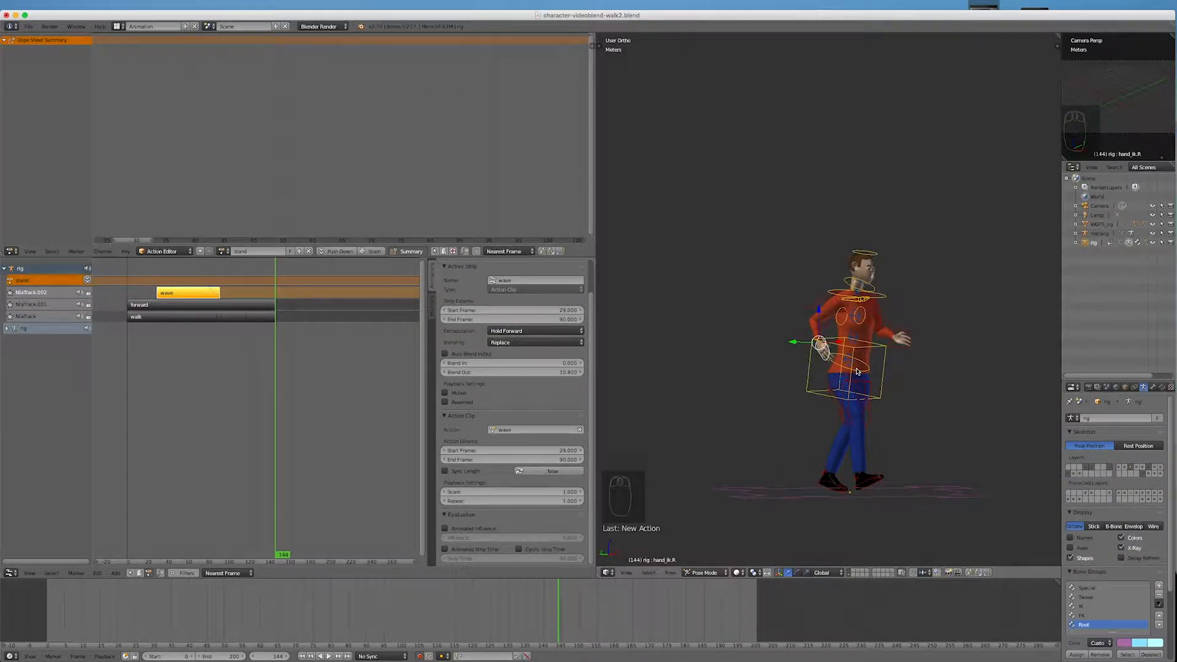
pyautogui.press('KP_1')
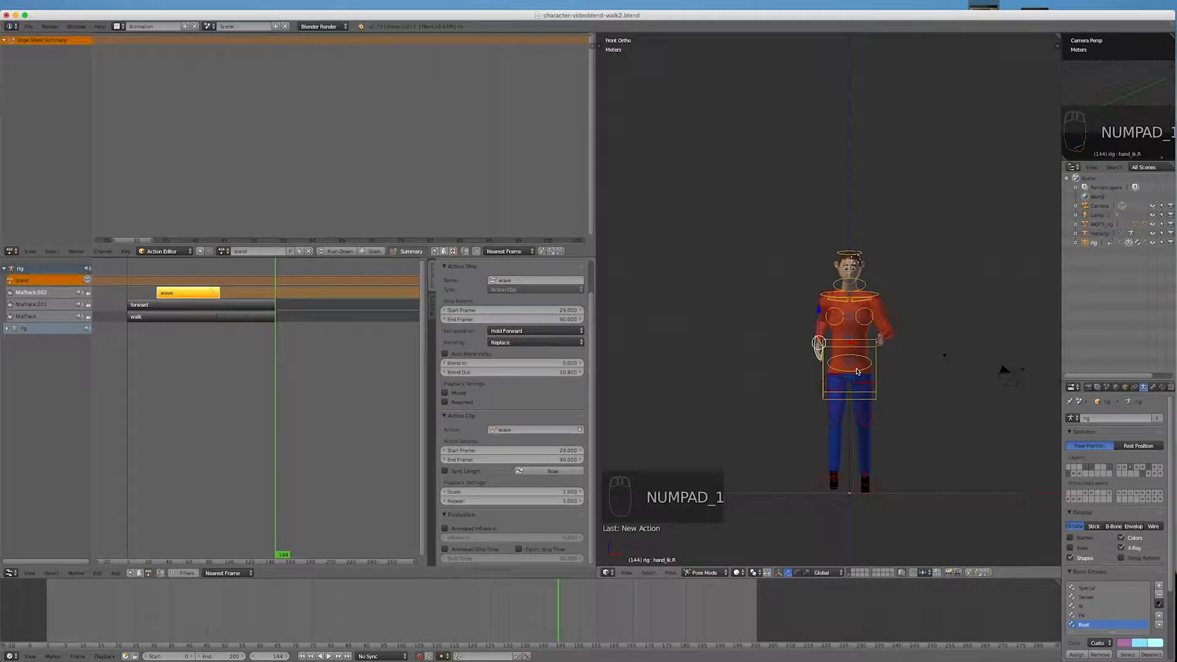
pyautogui.press('KP_3')
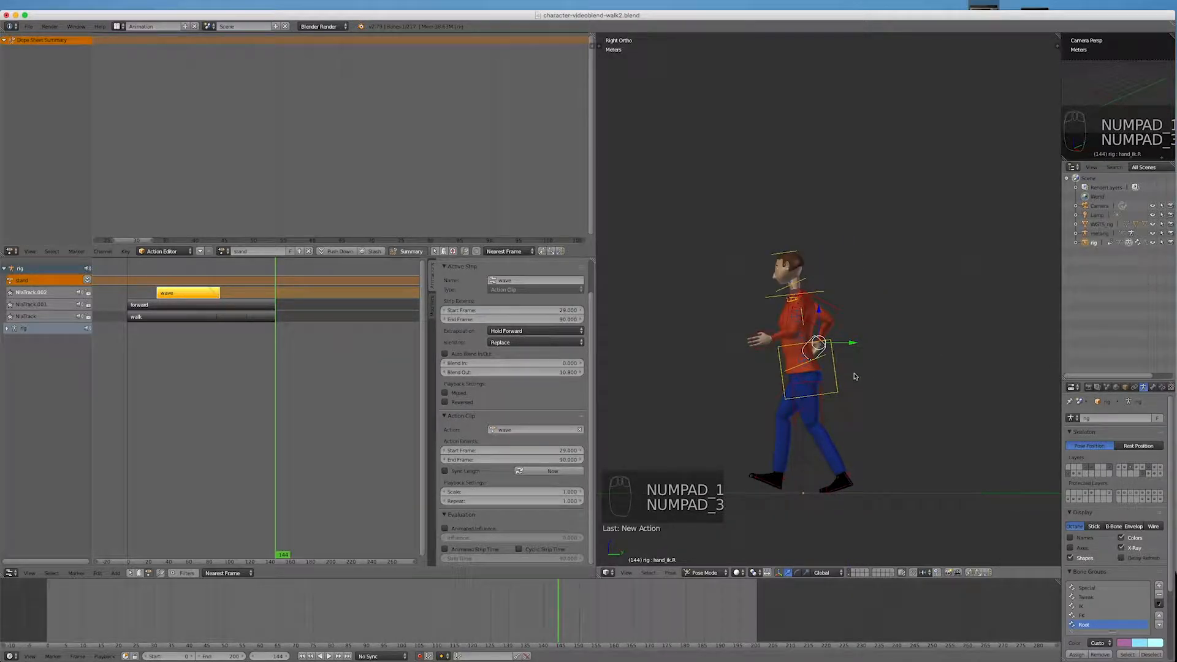
pyautogui.press('ctrl+KP_3')
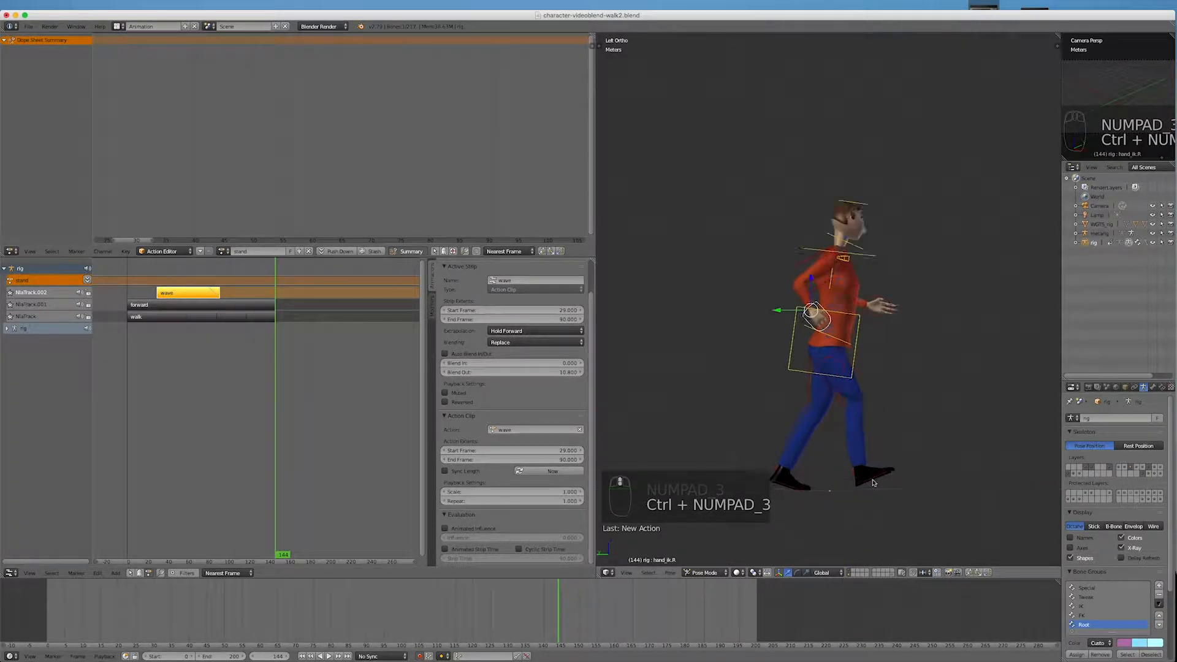
pyautogui.rightClick(878, 475)
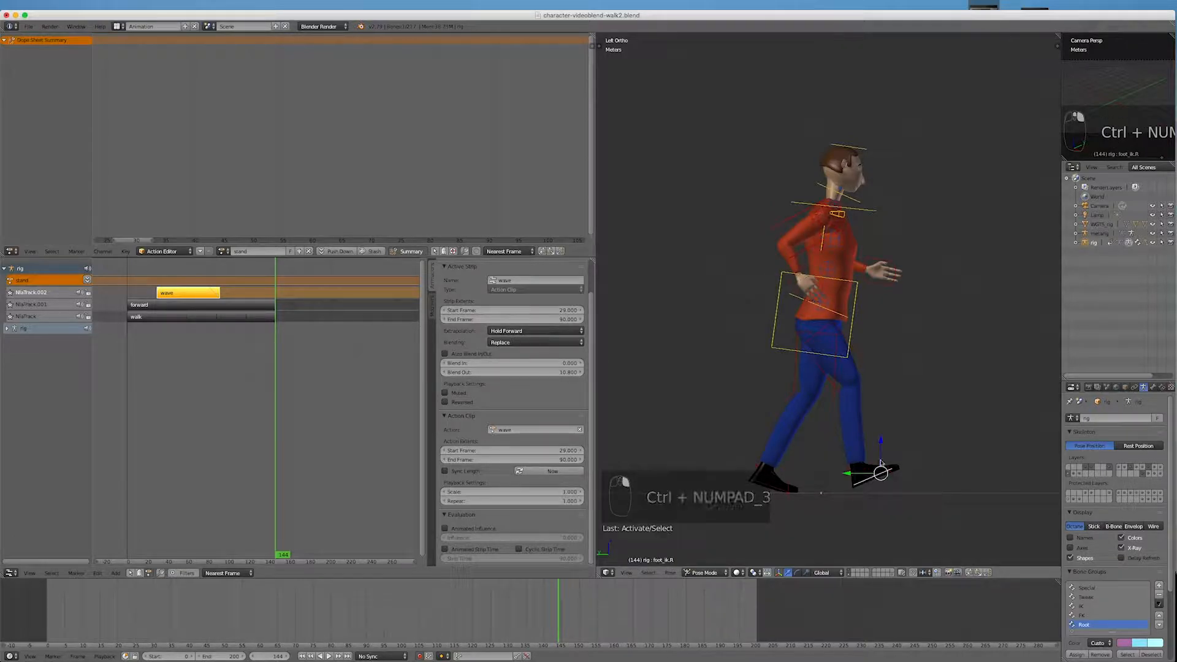
# Step: Try to move the right foot back under the body by hand and rotate it flat to the ground
pyautogui.moveTo(880, 444); pyautogui.dragTo(810, 479)
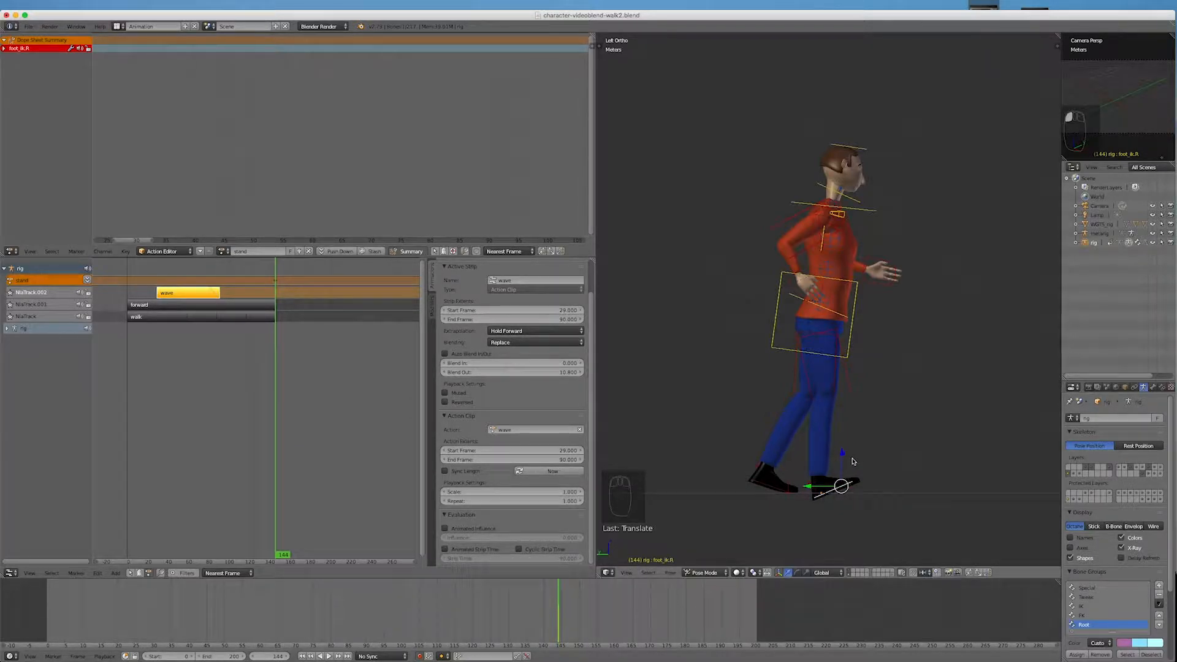
pyautogui.press('r')
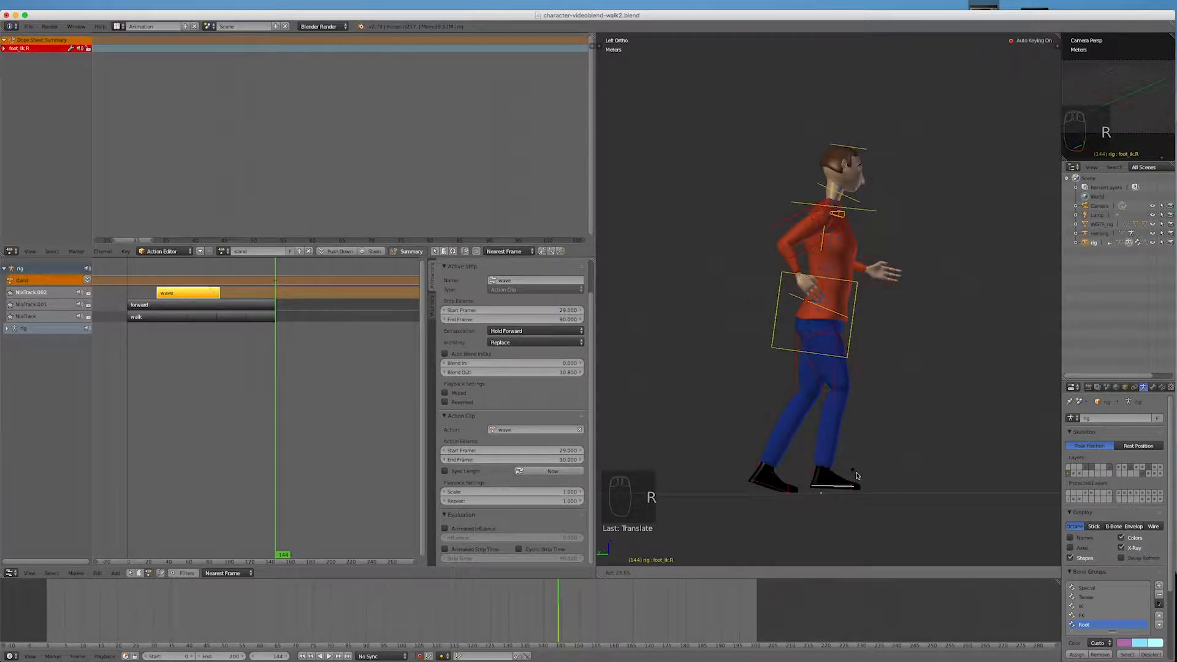
pyautogui.click(854, 474)
pyautogui.moveTo(841, 461); pyautogui.dragTo(801, 493)
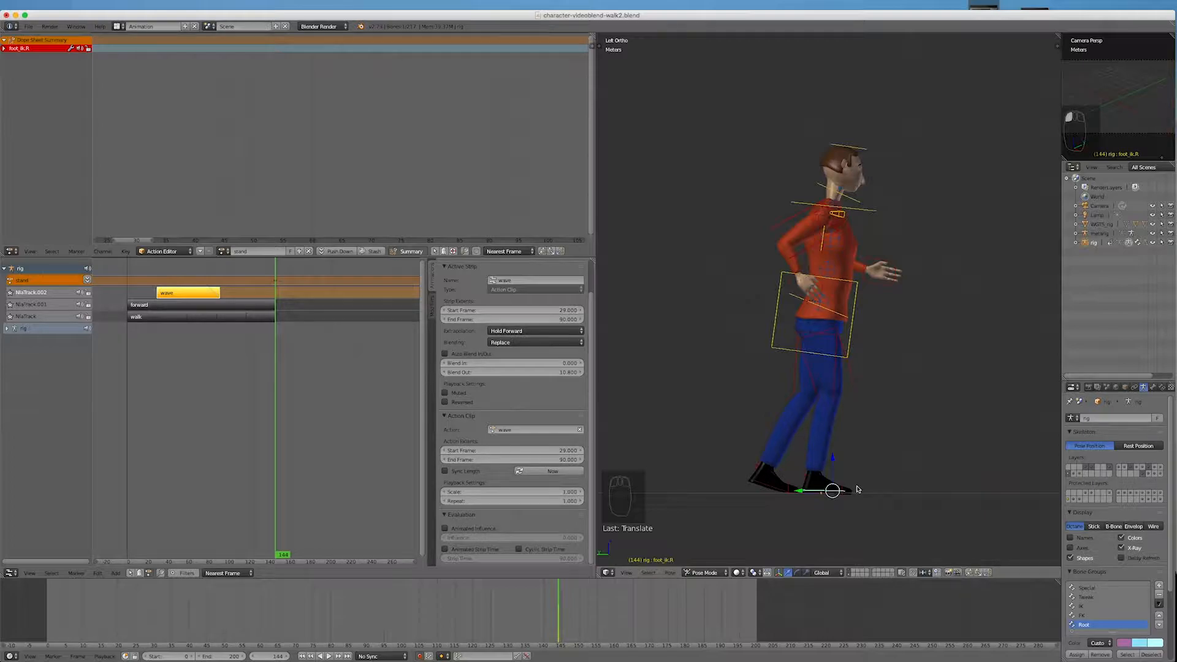
# Step: Clear the right foot control's rotation and location, and paste its copied pose mirrored onto the left foot
pyautogui.hotkey('alt', 'r')
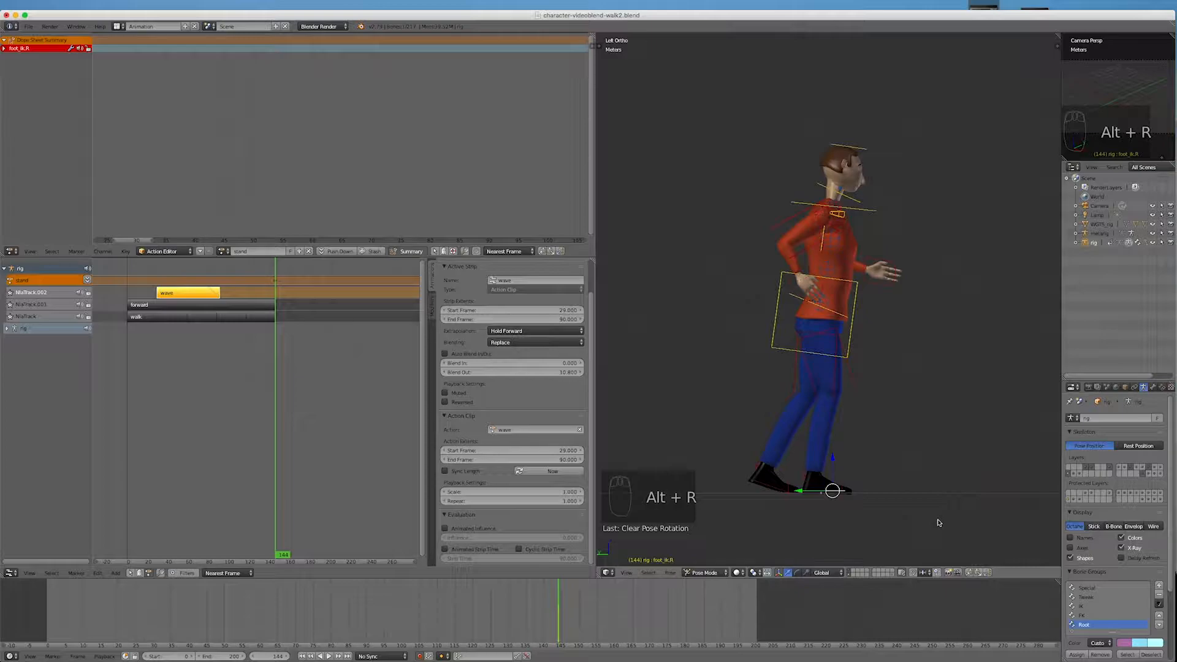
pyautogui.hotkey('alt', 'g')
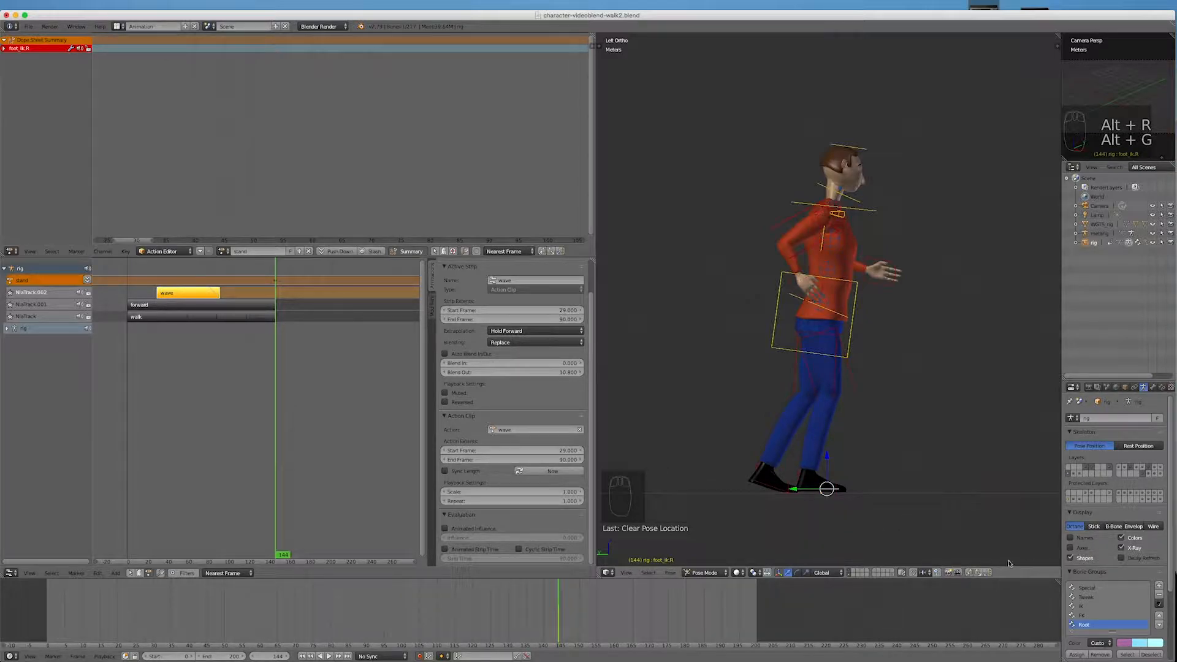
pyautogui.click(969, 572)
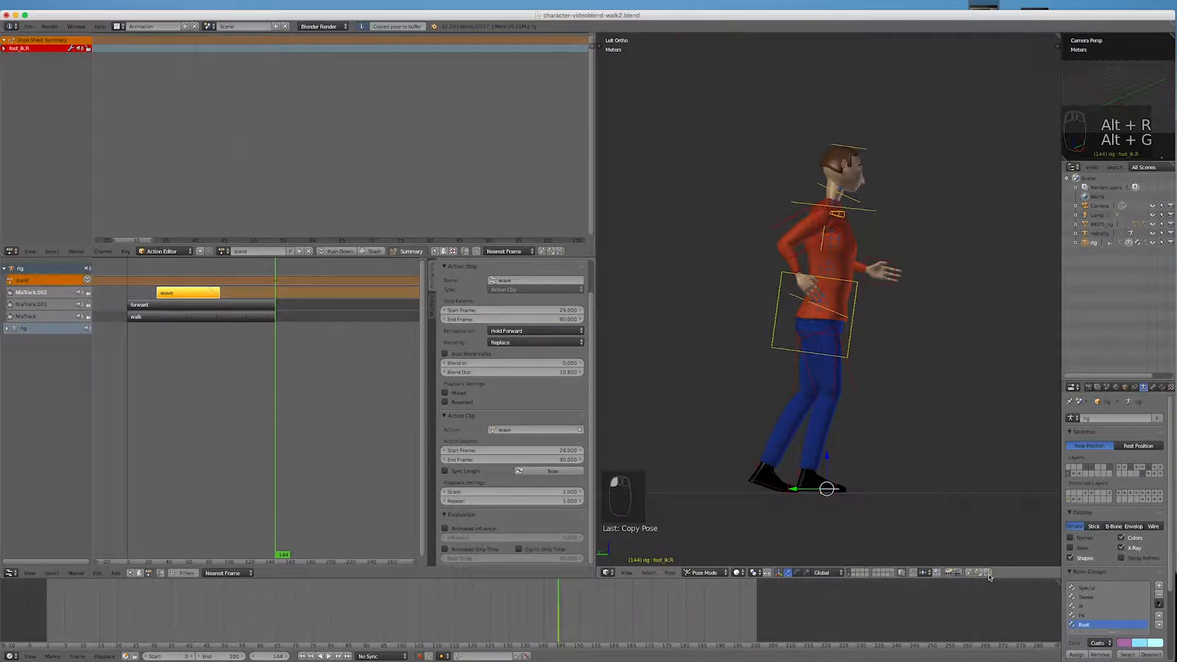
pyautogui.click(988, 572)
# Step: Rotate the torso control to a more upright stance in left side view and raise it slightly
pyautogui.moveTo(949, 524)
pyautogui.mouseDown(button='middle')
pyautogui.moveTo(899, 525)
pyautogui.moveTo(945, 516)
pyautogui.mouseUp(button='middle')
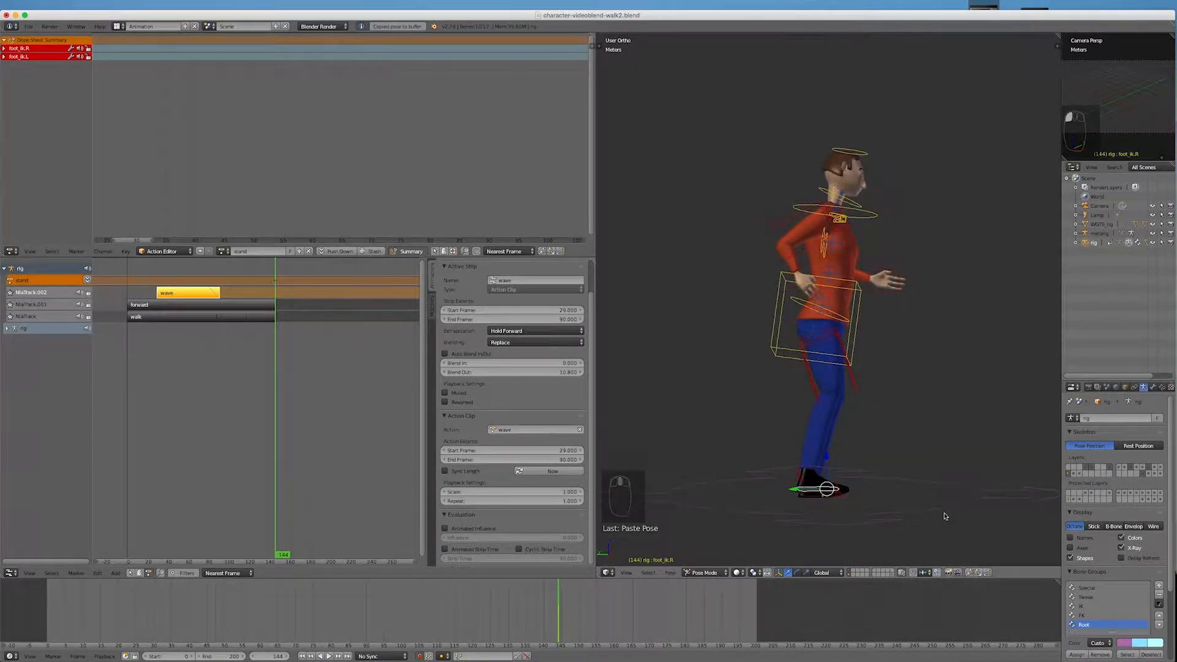
pyautogui.rightClick(783, 347)
pyautogui.press('KP_1')
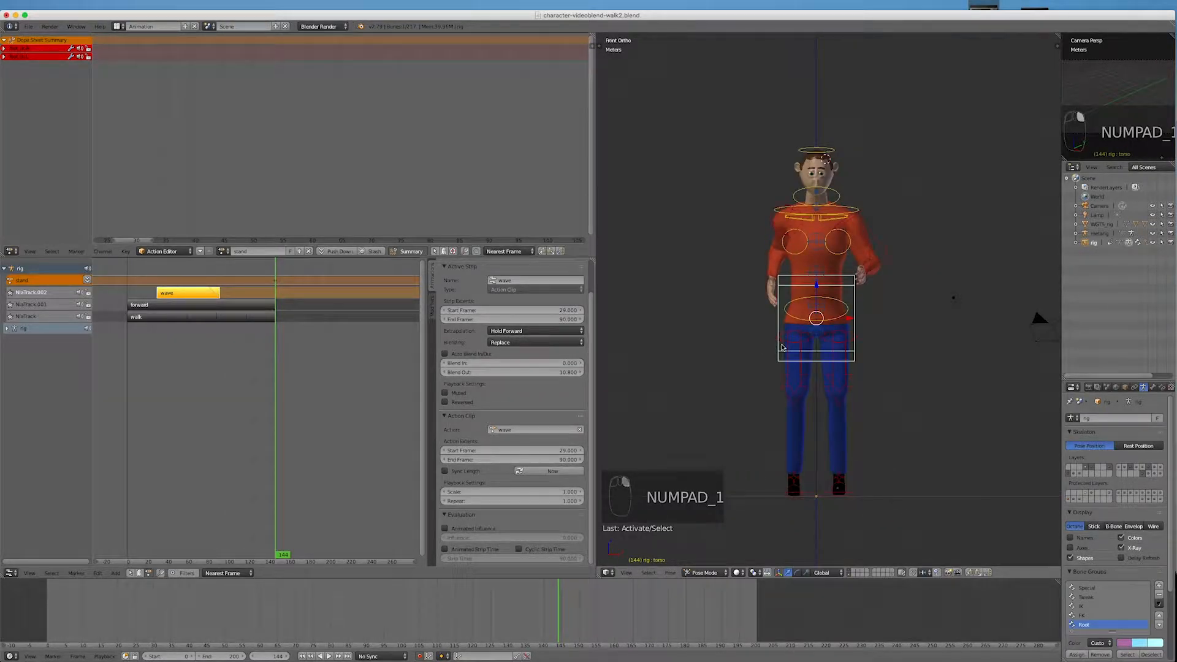
pyautogui.press('KP_3')
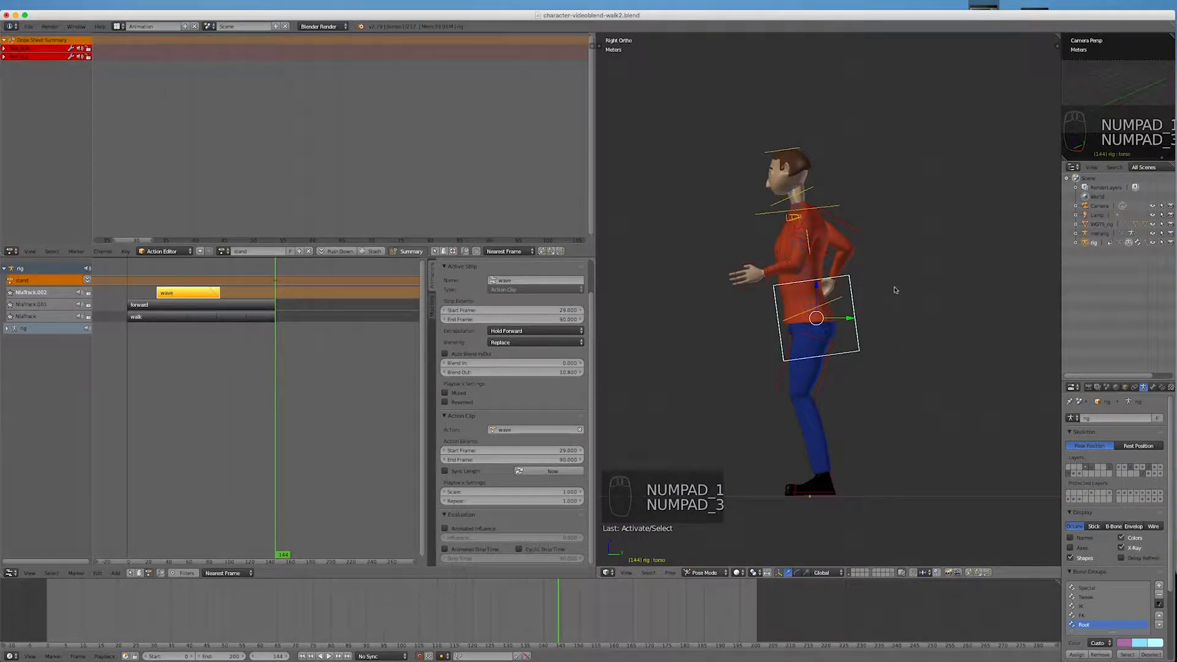
pyautogui.press('KP_3')
pyautogui.press('KP_3')
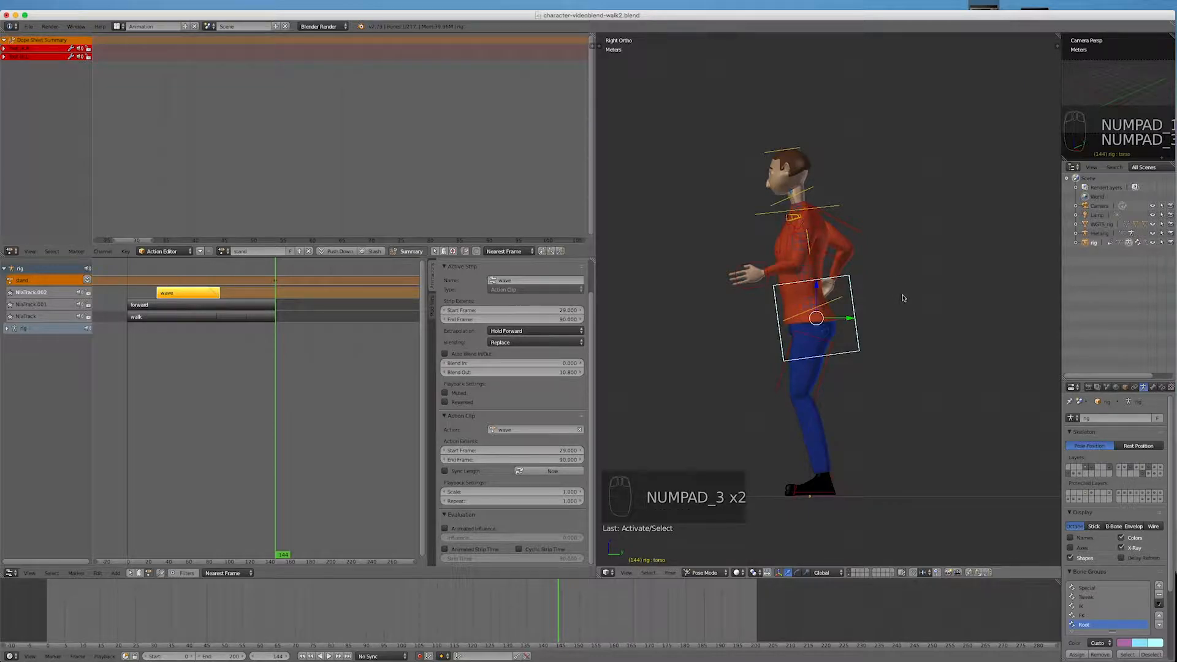
pyautogui.click(895, 276)
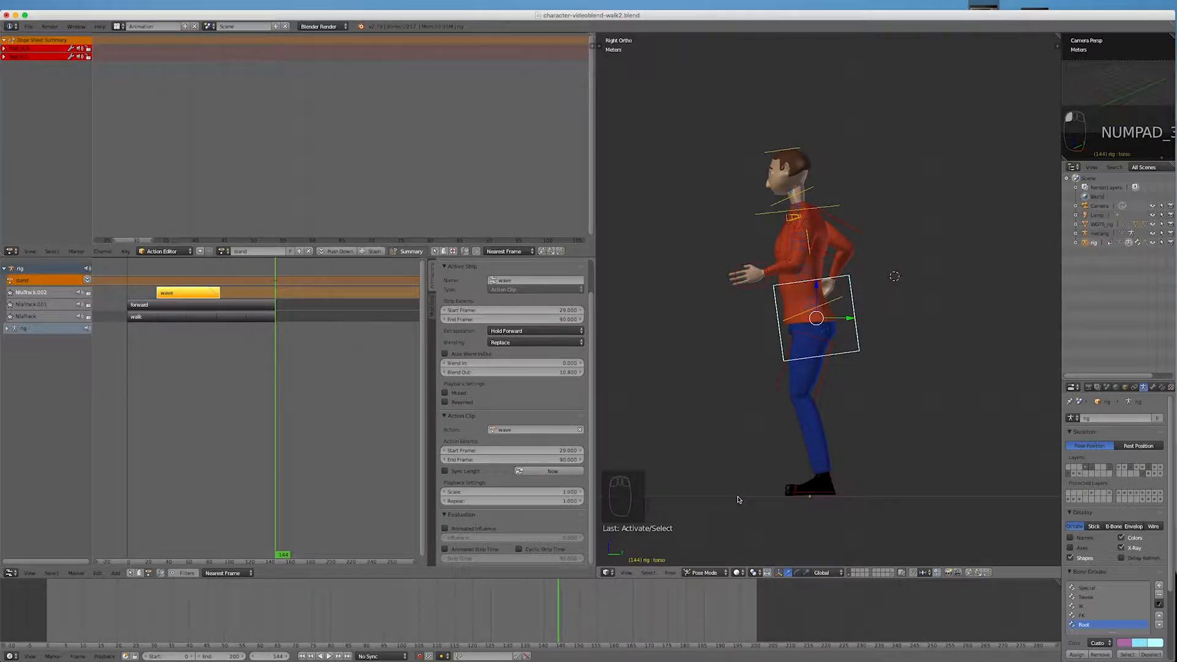
pyautogui.press('ctrl+KP_3')
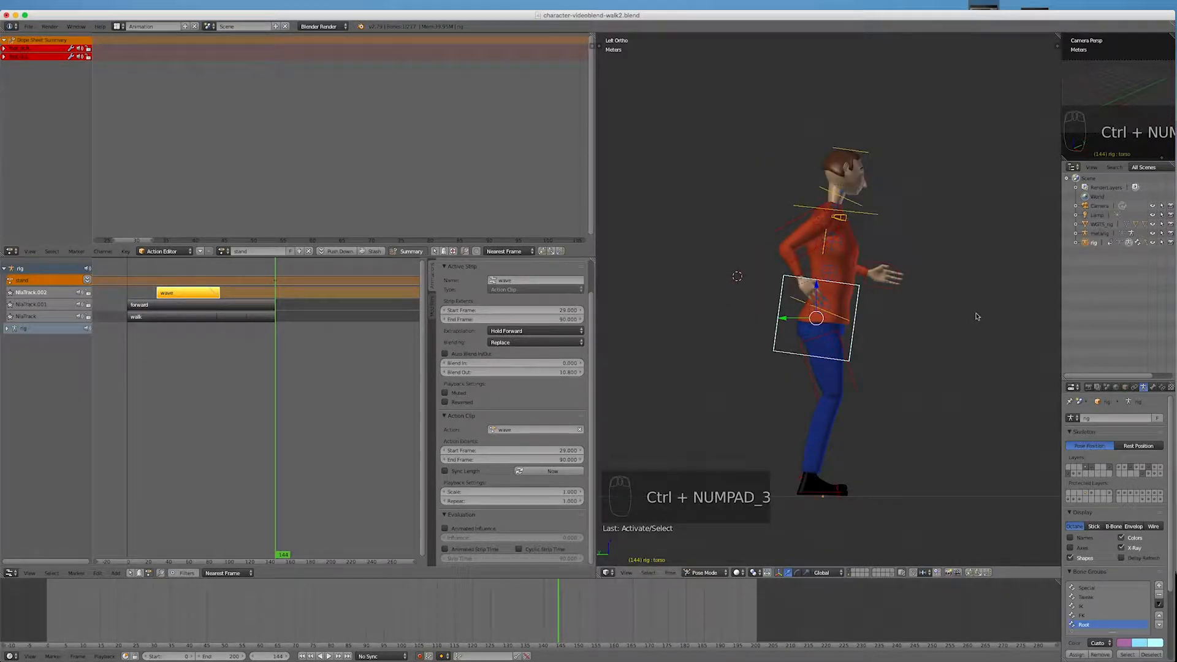
pyautogui.press('r')
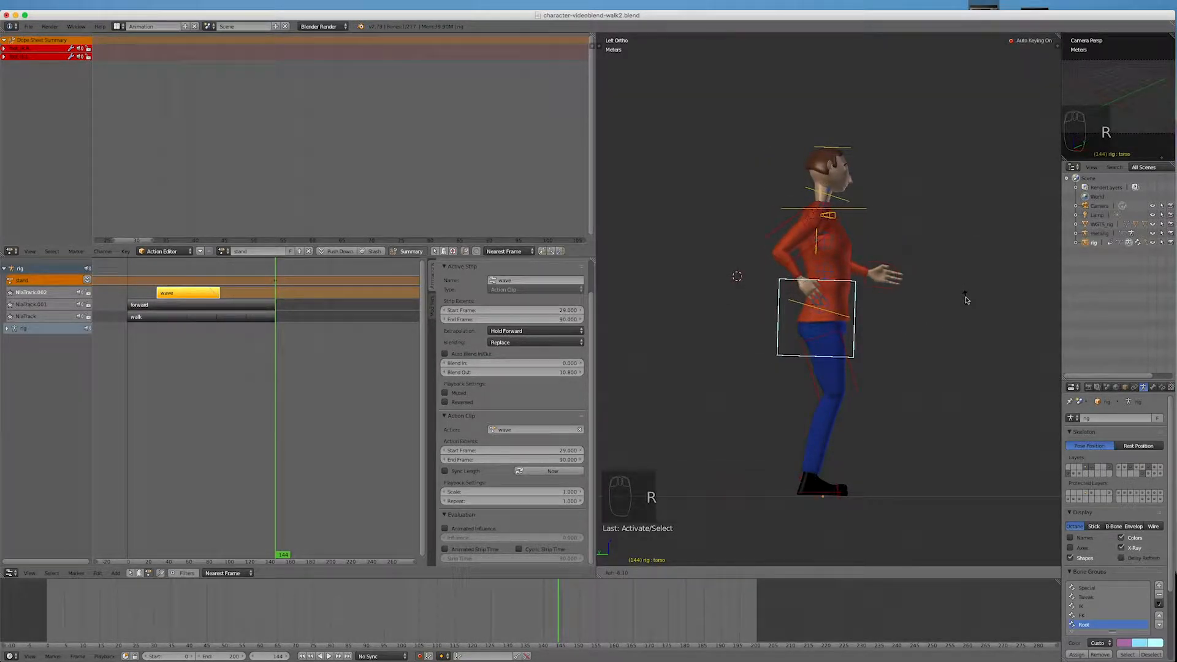
pyautogui.click(964, 302)
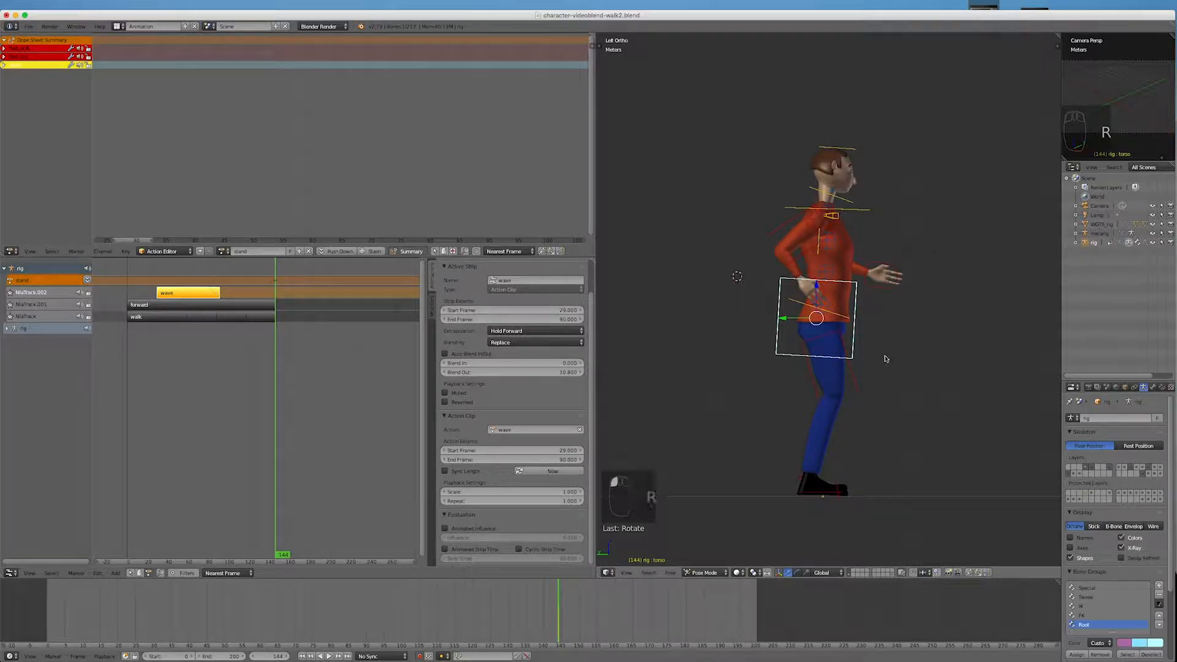
pyautogui.moveTo(817, 286); pyautogui.dragTo(819, 282)
# Step: Lower the left hand control beside the hip and rotate it so the arm hangs down naturally
pyautogui.rightClick(872, 267)
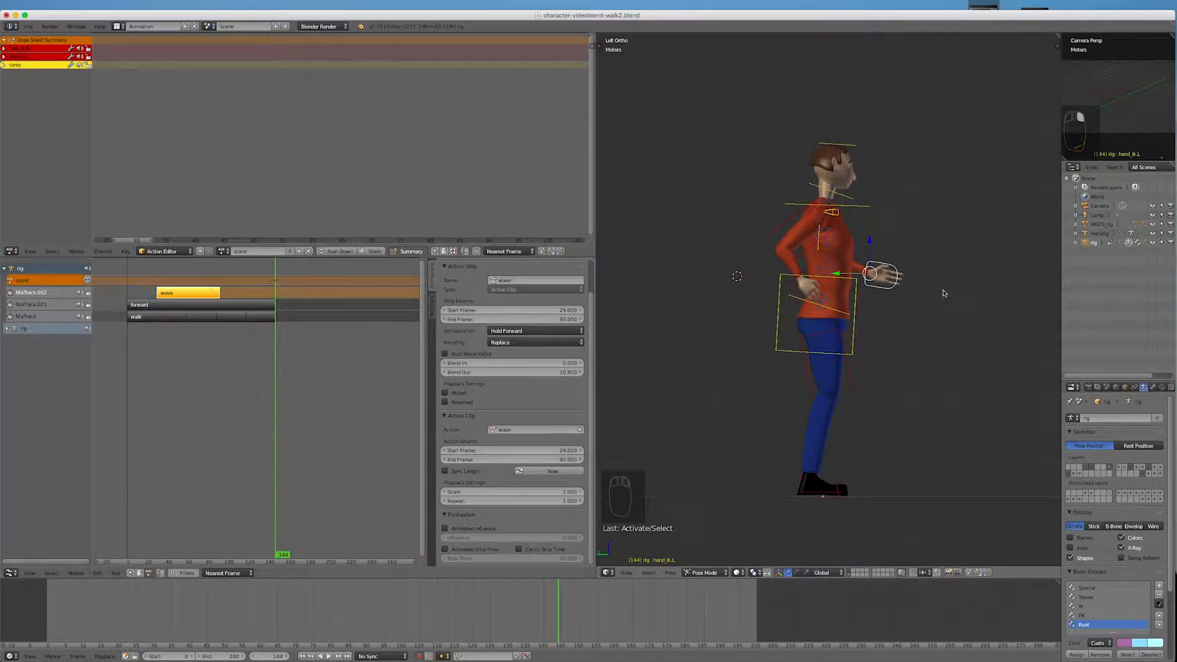
pyautogui.press('ctrl+KP_3')
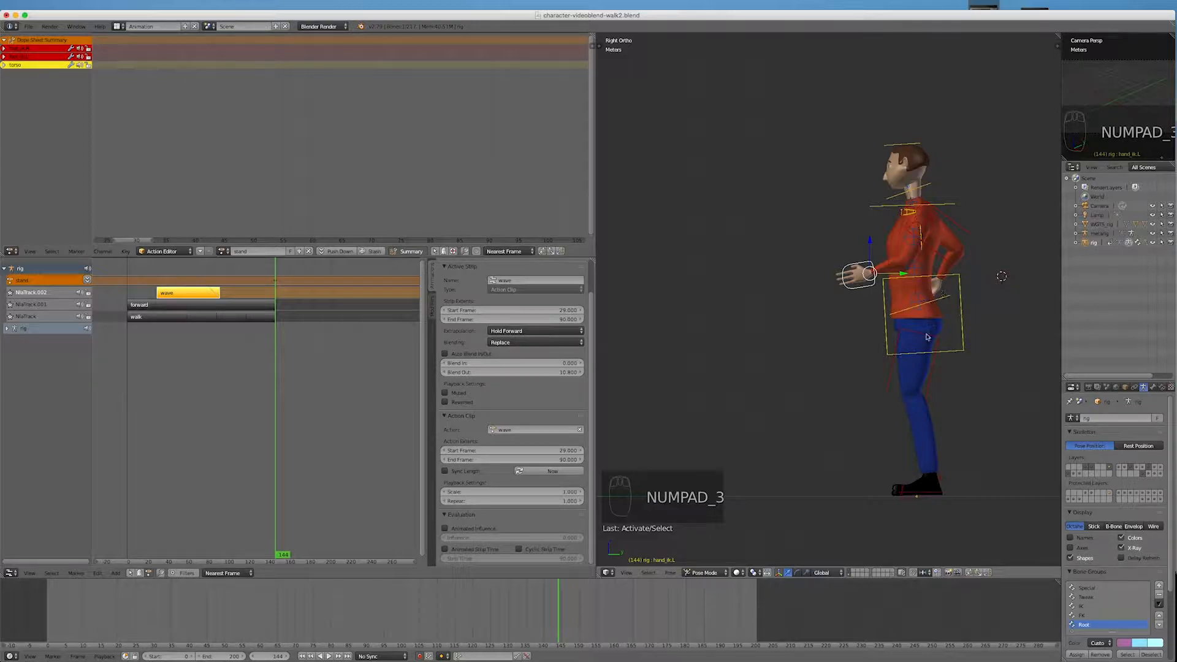
pyautogui.moveTo(874, 251); pyautogui.dragTo(961, 298)
pyautogui.press('Escape')
pyautogui.press('r')
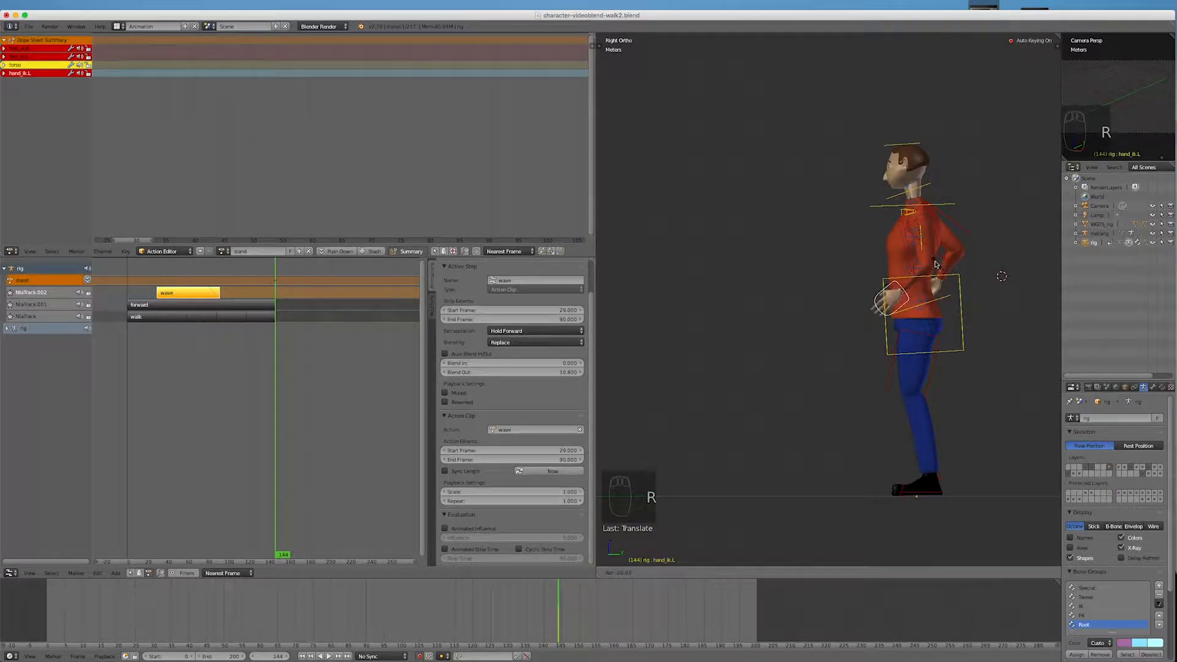
pyautogui.click(913, 259)
pyautogui.moveTo(897, 260); pyautogui.dragTo(945, 310)
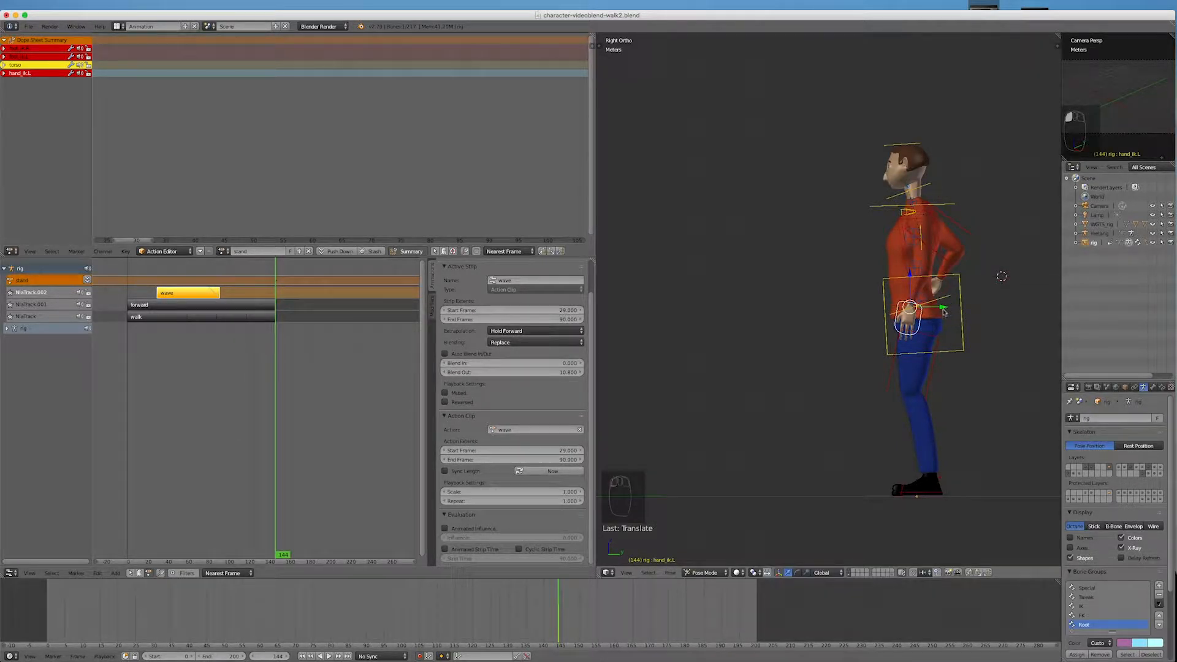
# Step: Copy the left hand control's pose and paste it mirrored onto the right hand
pyautogui.press('KP_1')
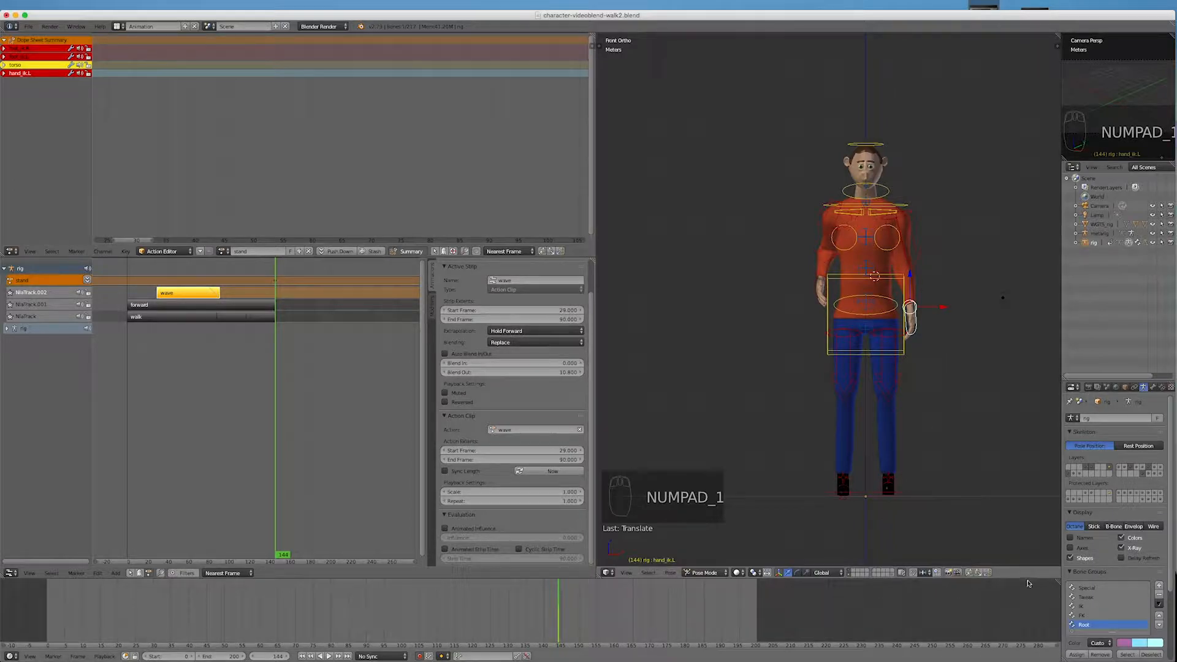
pyautogui.click(969, 572)
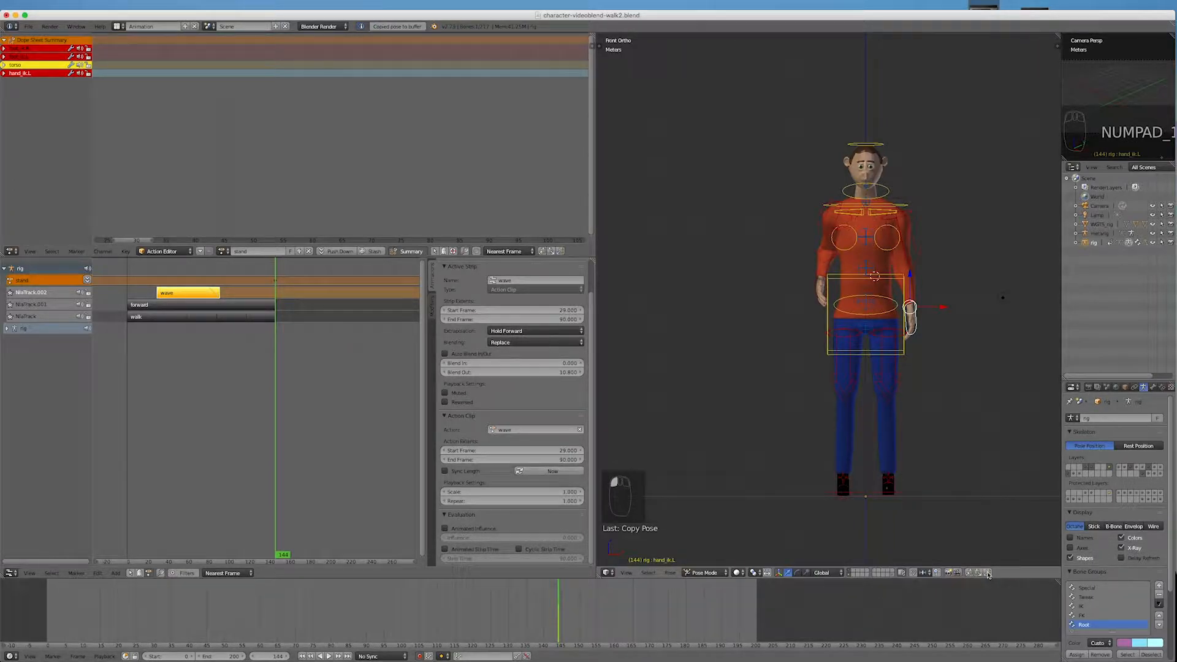
pyautogui.click(988, 573)
pyautogui.scroll(-2, 861, 399)
pyautogui.scroll(1, 873, 413)
# Step: Examine the standing pose from both sides and from the front
pyautogui.press('ctrl+KP_3')
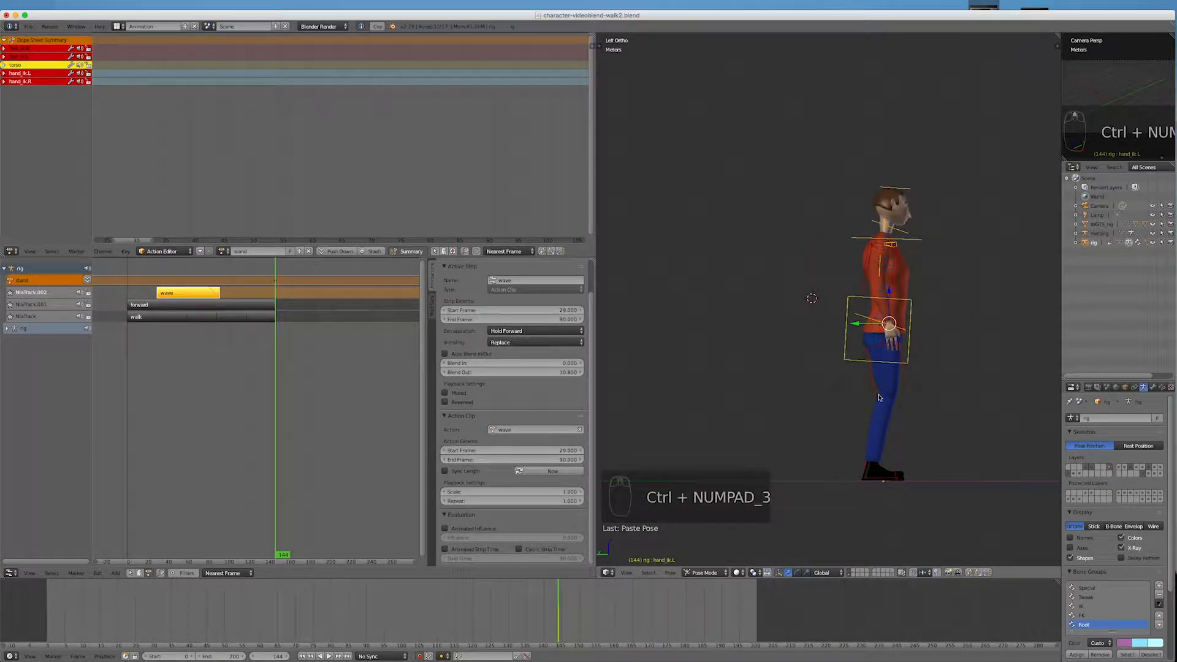
pyautogui.scroll(-1, 875, 234)
pyautogui.scroll(3, 875, 235)
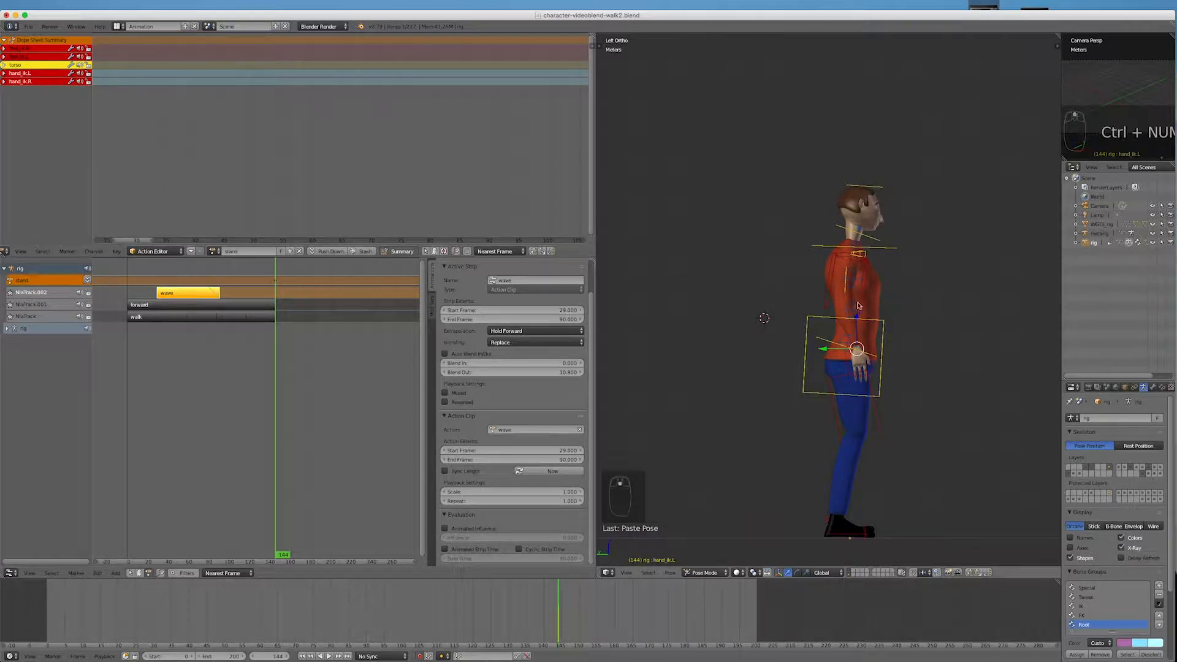
pyautogui.scroll(-3, 828, 306)
pyautogui.scroll(1, 898, 335)
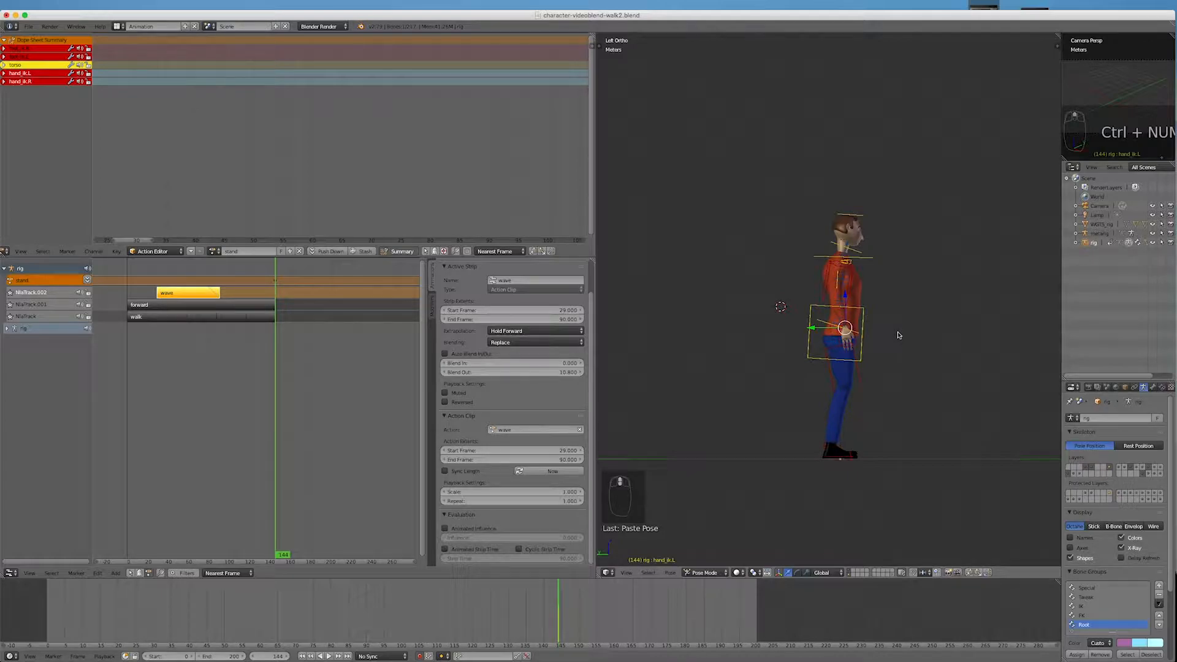
pyautogui.press('KP_3')
pyautogui.press('KP_1')
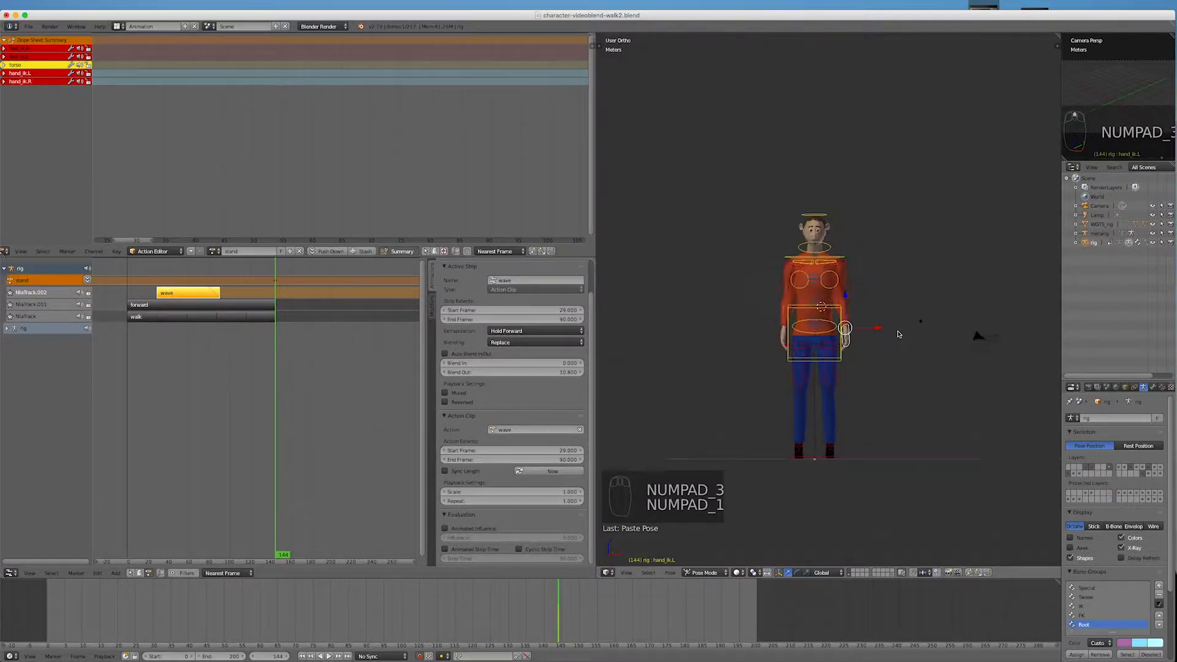
pyautogui.press('KP_3')
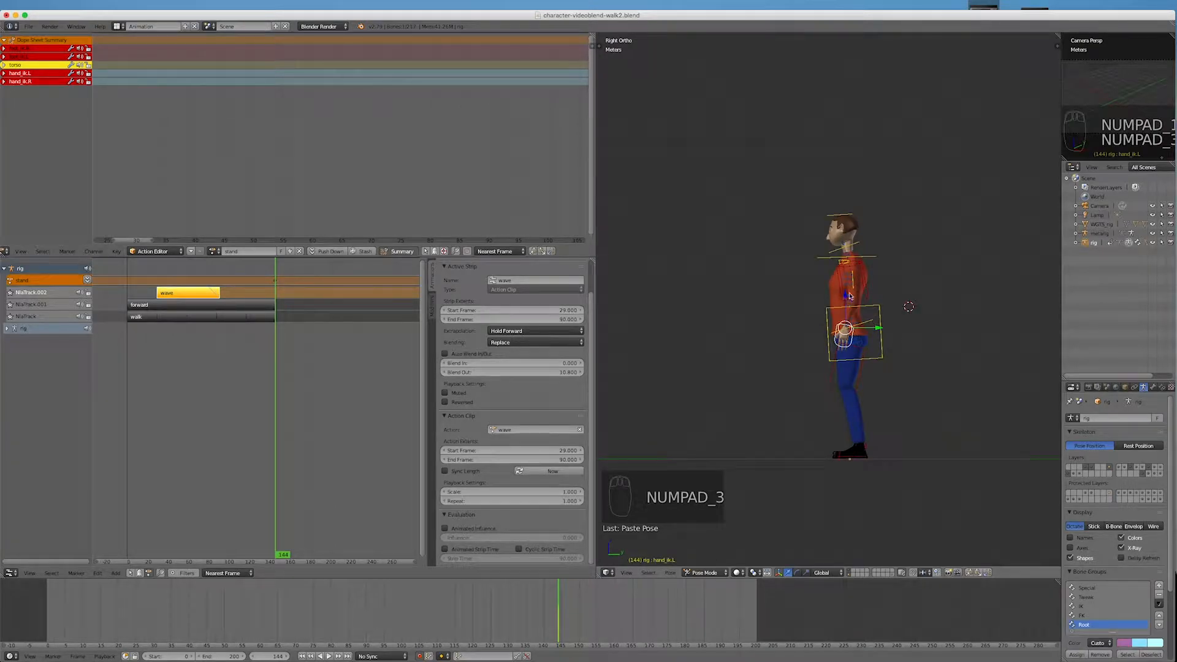
# Step: Undo a trial move of the left hand, lower the torso control slightly, and check the posture from the front and both sides
pyautogui.moveTo(847, 296); pyautogui.dragTo(847, 299)
pyautogui.press('super+z')
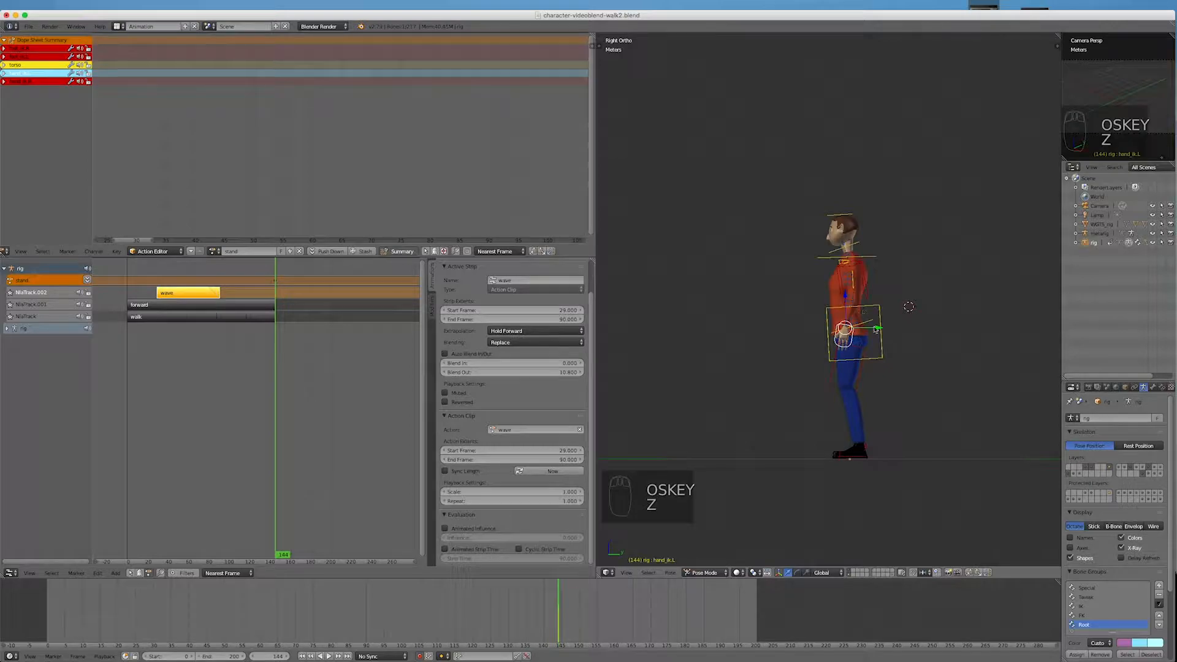
pyautogui.rightClick(861, 313)
pyautogui.moveTo(855, 300); pyautogui.dragTo(858, 305)
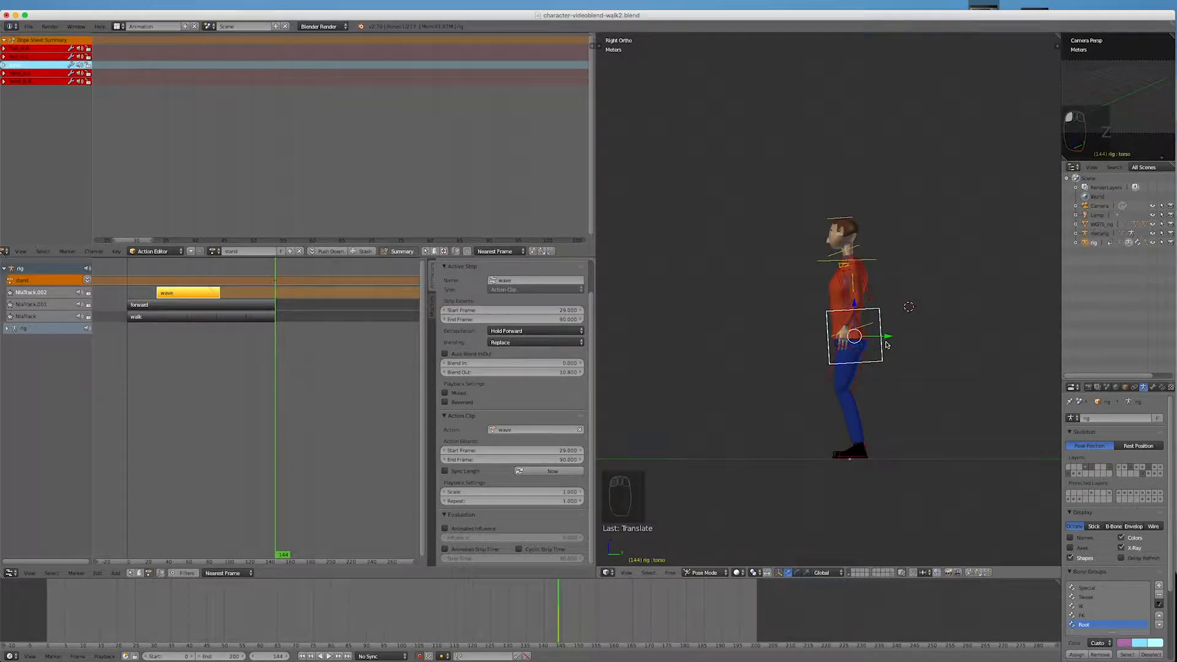
pyautogui.press('KP_1')
pyautogui.press('KP_3')
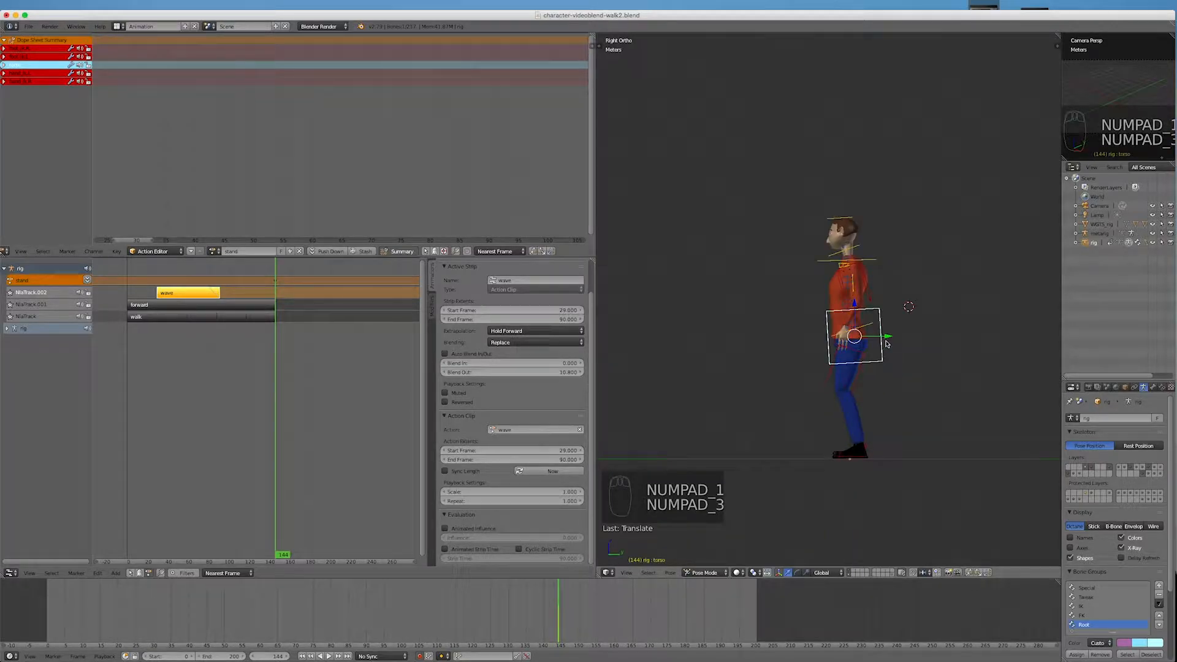
pyautogui.press('KP_1')
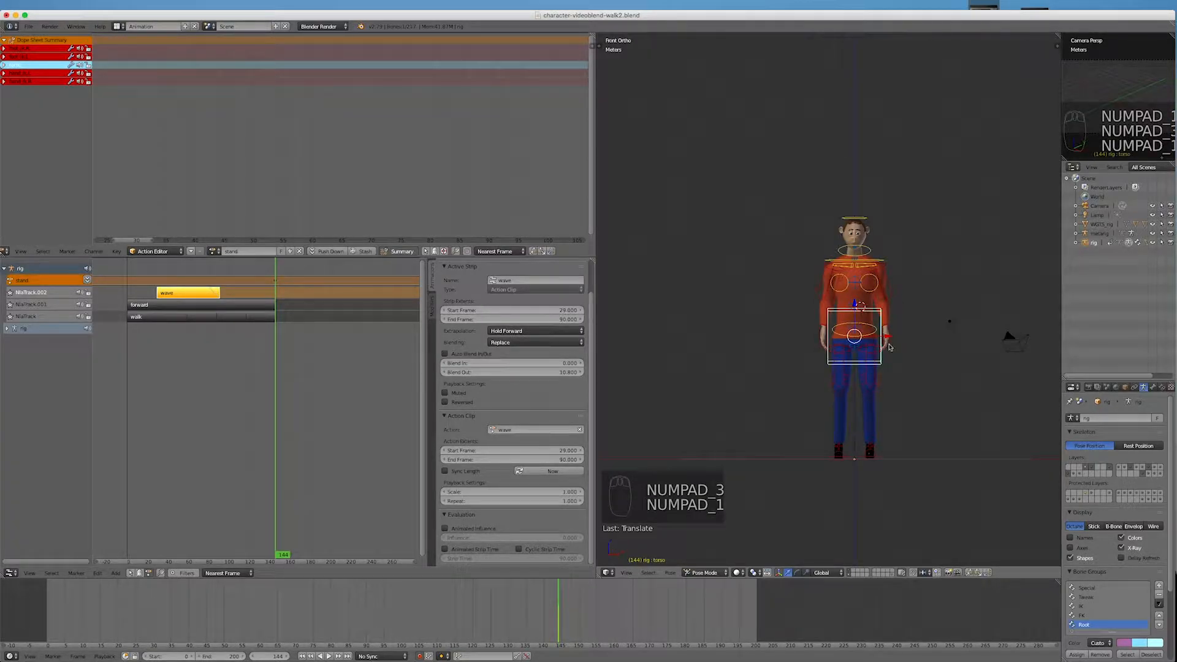
pyautogui.press('ctrl+KP_3')
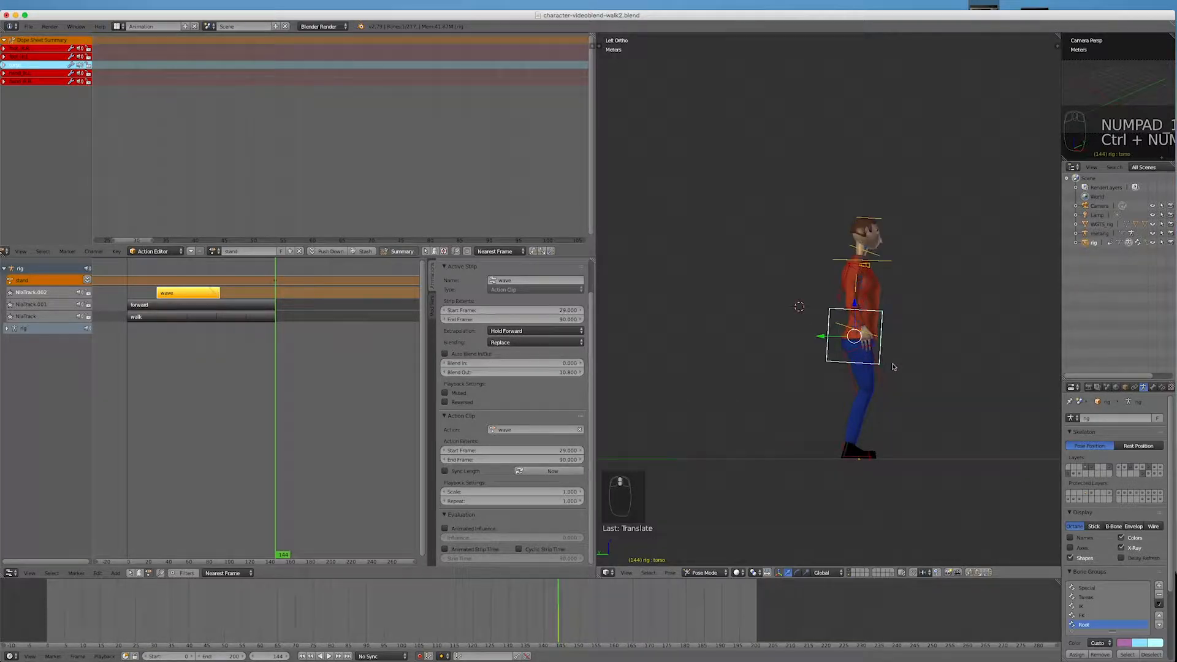
pyautogui.scroll(2, 892, 366)
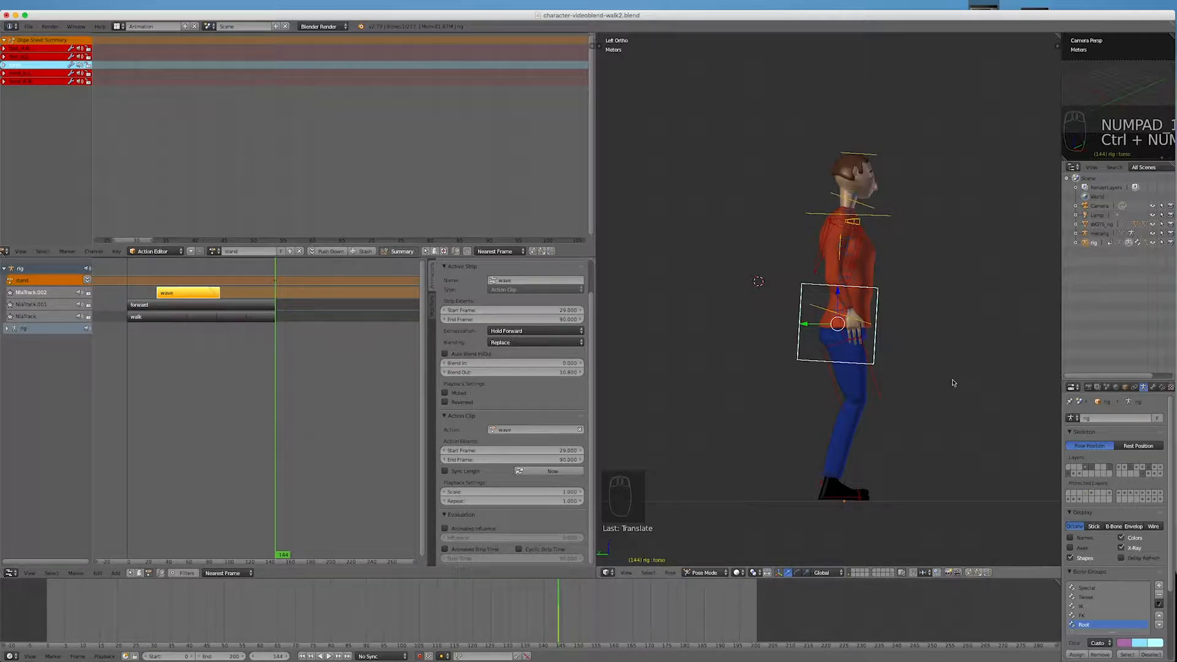
# Step: Select all of the rig's controls and insert a LocRotScale keyframe at frame 144 of the stand action
pyautogui.press('a')
pyautogui.press('a')
pyautogui.press('a')
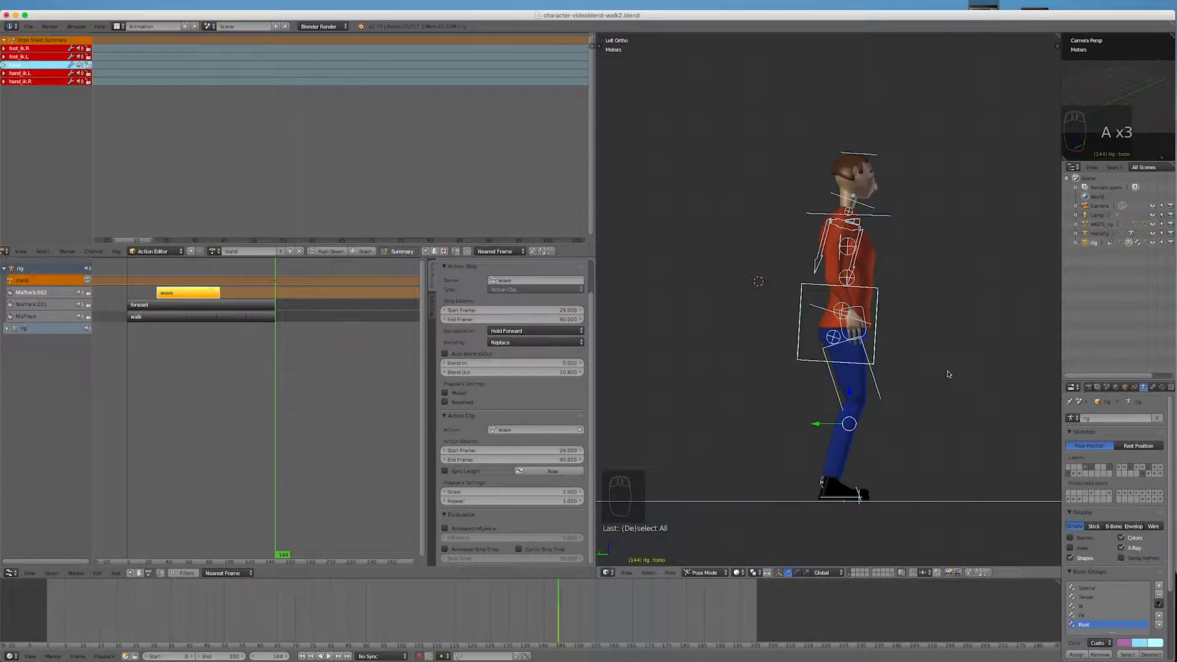
pyautogui.press('i')
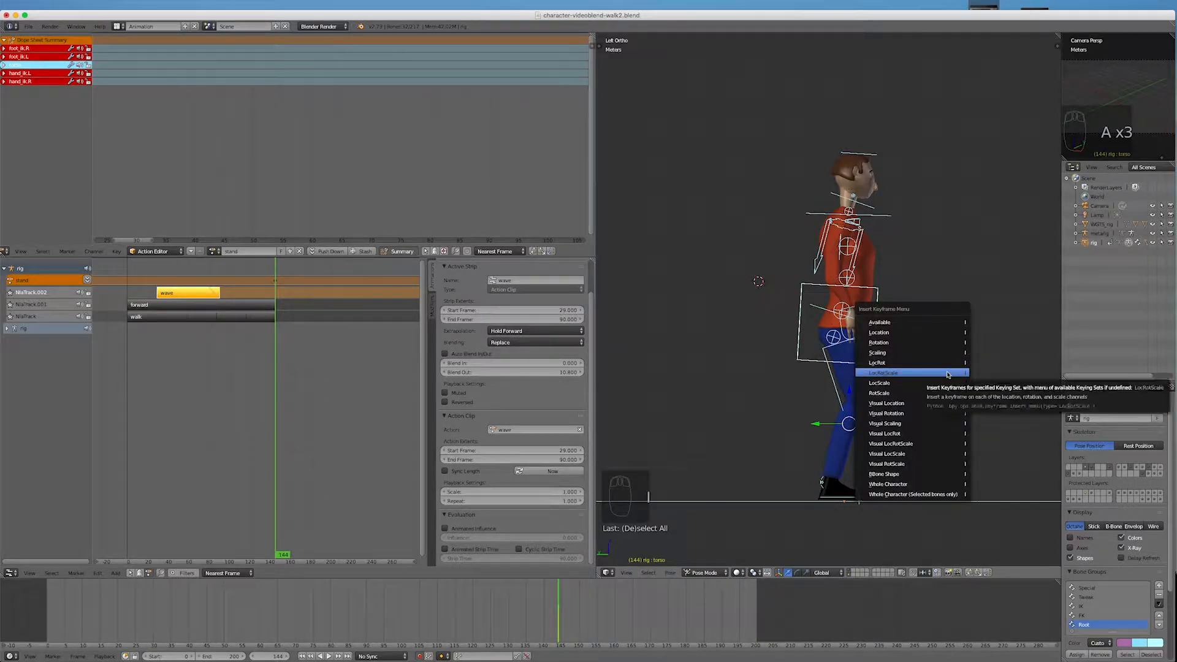
pyautogui.click(947, 374)
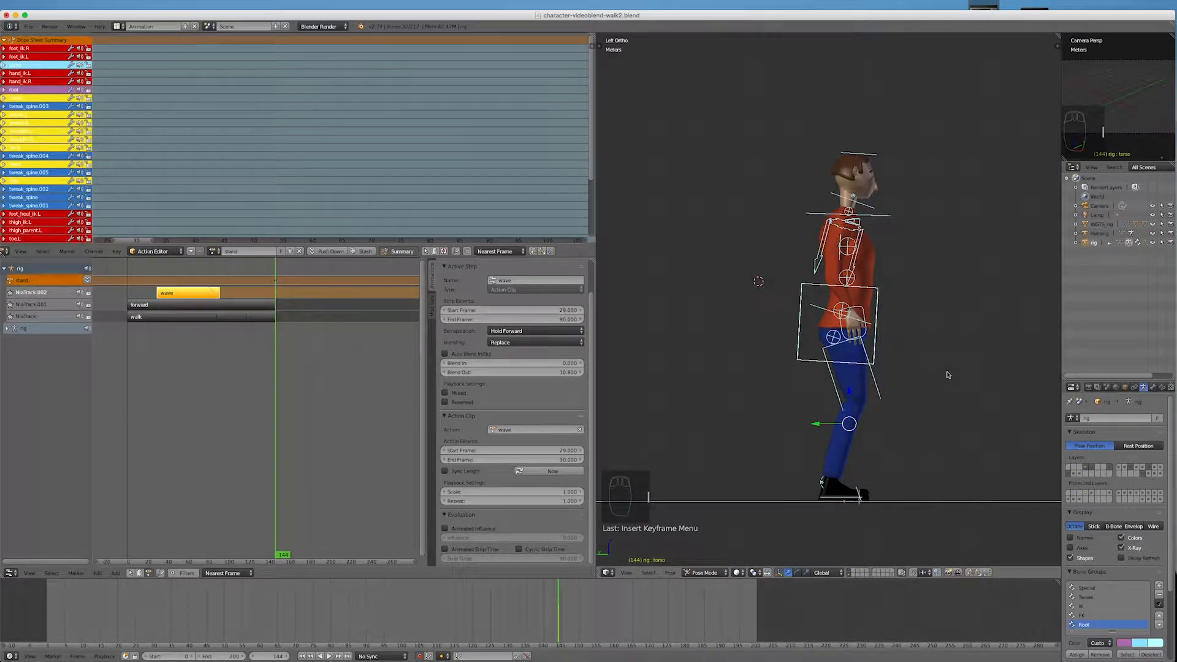
# Step: Insert a second LocRotScale keyframe for all selected controls at frame 184 to hold the standing pose
pyautogui.scroll(-3, 388, 170)
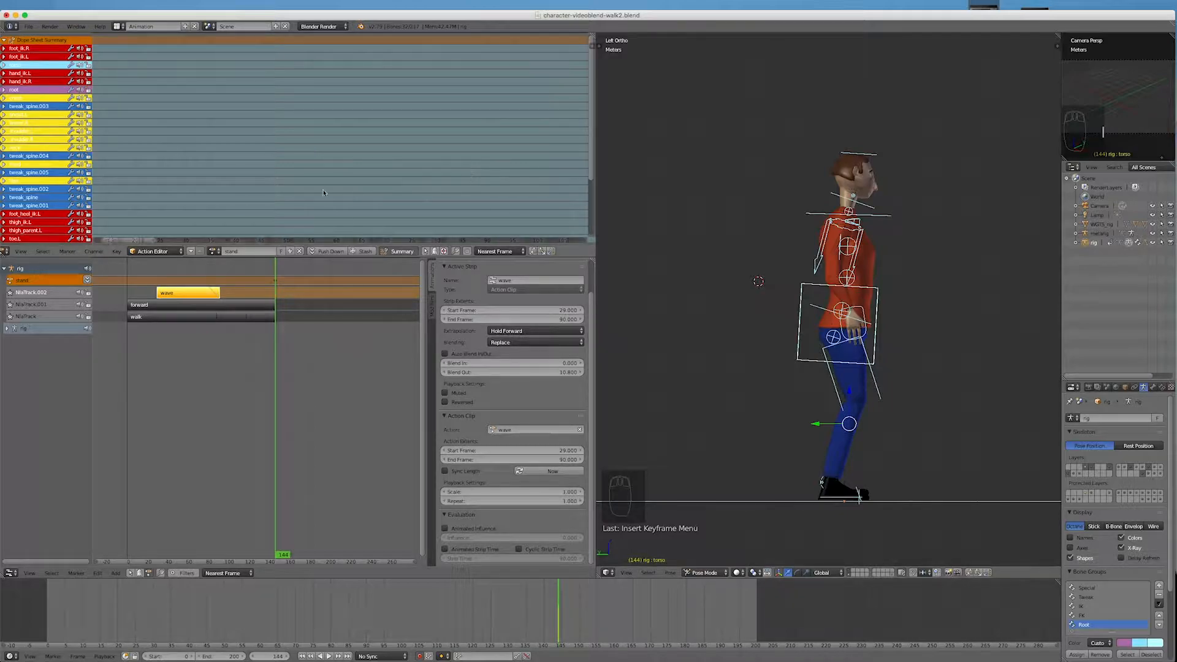
pyautogui.scroll(-5, 388, 170)
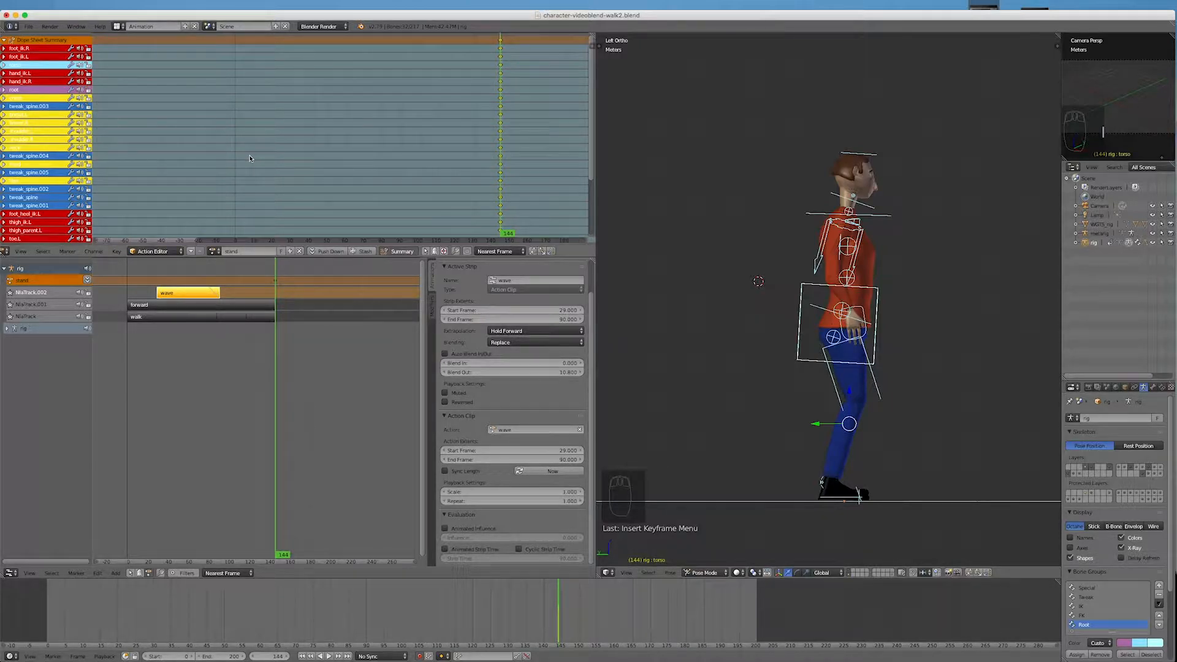
pyautogui.scroll(-2, 377, 188)
pyautogui.scroll(-1, 379, 180)
pyautogui.scroll(5, 576, 204)
pyautogui.scroll(2, 524, 203)
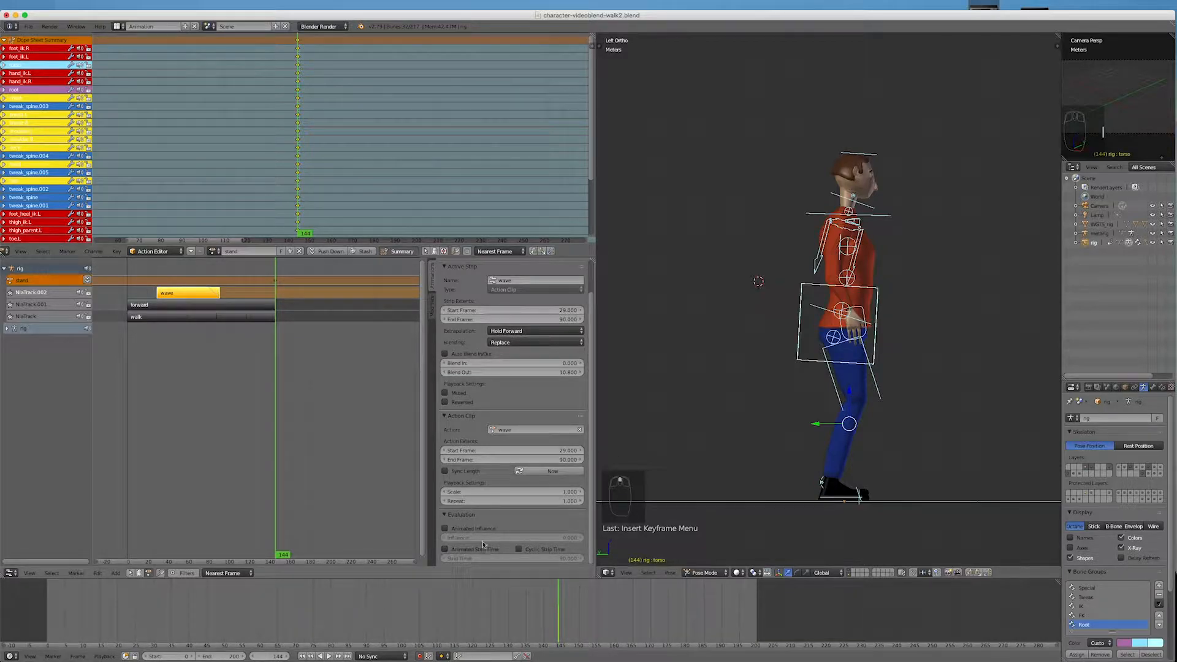
pyautogui.scroll(-3, 604, 622)
pyautogui.scroll(4, 604, 620)
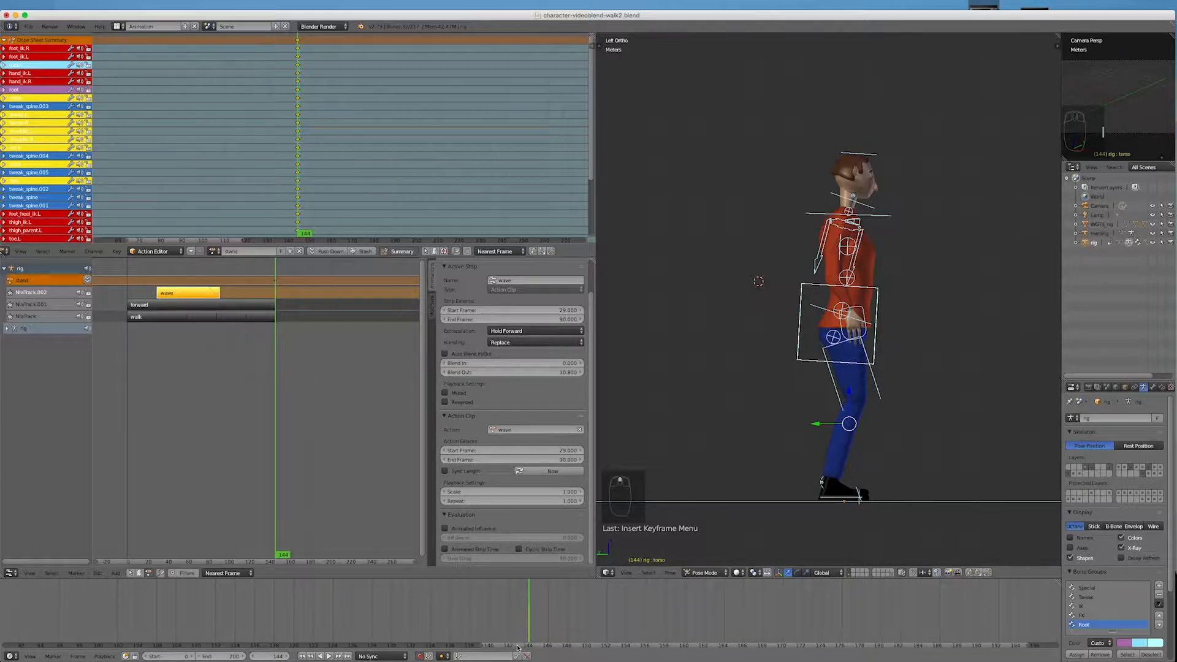
pyautogui.scroll(-2, 364, 622)
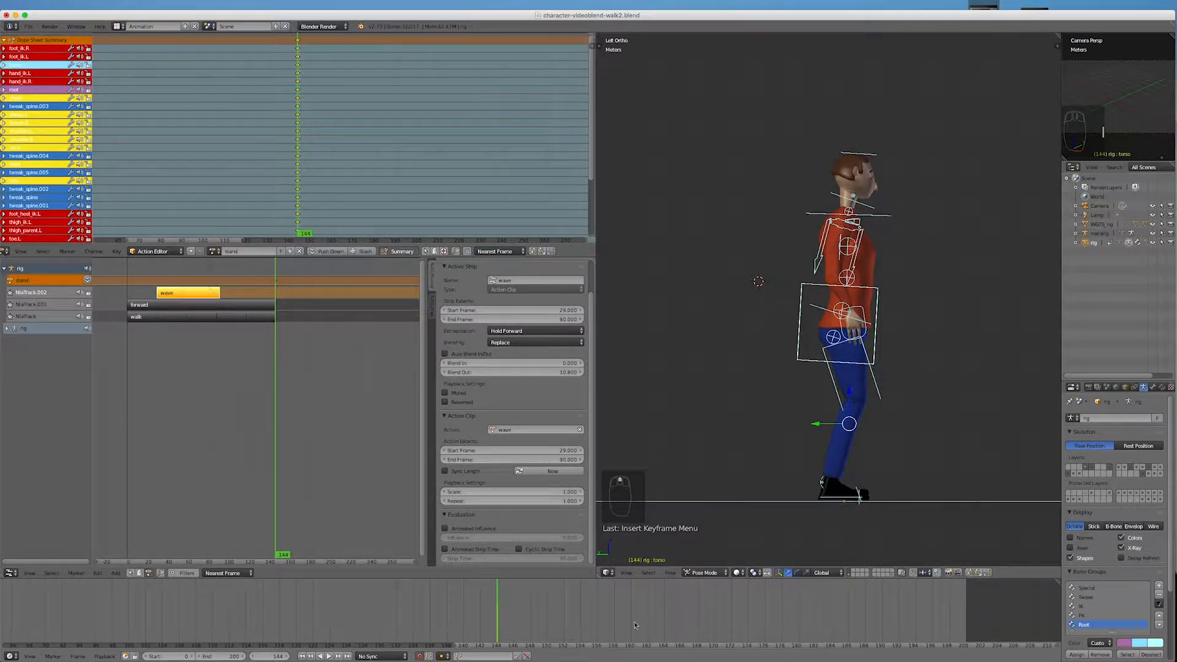
pyautogui.click(715, 629)
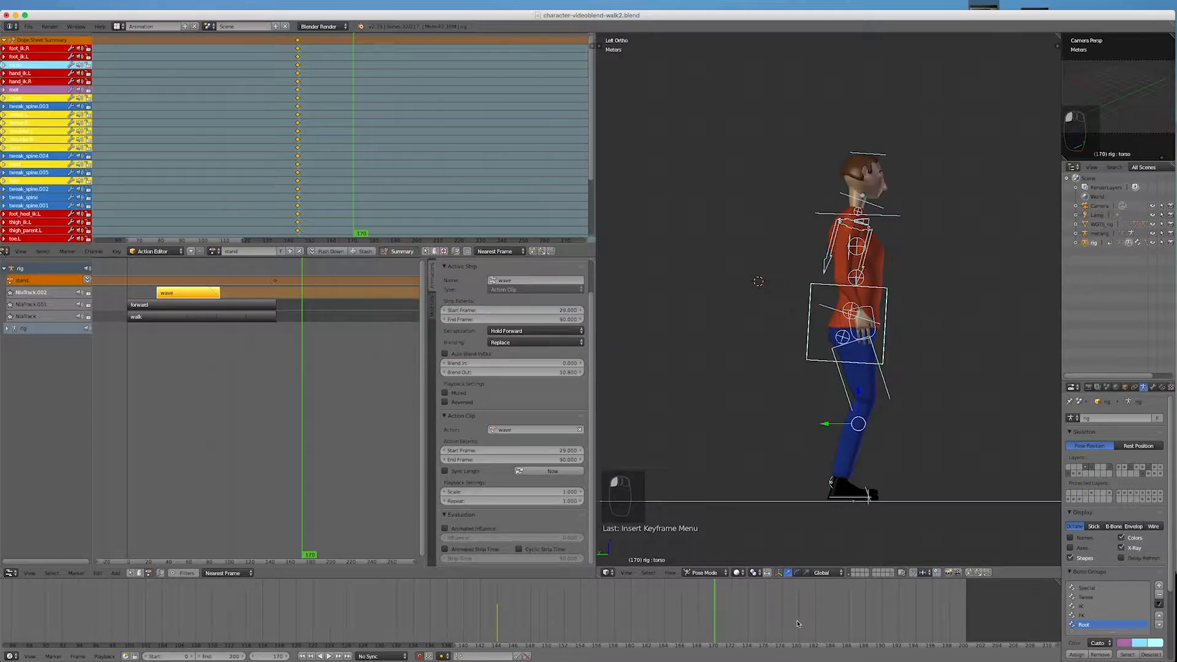
pyautogui.click(832, 631)
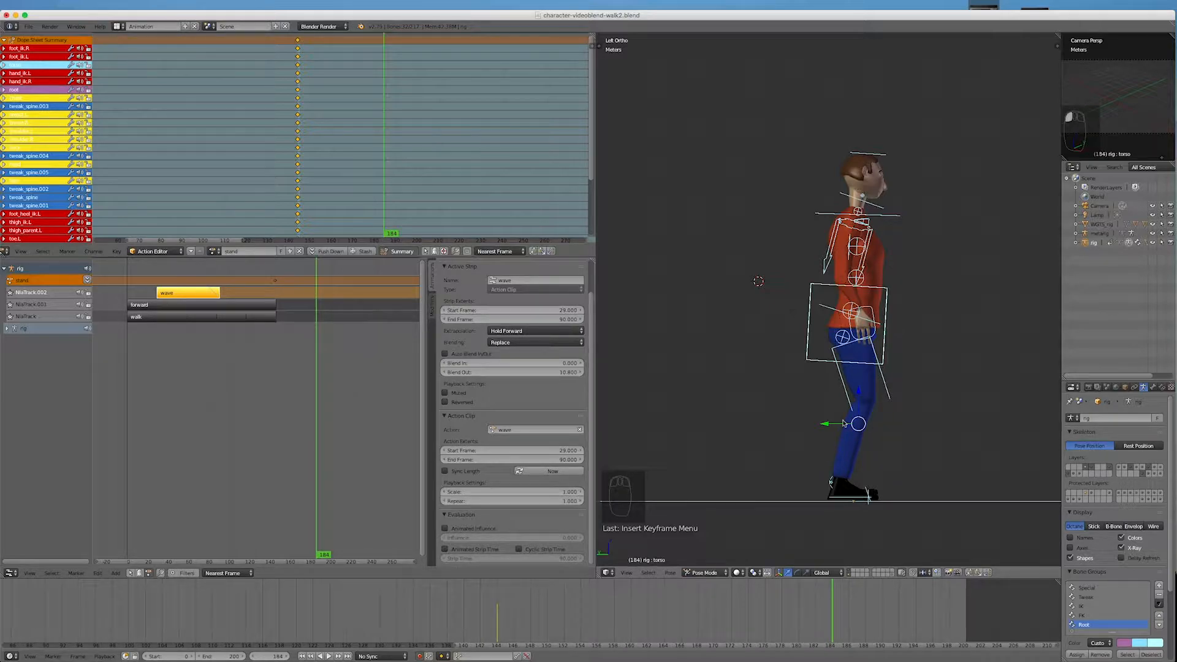
pyautogui.press('i')
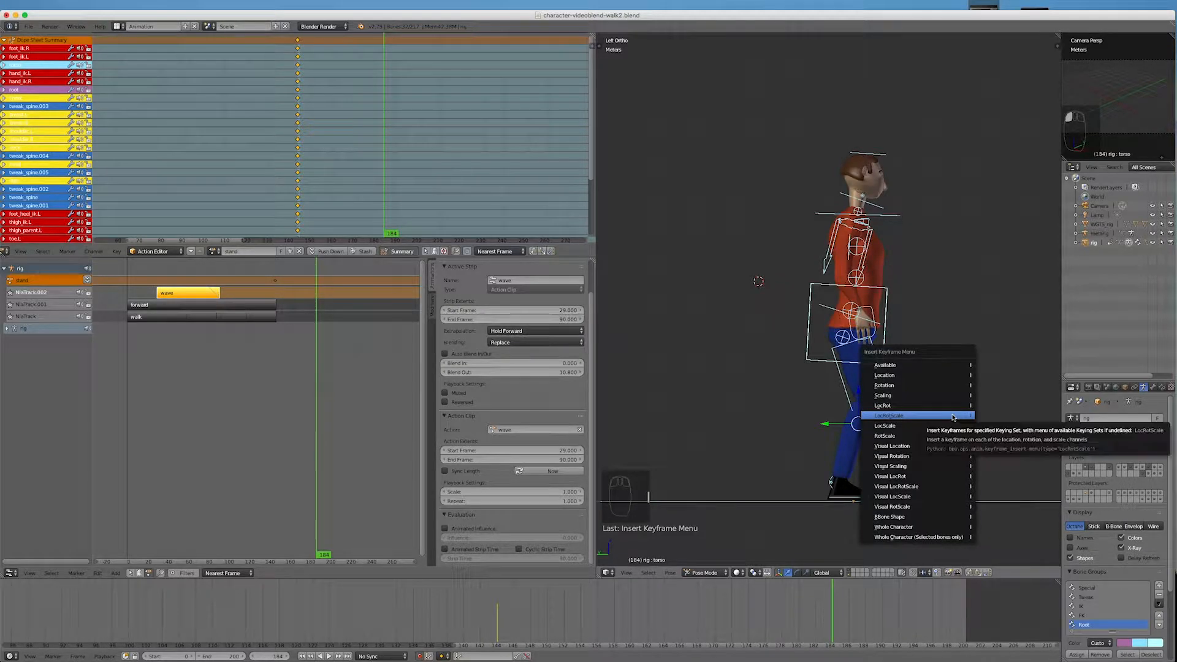
pyautogui.click(954, 418)
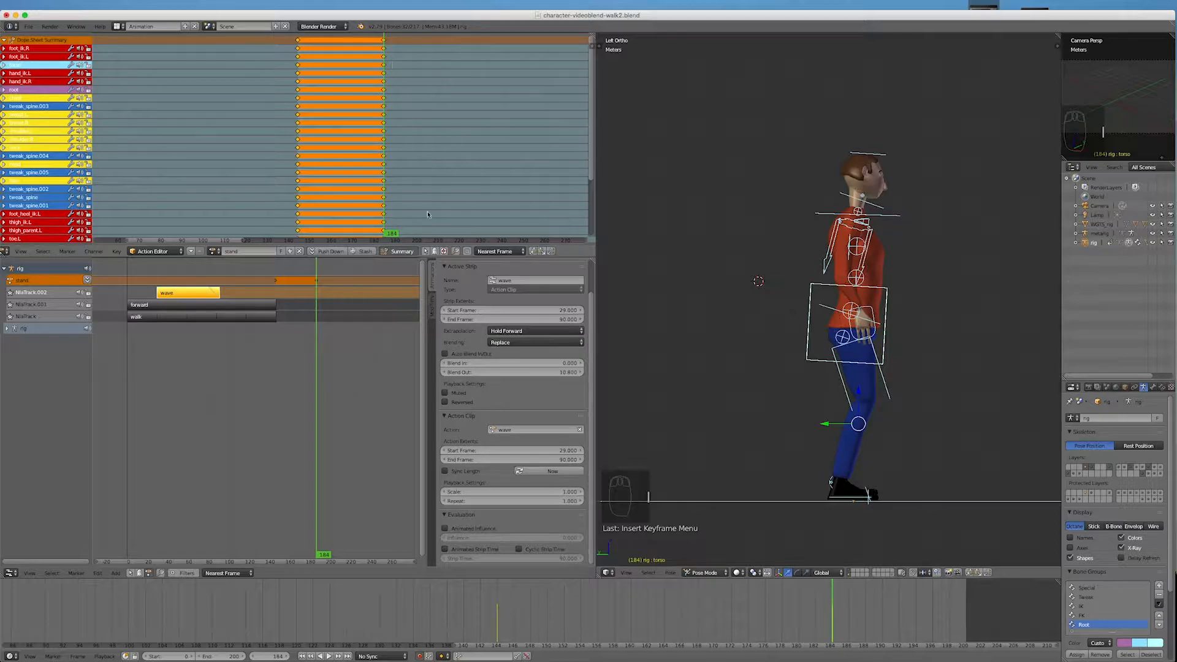
# Step: Move the stand action's first column of keyframes to frame 148, just after the walk strip ends
pyautogui.moveTo(833, 618); pyautogui.dragTo(513, 613)
pyautogui.scroll(3, 282, 303)
pyautogui.scroll(2, 282, 302)
pyautogui.scroll(-4, 283, 304)
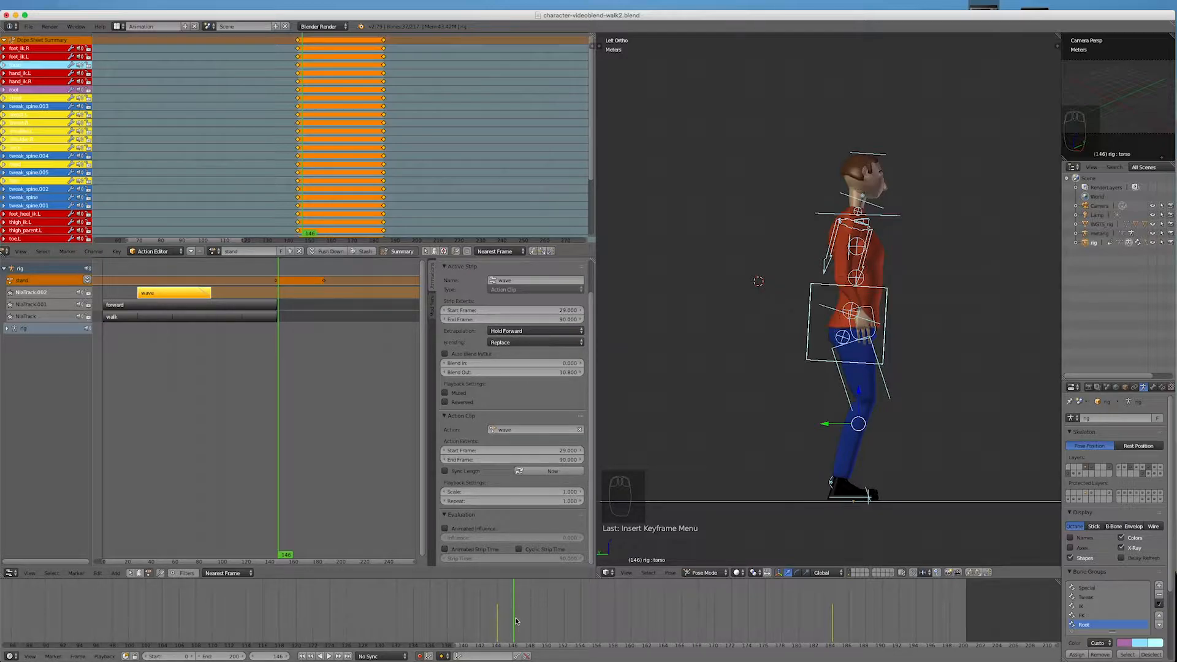
pyautogui.moveTo(516, 621)
pyautogui.mouseDown()
pyautogui.moveTo(492, 619)
pyautogui.moveTo(548, 627)
pyautogui.moveTo(530, 624)
pyautogui.mouseUp()
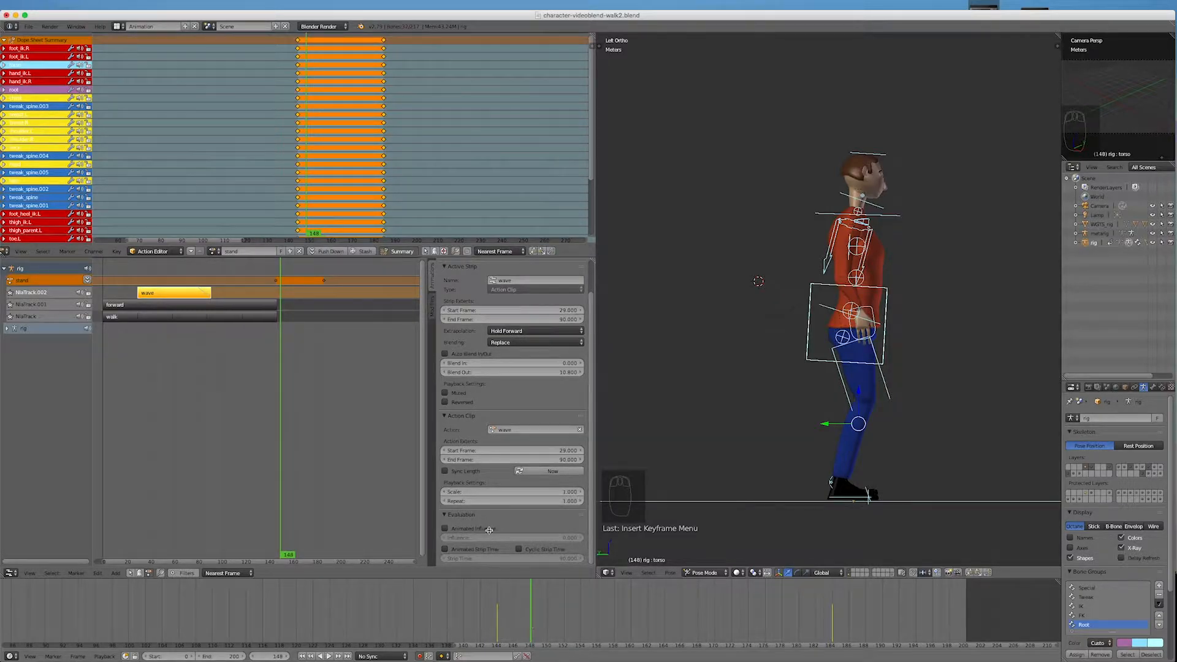
pyautogui.click(300, 40)
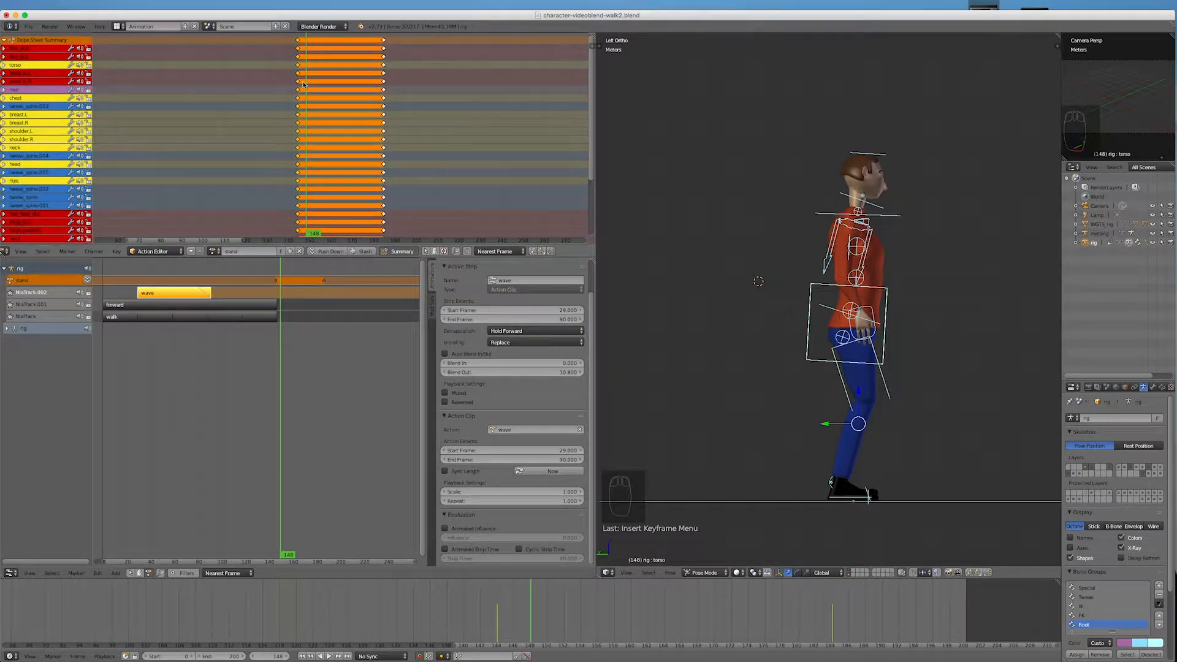
pyautogui.press('g')
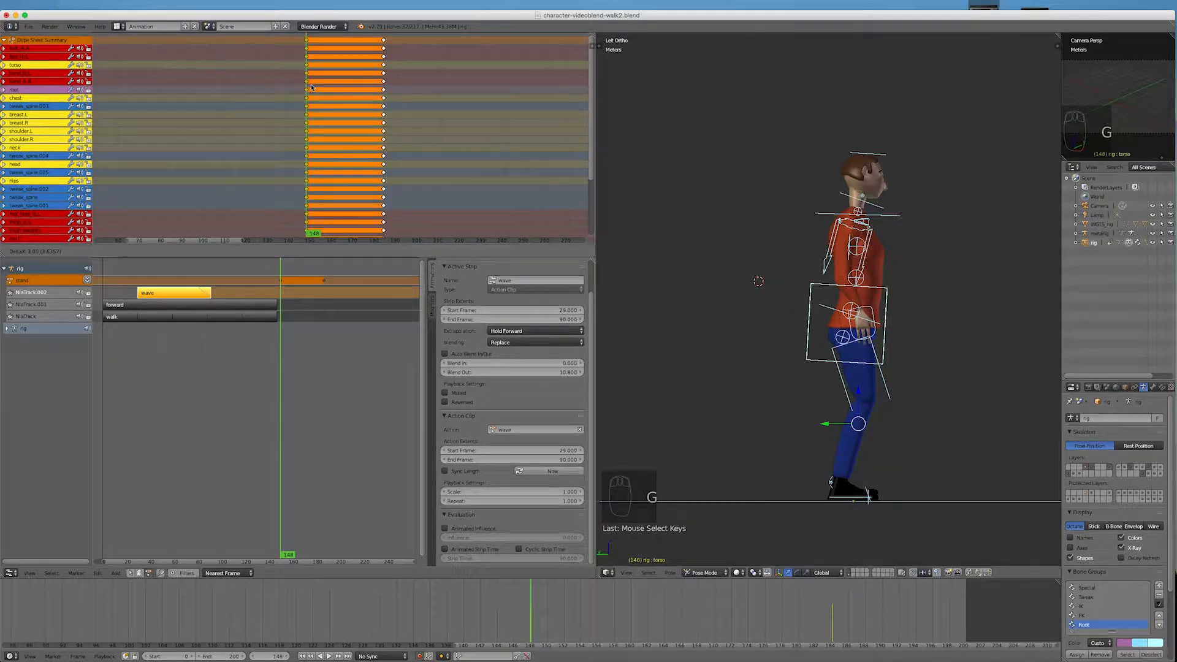
pyautogui.click(311, 87)
# Step: At frame 160, move the right hand IK control slightly backward along Y with auto keying on
pyautogui.scroll(2, 359, 118)
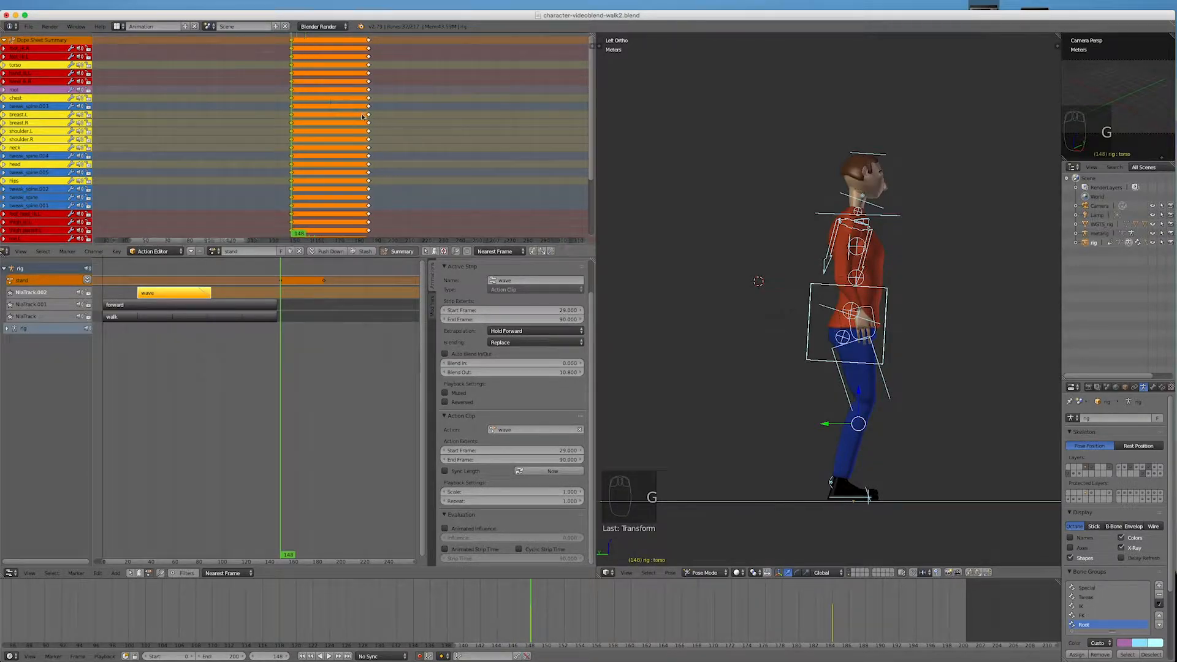
pyautogui.scroll(1, 356, 120)
pyautogui.moveTo(290, 367); pyautogui.dragTo(313, 384)
pyautogui.moveTo(705, 626); pyautogui.dragTo(631, 625)
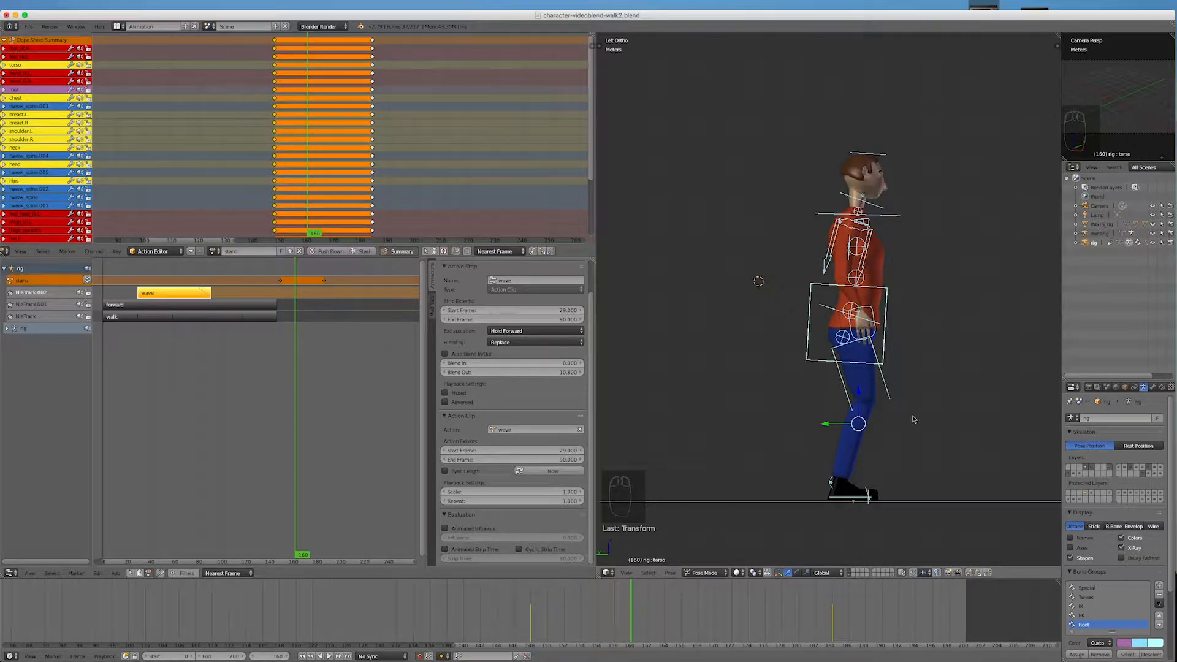
pyautogui.rightClick(877, 313)
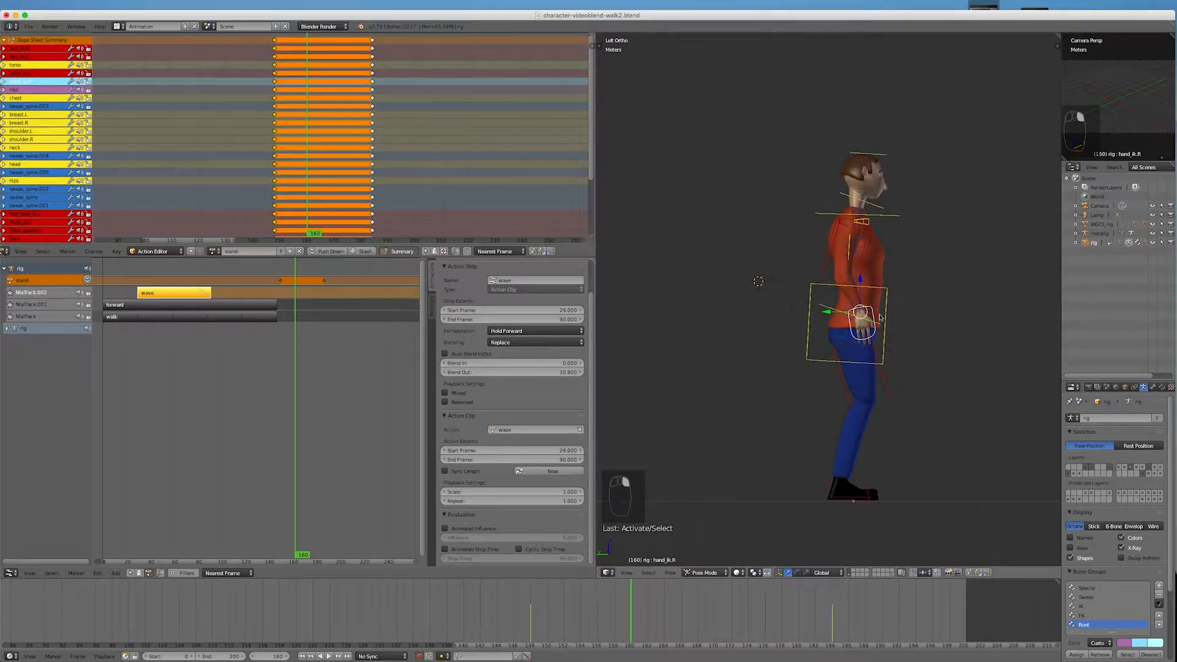
pyautogui.scroll(5, 911, 332)
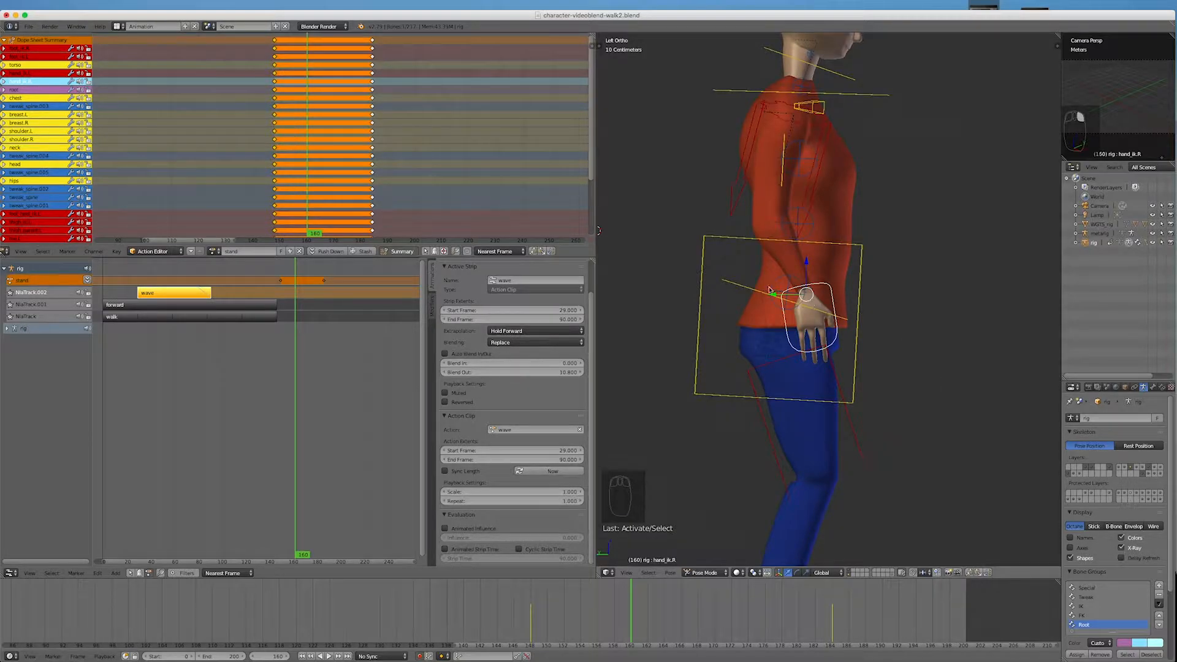
pyautogui.press('g')
pyautogui.press('y')
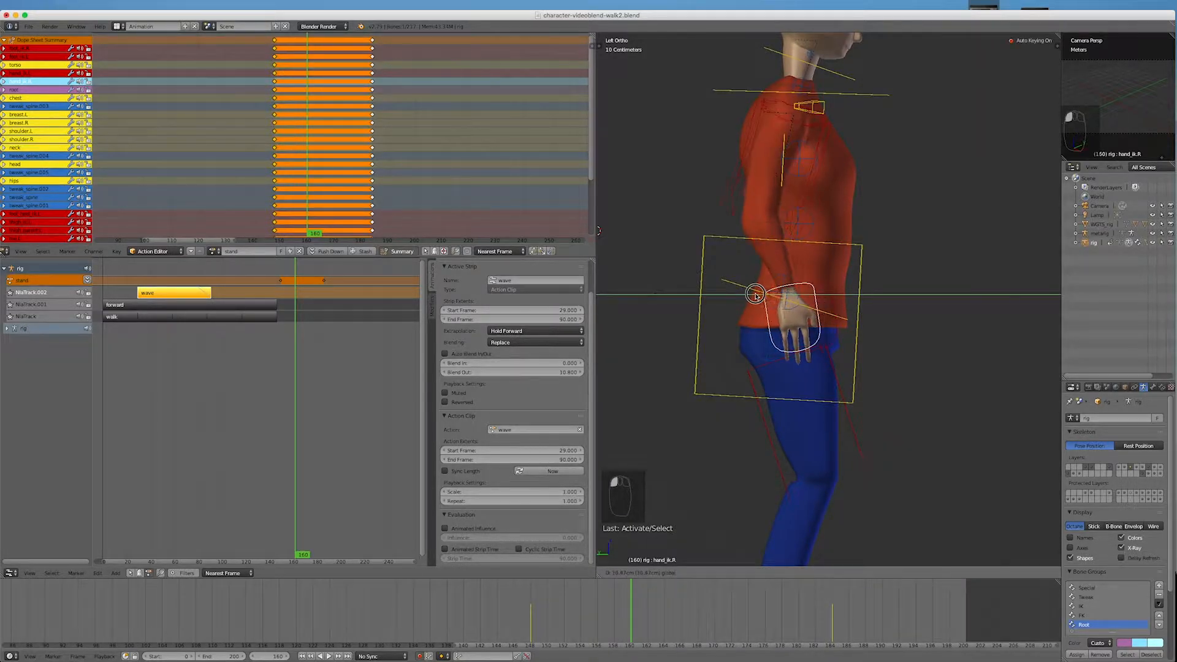
pyautogui.click(757, 296)
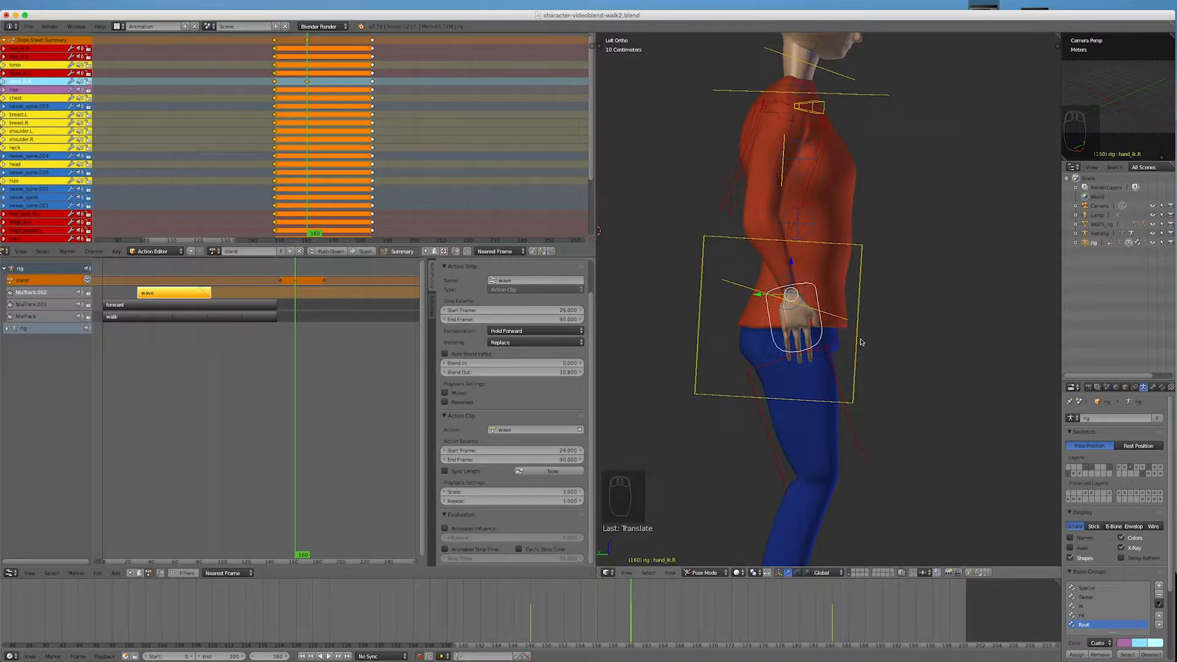
# Step: At frame 160, move the left hand IK control slightly forward along Y
pyautogui.rightClick(826, 285)
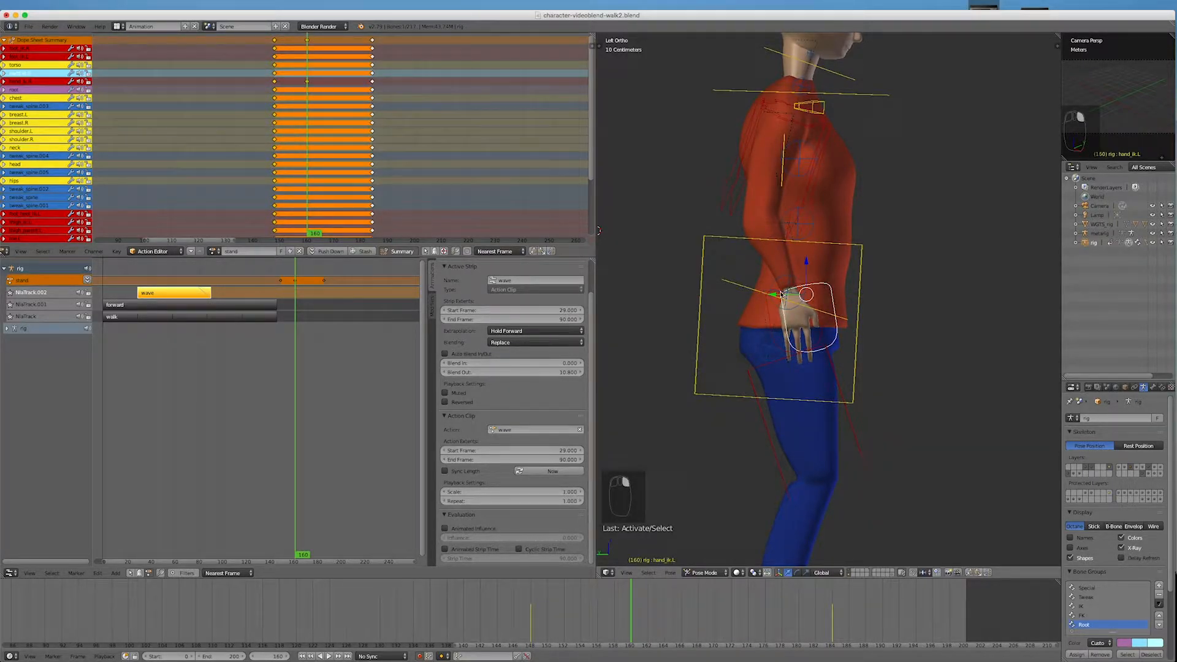
pyautogui.press('g')
pyautogui.press('y')
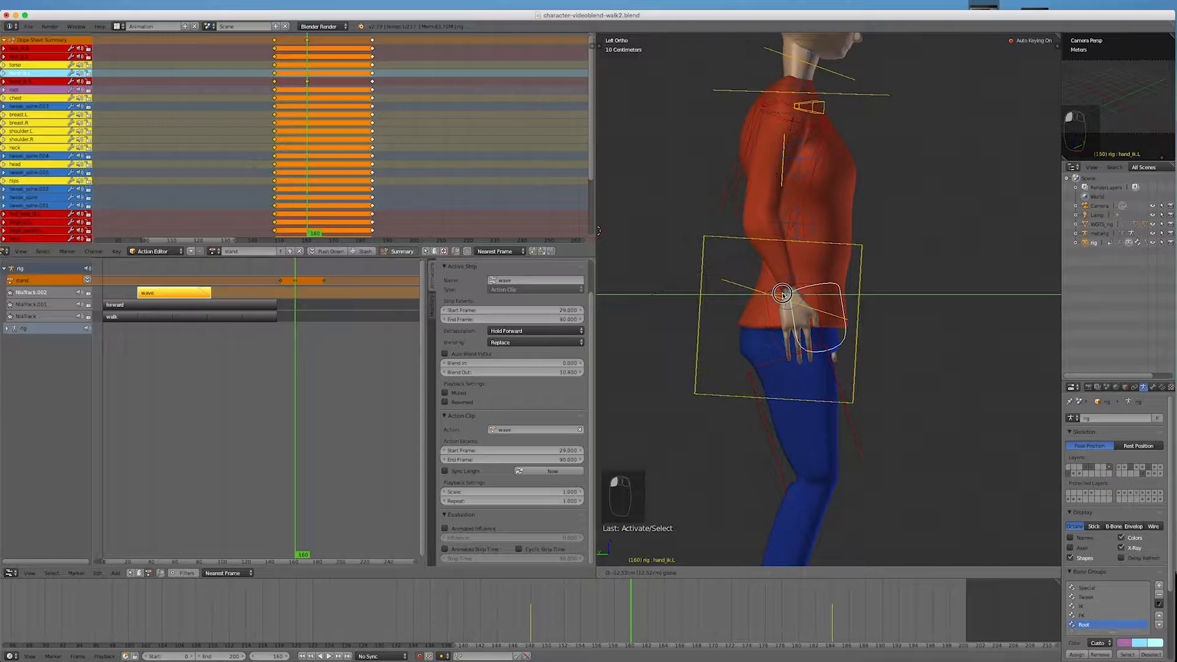
pyautogui.click(782, 294)
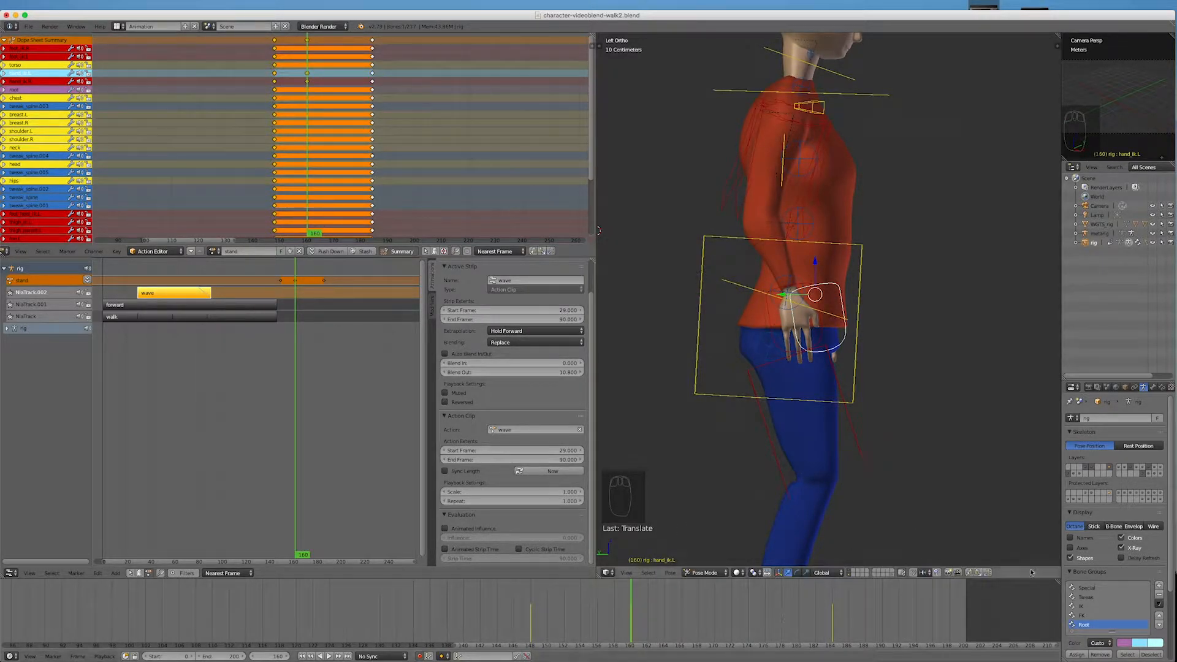
# Step: Copy the left hand control's pose at frame 160 and paste it flipped onto the right hand at frame 173
pyautogui.click(969, 572)
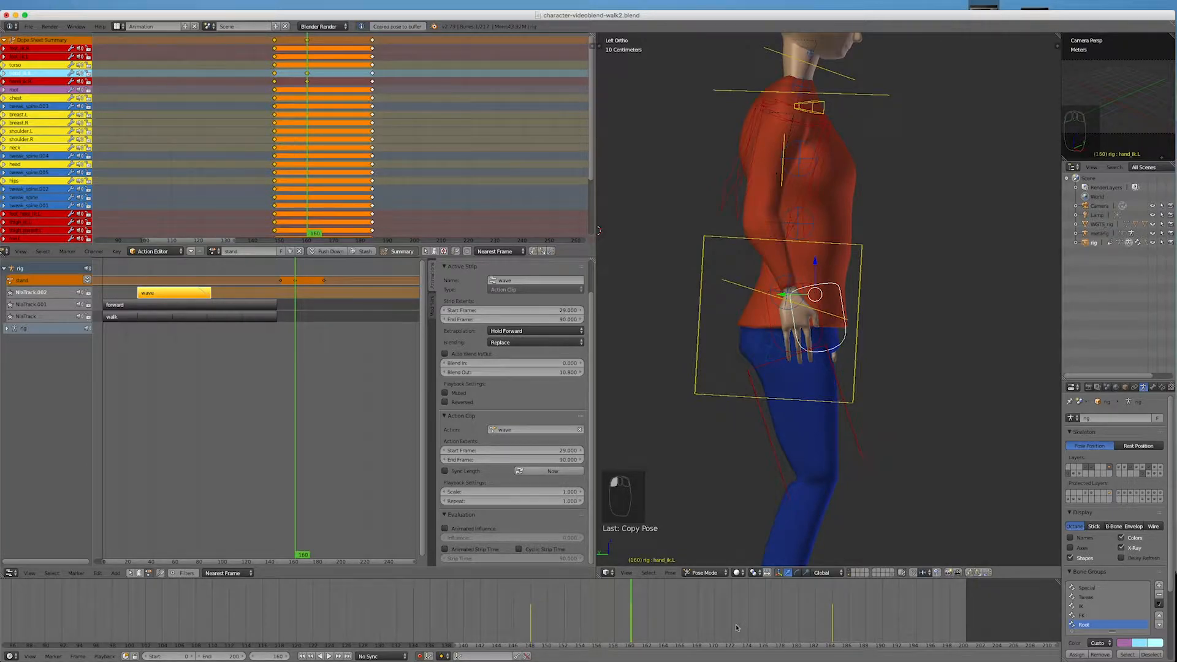
pyautogui.moveTo(747, 630); pyautogui.dragTo(738, 630)
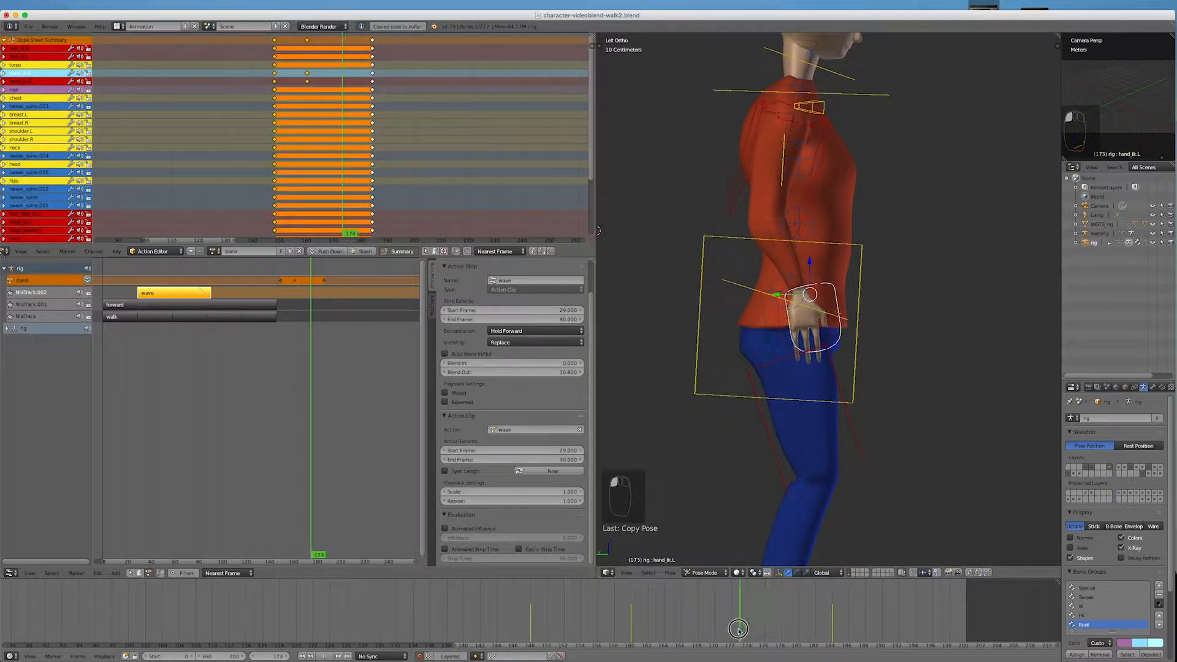
pyautogui.click(988, 573)
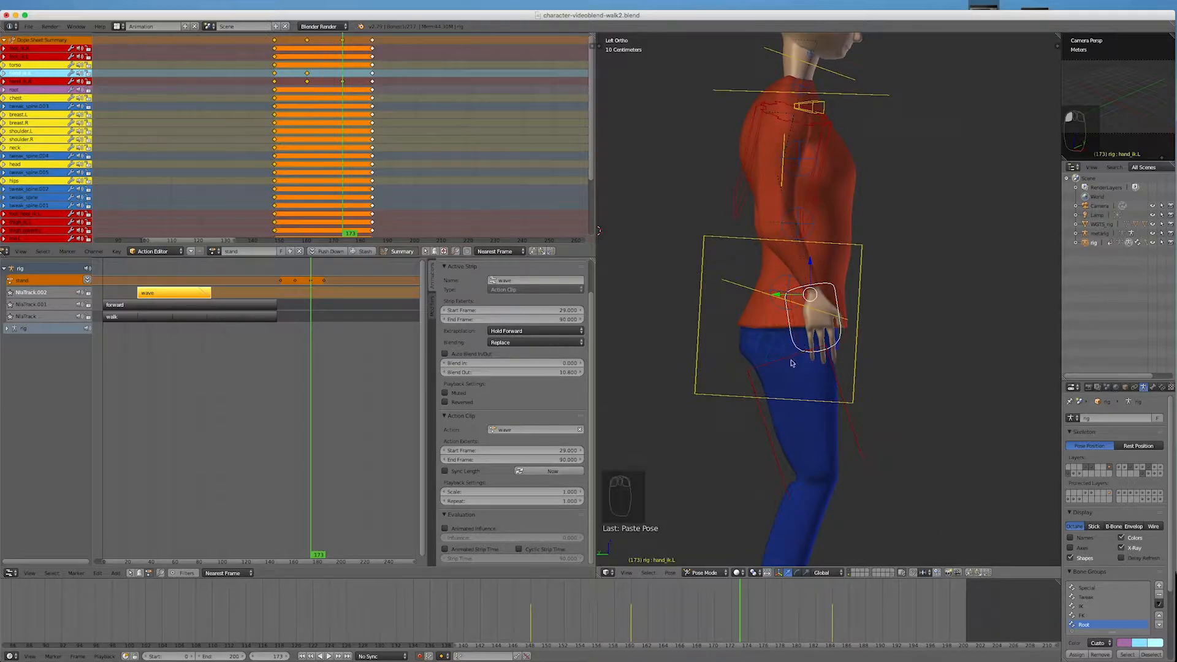
# Step: Copy the right hand control's pose at frame 160 and paste it flipped onto the left hand at frame 173
pyautogui.rightClick(794, 322)
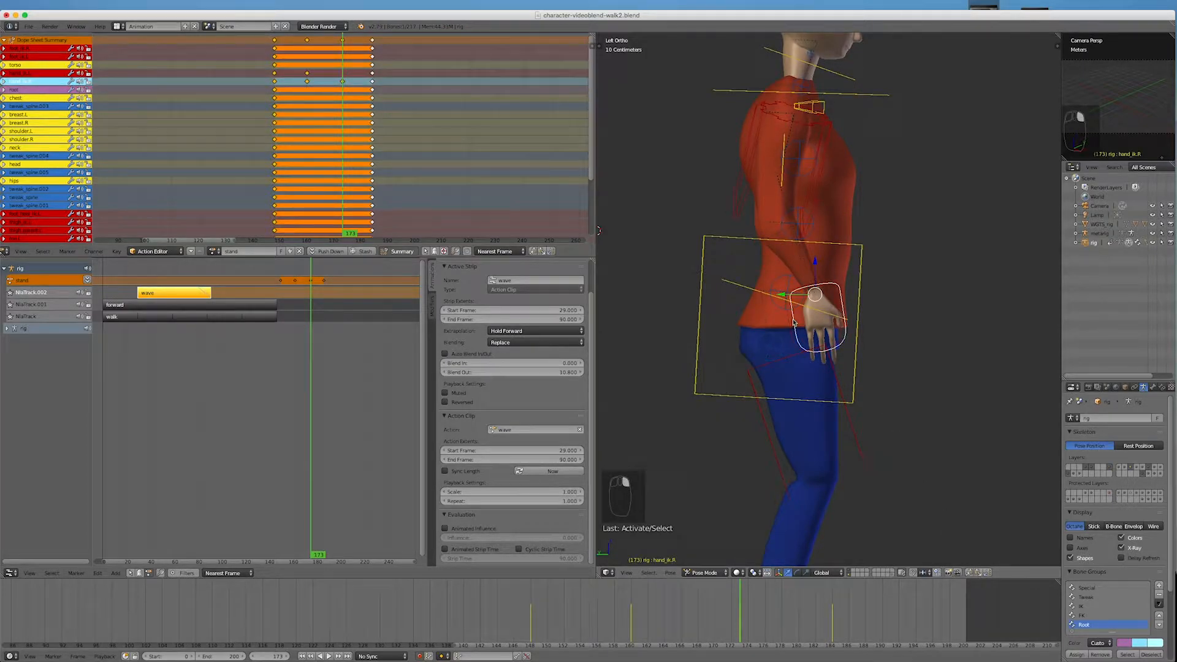
pyautogui.click(632, 634)
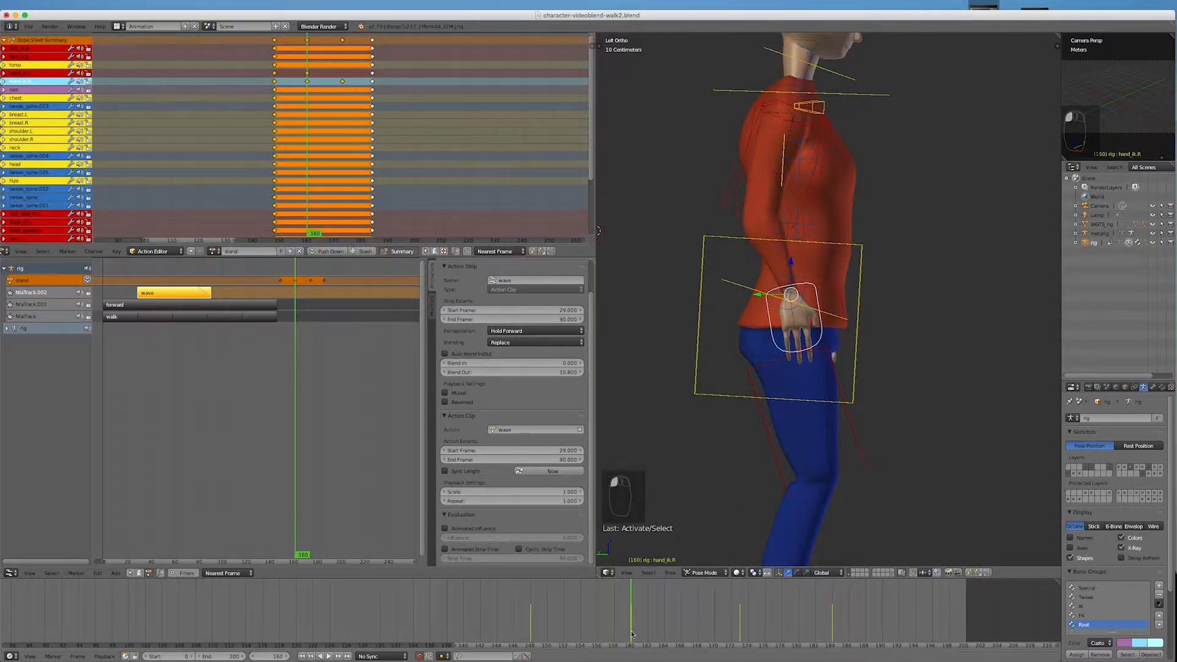
pyautogui.click(969, 572)
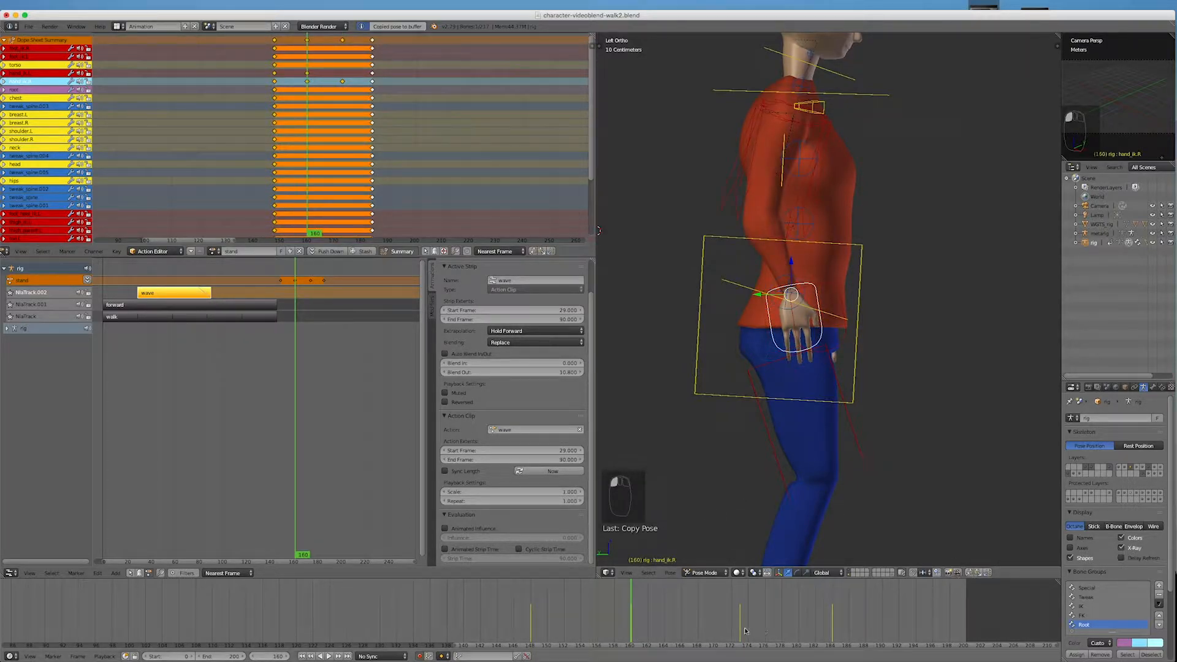
pyautogui.press('Up')
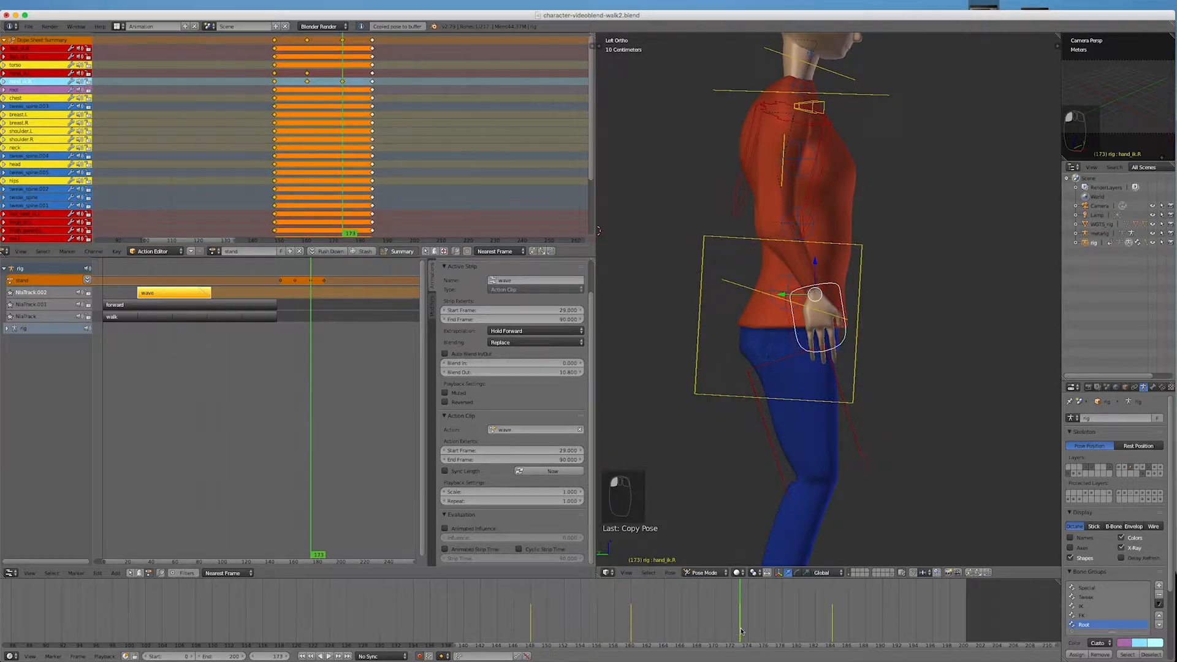
pyautogui.click(987, 573)
# Step: Play and scrub the stand action from frame 148 in an angled view to check the hand swing
pyautogui.moveTo(967, 432); pyautogui.dragTo(912, 440, button='middle')
pyautogui.scroll(-5, 781, 373)
pyautogui.scroll(1, 782, 373)
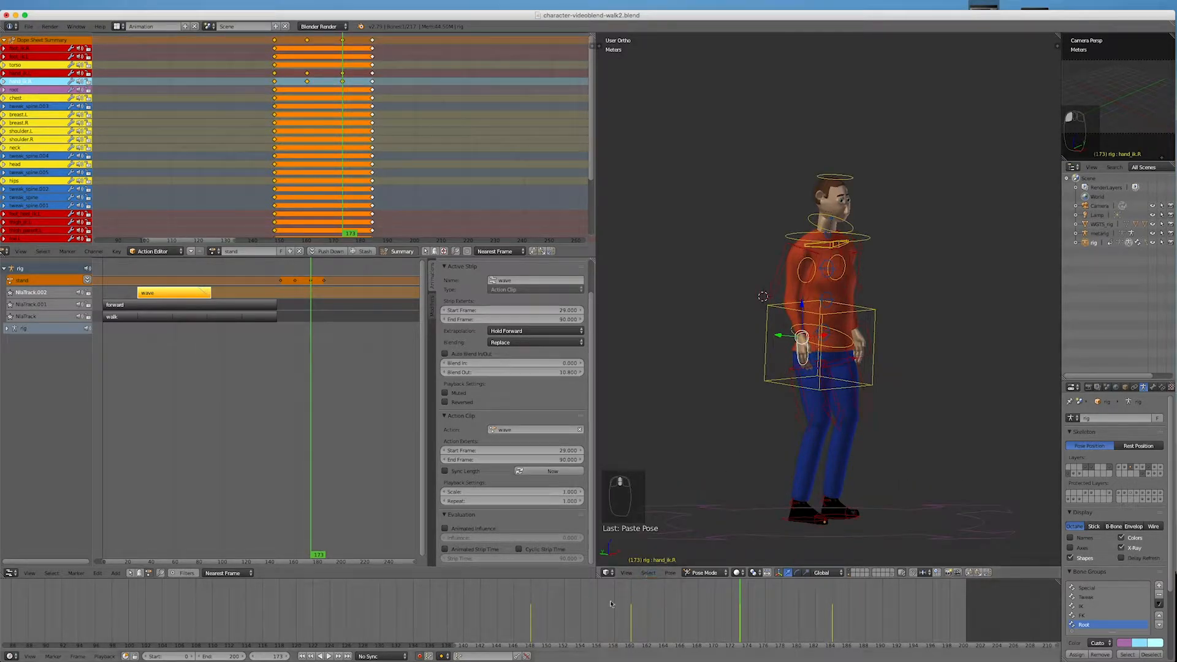
pyautogui.click(531, 636)
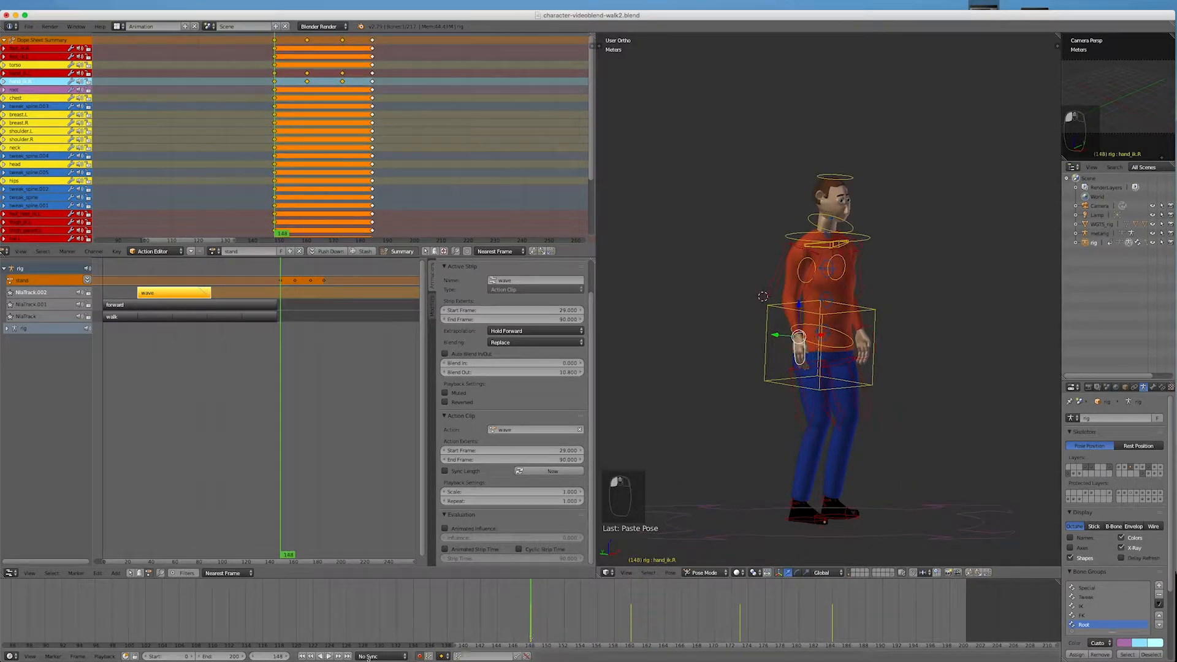
pyautogui.click(328, 656)
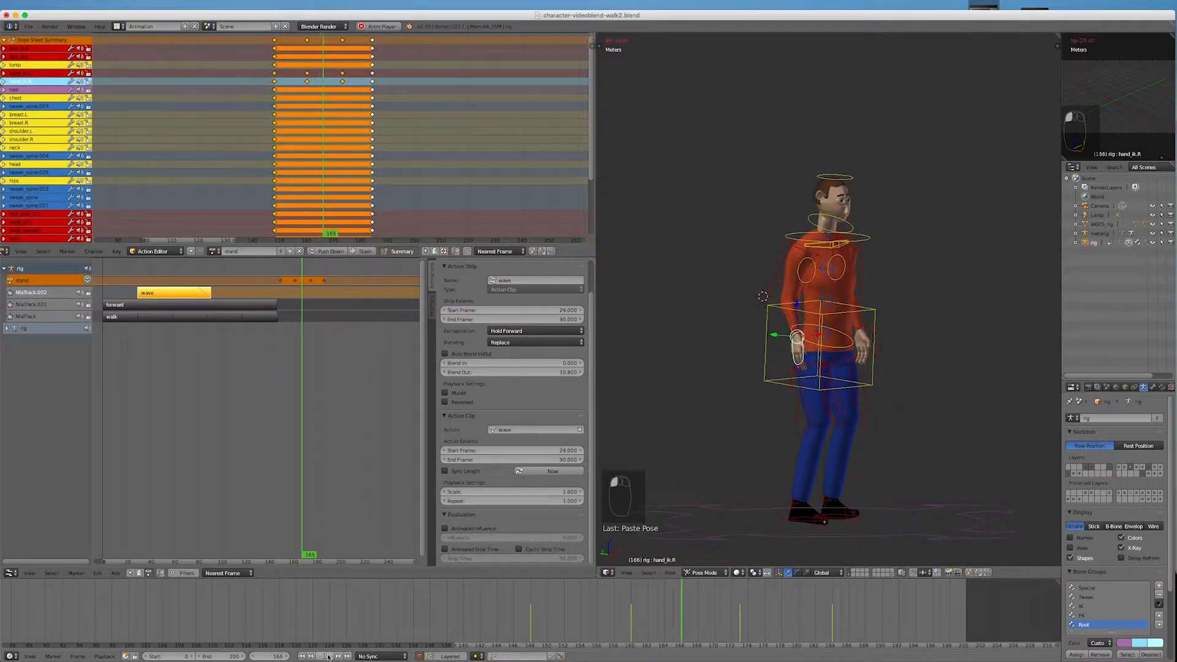
pyautogui.click(328, 656)
pyautogui.moveTo(838, 605); pyautogui.dragTo(580, 611)
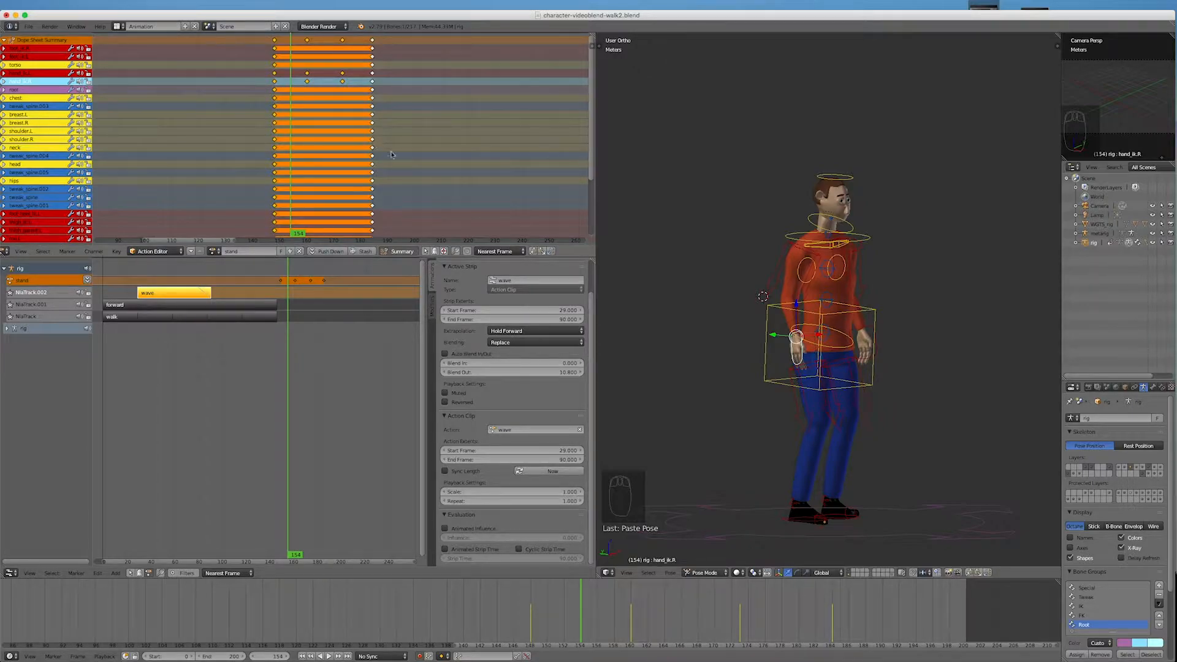
# Step: Delete the hand keyframes at frame 173 and move the remaining middle hand keyframes to frame 166
pyautogui.rightClick(342, 40)
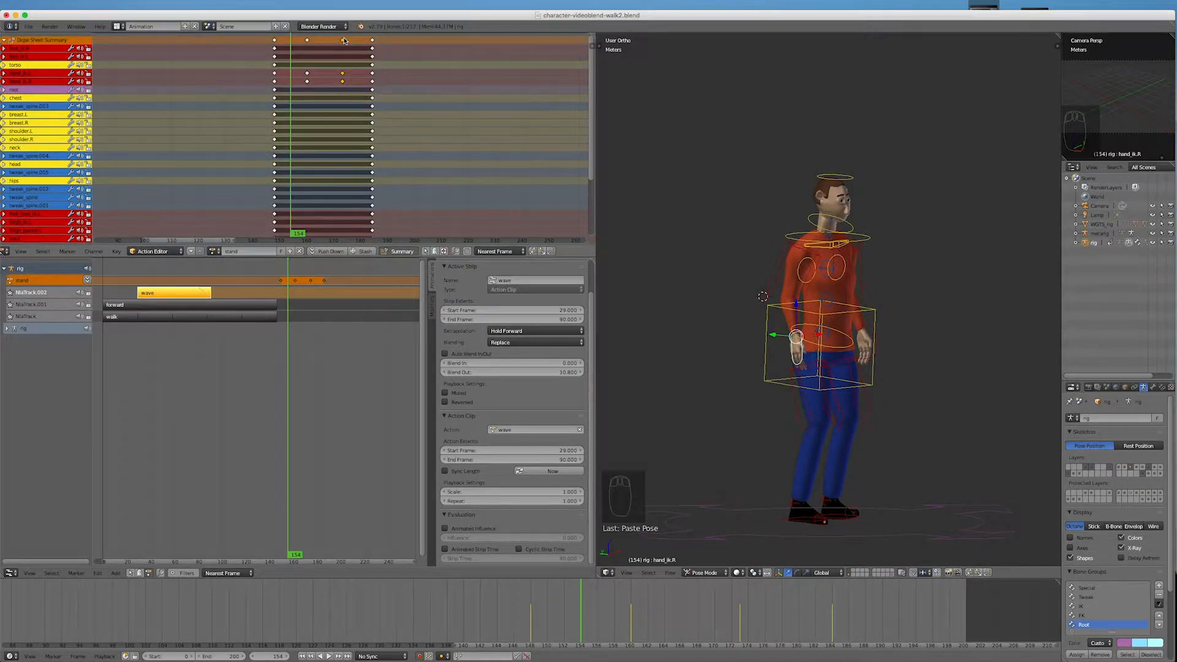
pyautogui.press('x')
pyautogui.click(297, 35)
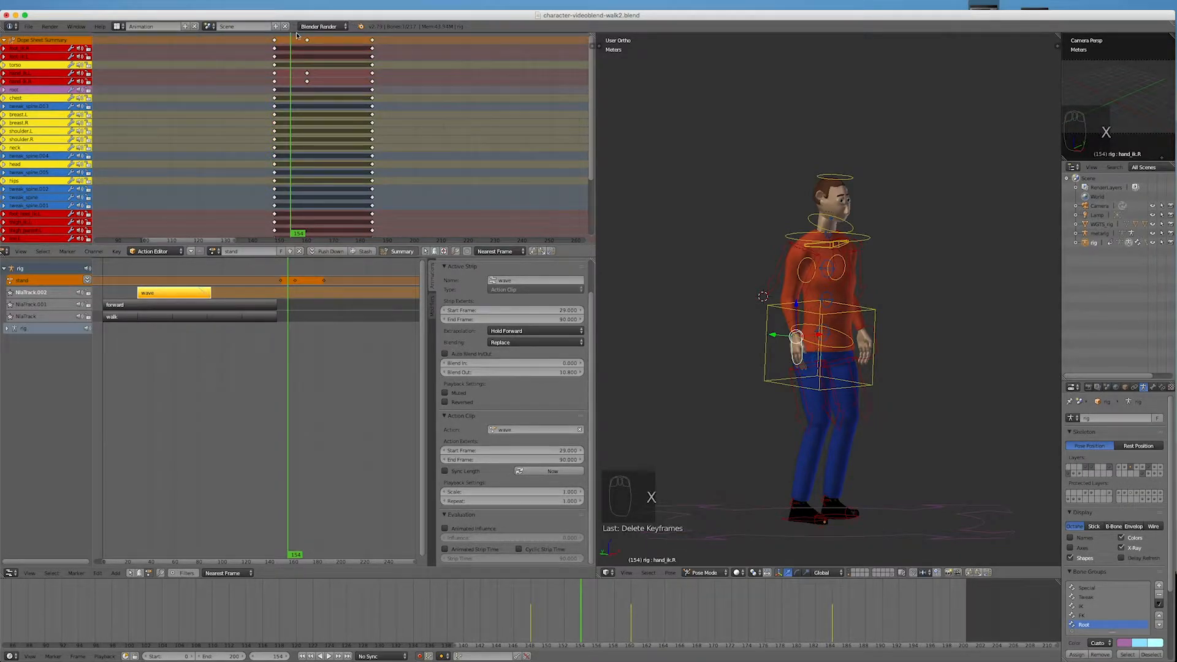
pyautogui.rightClick(308, 41)
pyautogui.press('g')
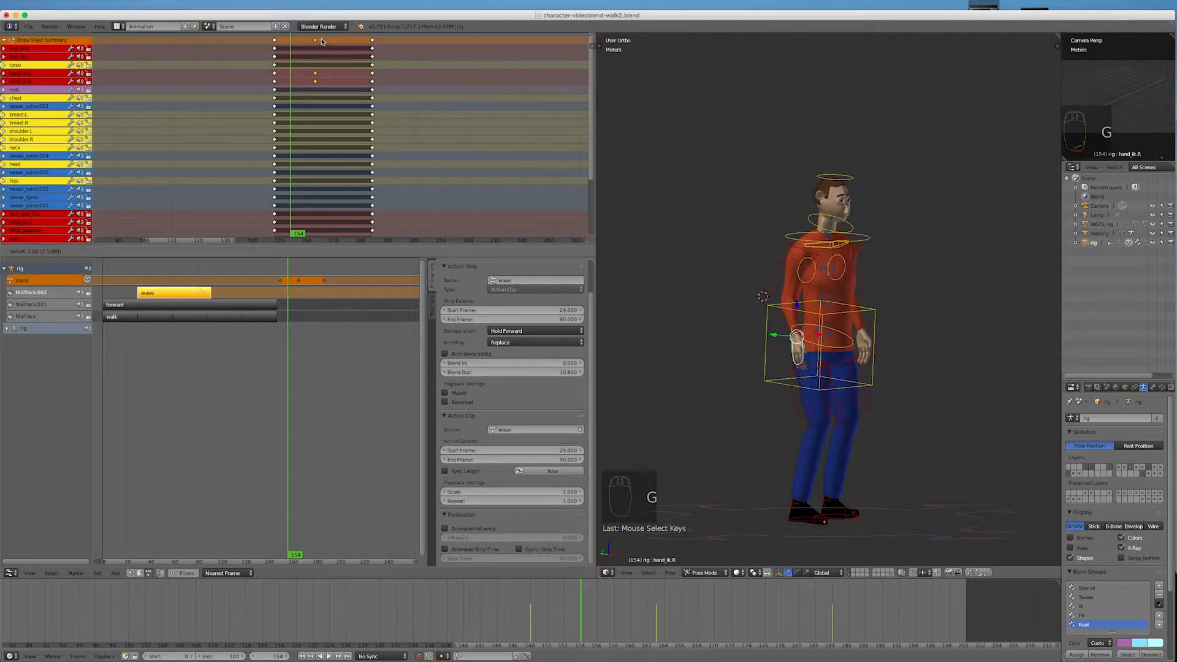
pyautogui.click(326, 41)
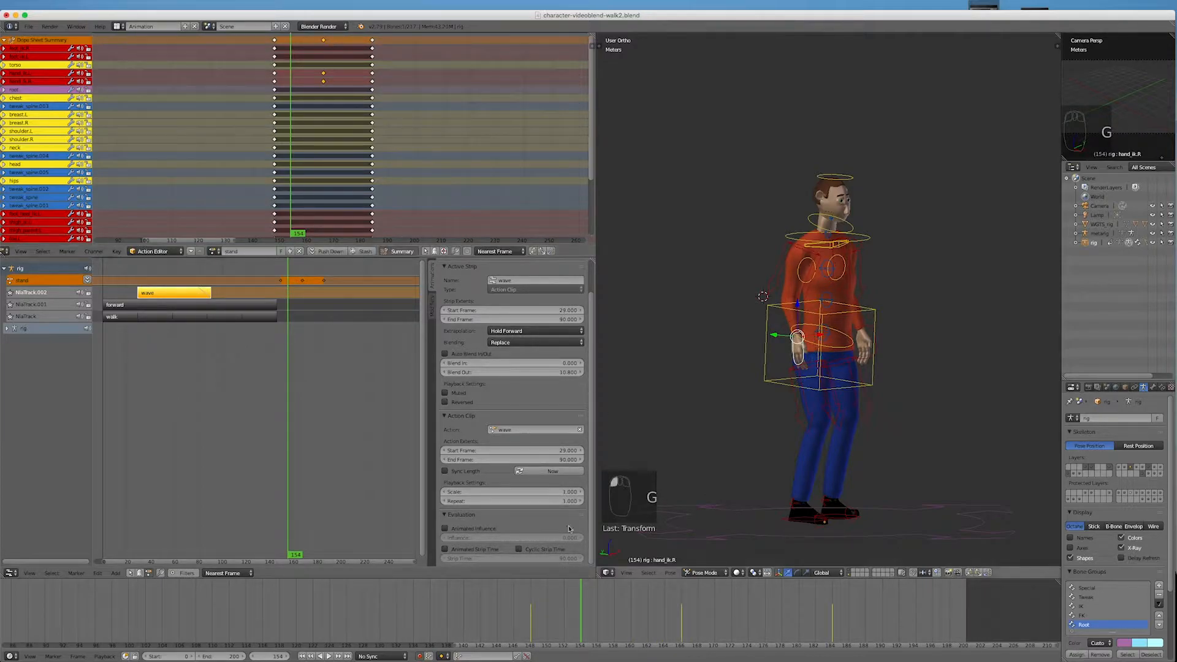
# Step: Scrub through the stand action and examine the body and torso control from the front, top and side
pyautogui.click(530, 632)
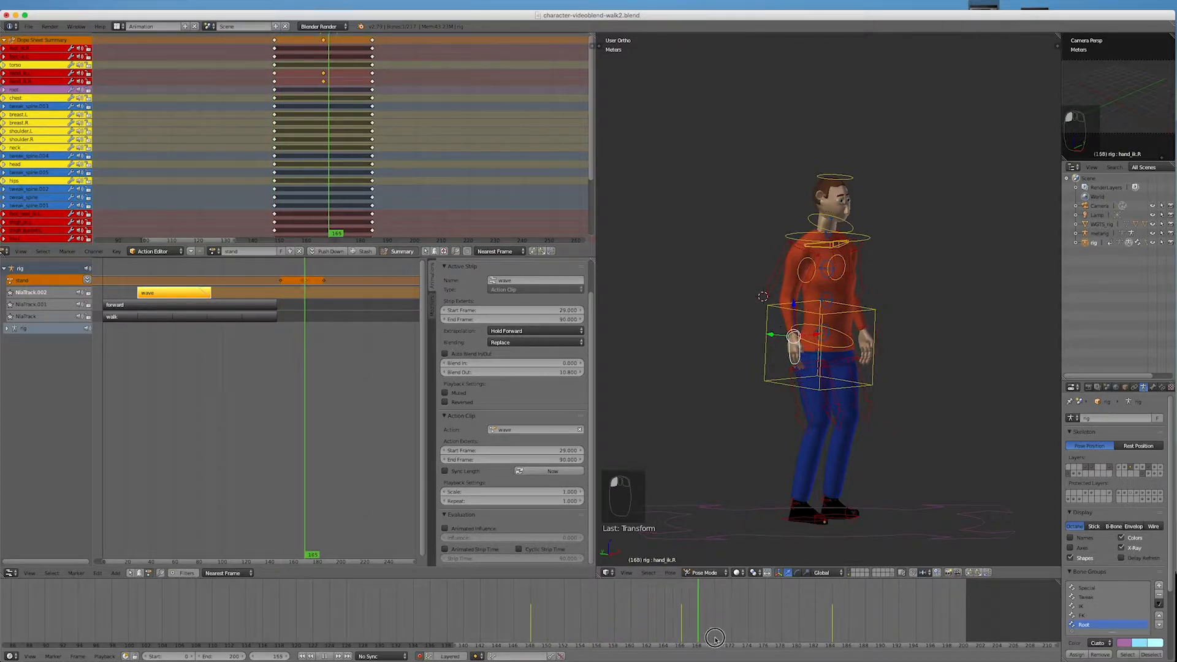
pyautogui.moveTo(832, 642); pyautogui.dragTo(731, 640)
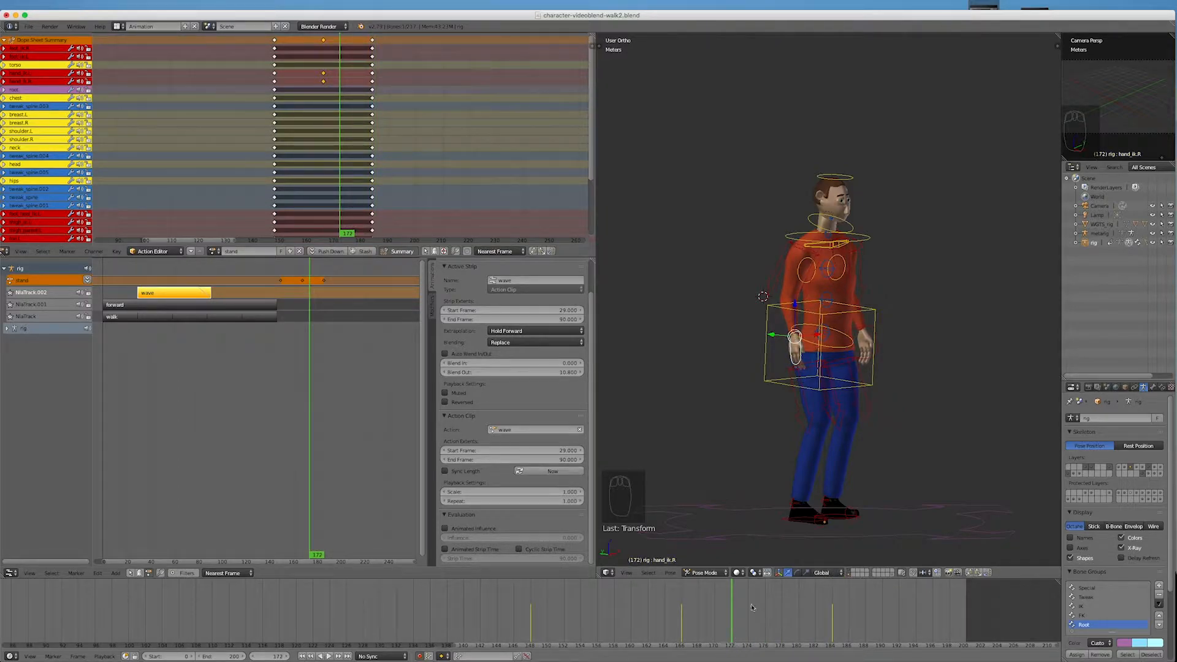
pyautogui.press('KP_1')
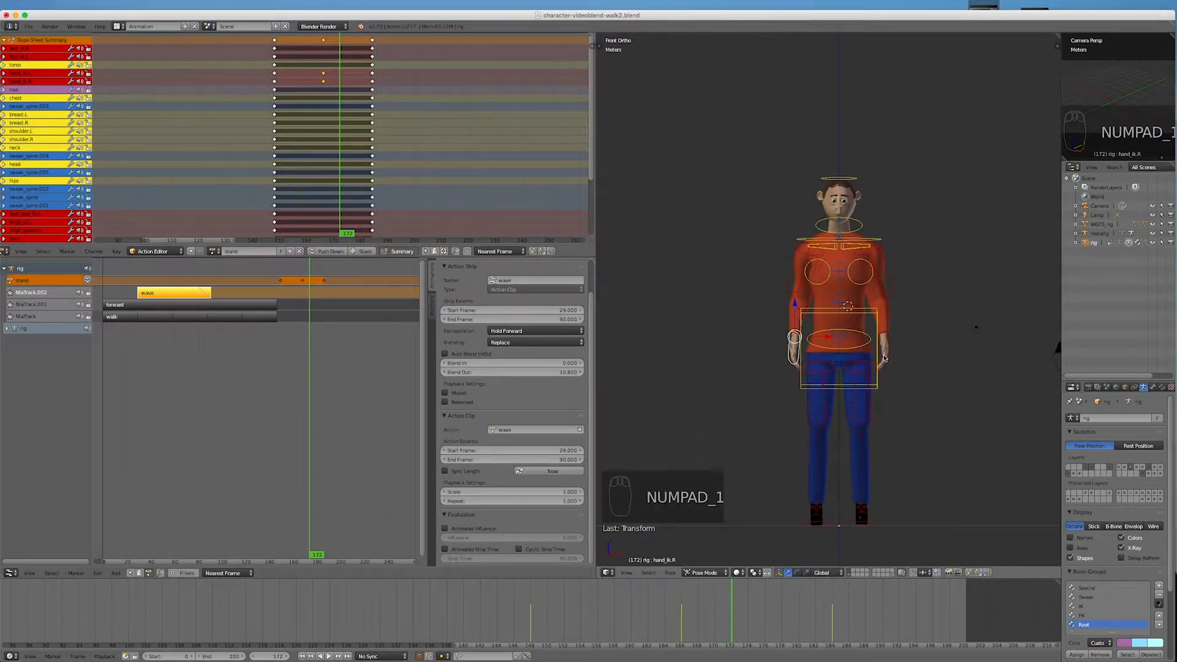
pyautogui.rightClick(817, 313)
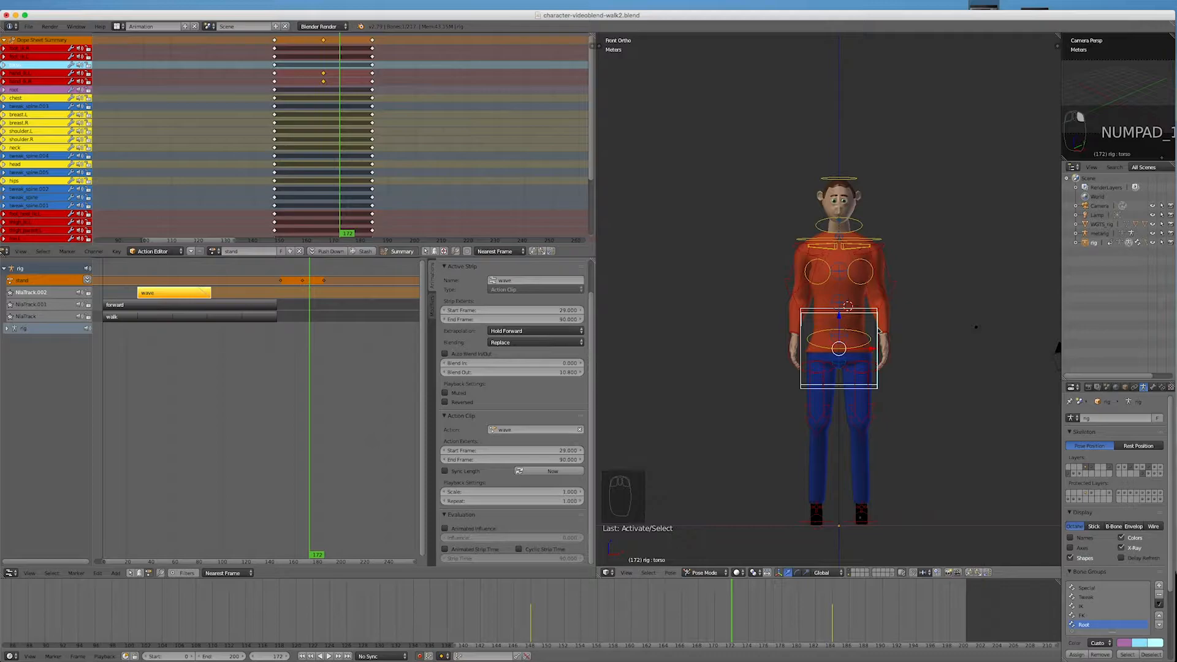
pyautogui.press('KP_7')
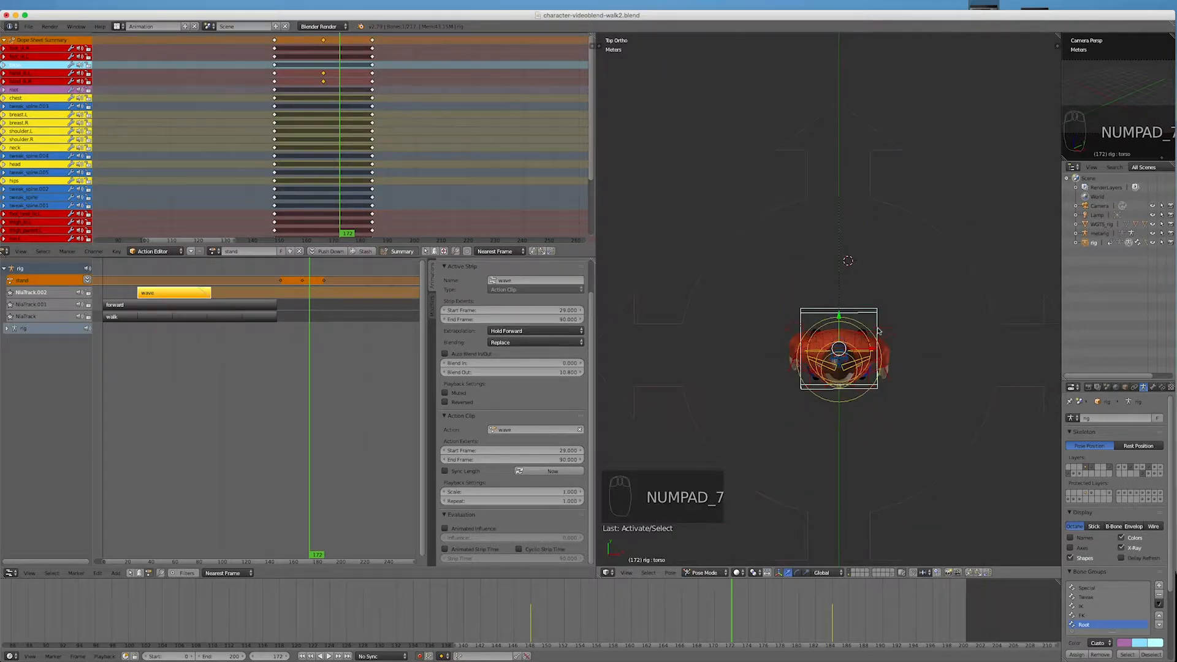
pyautogui.press('KP_1')
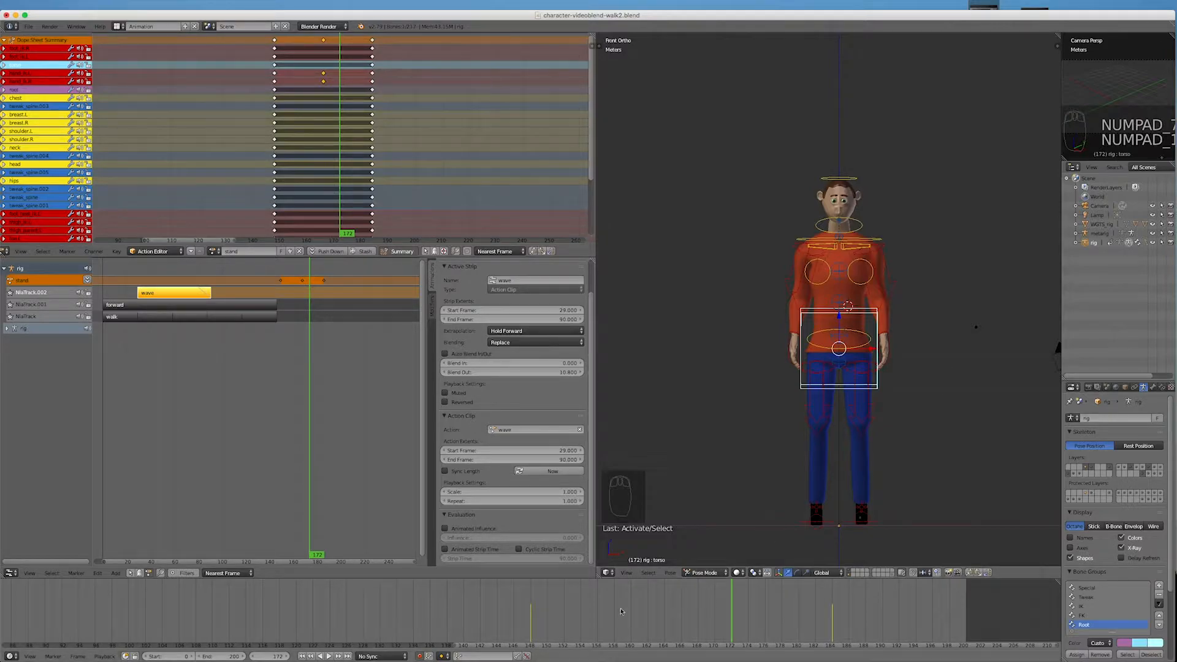
pyautogui.moveTo(644, 620); pyautogui.dragTo(681, 621)
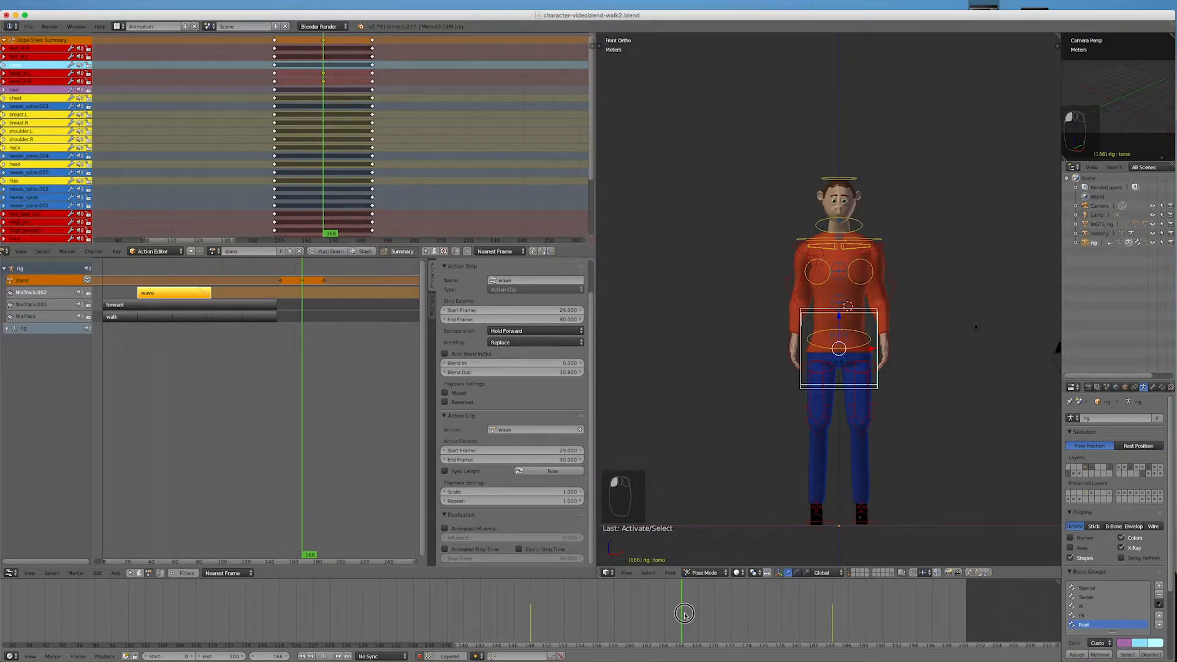
pyautogui.moveTo(746, 445); pyautogui.dragTo(818, 455, button='middle')
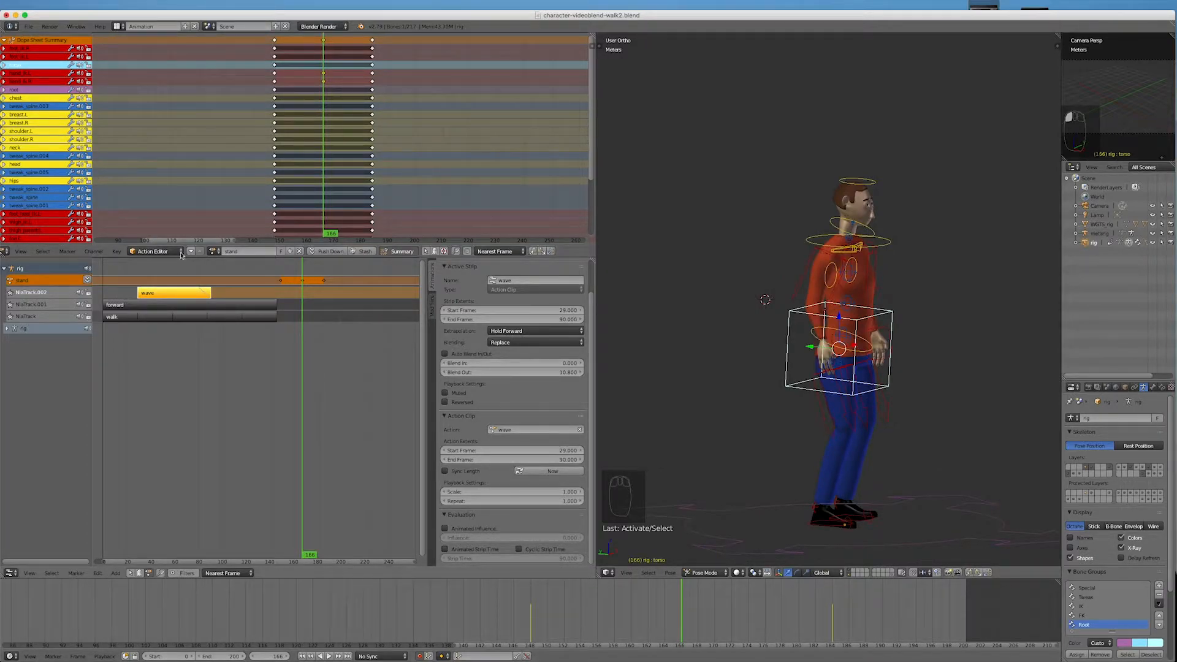
# Step: Push the stand action down into an NLA strip and scrub back to frame 138 to check the transition from the walk
pyautogui.click(87, 281)
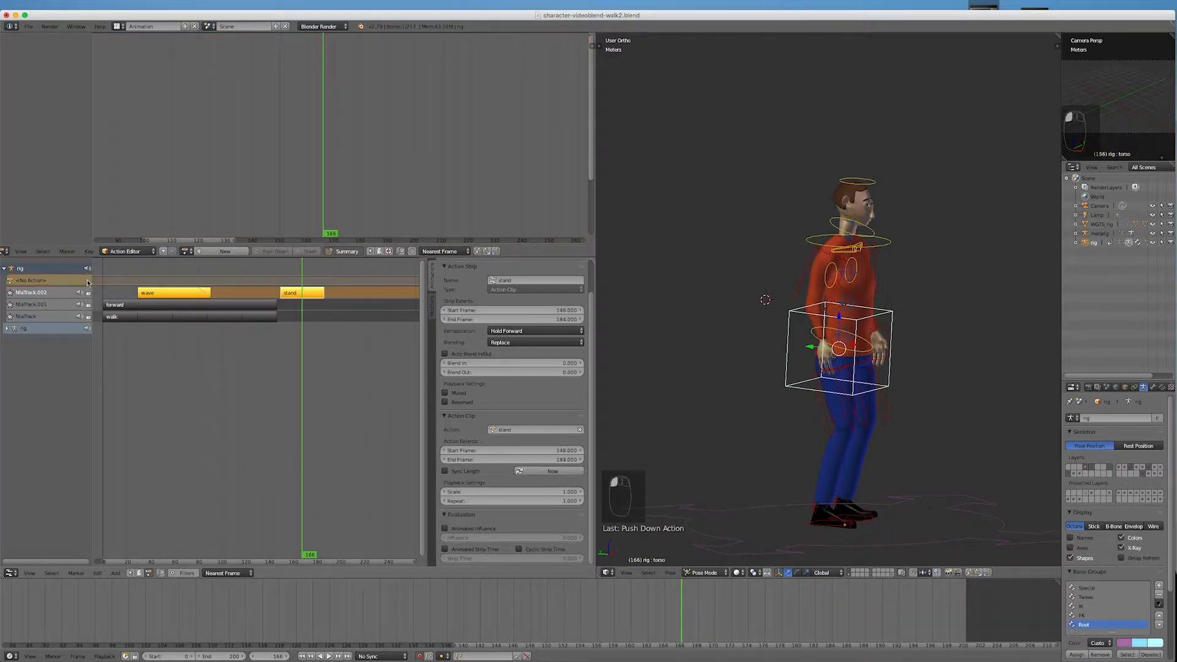
pyautogui.moveTo(298, 320); pyautogui.dragTo(256, 331)
pyautogui.moveTo(285, 332); pyautogui.dragTo(268, 337)
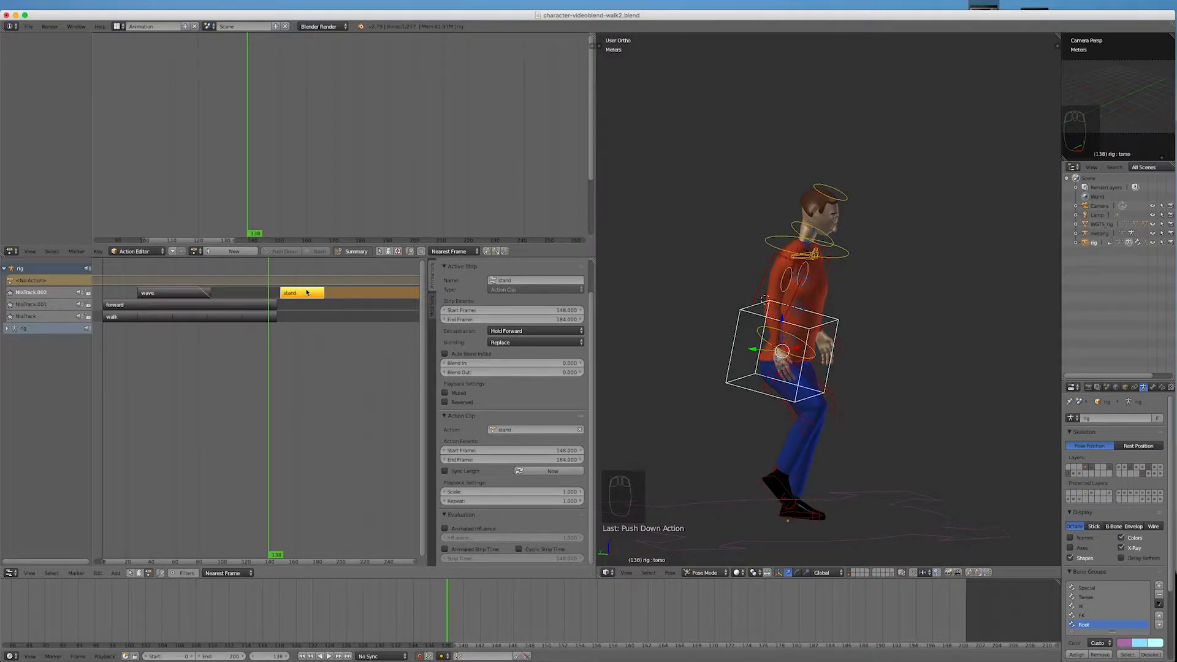
# Step: Move the stand strip down onto the walk strip's track so that it starts at frame 150
pyautogui.rightClick(307, 293)
pyautogui.press('g')
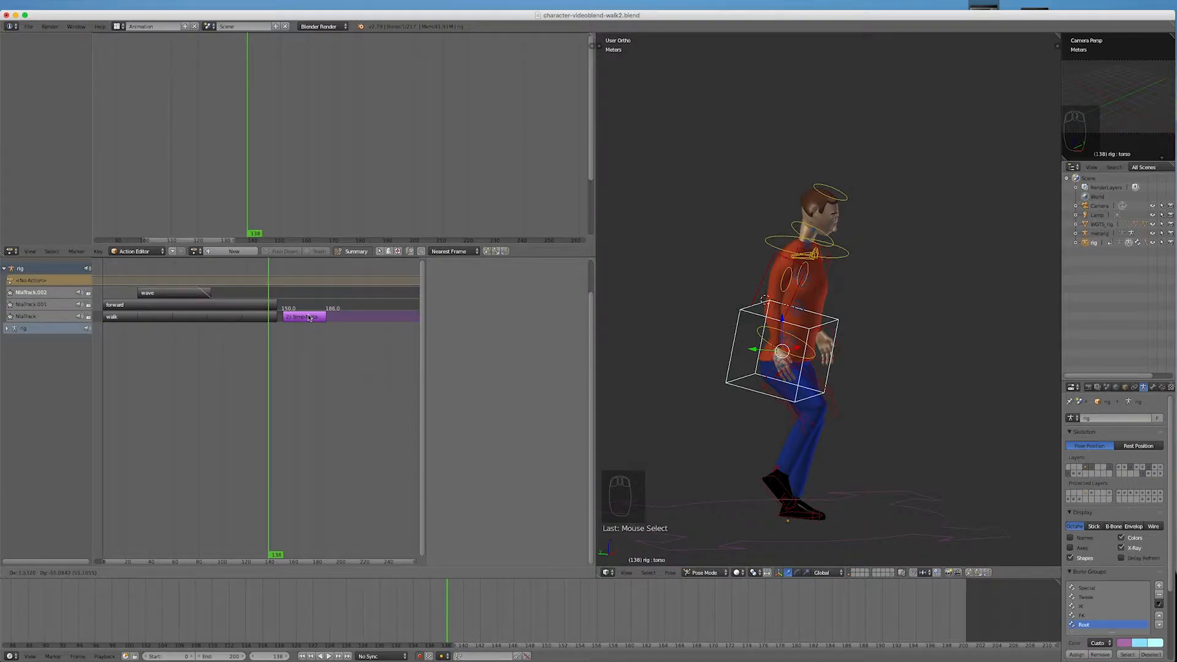
pyautogui.click(308, 317)
pyautogui.scroll(3, 293, 325)
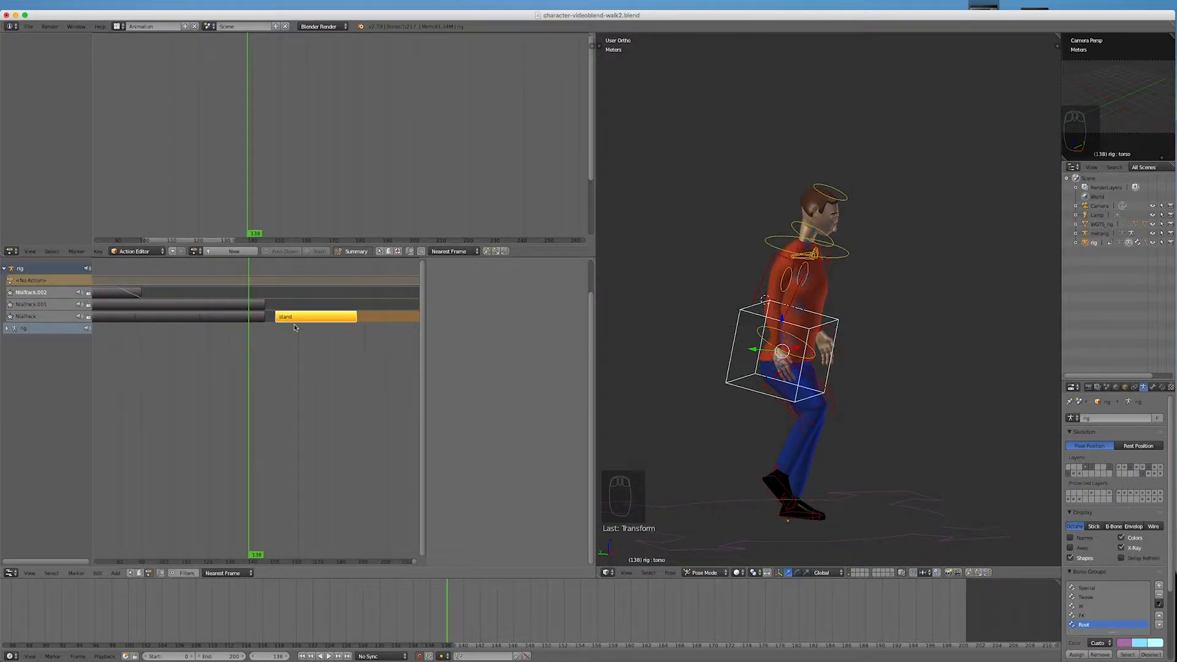
# Step: Add a transition between the walk and stand strips and scrub to frame 144 to check it
pyautogui.keyDown('shift'); pyautogui.click(224, 317); pyautogui.keyUp('shift')
pyautogui.press('n')
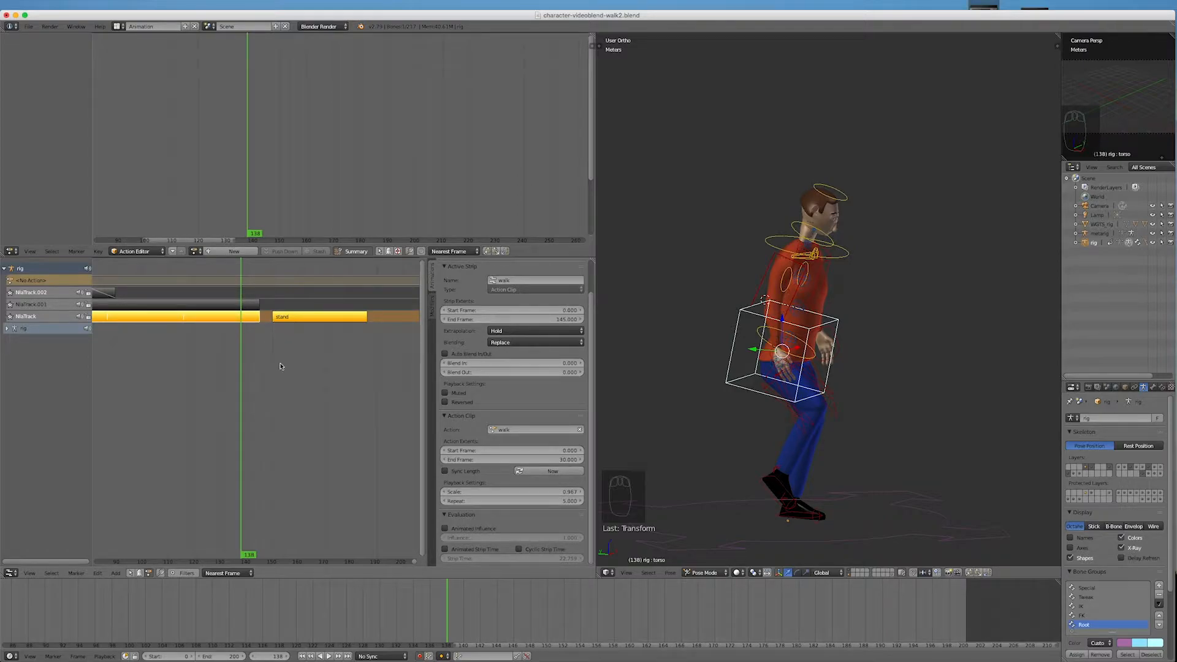
pyautogui.scroll(5, 282, 361)
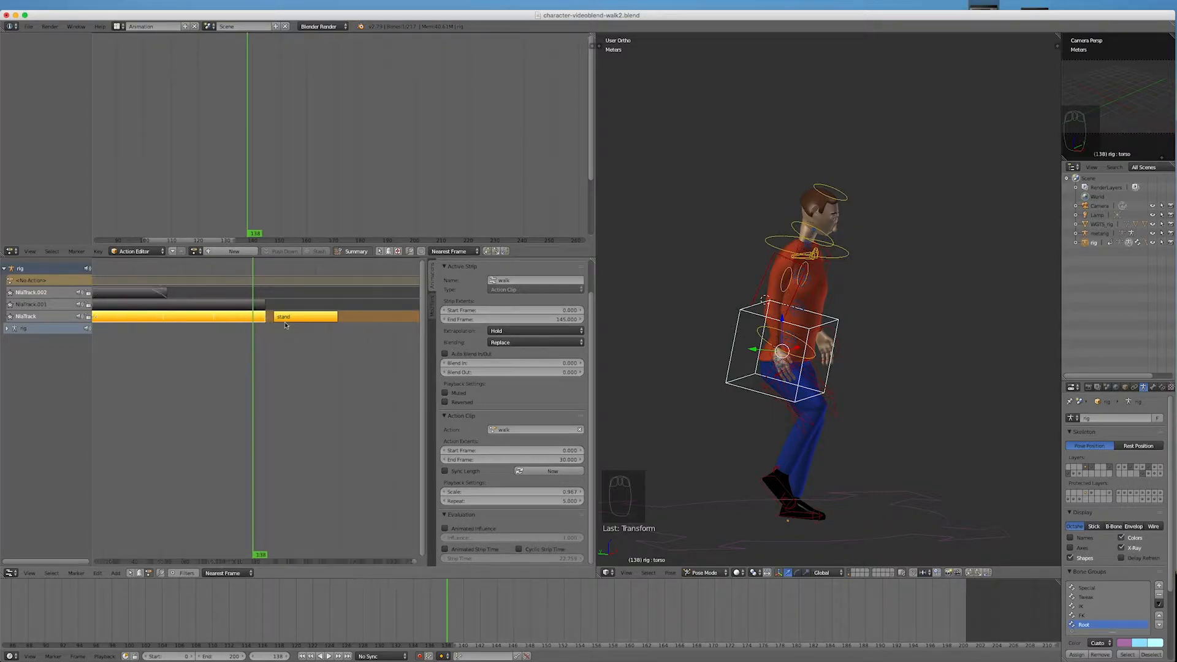
pyautogui.click(116, 574)
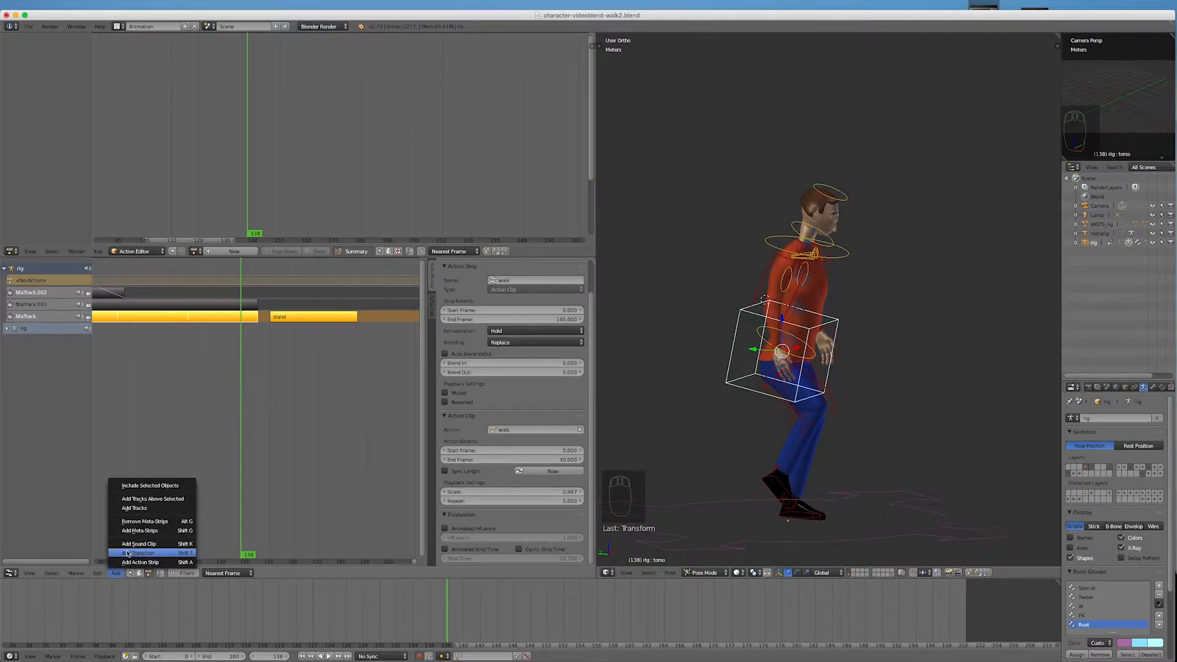
pyautogui.click(128, 553)
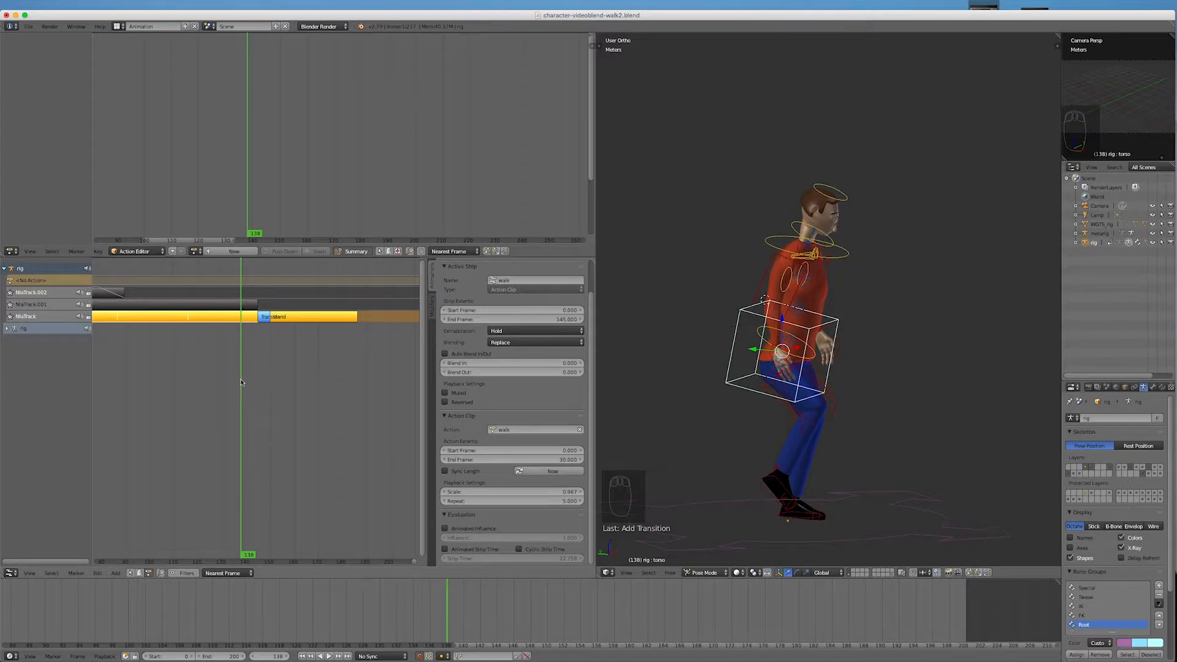
pyautogui.moveTo(240, 380); pyautogui.dragTo(256, 400)
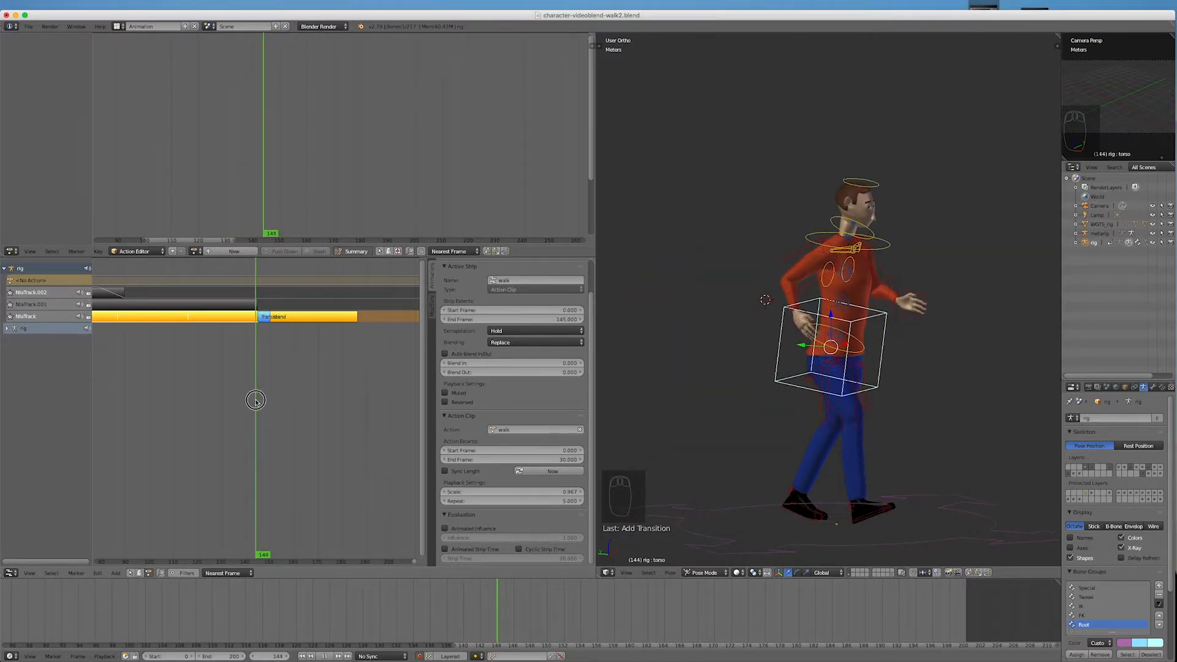
# Step: Move the stand strip to start at frame 147 and scrub through the walk's end to check the transition
pyautogui.click(292, 316)
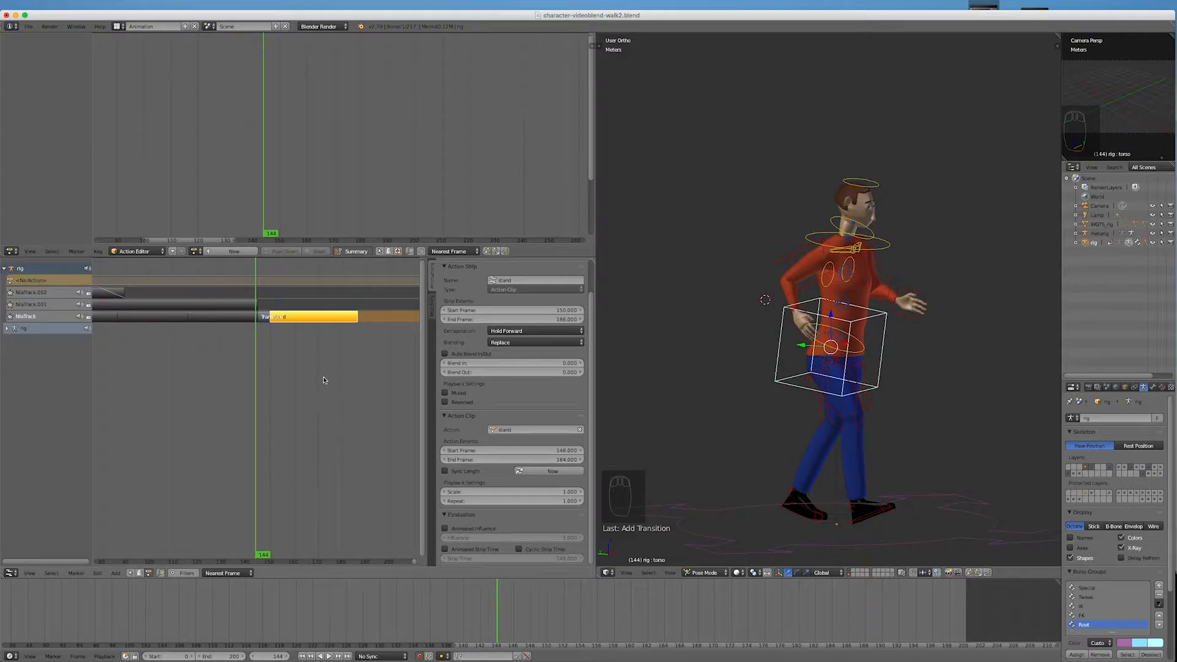
pyautogui.press('g')
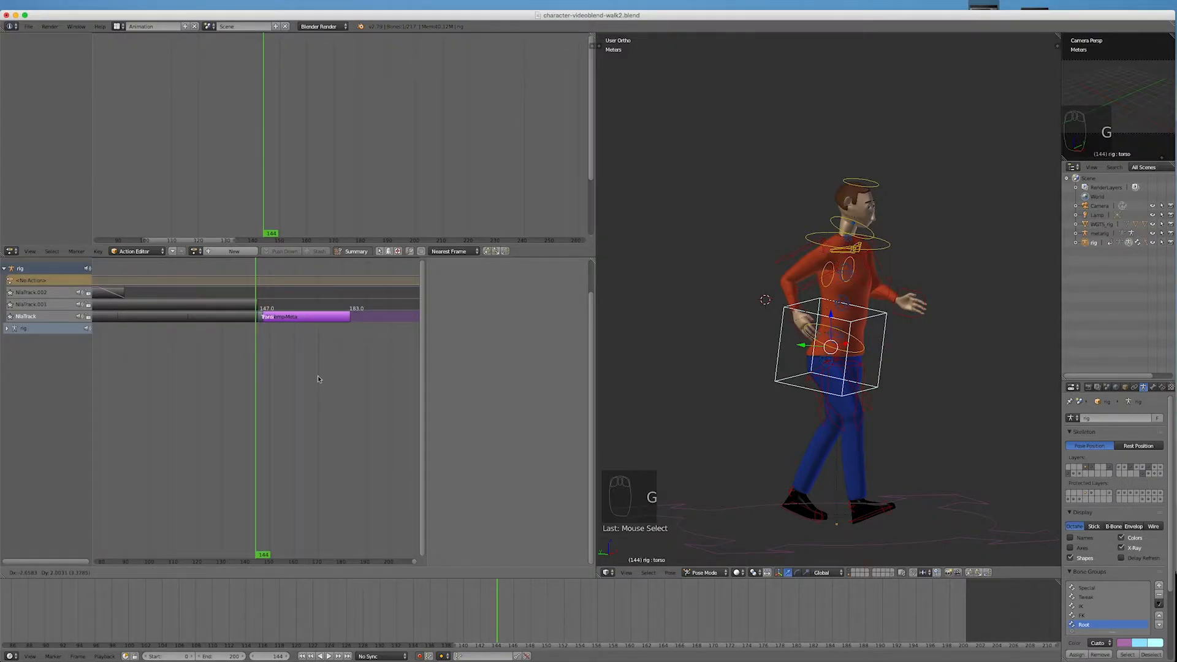
pyautogui.click(318, 379)
pyautogui.hotkey('alt', 'a')
pyautogui.click(236, 372)
pyautogui.moveTo(236, 372)
pyautogui.mouseDown()
pyautogui.moveTo(273, 368)
pyautogui.moveTo(206, 376)
pyautogui.moveTo(271, 376)
pyautogui.moveTo(249, 384)
pyautogui.mouseUp()
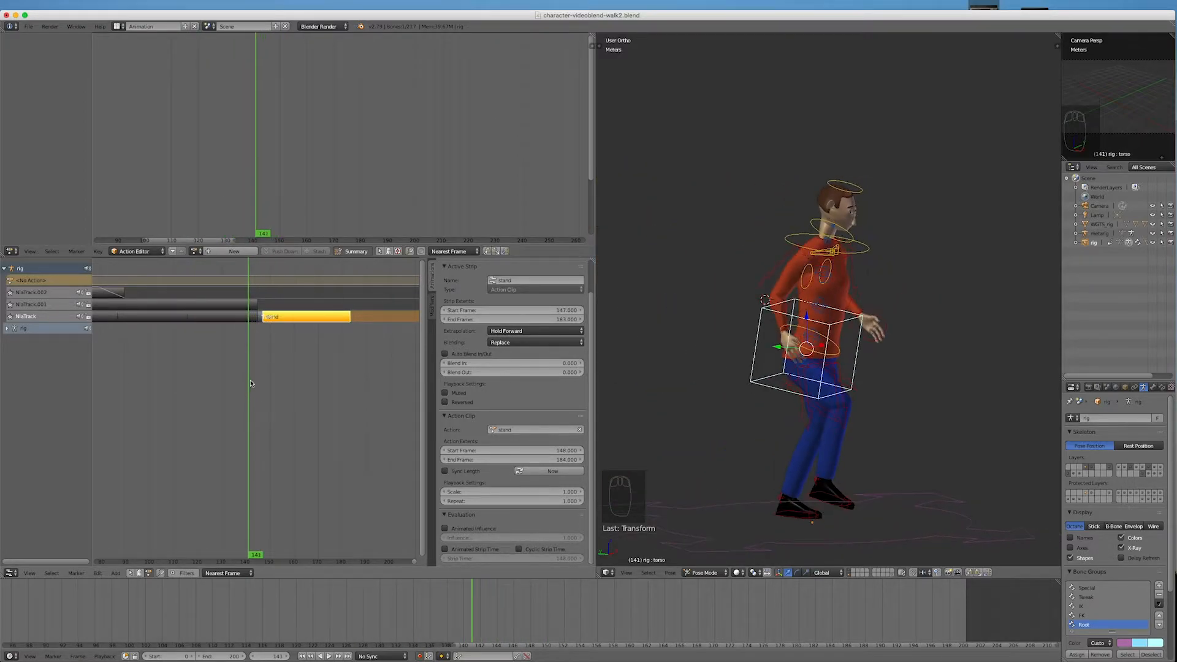
pyautogui.scroll(2, 260, 323)
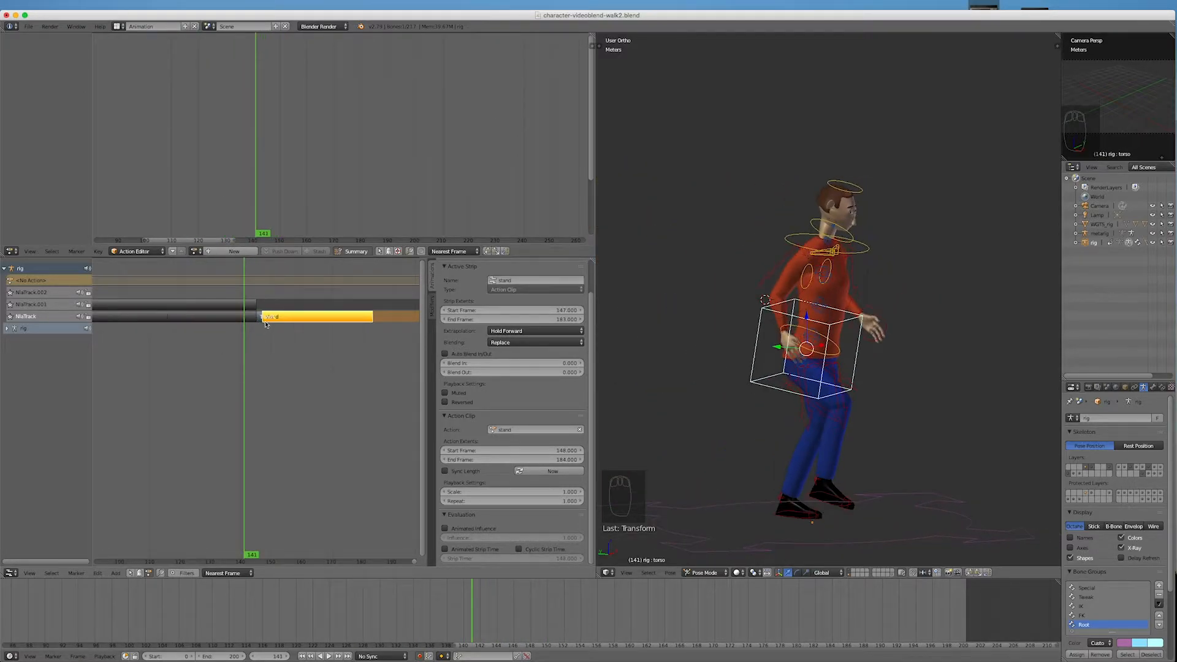
# Step: Adjust the stand strip to start at frame 148 and scrub between the walk and the stand to check the stop
pyautogui.press('g')
pyautogui.click(335, 347)
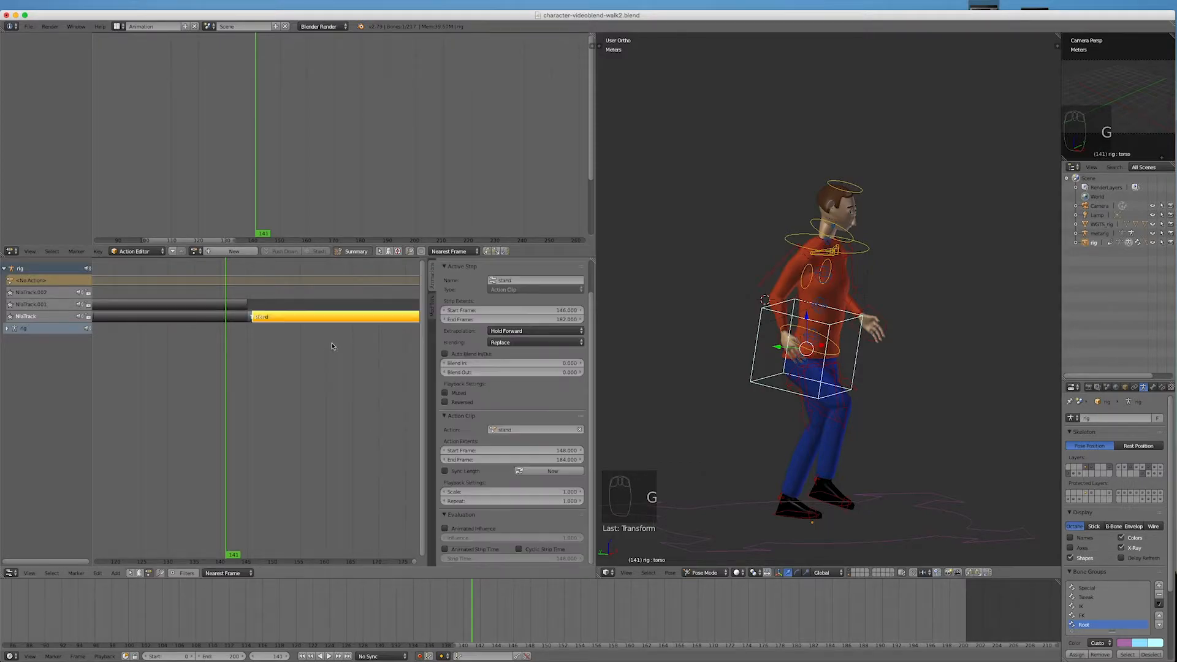
pyautogui.moveTo(228, 350)
pyautogui.mouseDown()
pyautogui.moveTo(262, 350)
pyautogui.moveTo(241, 352)
pyautogui.mouseUp()
pyautogui.press('g')
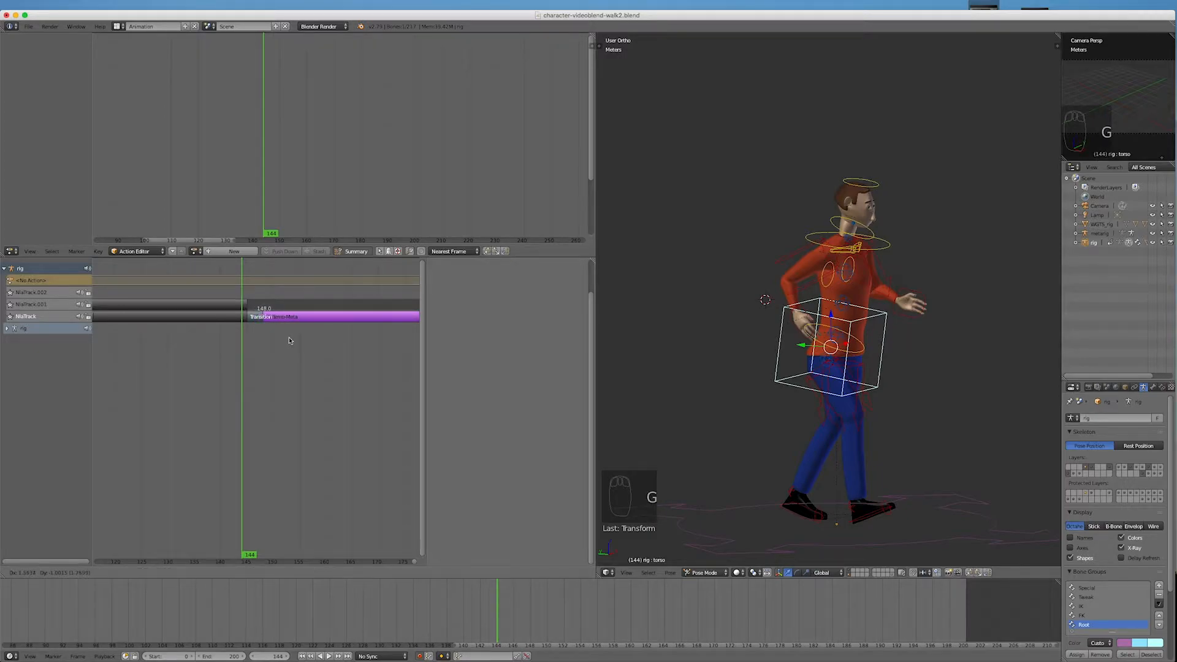
pyautogui.click(290, 340)
pyautogui.hotkey('alt', 'a')
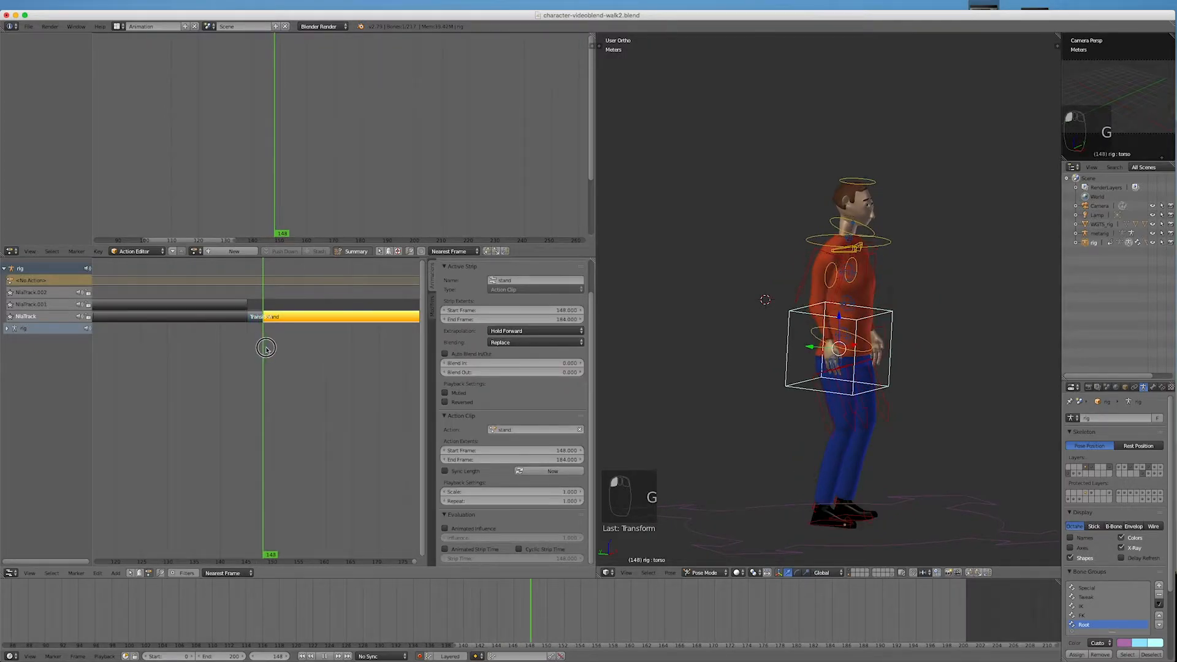
pyautogui.click(185, 350)
pyautogui.moveTo(185, 351); pyautogui.dragTo(221, 359)
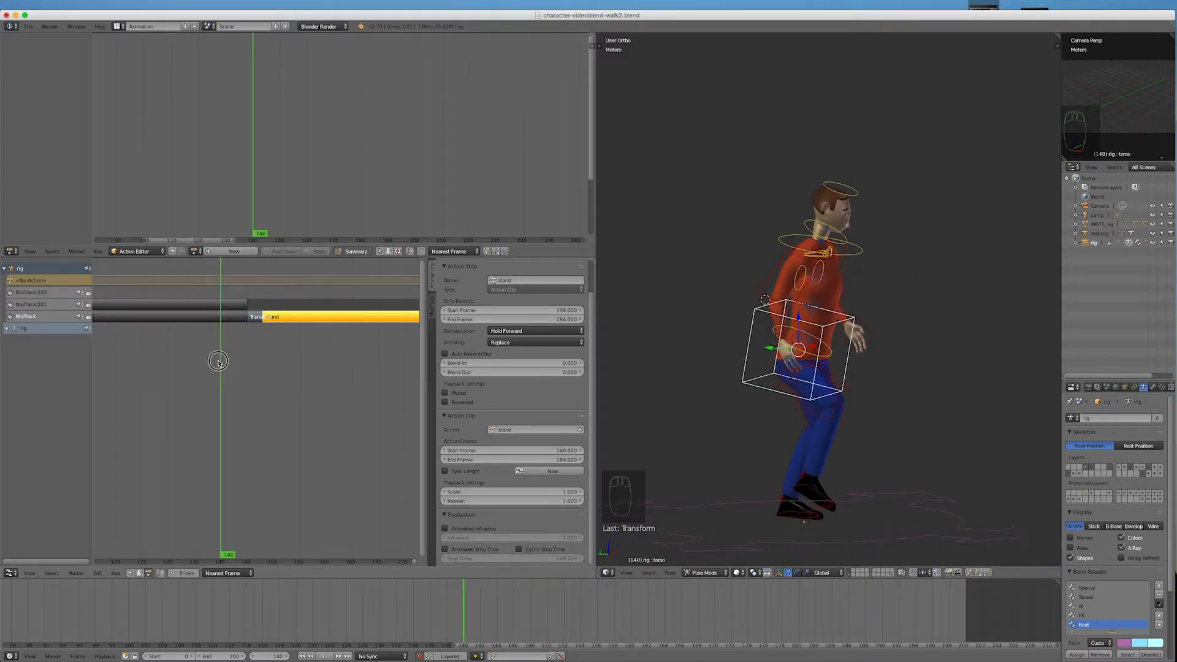
# Step: Save the blend file with the finished walk-to-stand transition
pyautogui.scroll(-5, 715, 382)
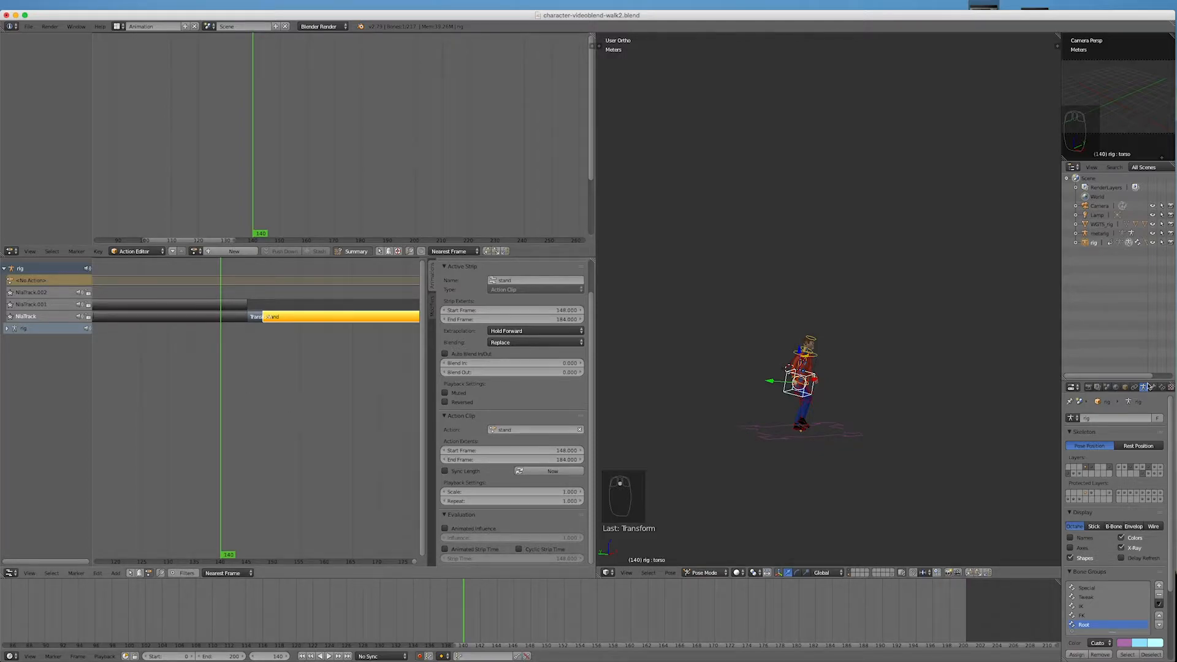
pyautogui.click(30, 27)
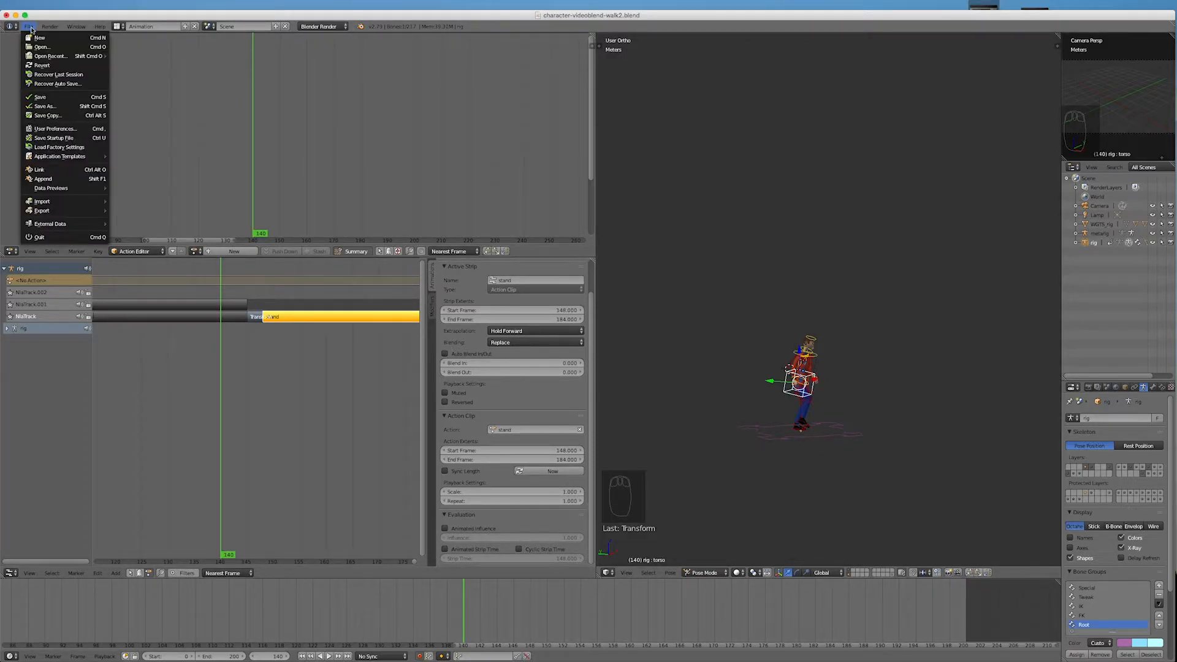
pyautogui.click(42, 105)
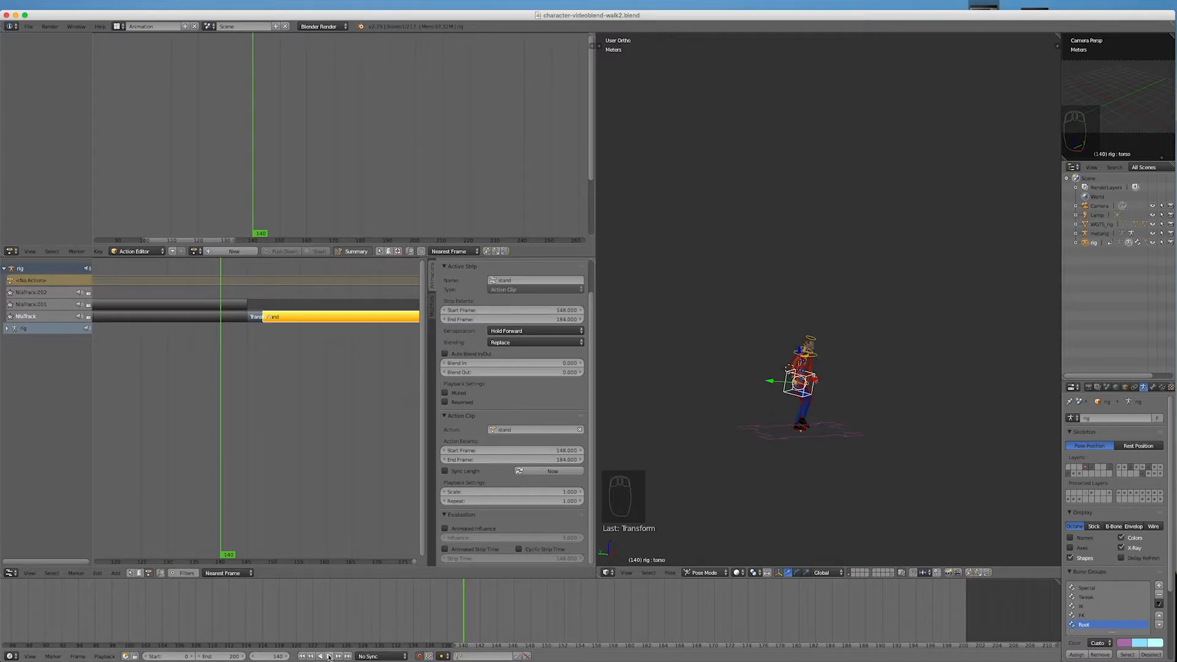
# Step: Return to frame 0, fit all NLA strips in view and play the whole animation from a distance
pyautogui.click(307, 656)
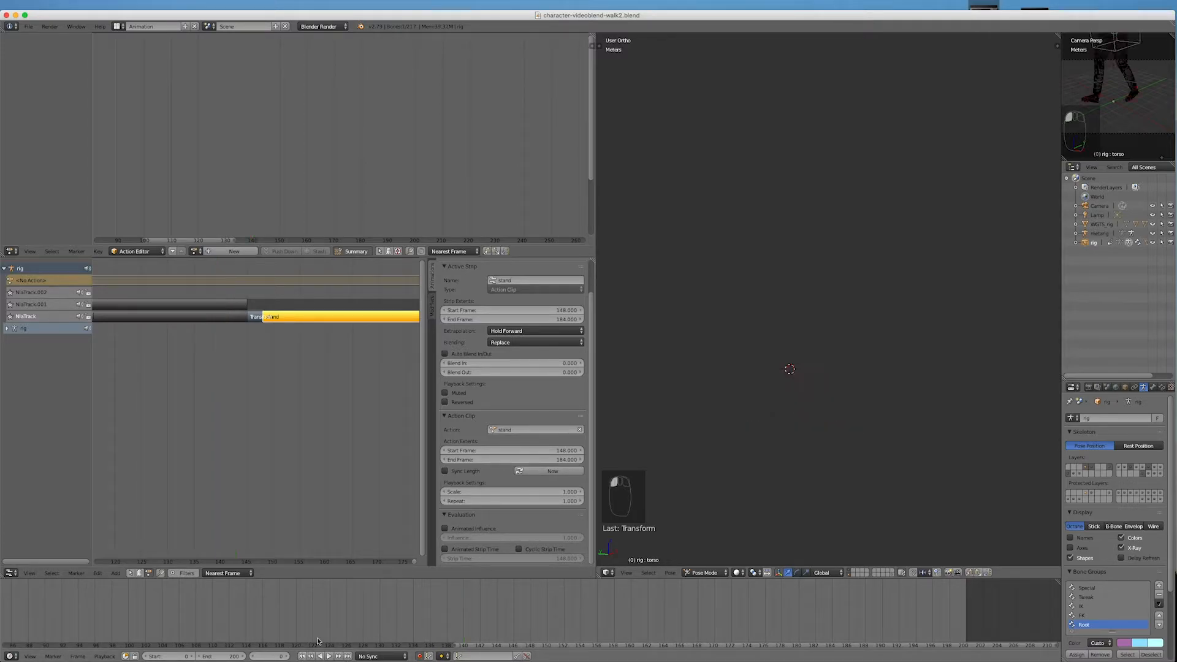
pyautogui.scroll(-5, 727, 617)
pyautogui.scroll(-1, 728, 616)
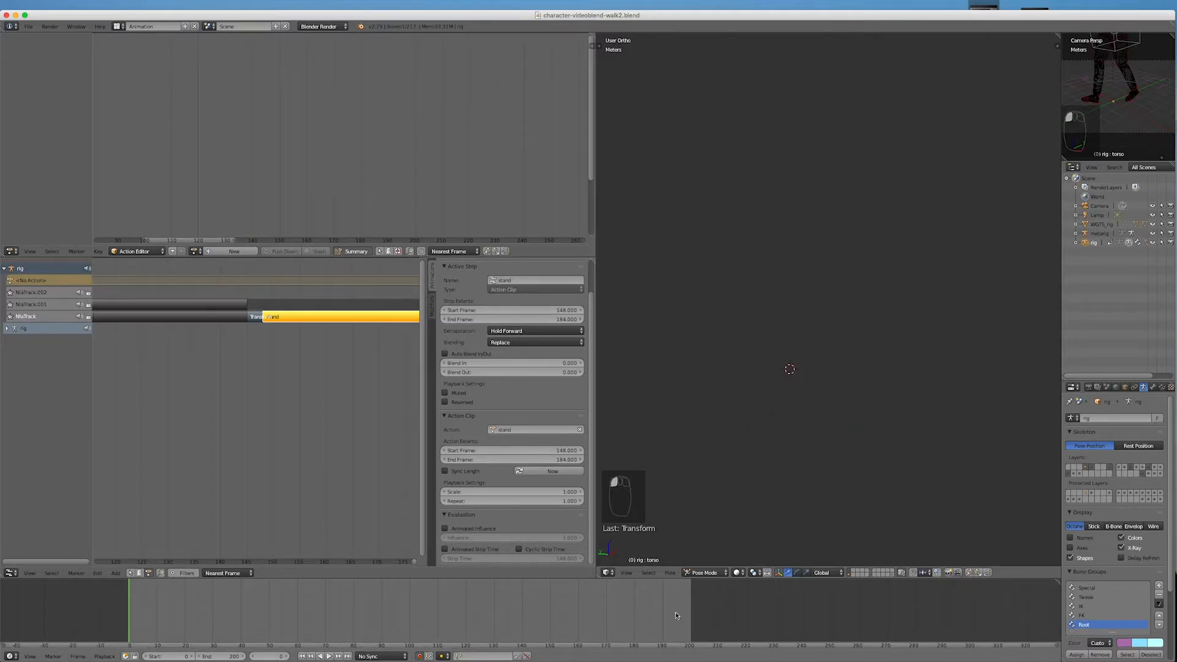
pyautogui.scroll(-2, 307, 414)
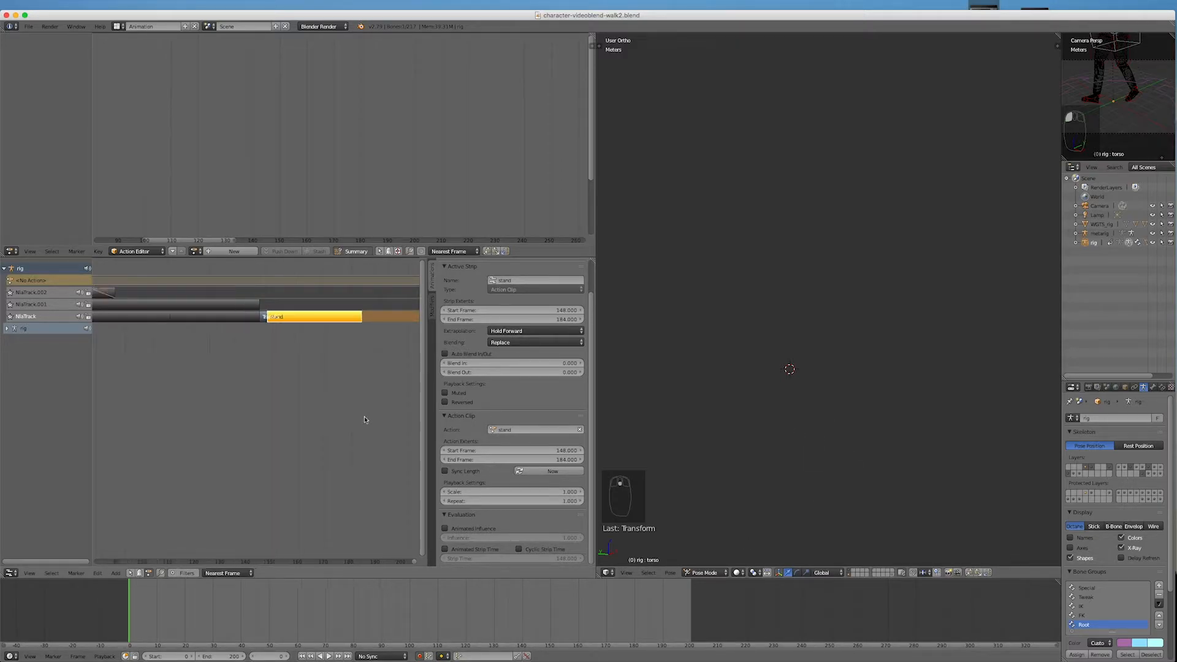
pyautogui.scroll(-6, 393, 429)
pyautogui.scroll(3, 270, 330)
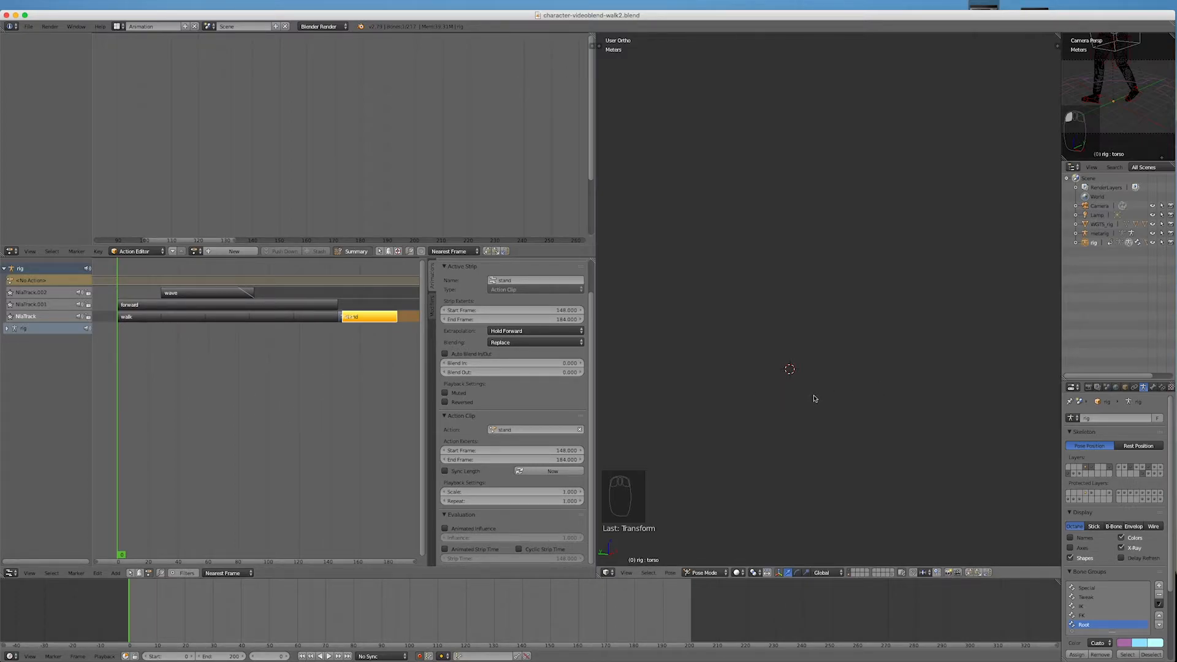
pyautogui.click(329, 656)
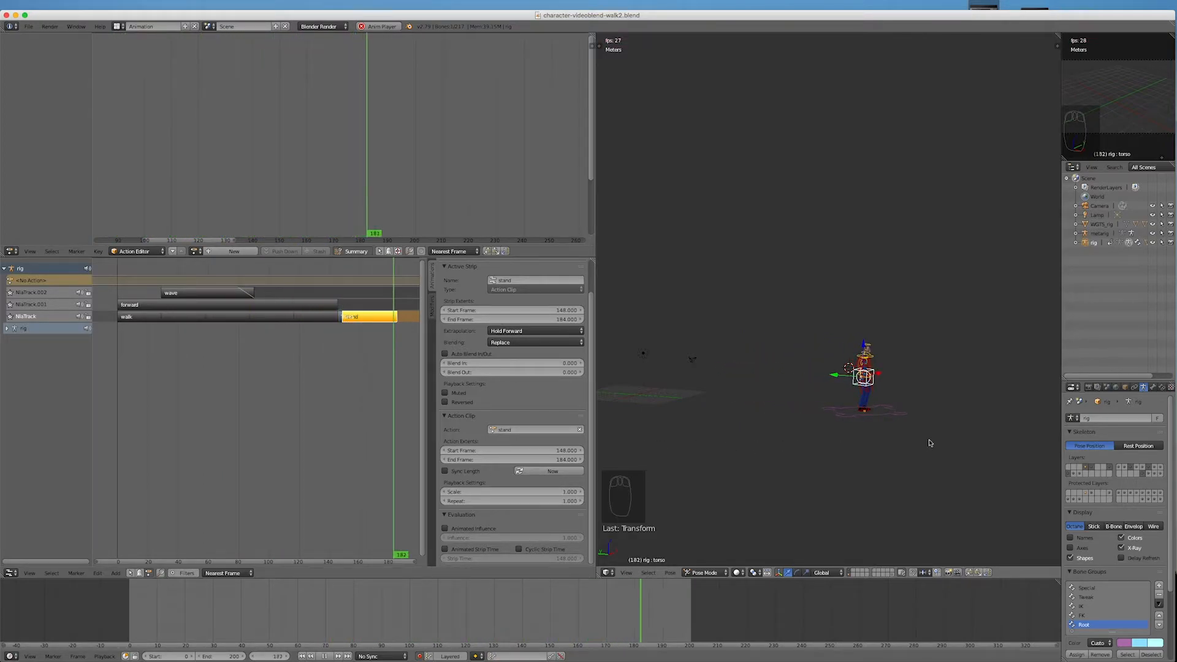
pyautogui.scroll(-4, 929, 443)
pyautogui.scroll(3, 864, 447)
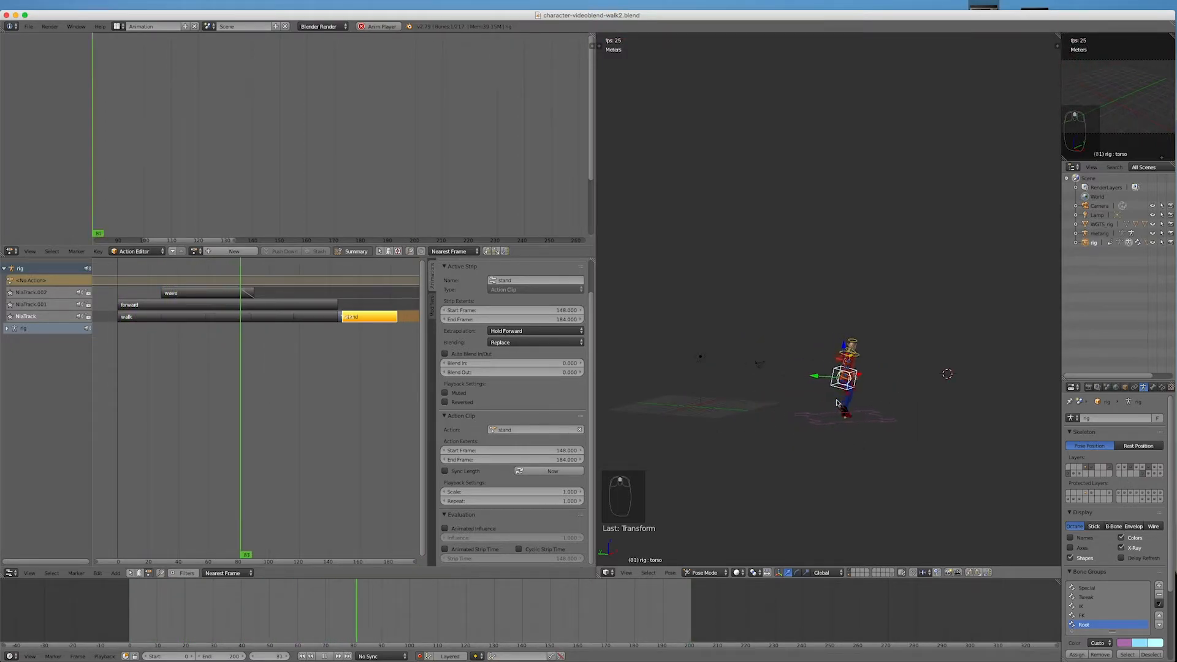
# Step: Deselect all bones, watch the playback with the rig layer hidden, show the rig again and stop playback
pyautogui.press('a')
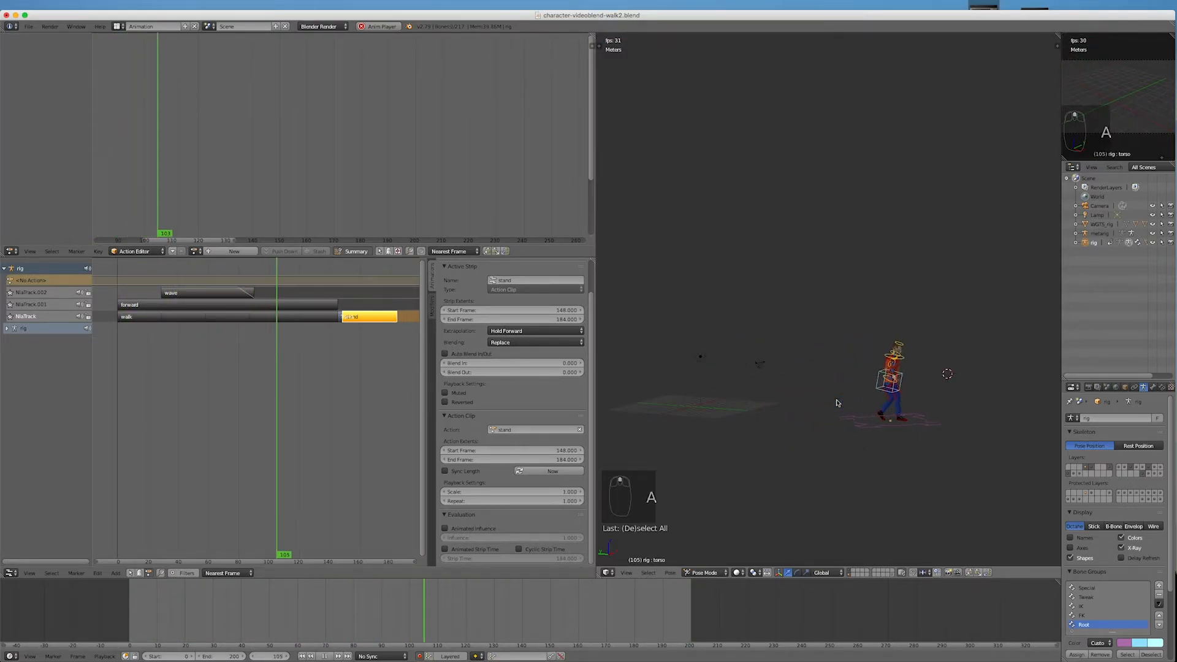
pyautogui.click(850, 575)
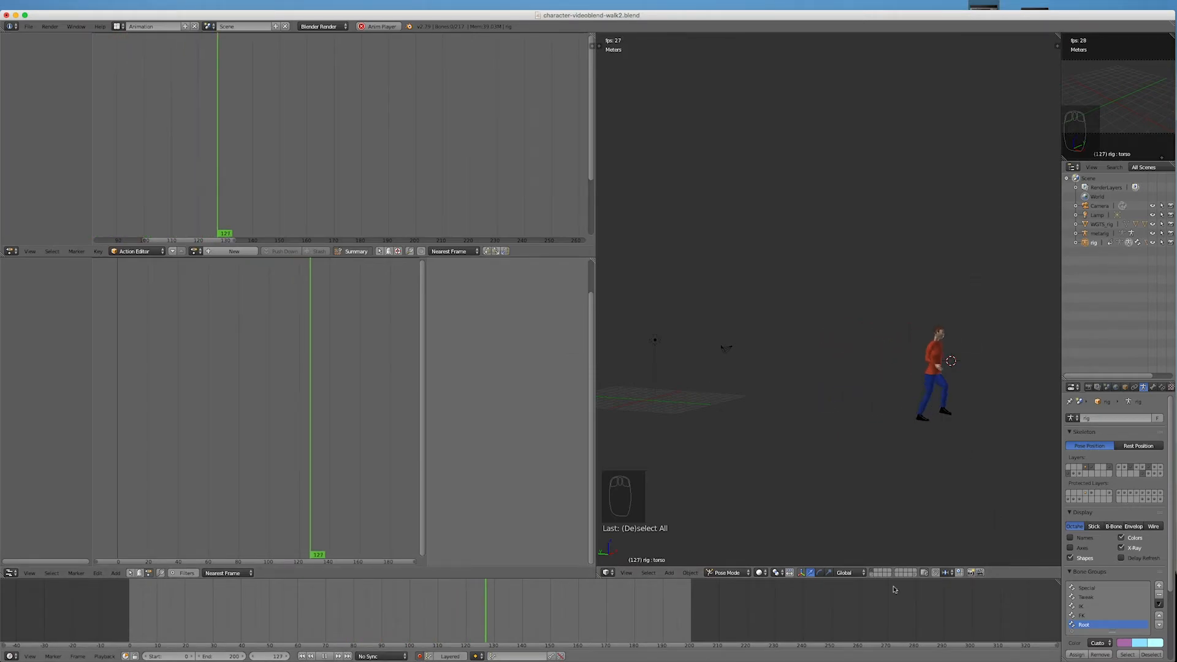
pyautogui.keyDown('shift'); pyautogui.click(873, 575); pyautogui.keyUp('shift')
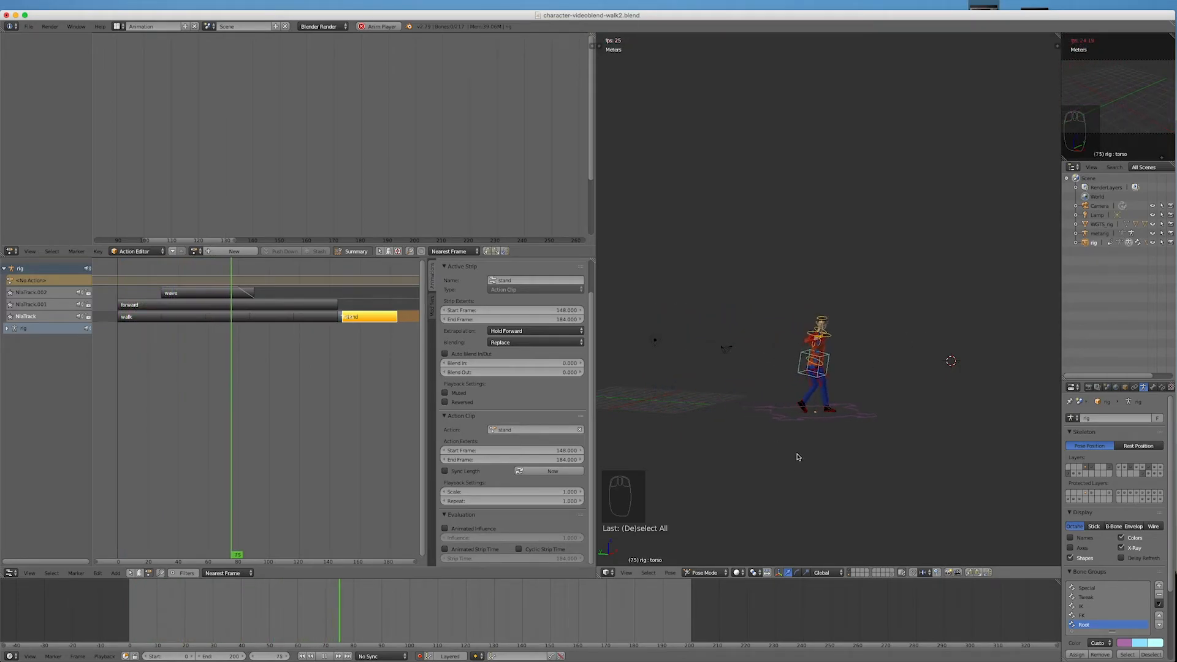
pyautogui.hotkey('alt', 'a')
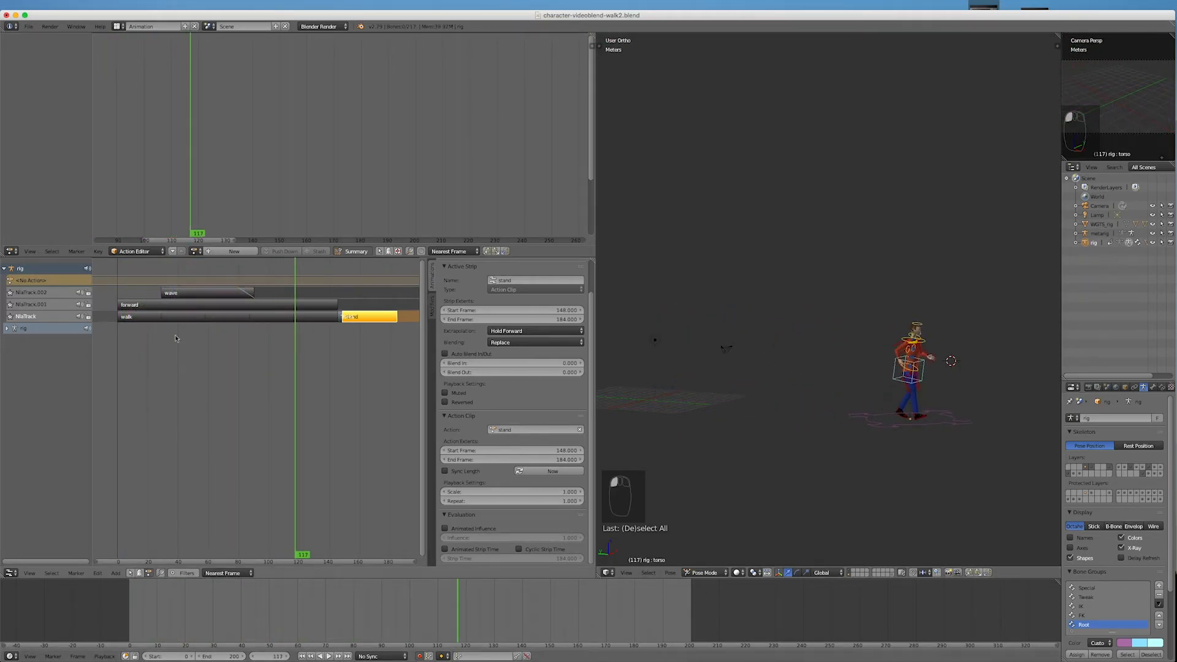
# Step: Select the wave strip and adjust its Blend In value
pyautogui.scroll(-2, 145, 293)
pyautogui.scroll(2, 162, 293)
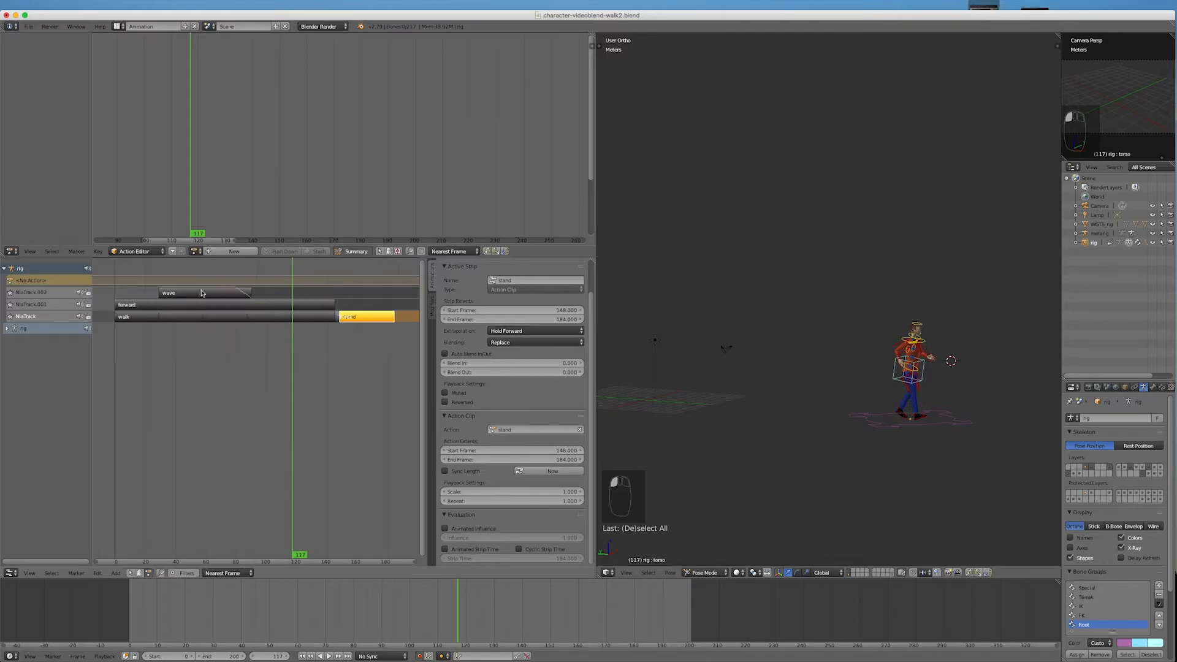
pyautogui.click(205, 294)
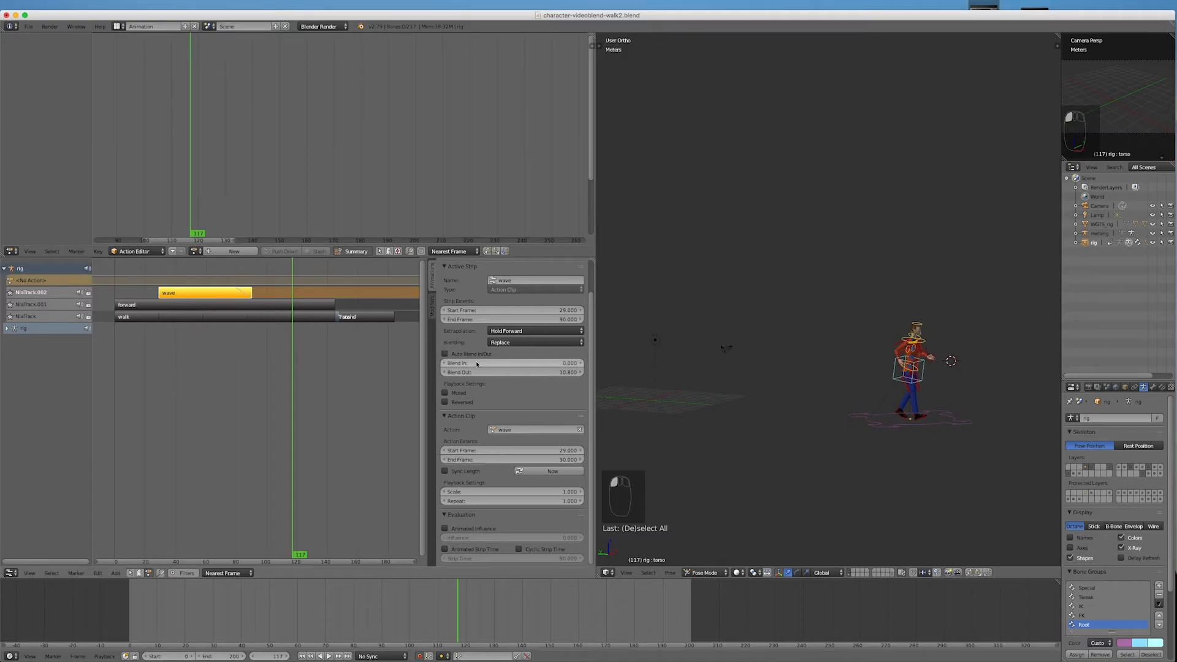
pyautogui.moveTo(500, 367); pyautogui.dragTo(500, 367)
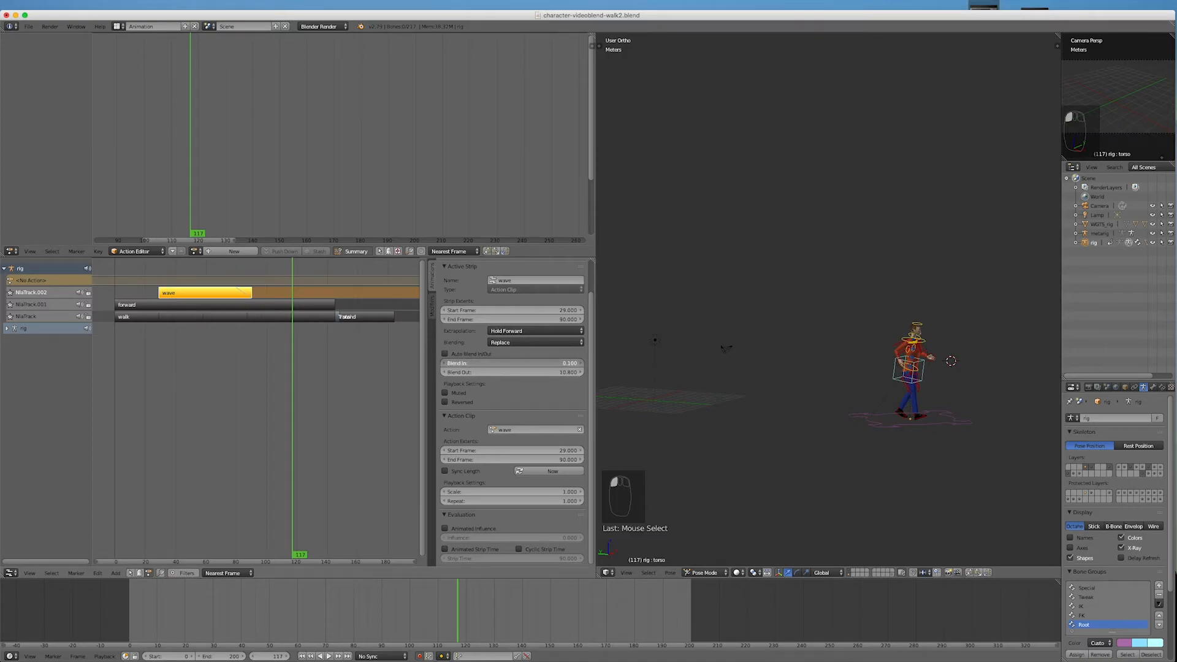